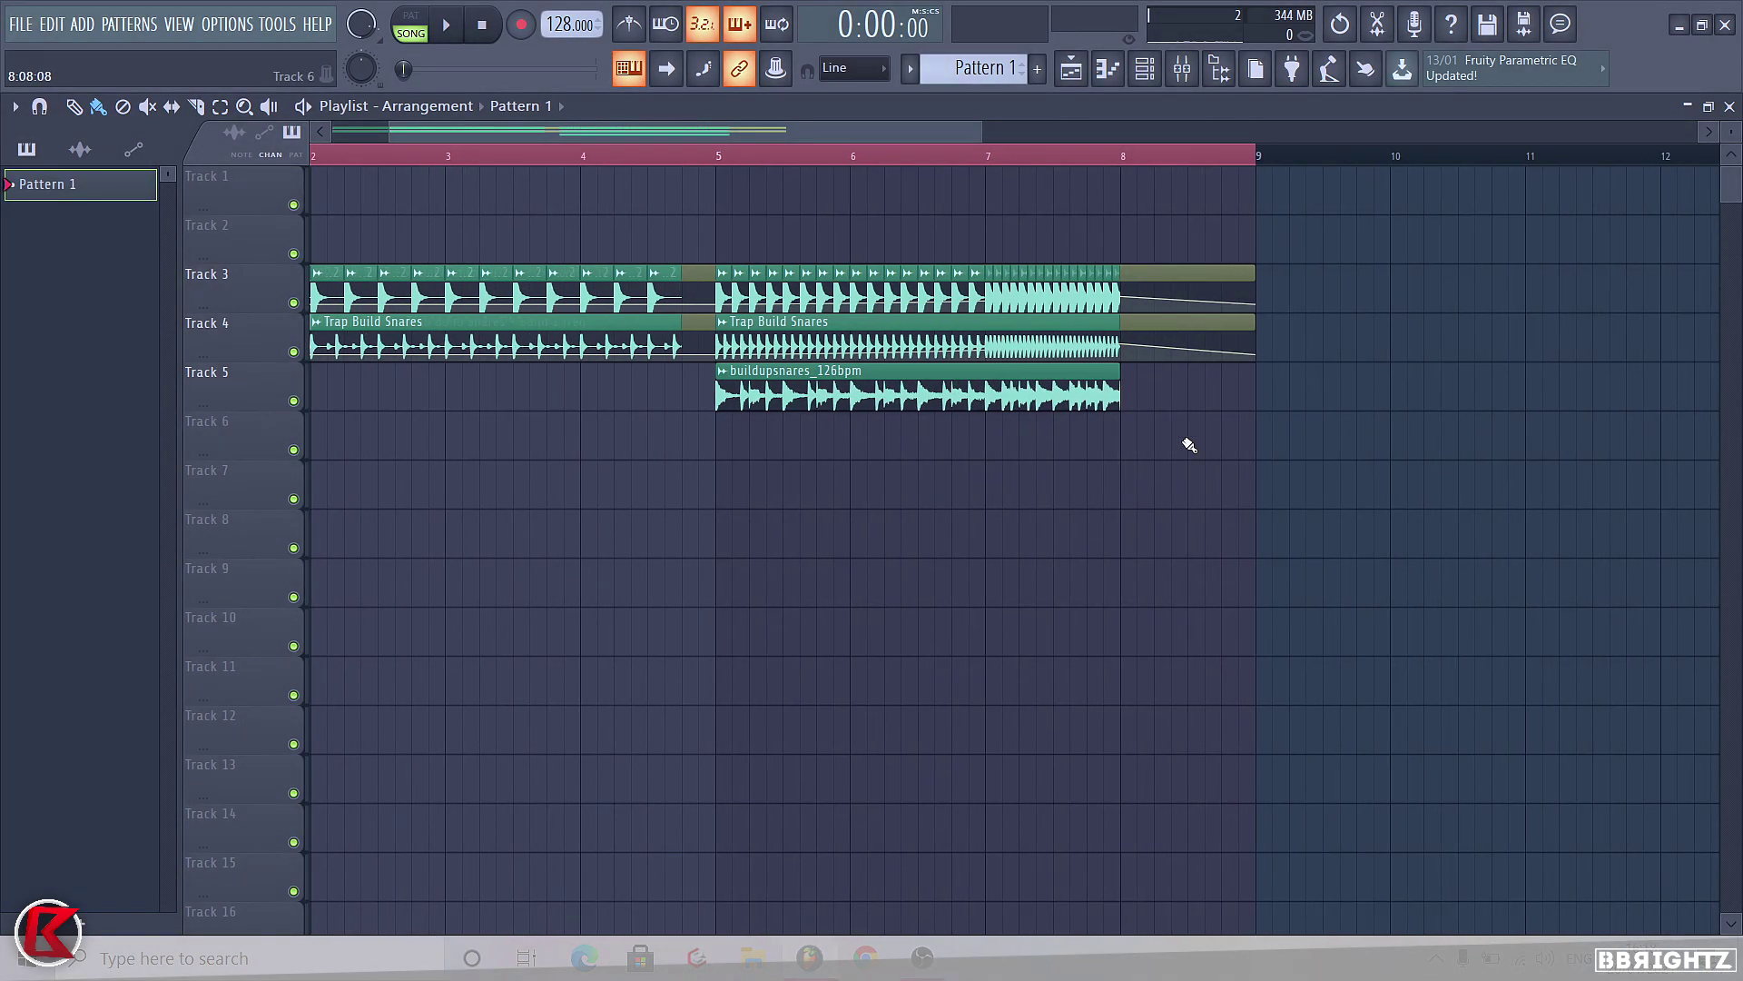
Play the snare build-up from the start of the arrangement and again from bar 5
left_click_drag(1314, 507, 269, 276)
left_click(665, 522, "ctrl")
scroll(890, 450, "down", 1)
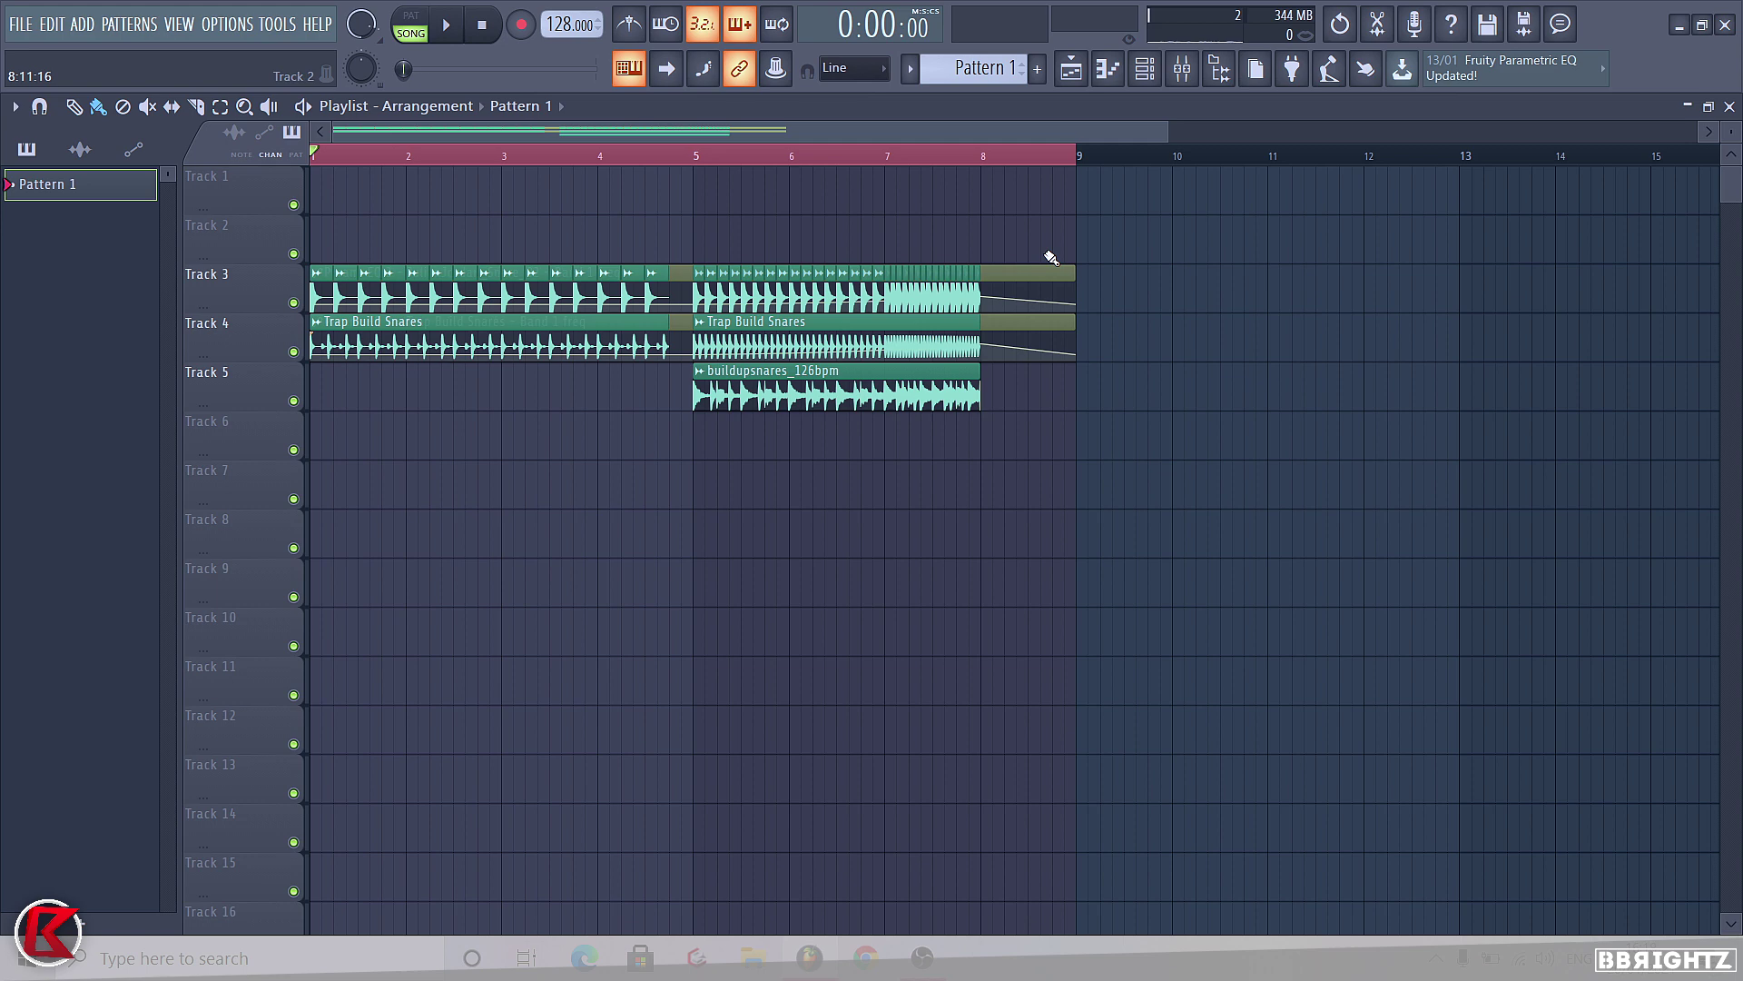
scroll(1051, 258, "down", 2)
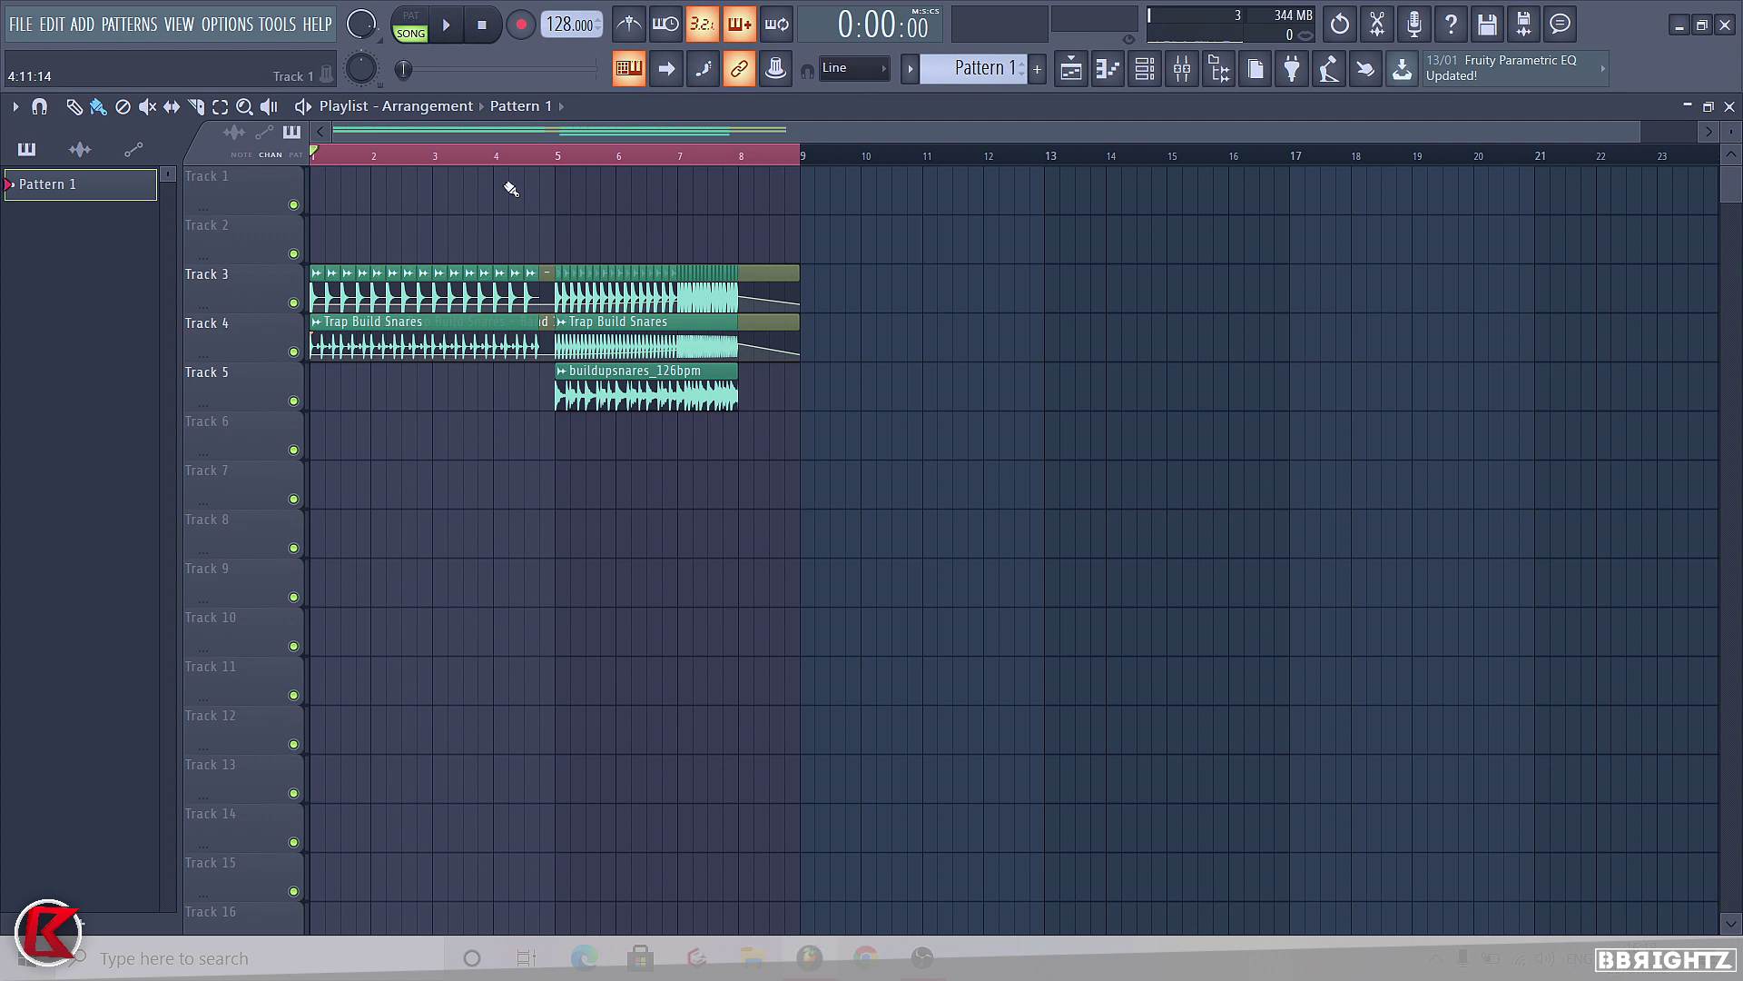
key("space")
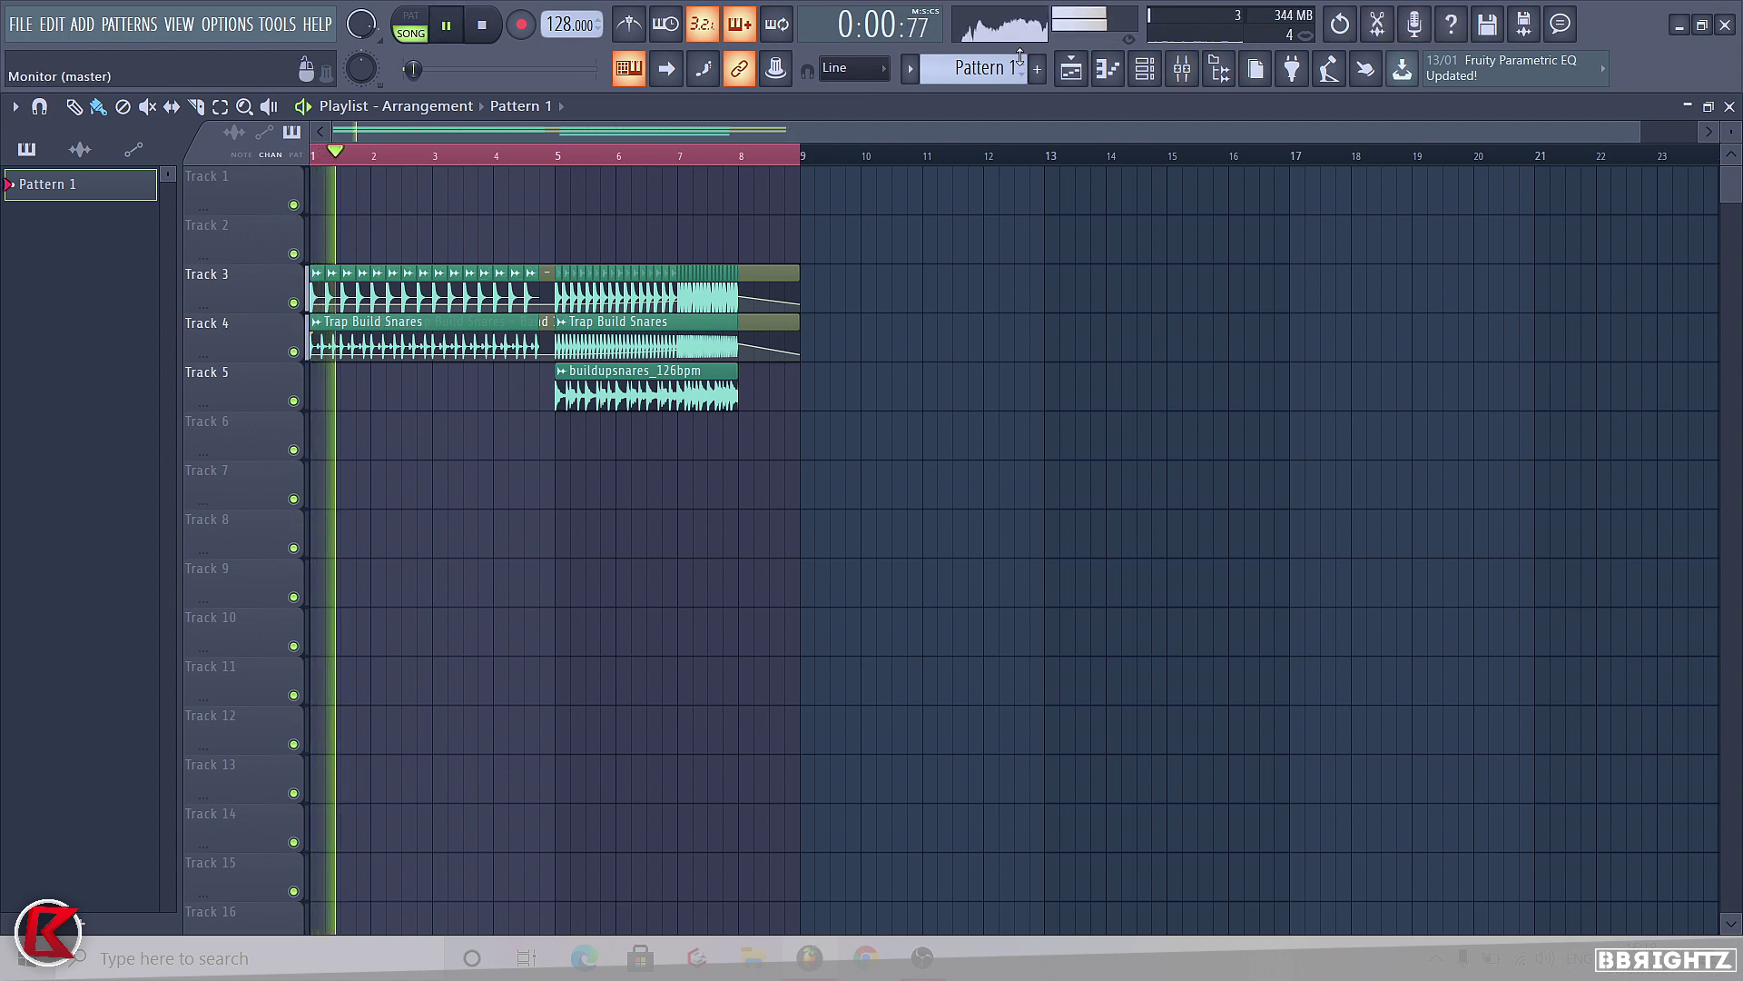
left_click(555, 154)
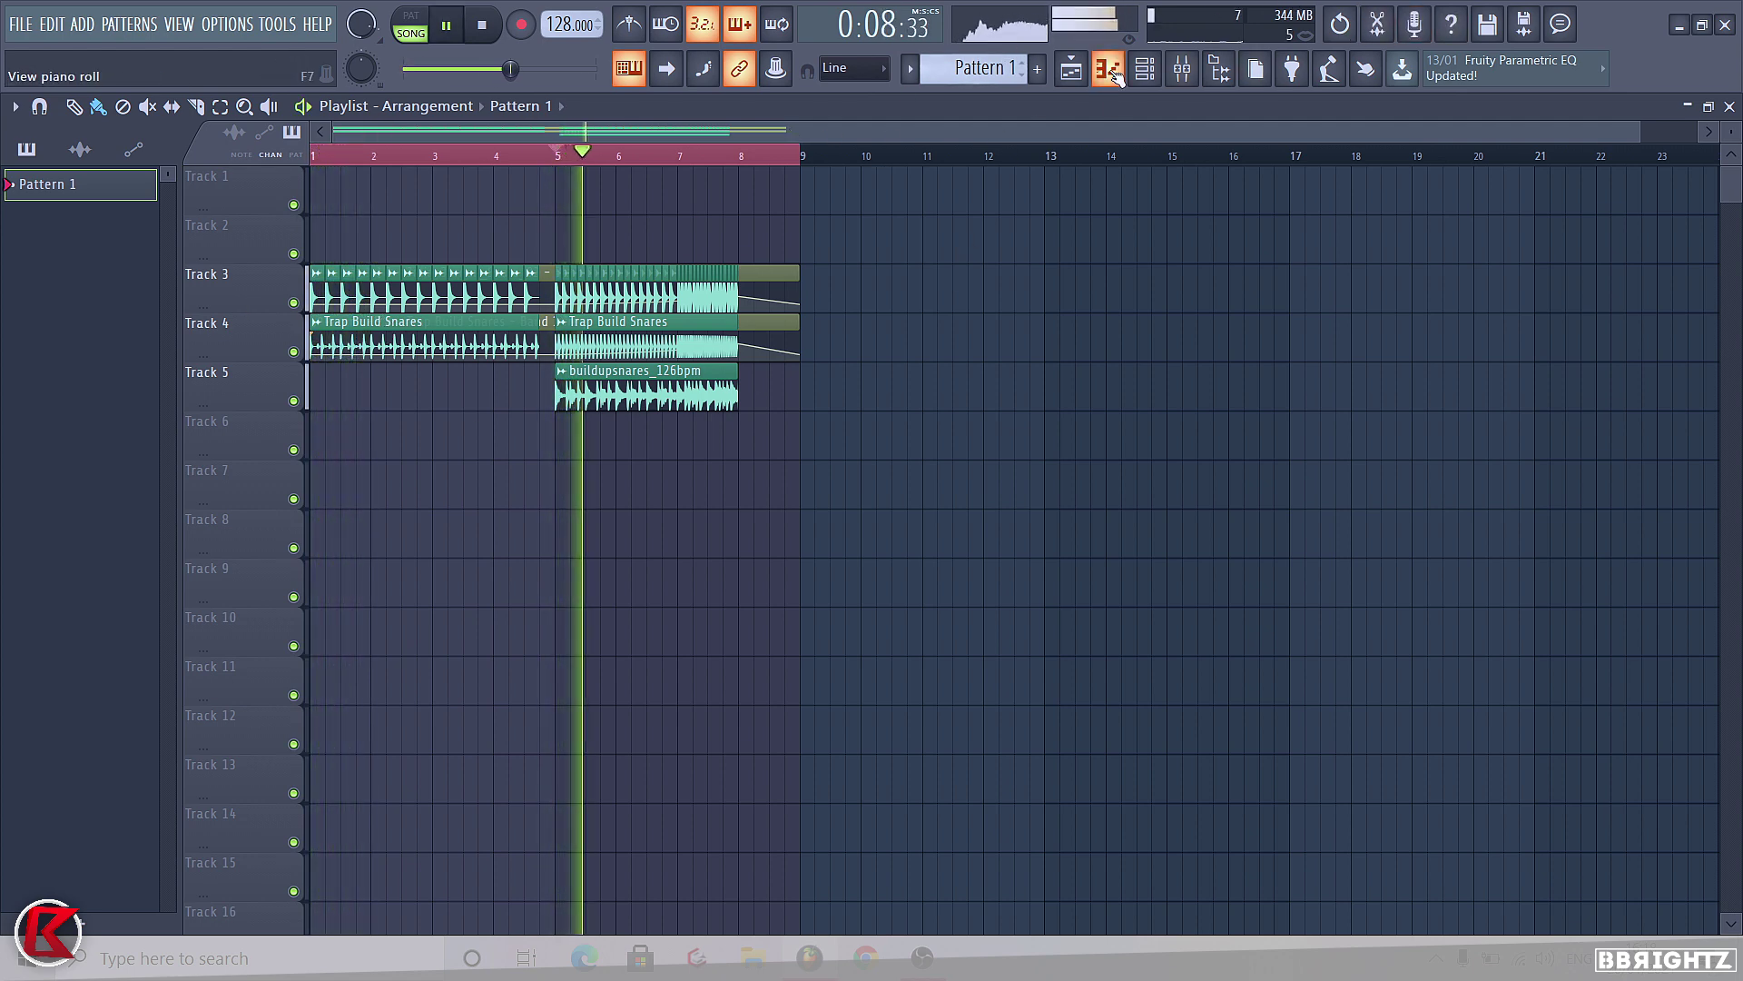
key("space")
Load Endless Smile into slot 2 of the Master channel and create an automation clip for its intensity
left_click(1201, 76)
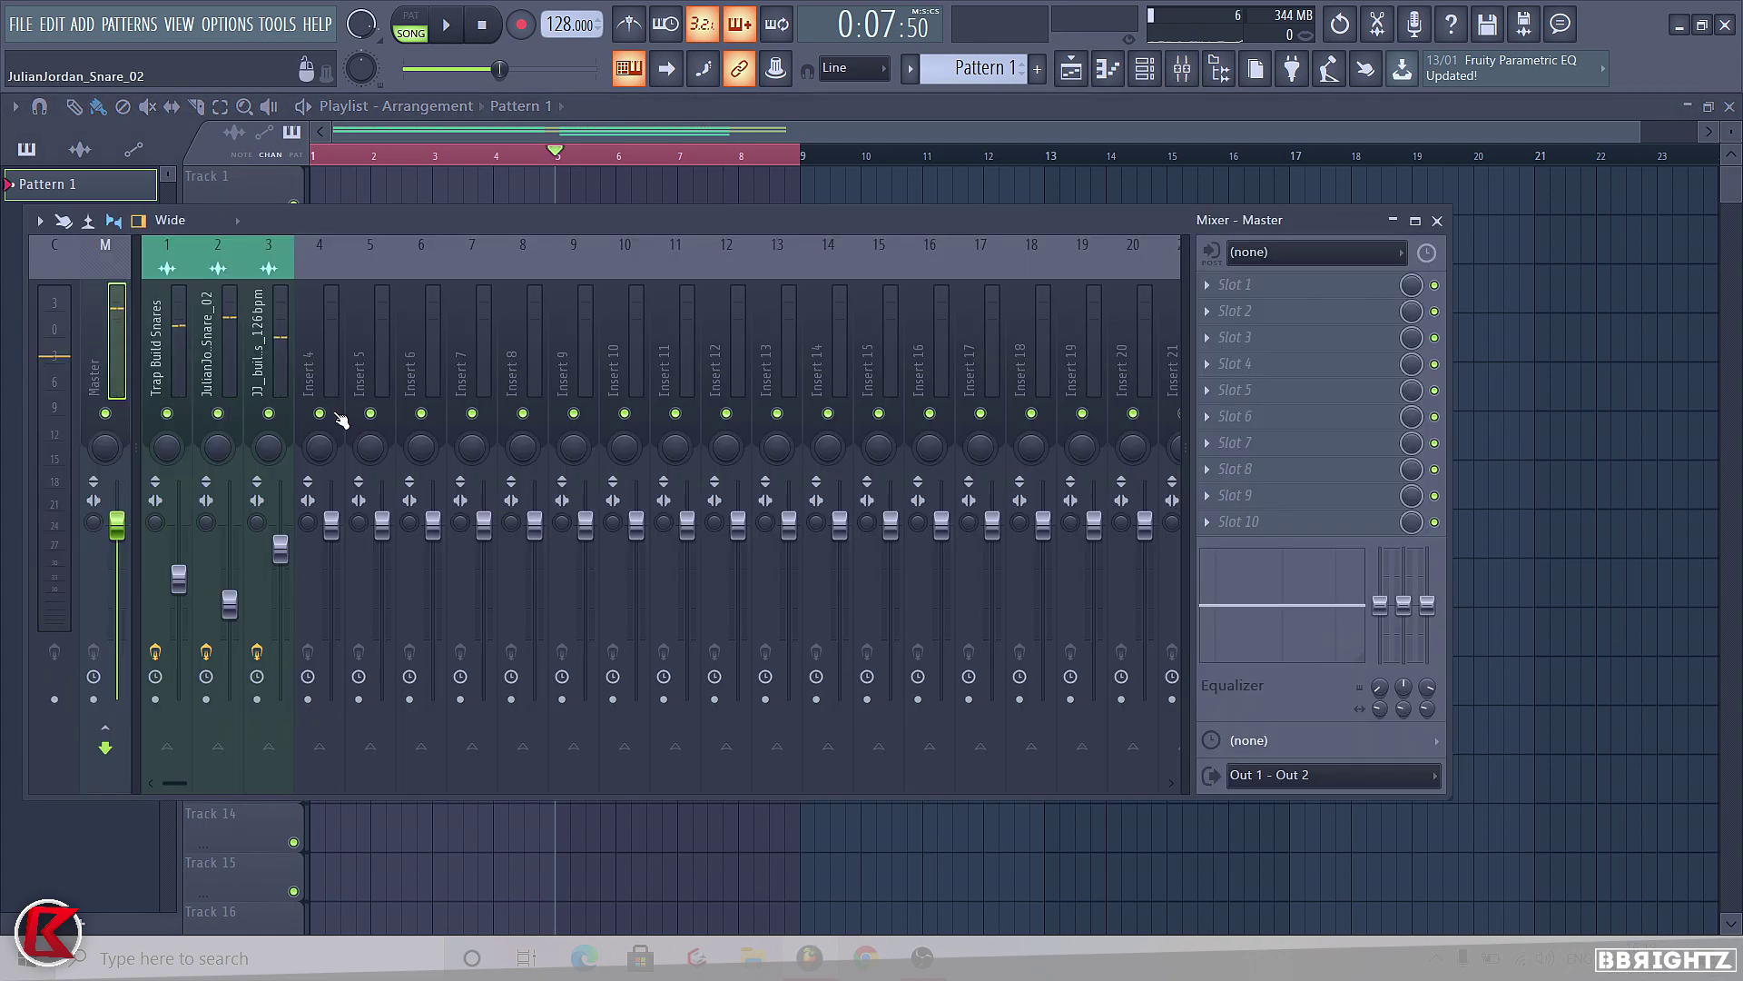
left_click(1234, 311)
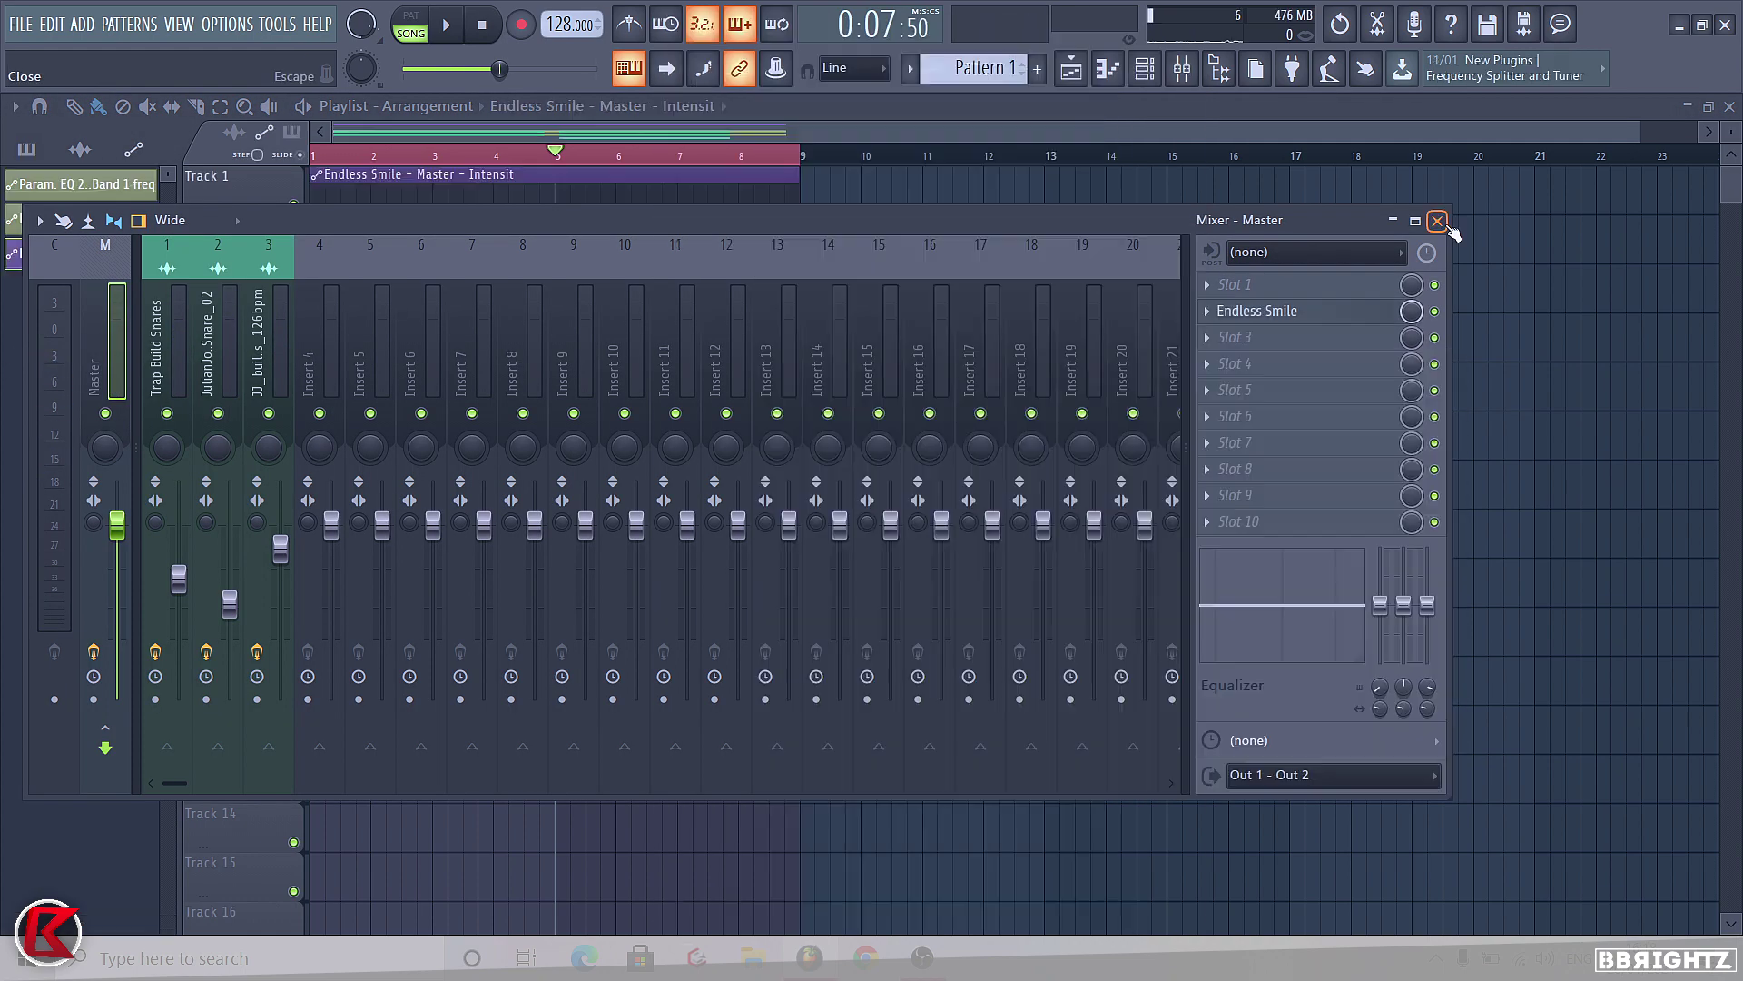
left_click(1439, 221)
Enlarge Track 1 and shape the intensity automation to rise until just before bar 5, drop to zero, and resume at bar 5
left_click_drag(250, 215, 279, 411)
scroll(318, 426, "up", 2)
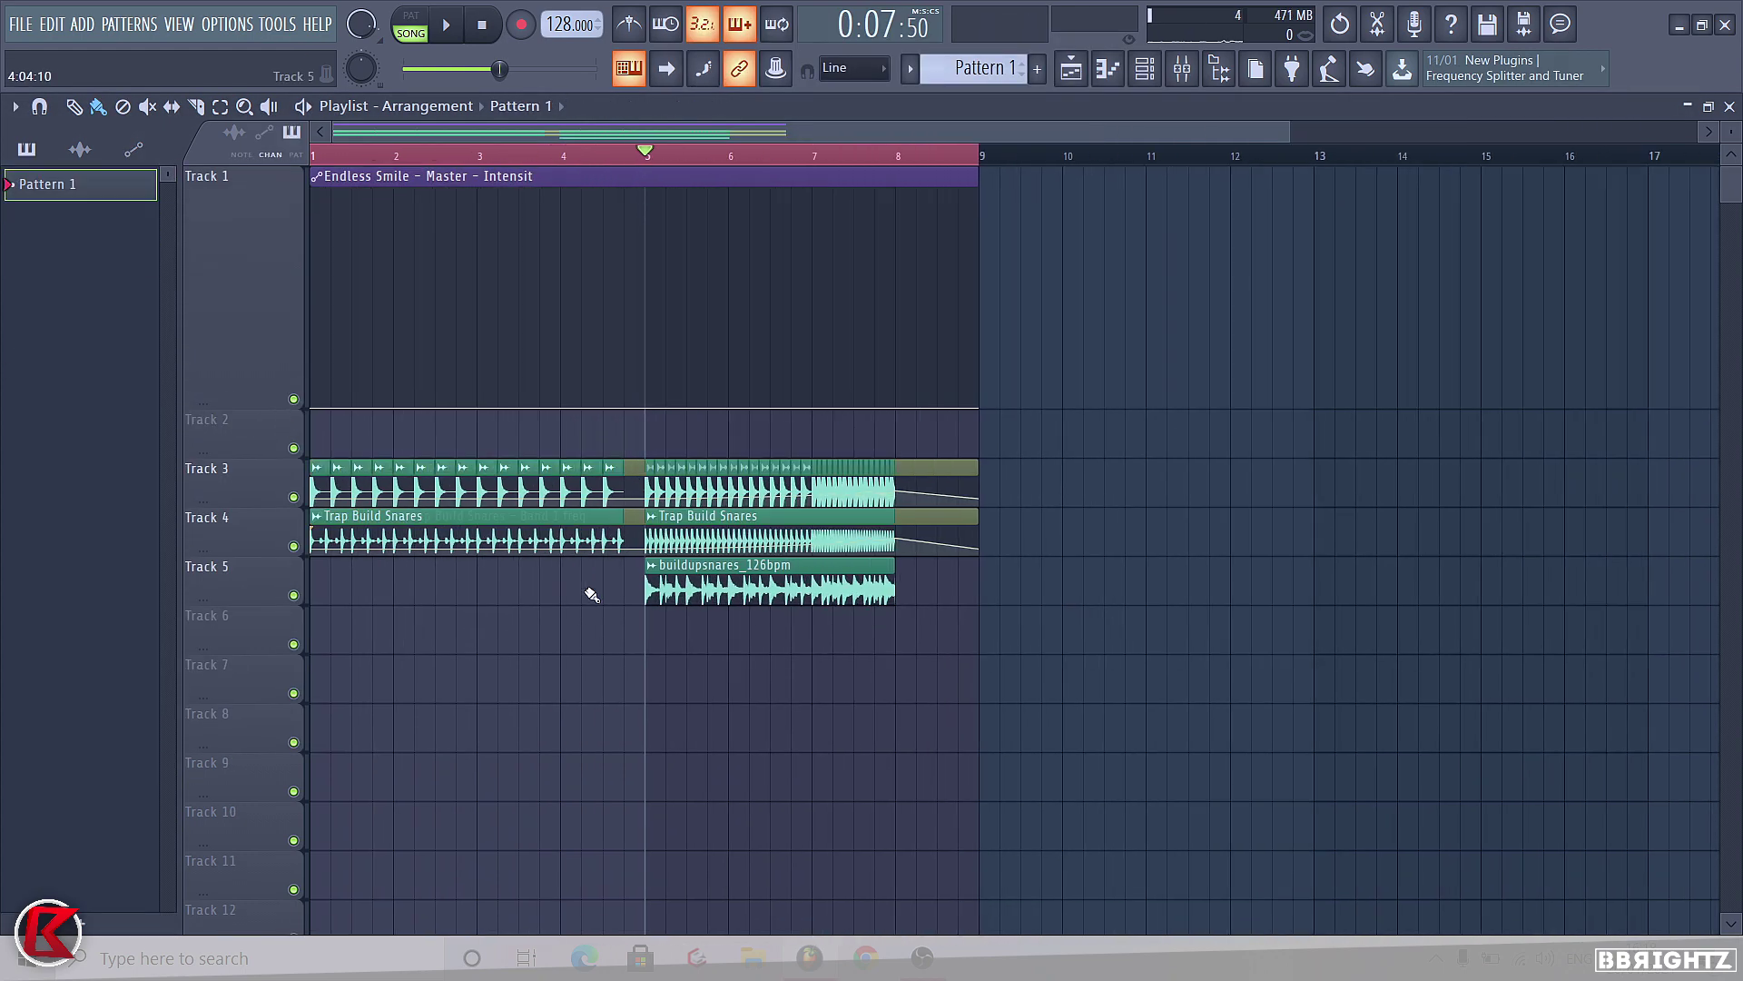
scroll(644, 615, "up", 1)
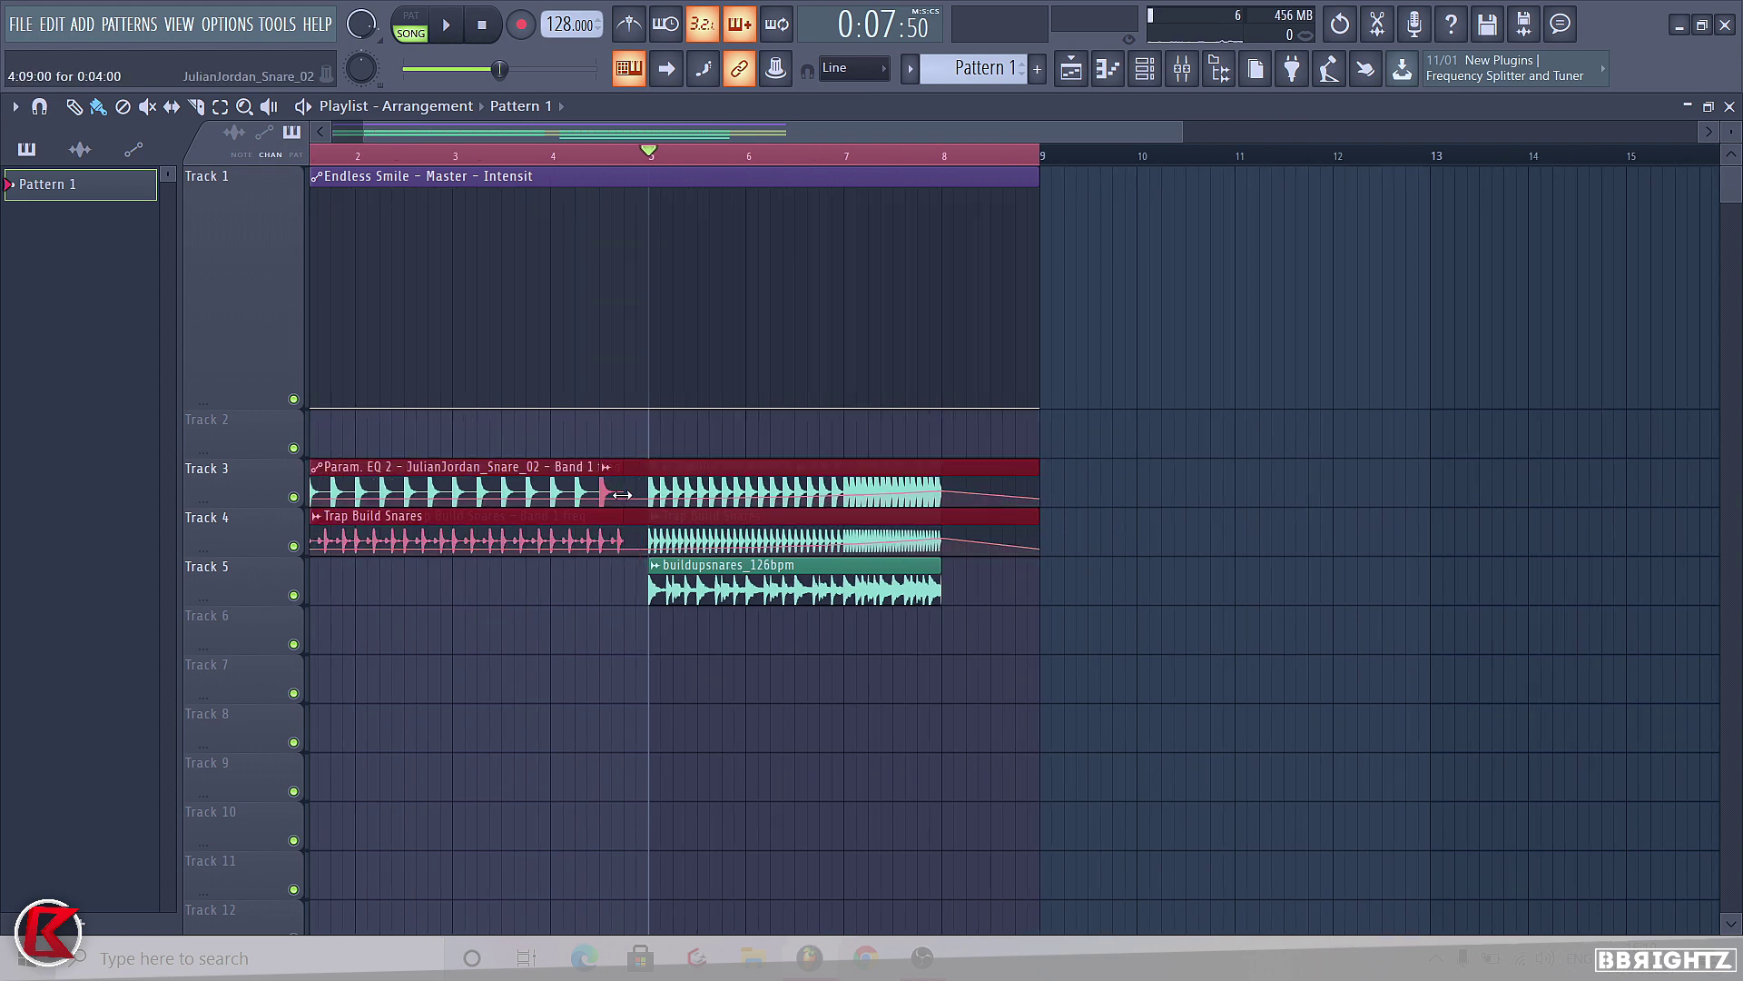
left_click_drag(227, 408, 227, 599)
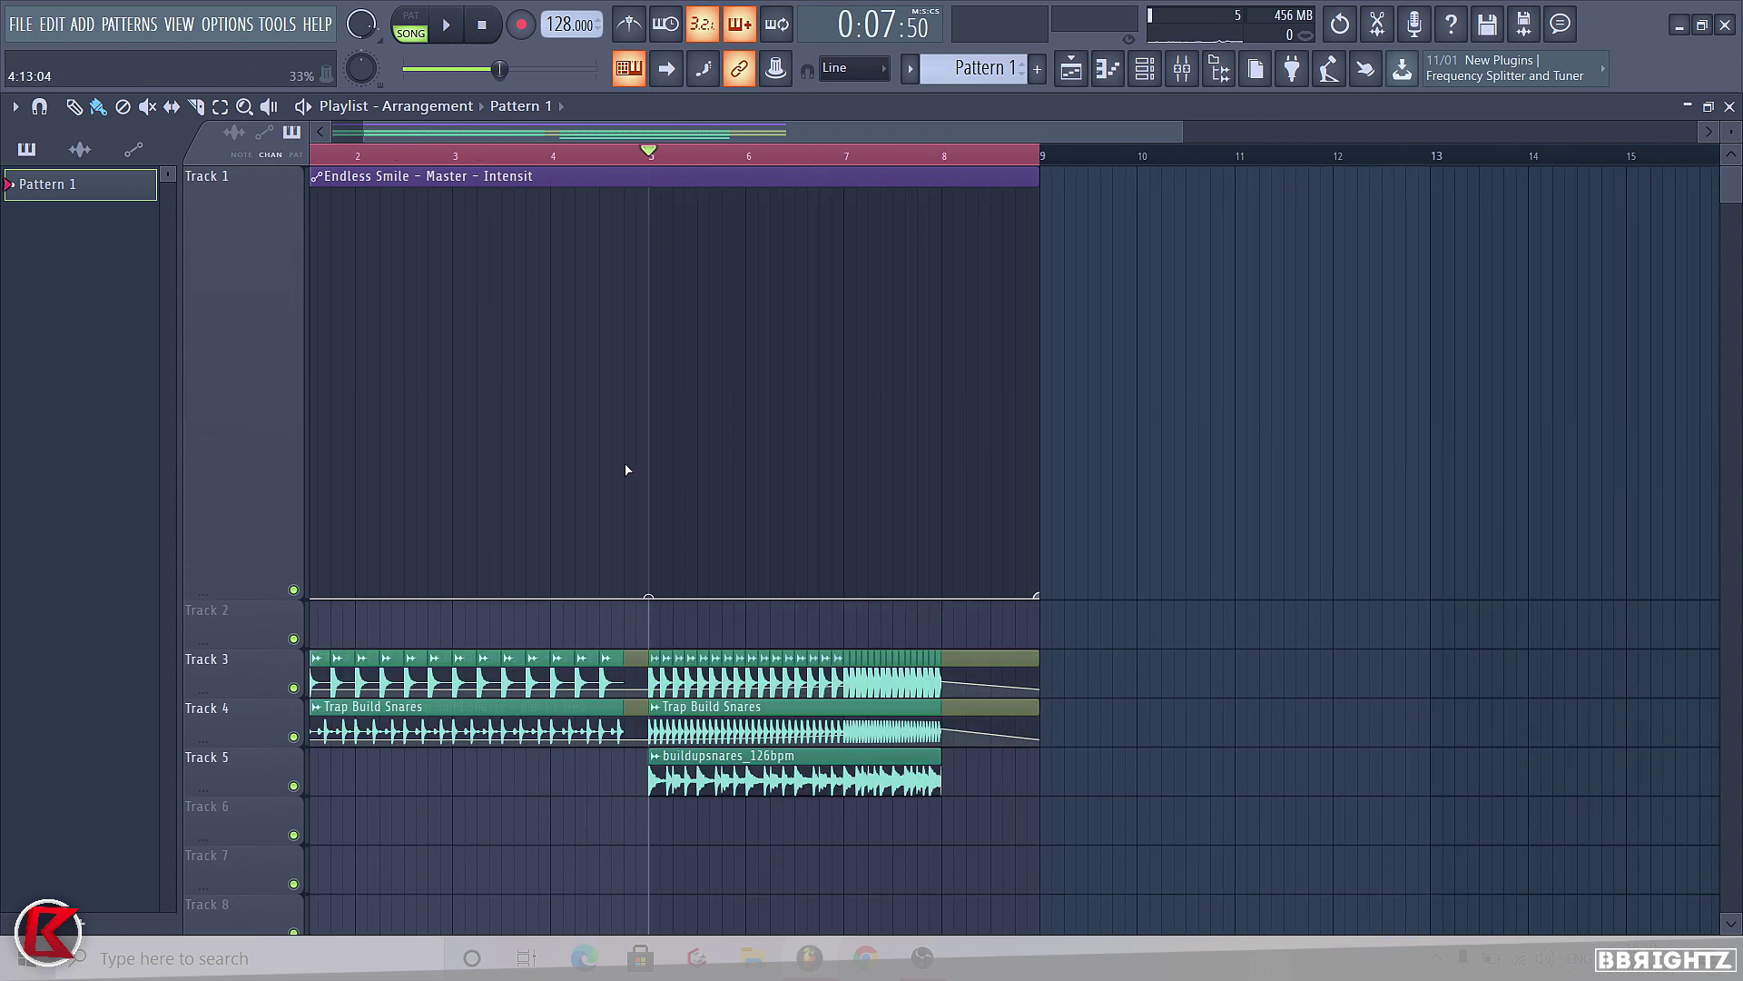
left_click_drag(649, 597, 628, 496)
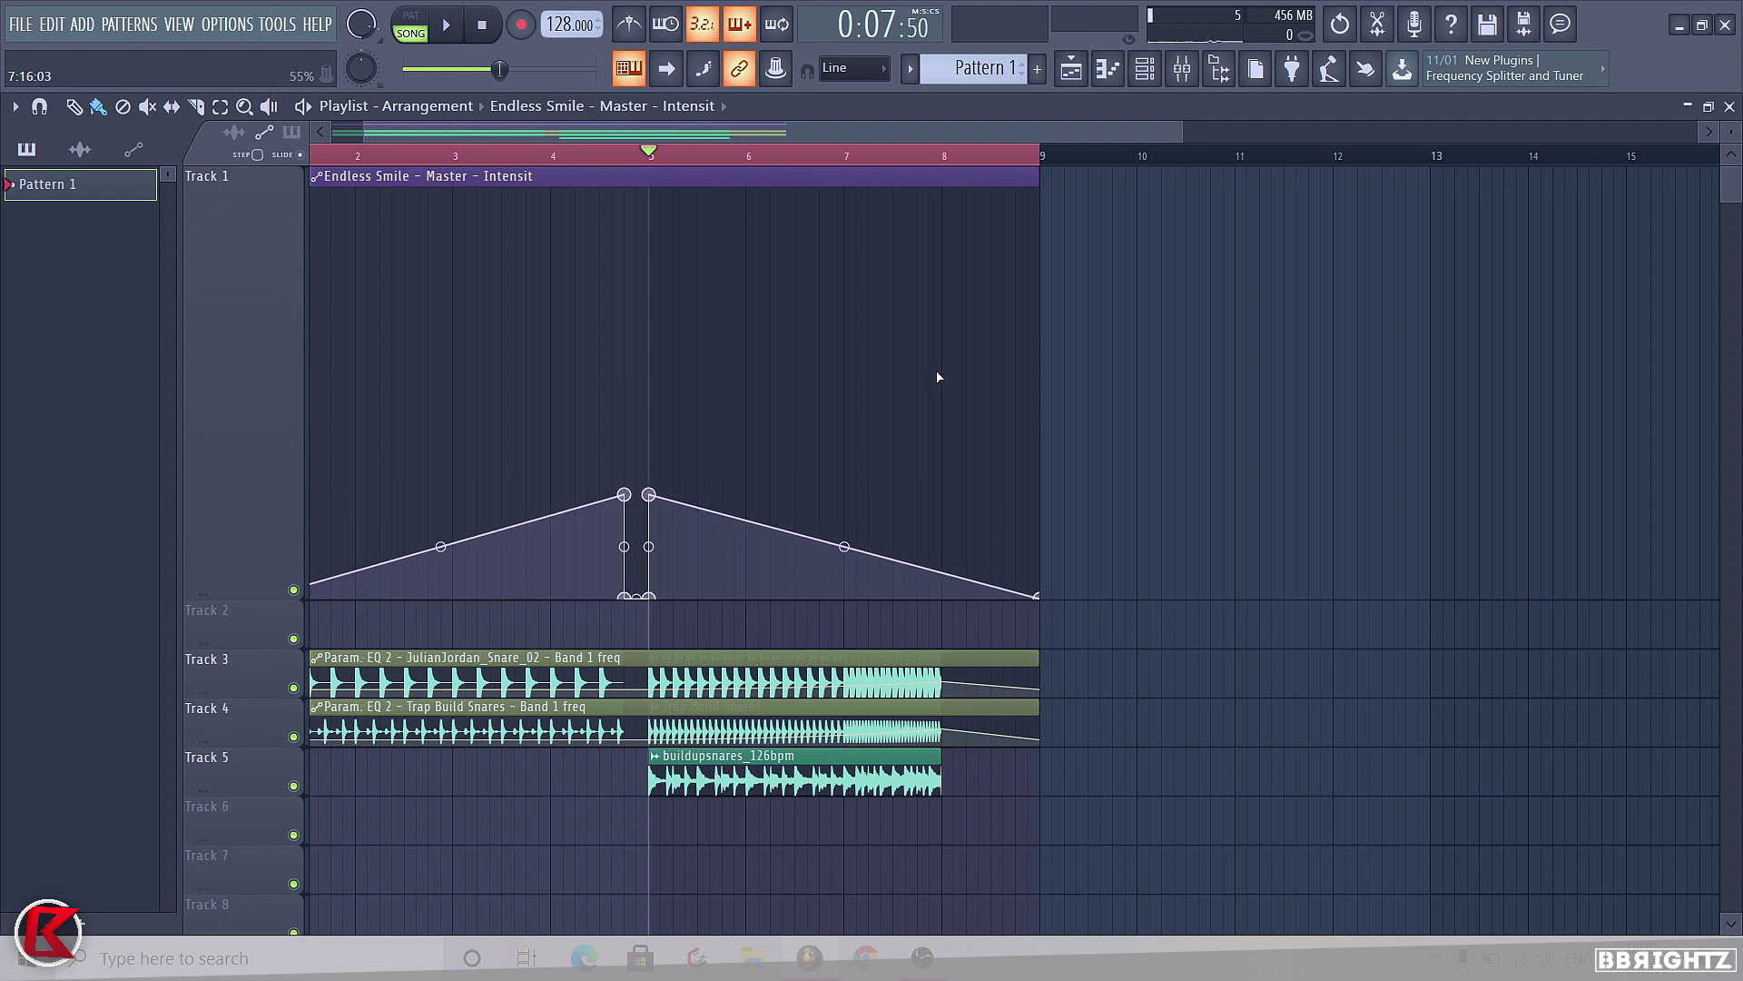
Add a second intensity rise ending at bar 8 with an immediate drop to zero, and reset Track 1's size to 100%
right_click(940, 380)
left_click_drag(940, 380, 939, 724)
right_click(942, 464)
right_click(255, 410)
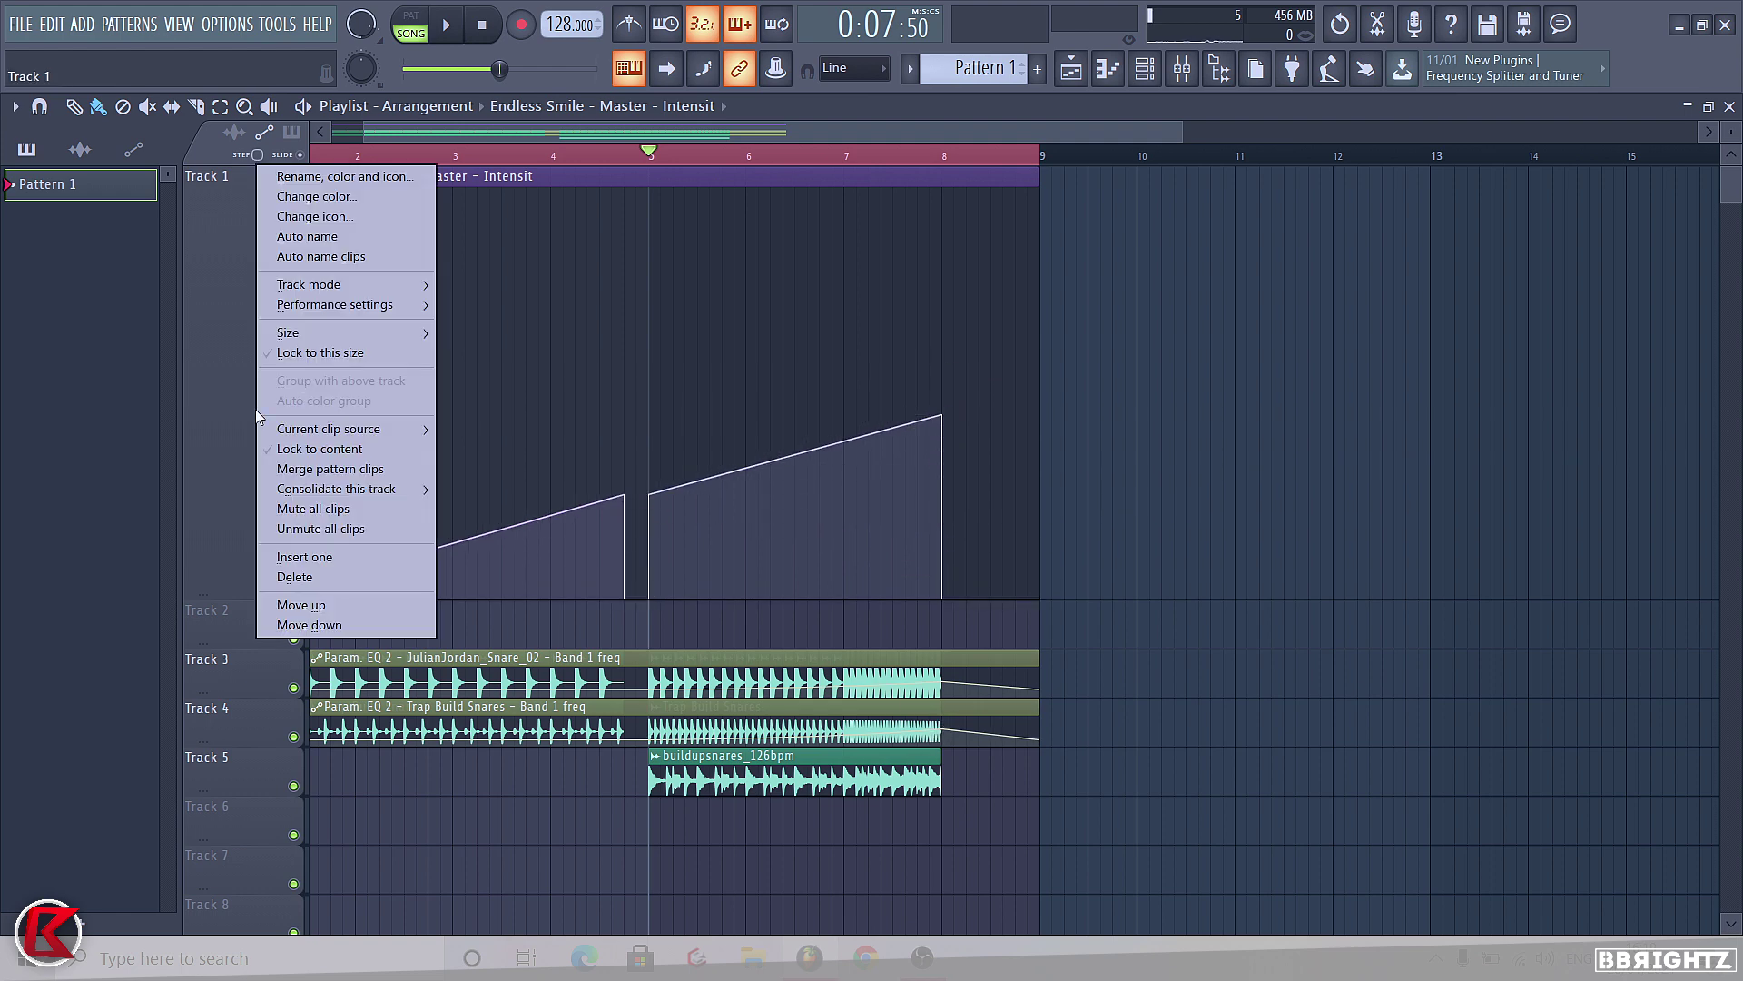
mouse_move(334, 336)
left_click(473, 375)
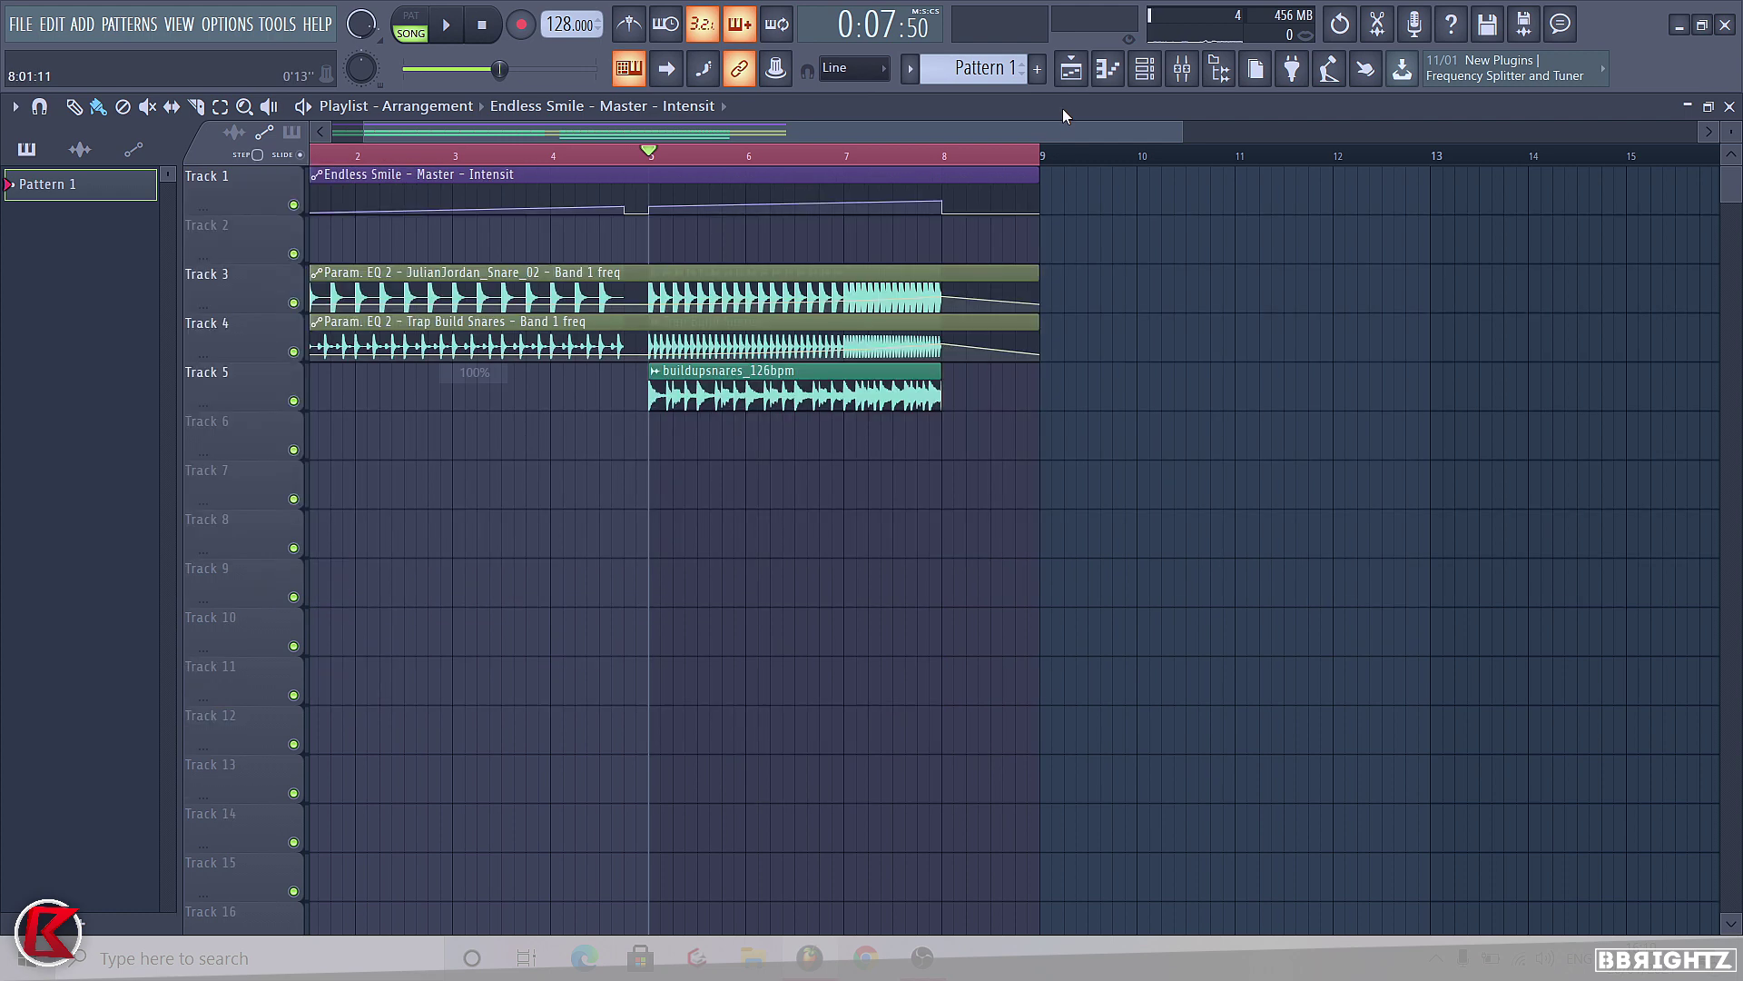
Slightly lower the intensity automation points at bars 5 and 8 while playing the build-up from bar 5
left_click(981, 79)
left_click_drag(255, 216, 280, 400)
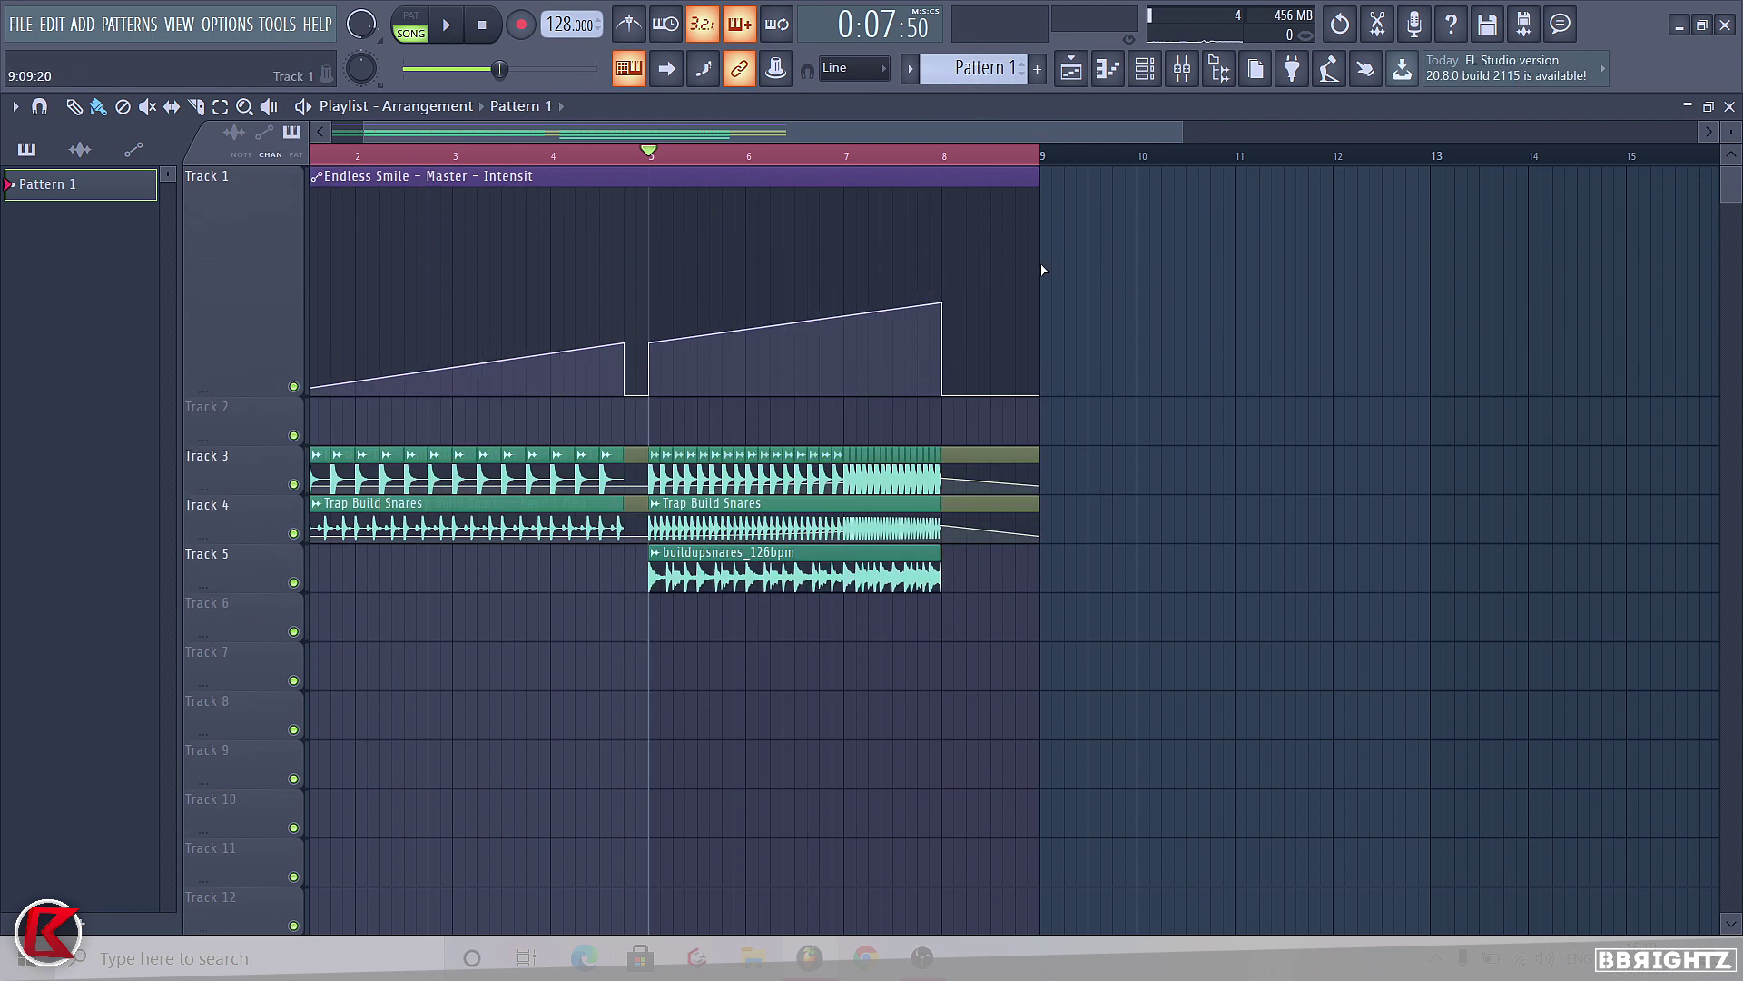
scroll(1042, 270, "down", 2)
left_click_drag(495, 158, 28, 347)
left_click(602, 160)
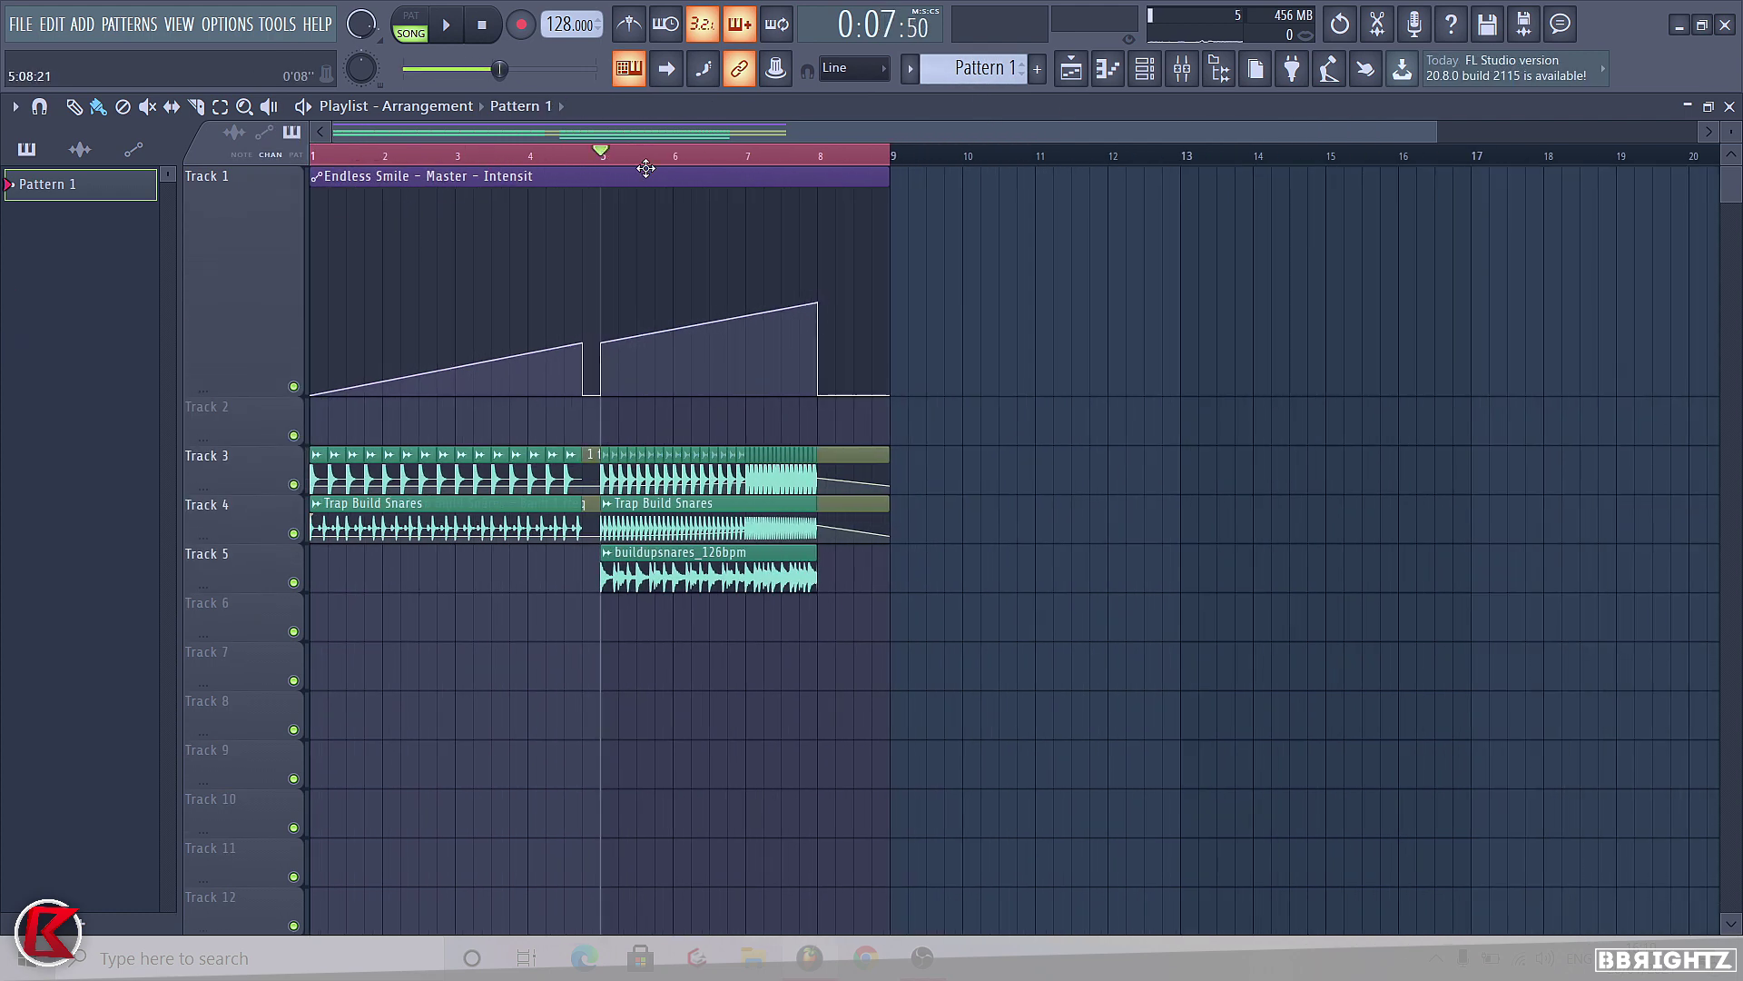
key("space")
mouse_move(600, 343)
left_mouse_down()
mouse_move(600, 371)
mouse_move(601, 346)
left_mouse_up()
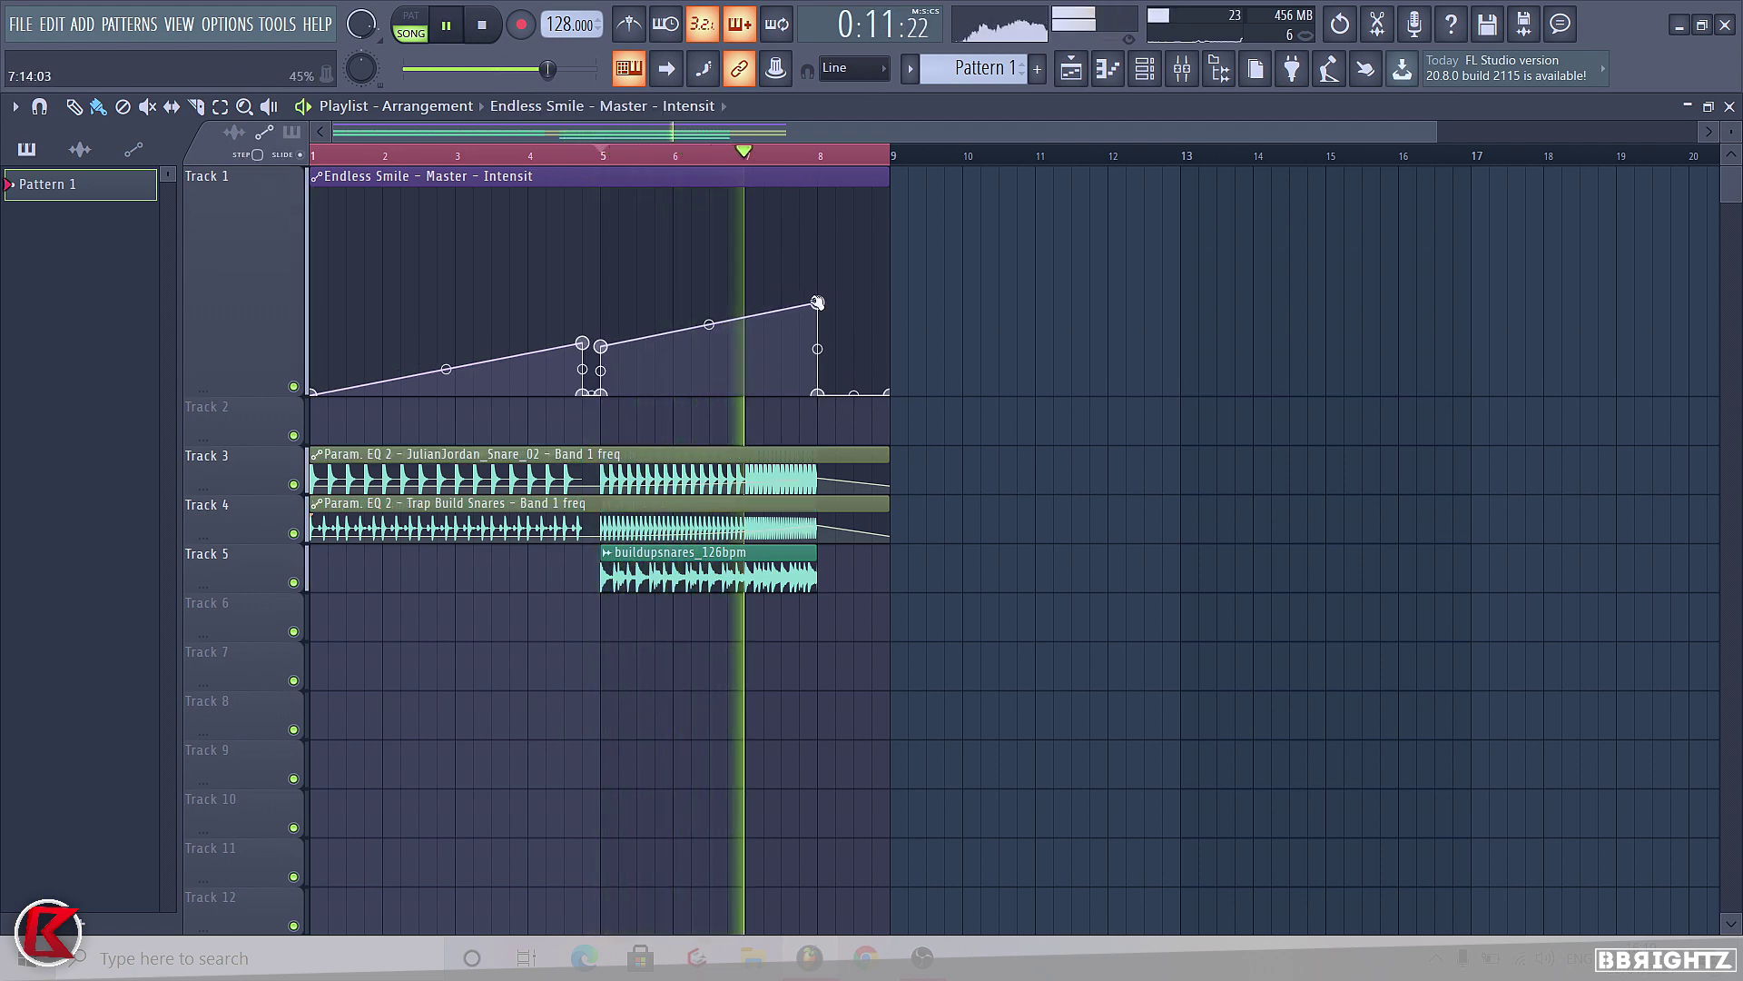
left_click_drag(817, 302, 817, 327)
key("space")
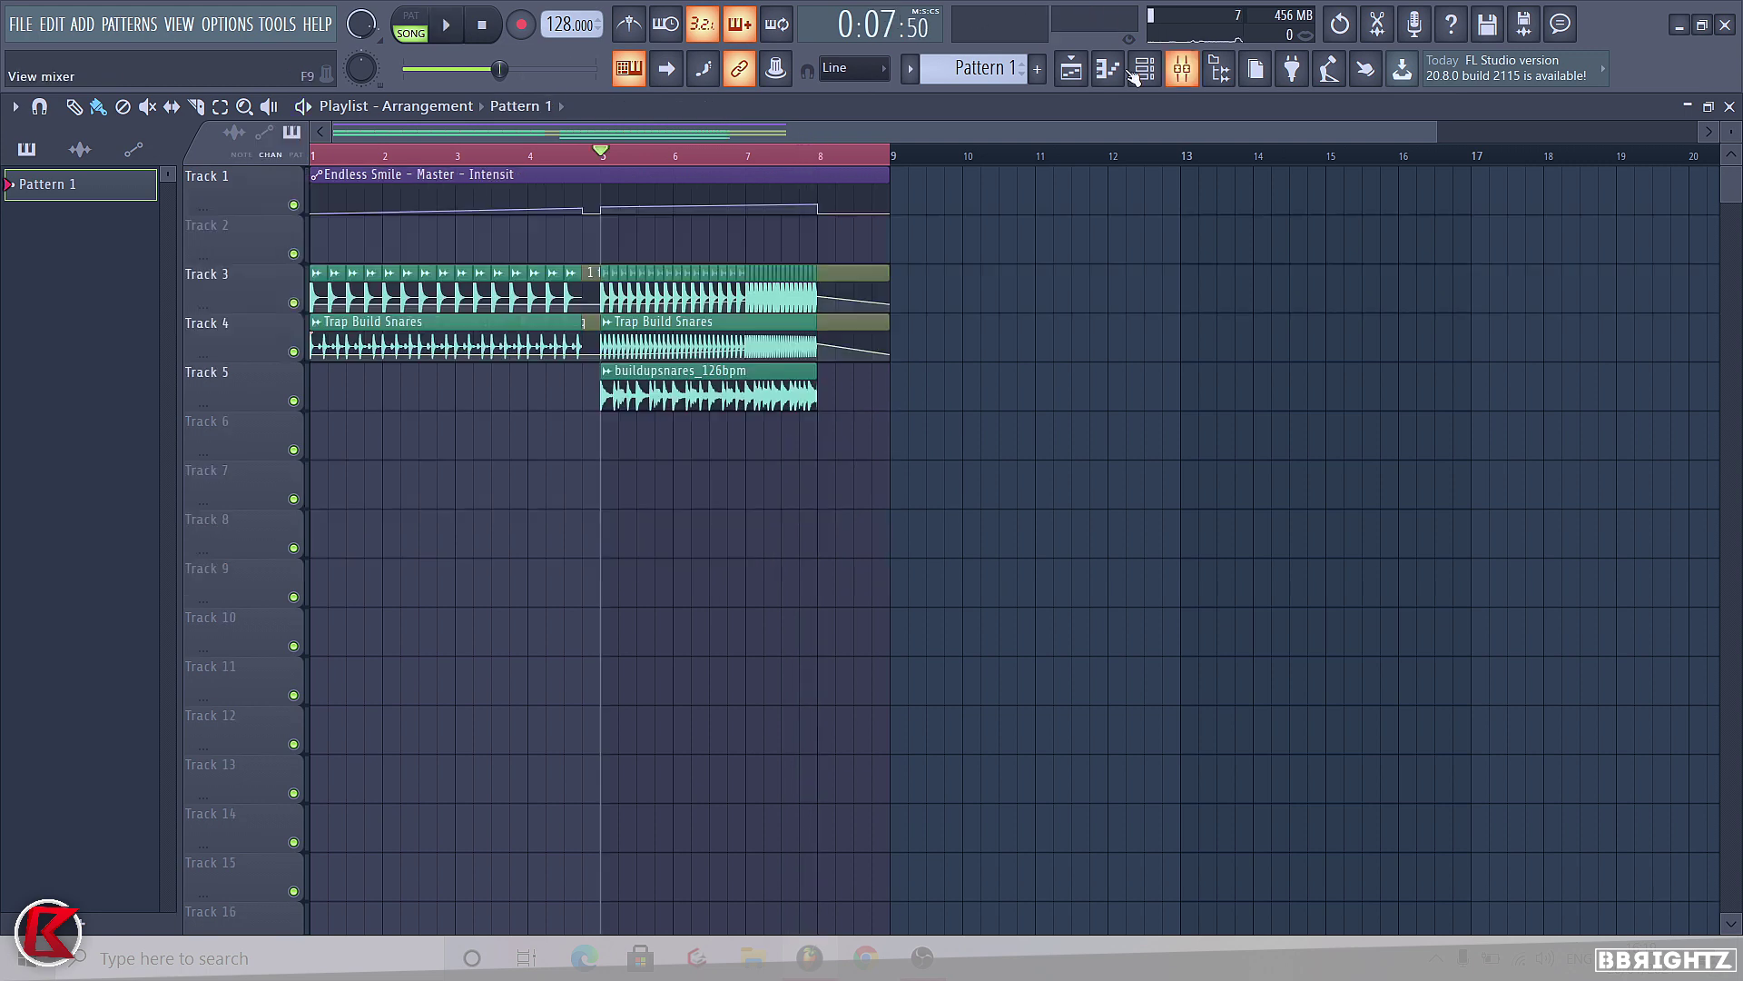
Load FabFilter Simplon into slot 3 of the Master channel and create an automation clip for its Filter 2 frequency
key("F9")
left_click(1233, 361)
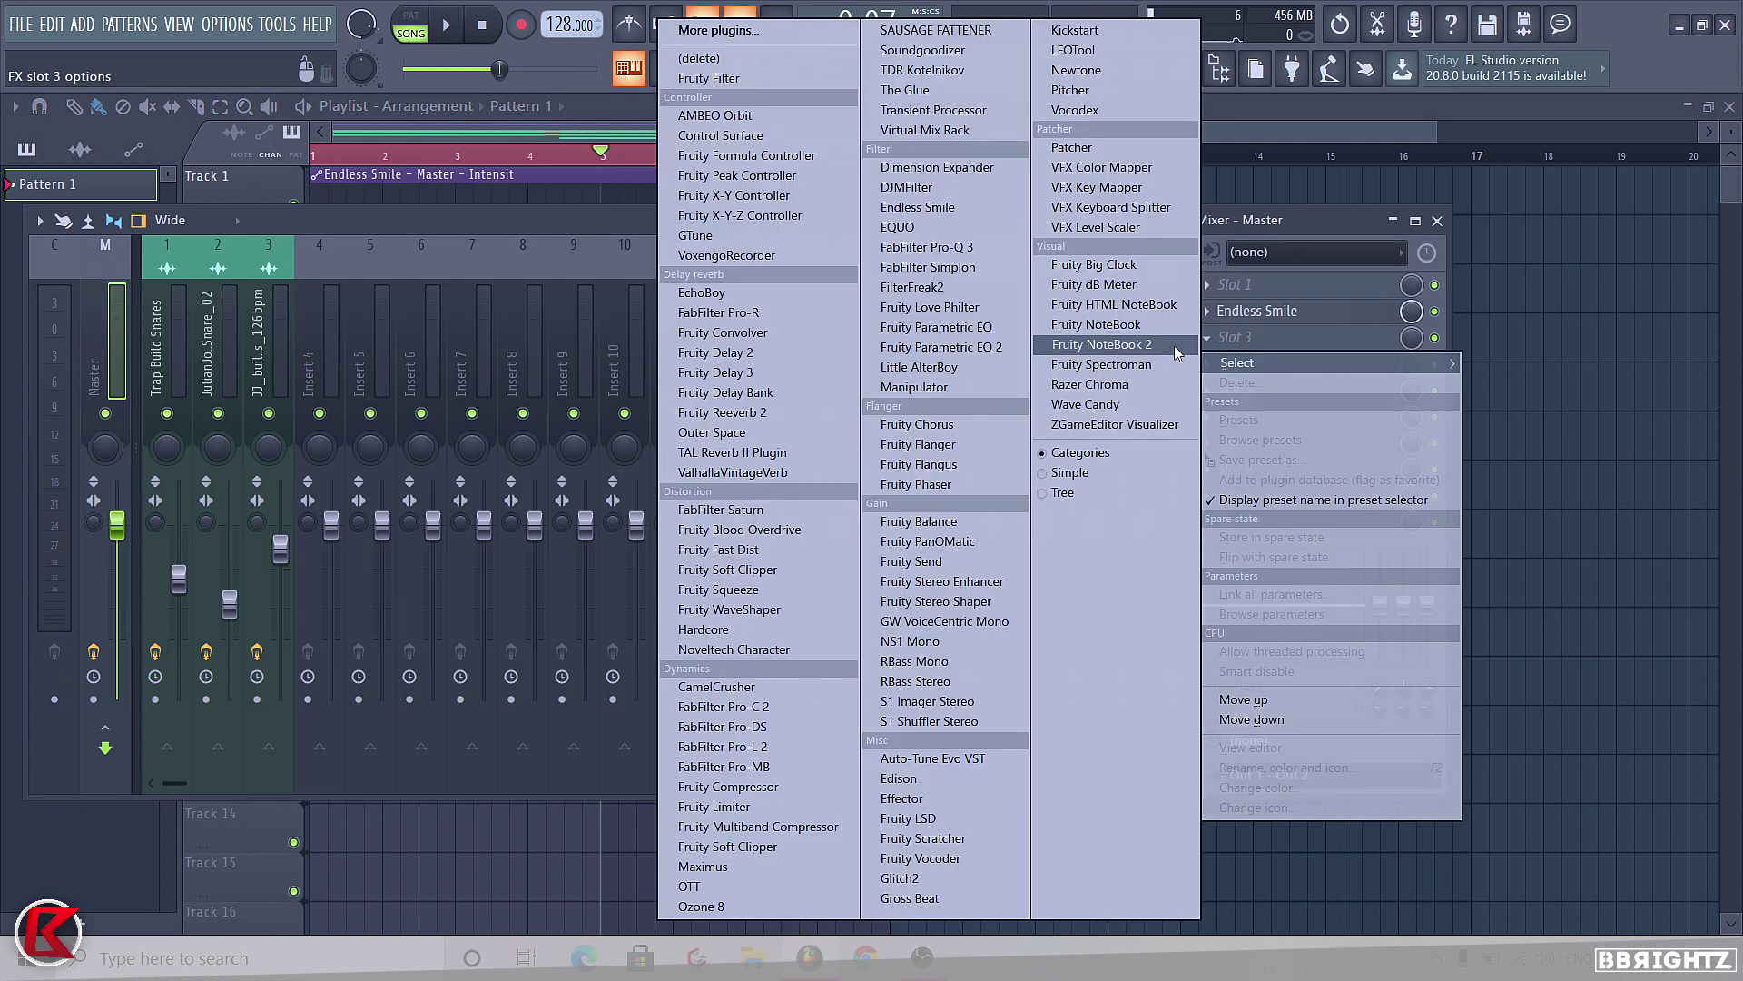
left_click(930, 267)
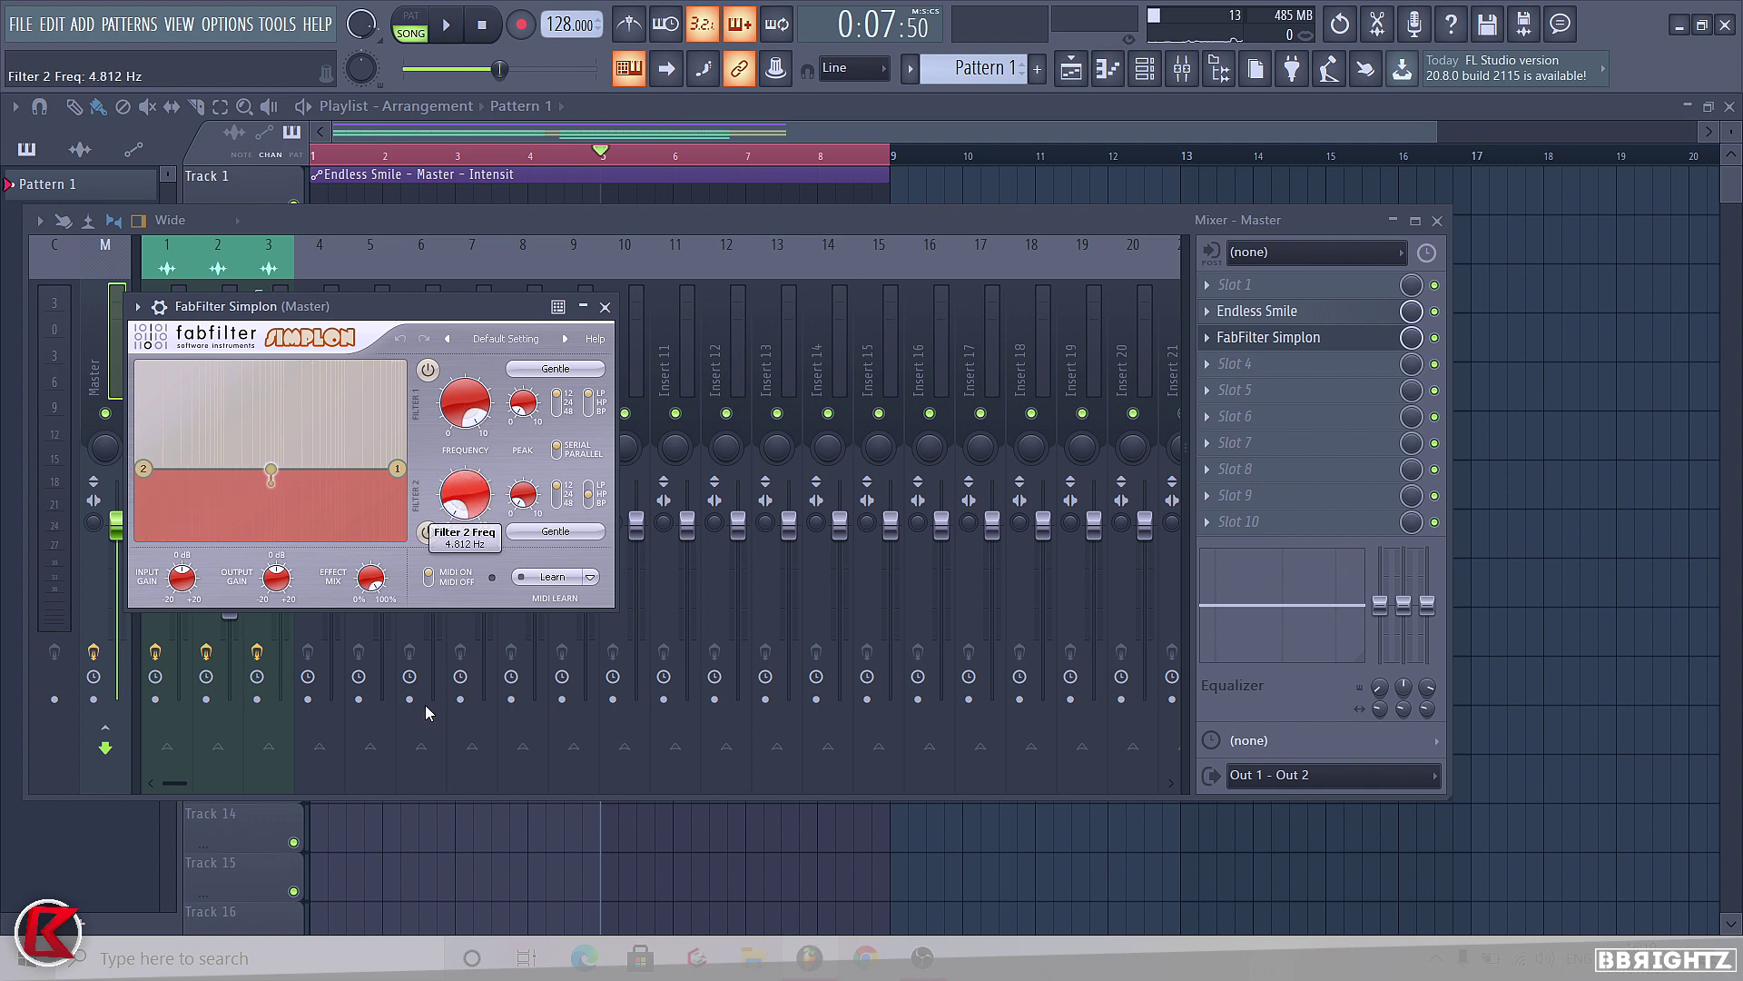
right_click(473, 475)
left_click(522, 575)
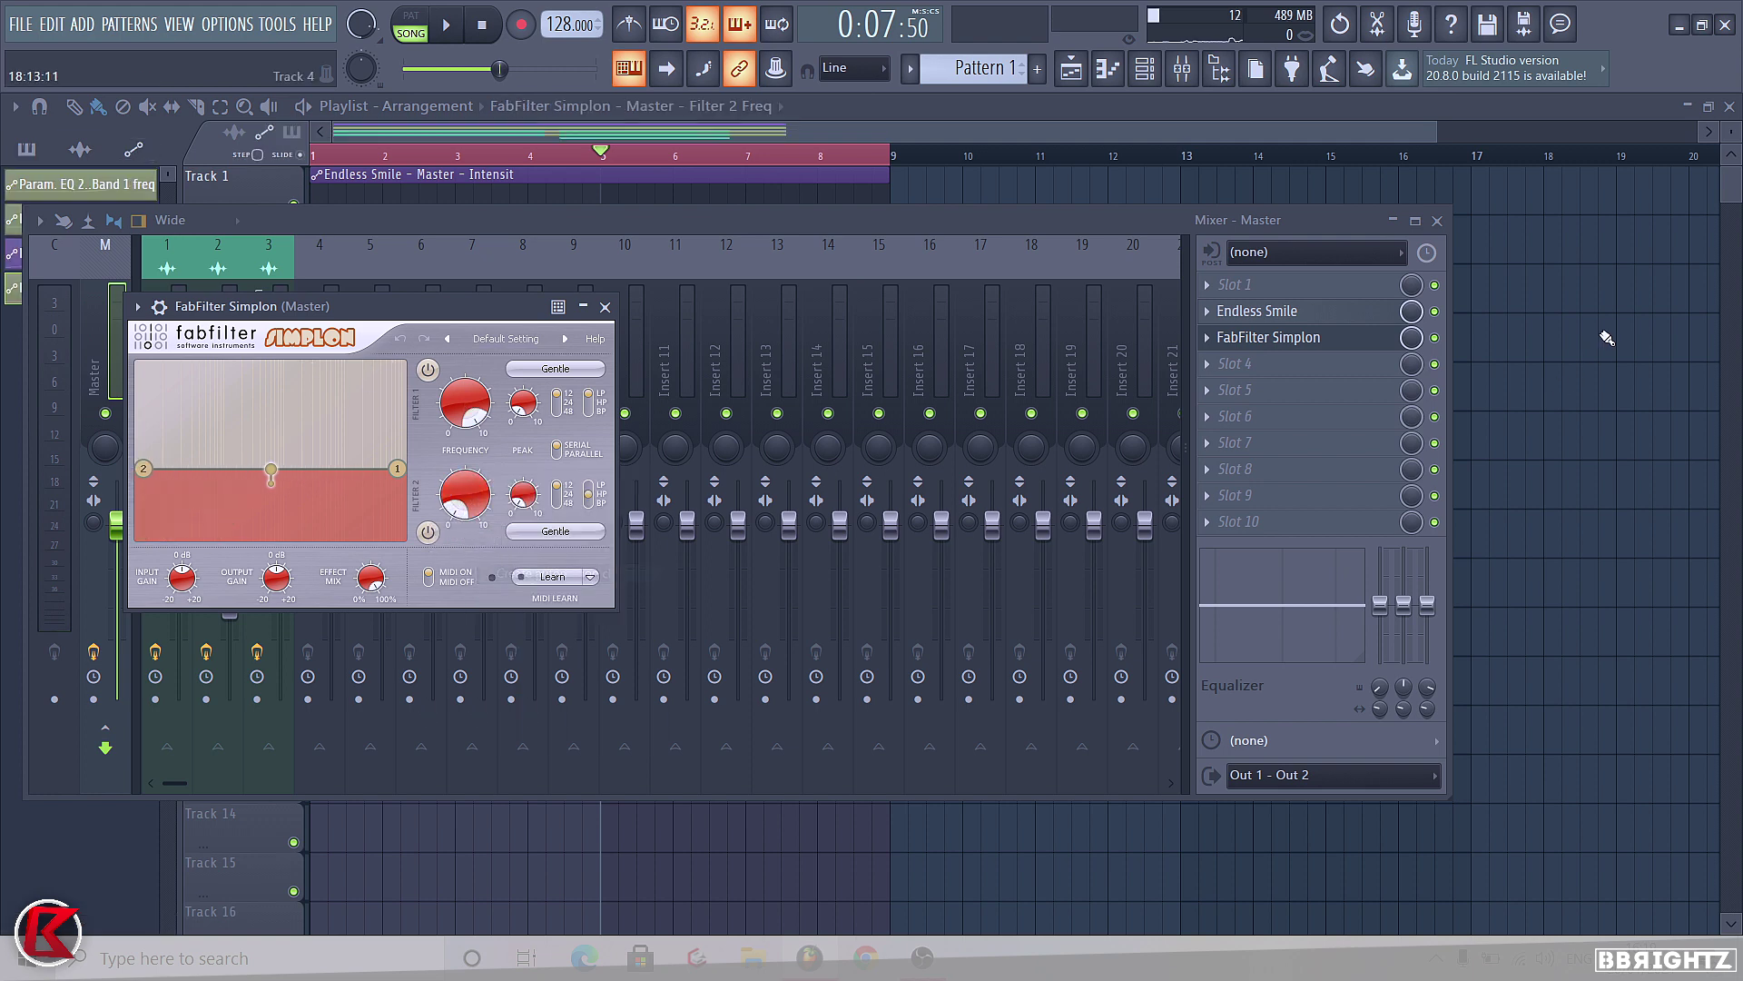
Shape the Simplon Filter 2 frequency automation as a rise peaking at bar 8, and audition it from bar 7
left_click_drag(258, 264, 263, 468)
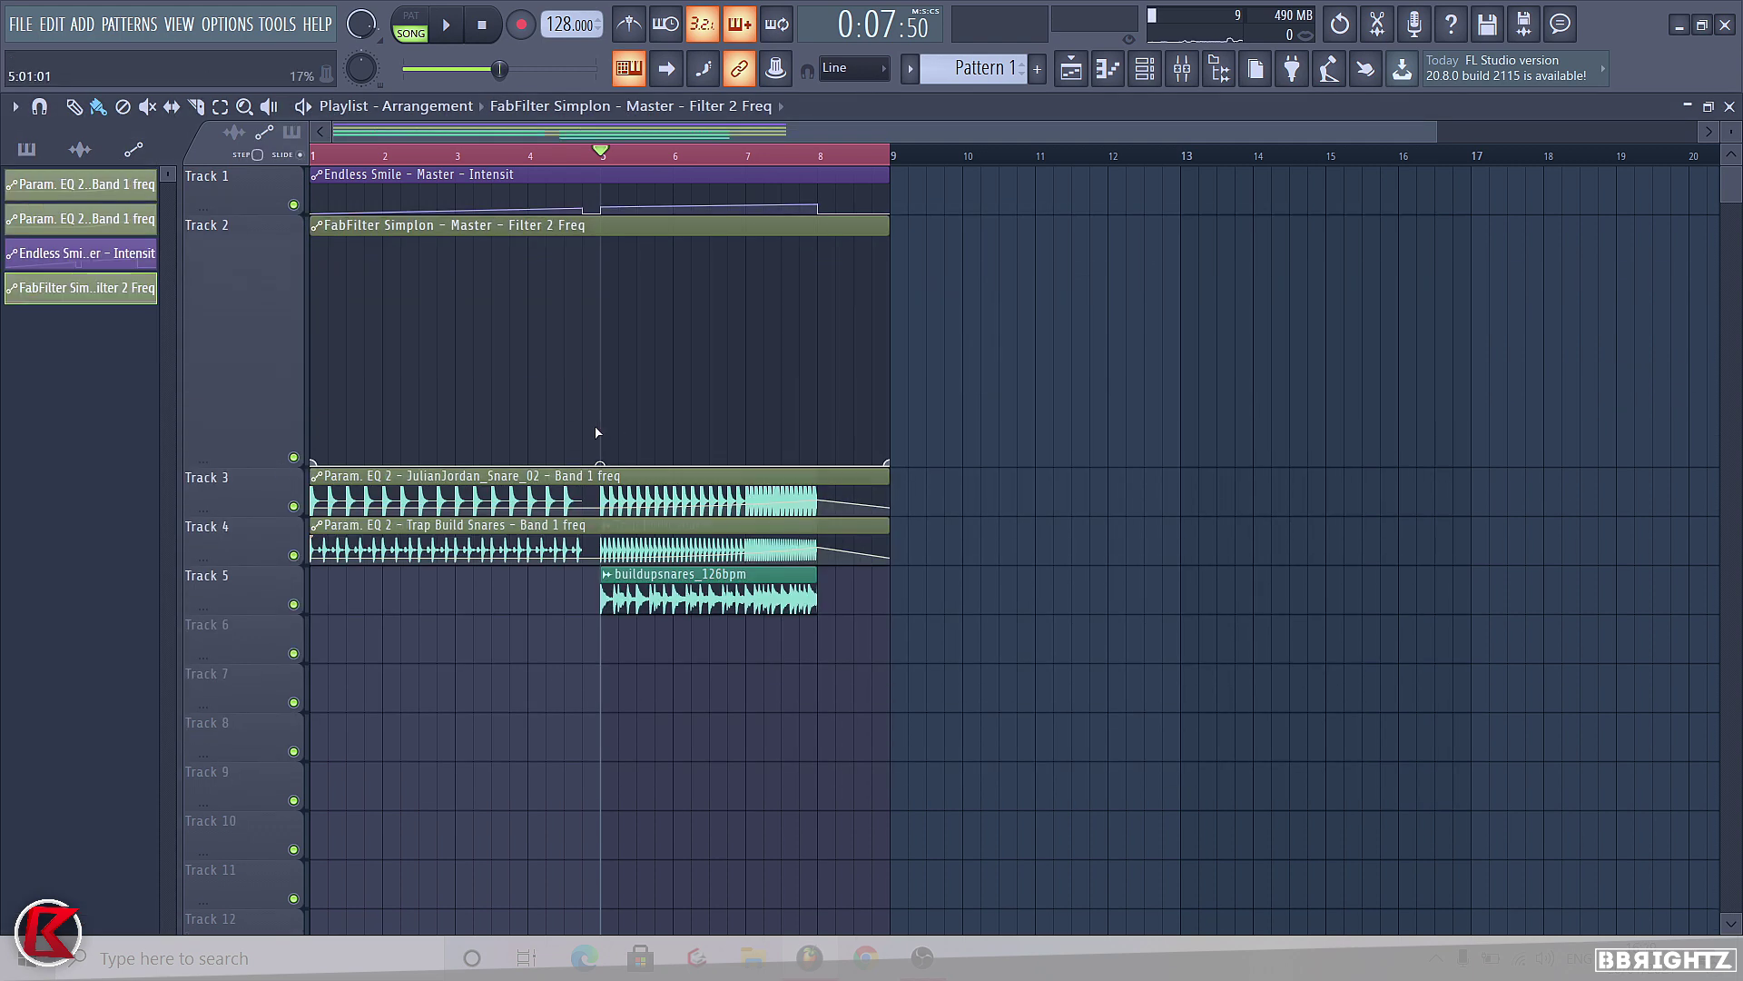
left_click_drag(583, 436, 600, 420)
left_click_drag(745, 443, 817, 364)
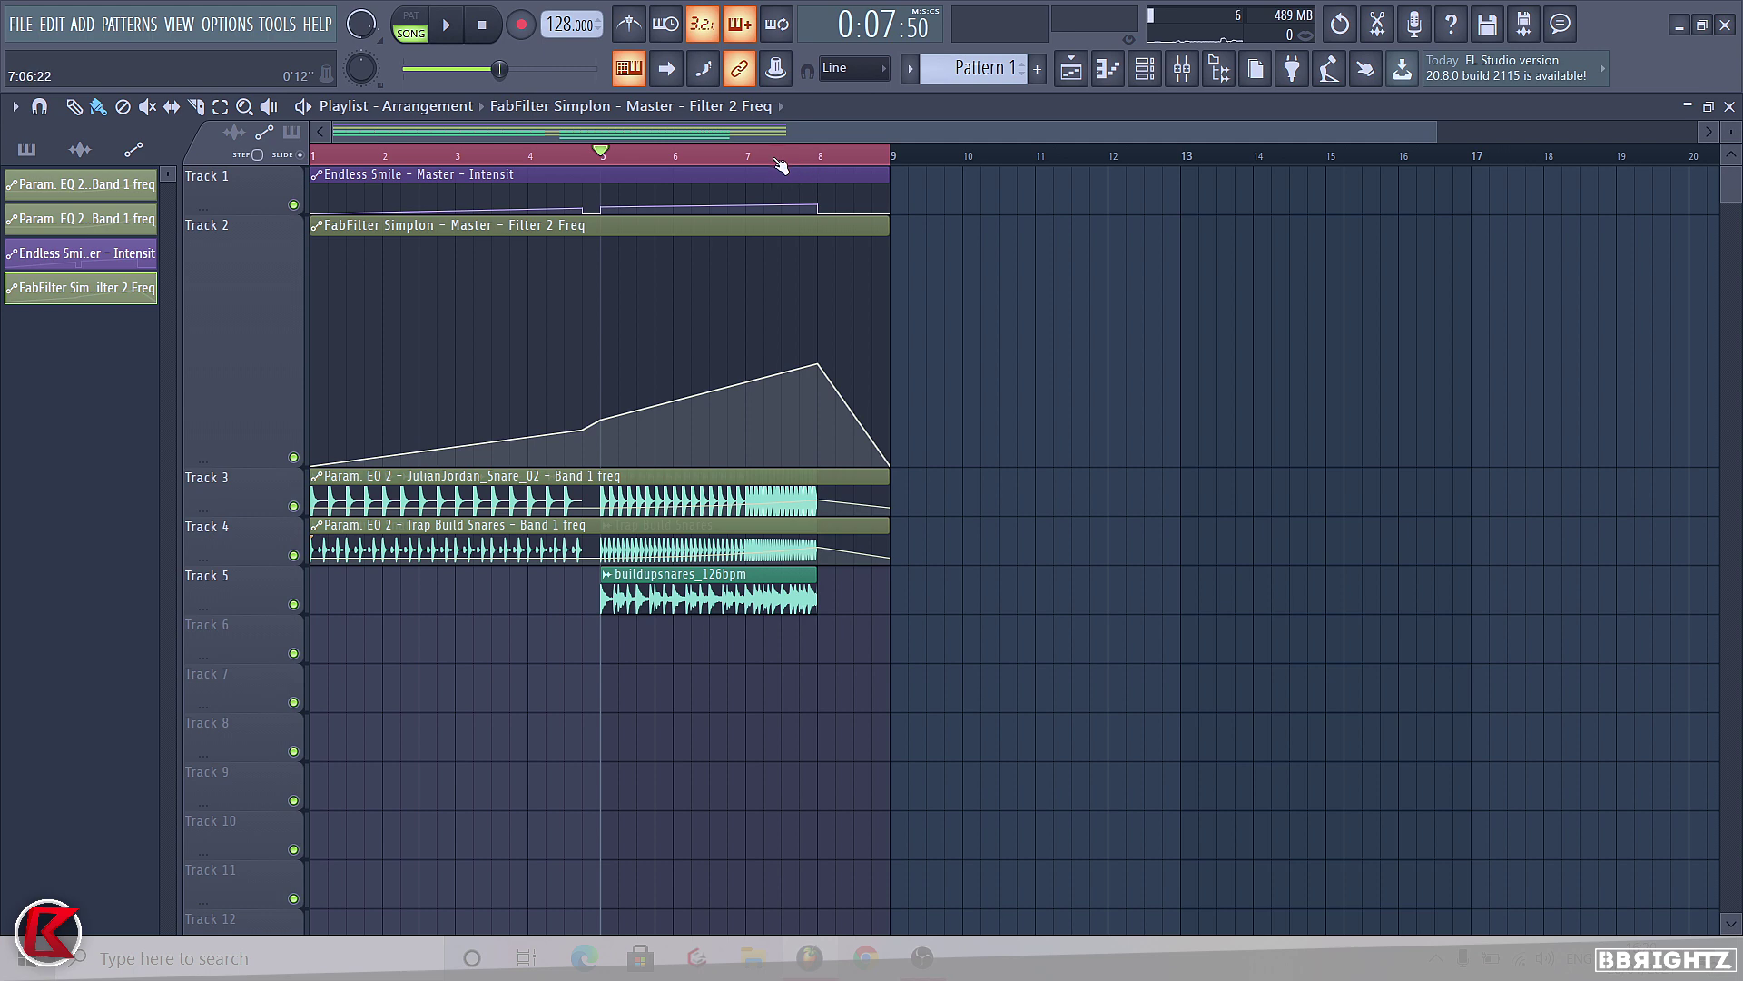
left_click(778, 161)
key("space")
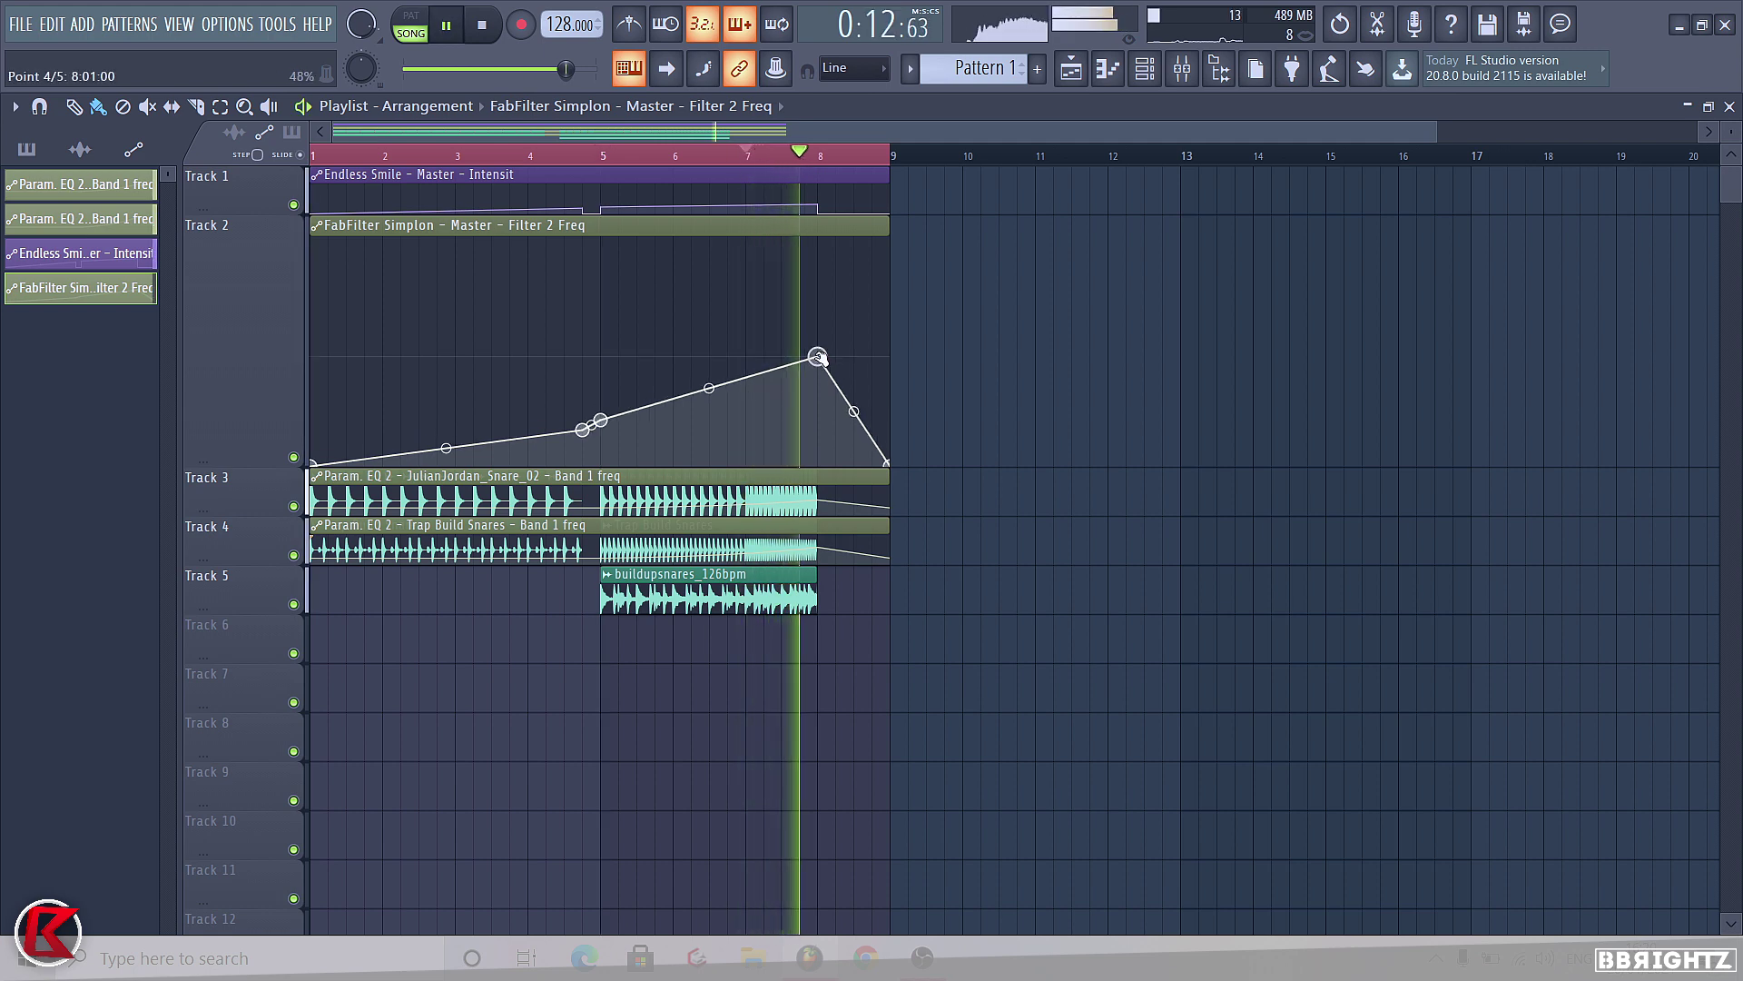
Reset Track 2's size to 100%
right_click(216, 227)
mouse_move(300, 382)
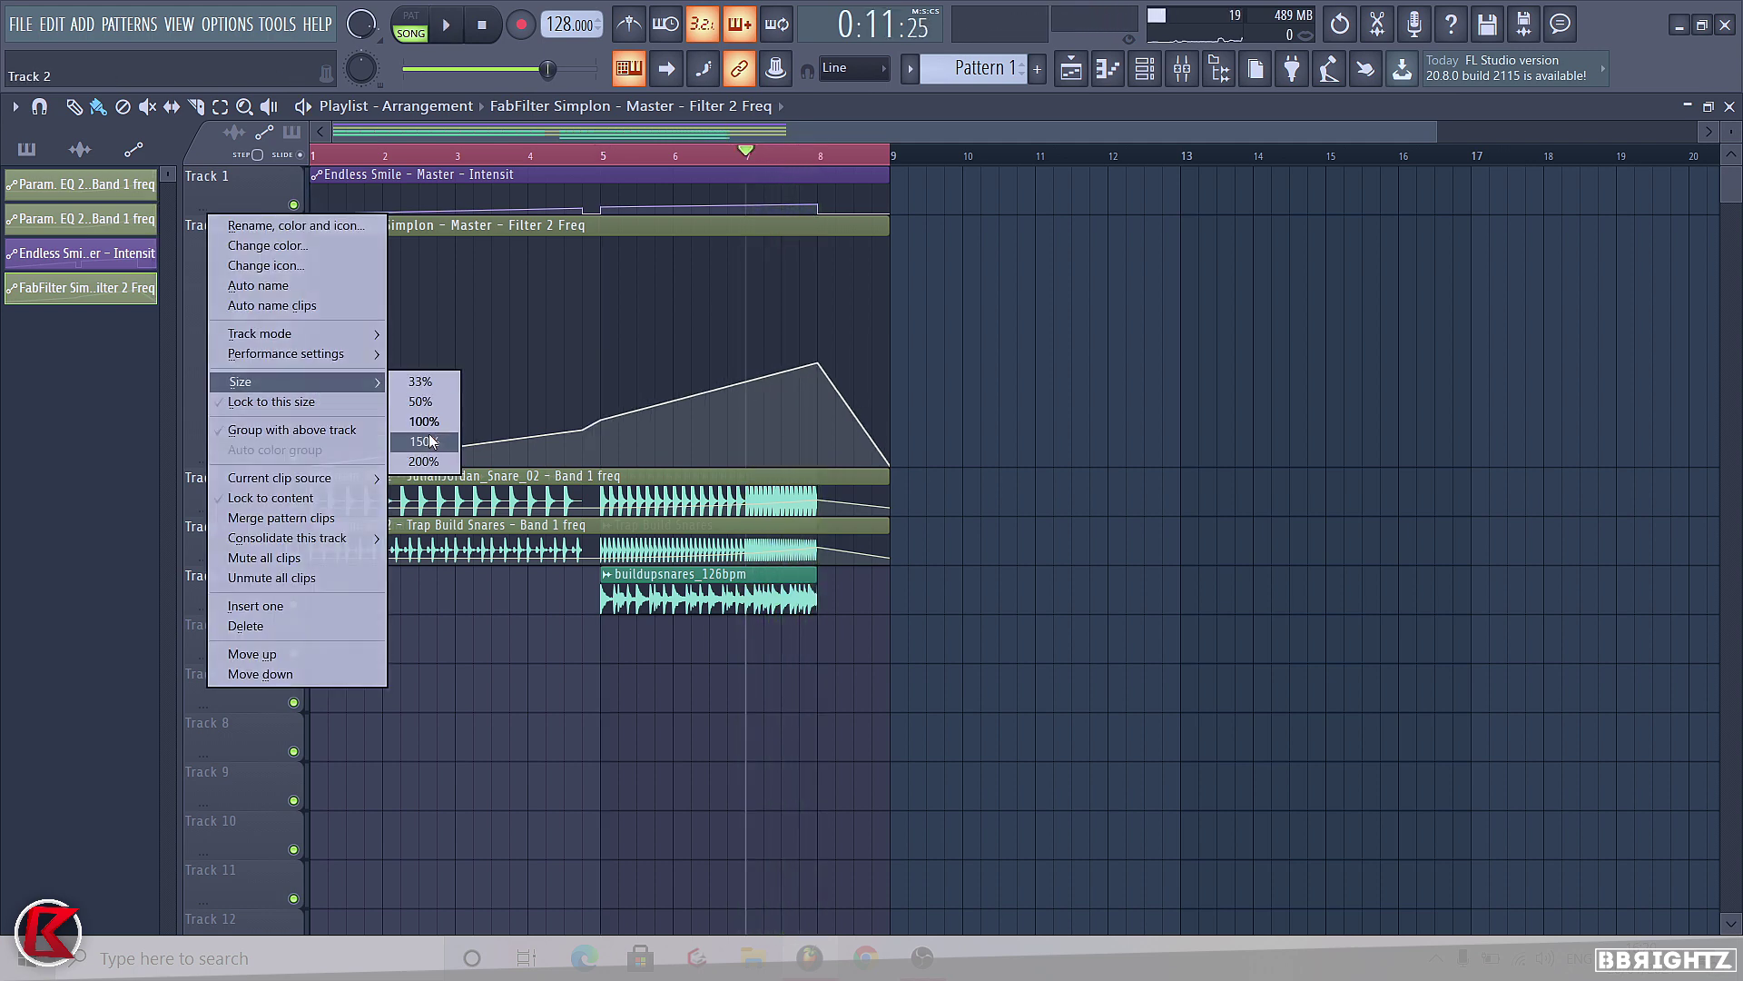
left_click(423, 441)
right_click(234, 227)
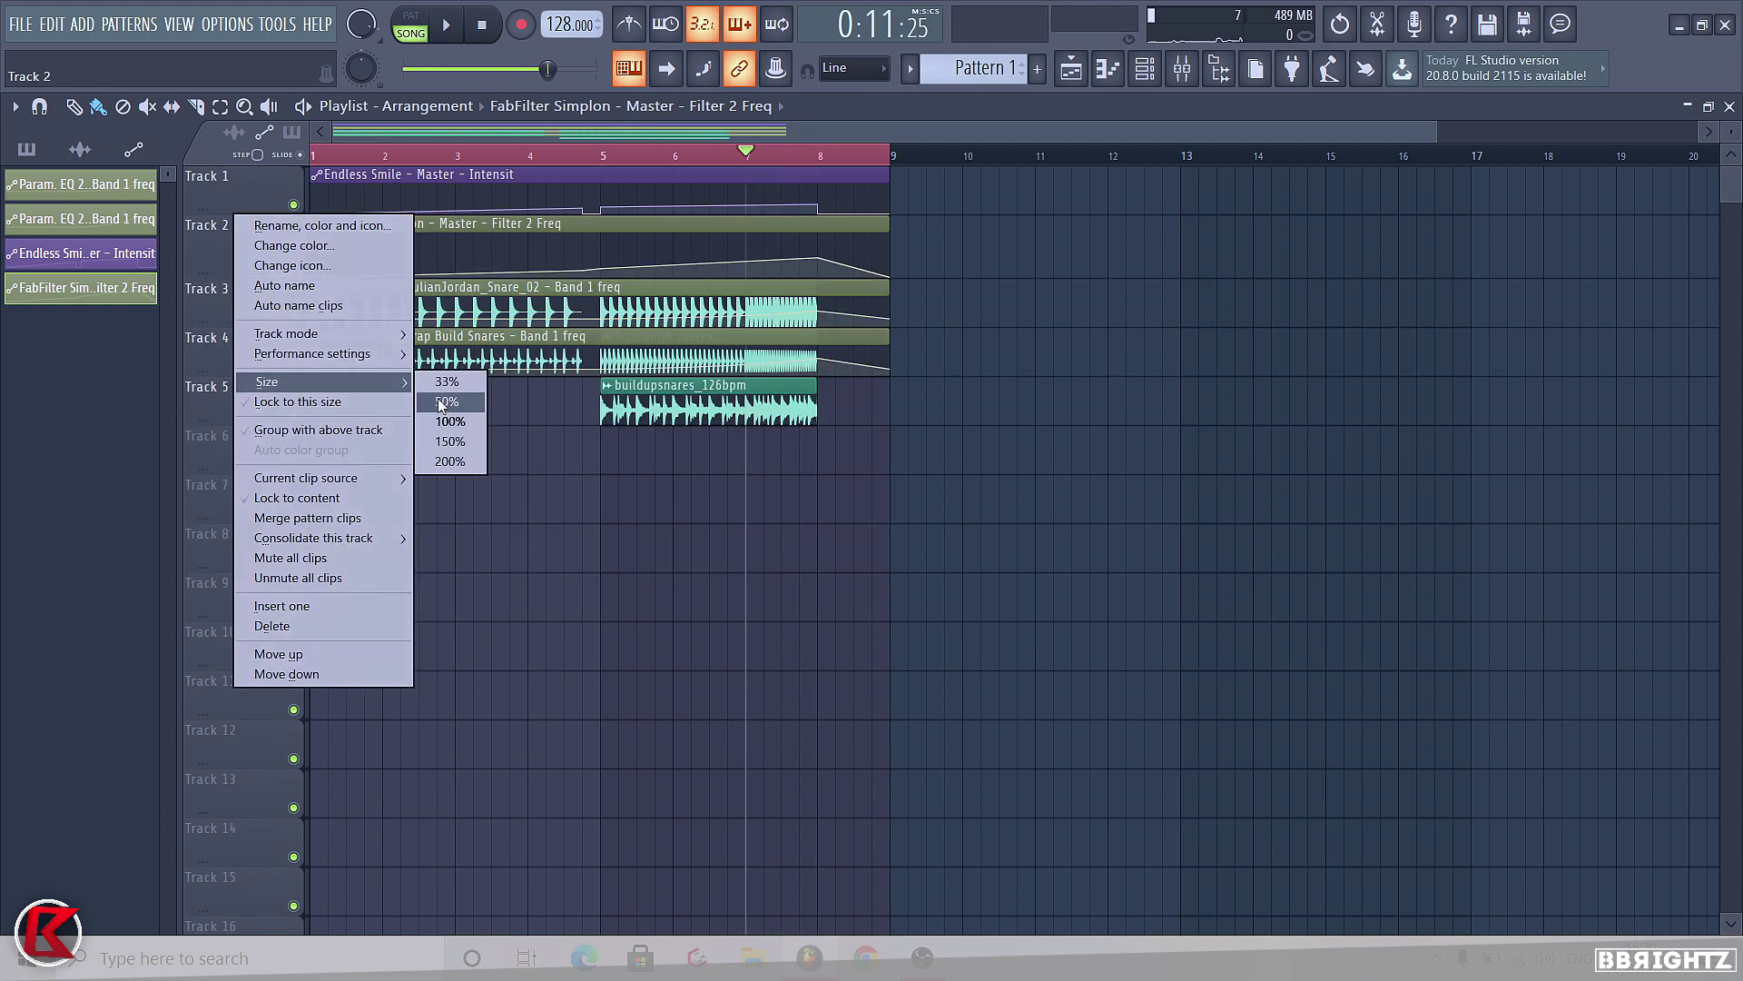
left_click(441, 402)
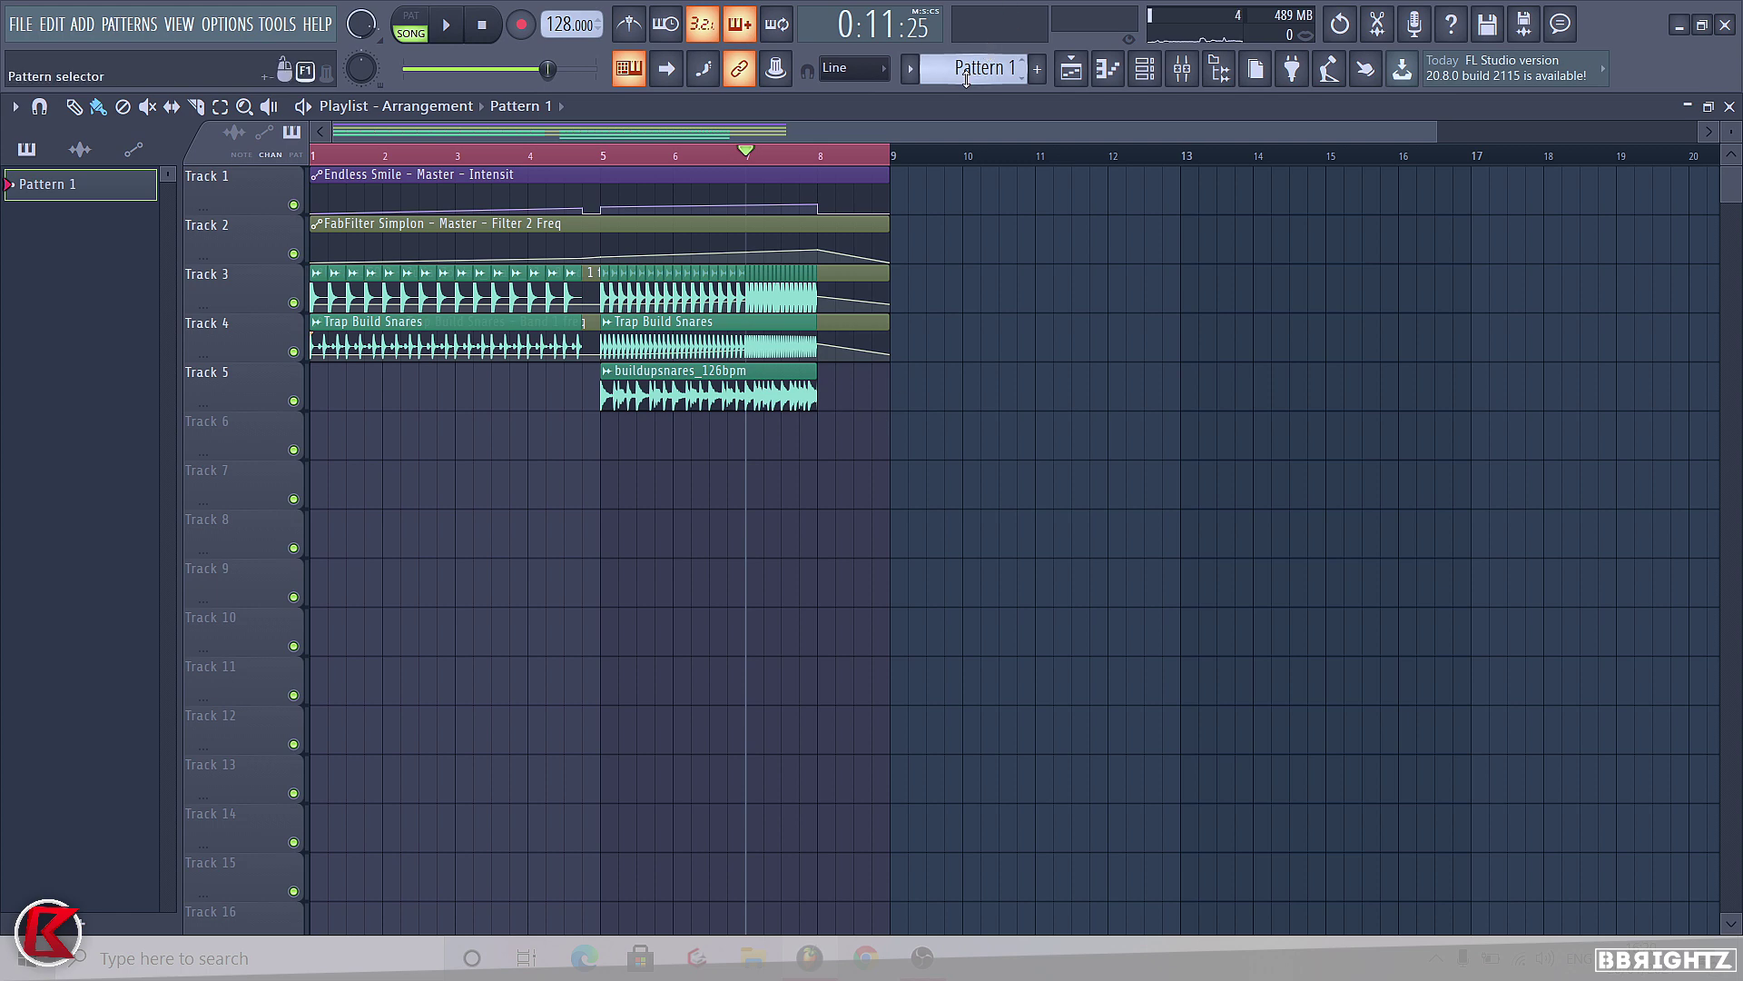
Look over the ride, pluck, rising bass, riser and impact clips layered under the snares on Tracks 6 to 17
left_click_drag(970, 545, 318, 188)
left_click(519, 702, "ctrl")
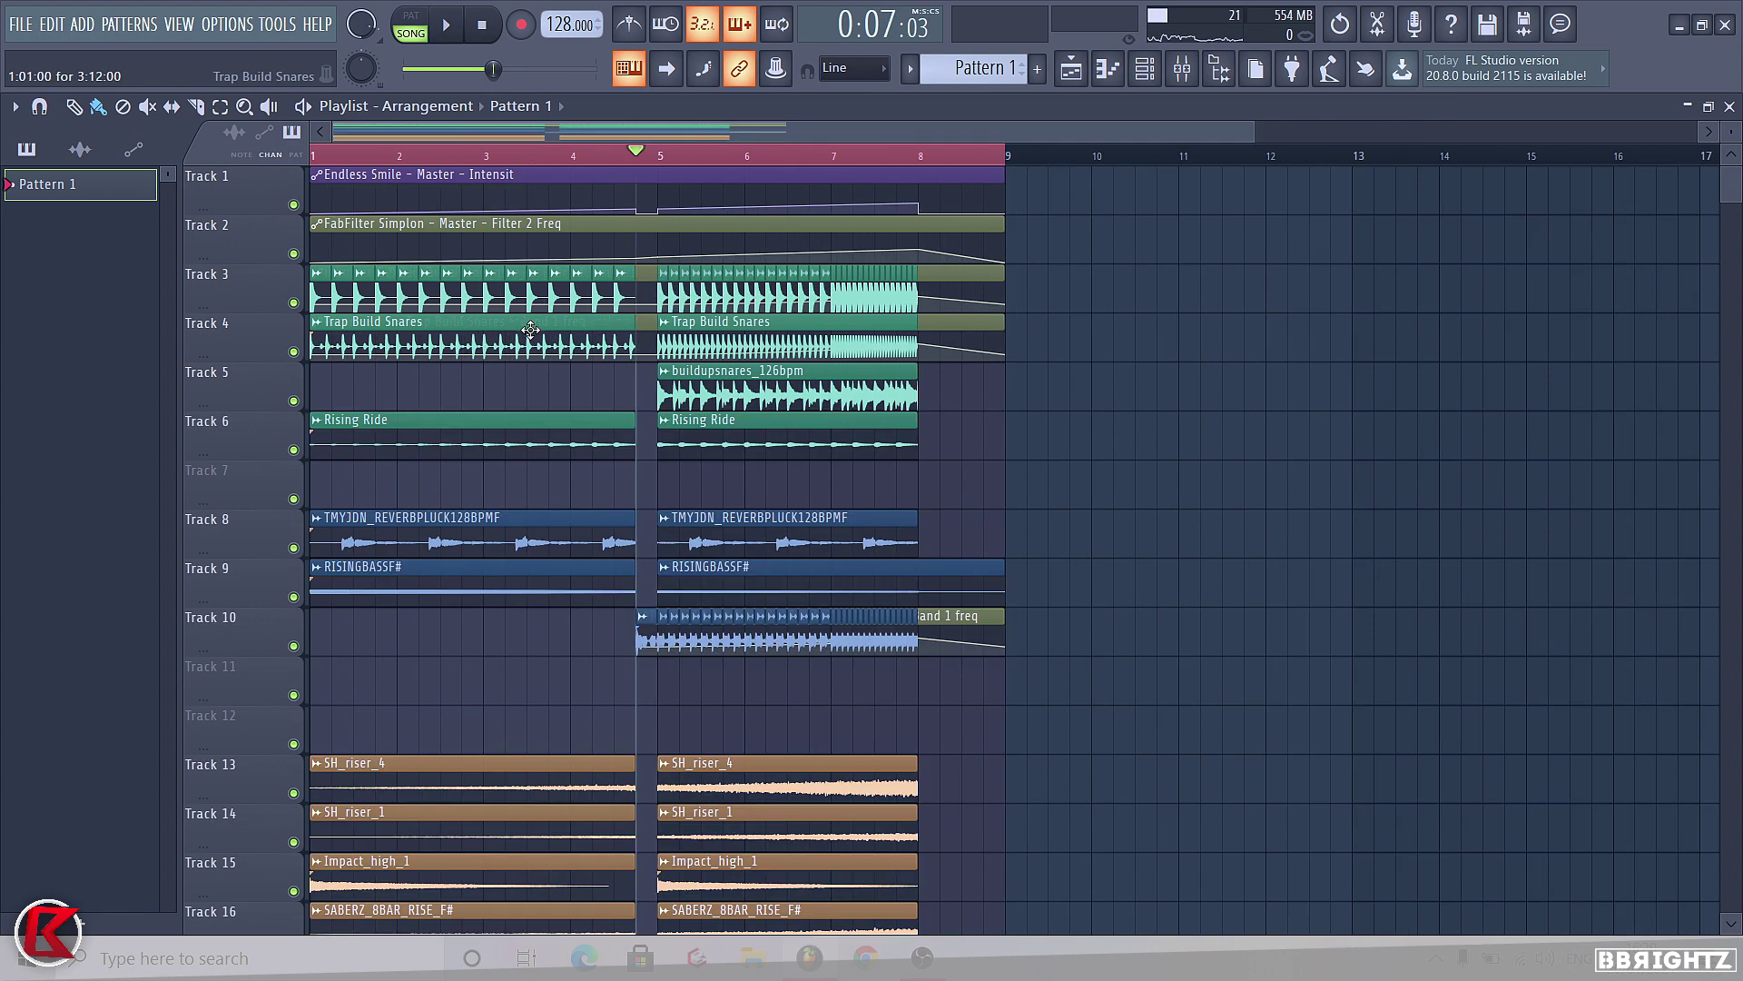
scroll(759, 778, "down", 4)
left_click_drag(915, 803, 90, 563)
left_click(1078, 601, "ctrl")
left_click_drag(978, 374, 351, 389)
left_click(770, 349)
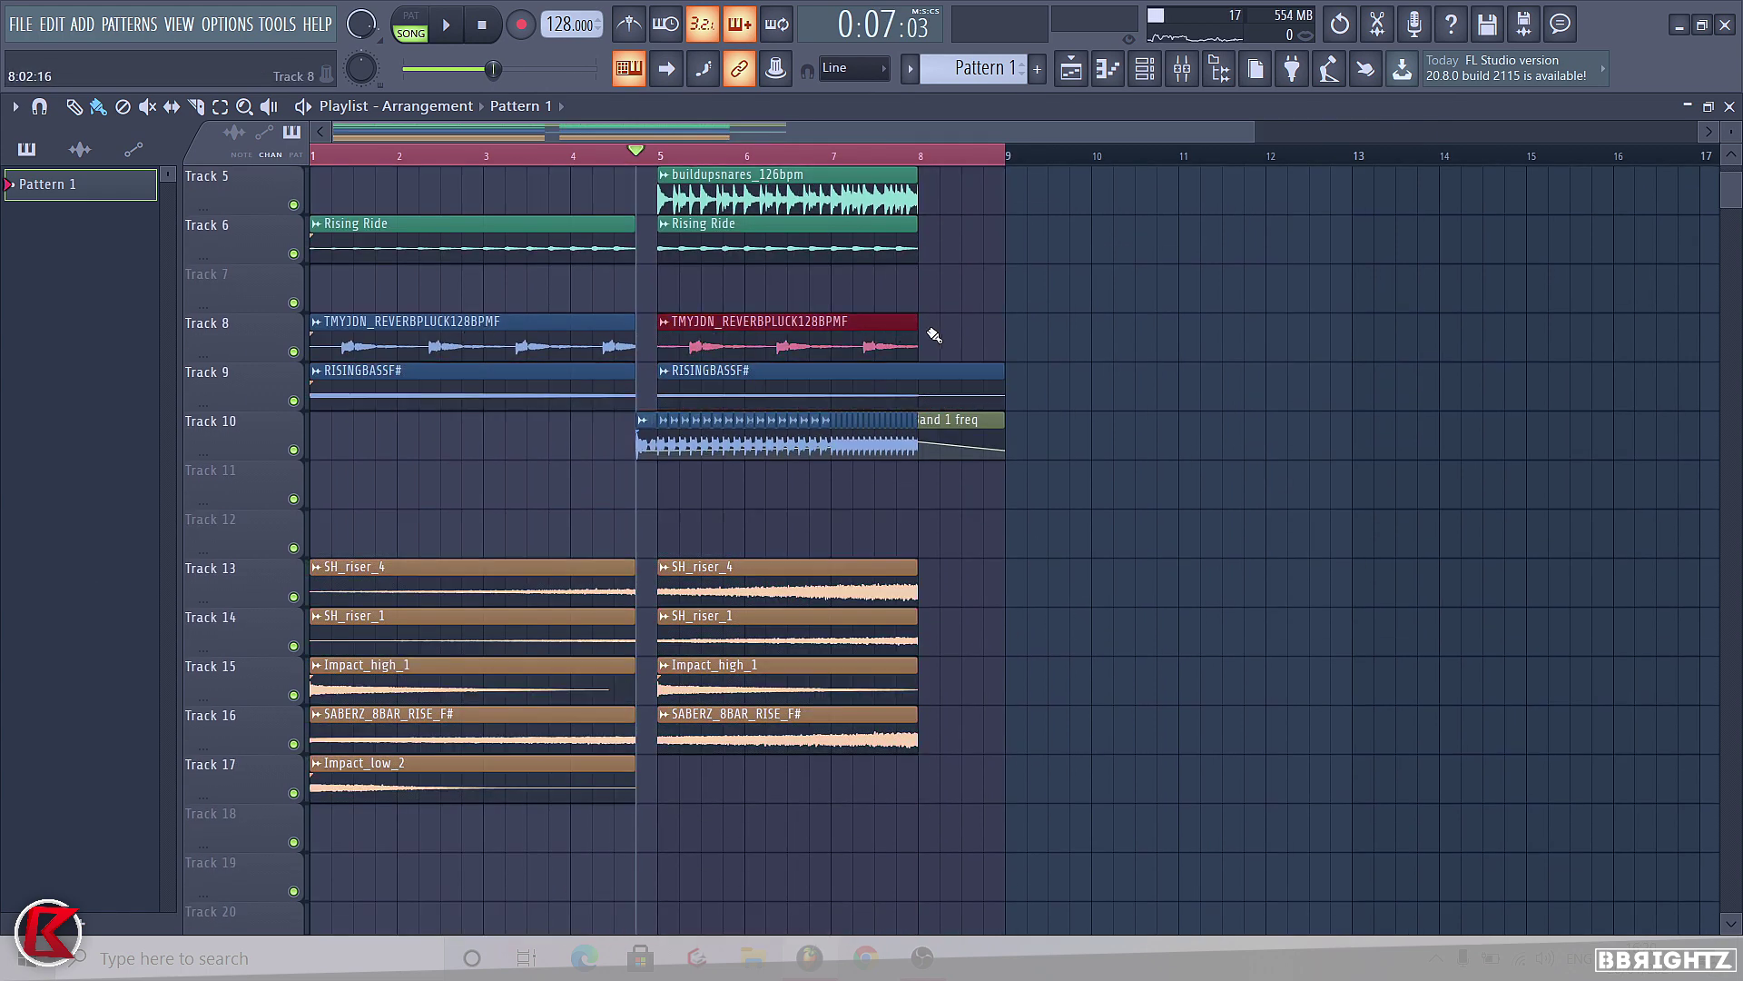
scroll(382, 574, "up", 3)
left_click(382, 574, "ctrl")
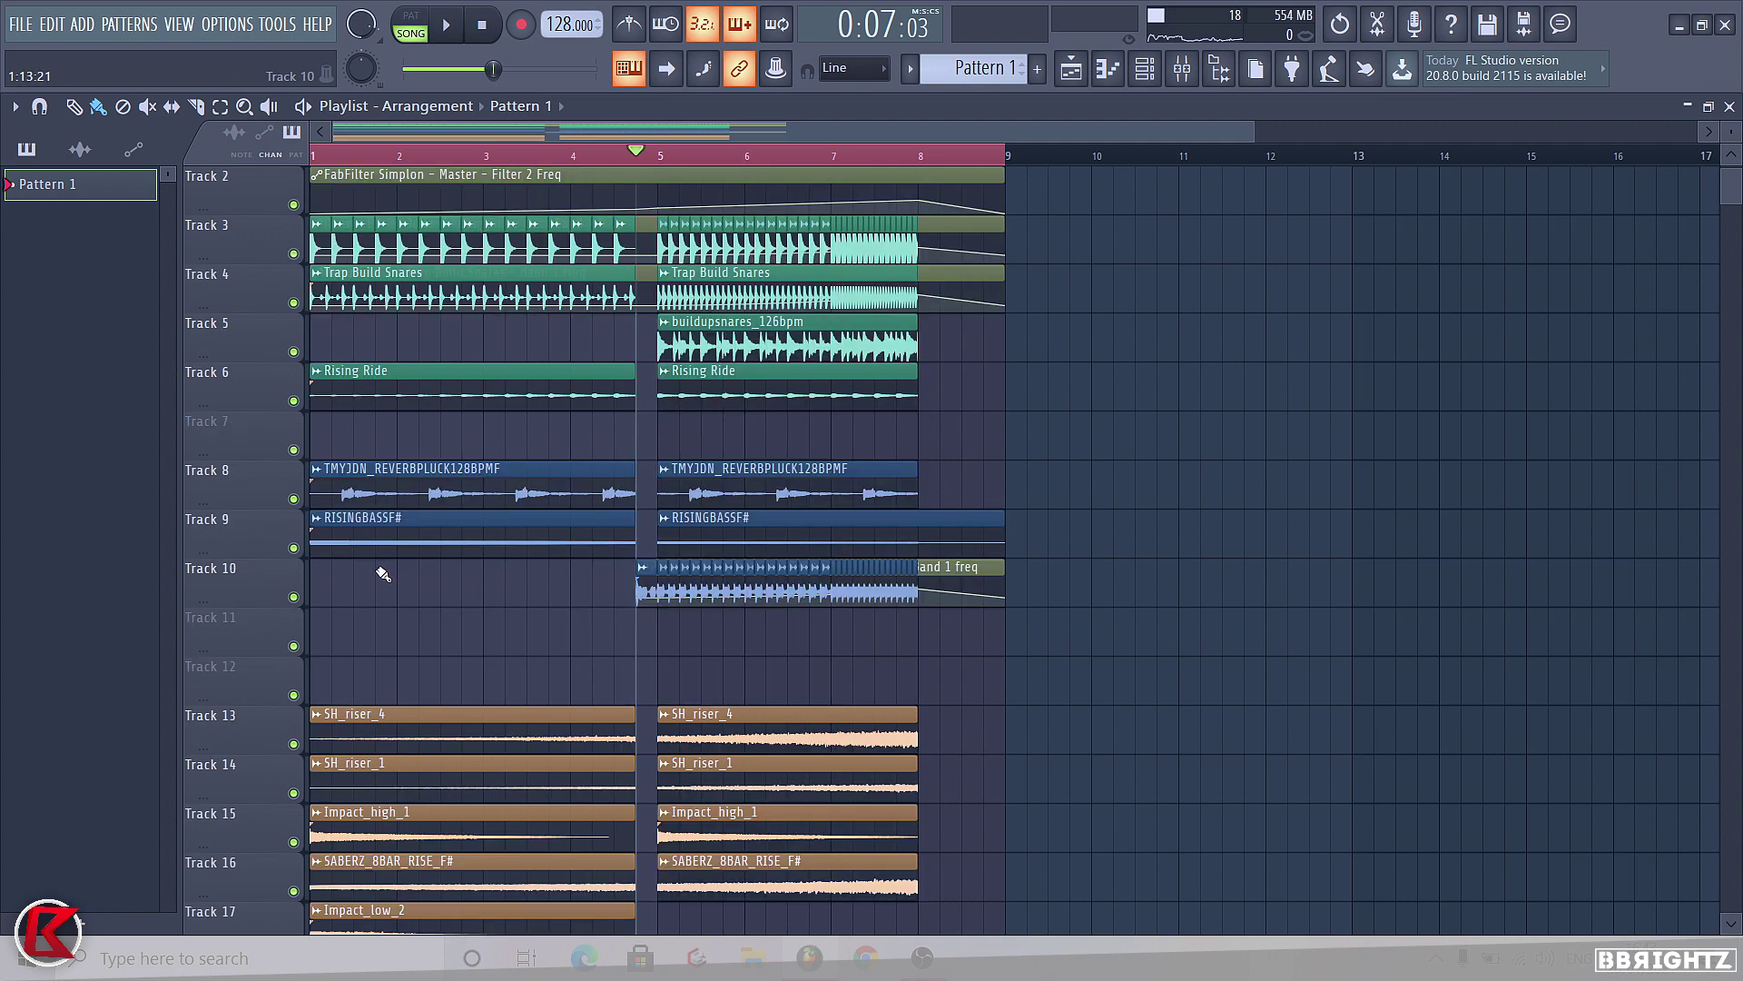
Solo Track 10, play its clips from just before bar 5, and review the Rudeboy insert's effects in the mixer
right_click(302, 598)
scroll(373, 624, "up", 4)
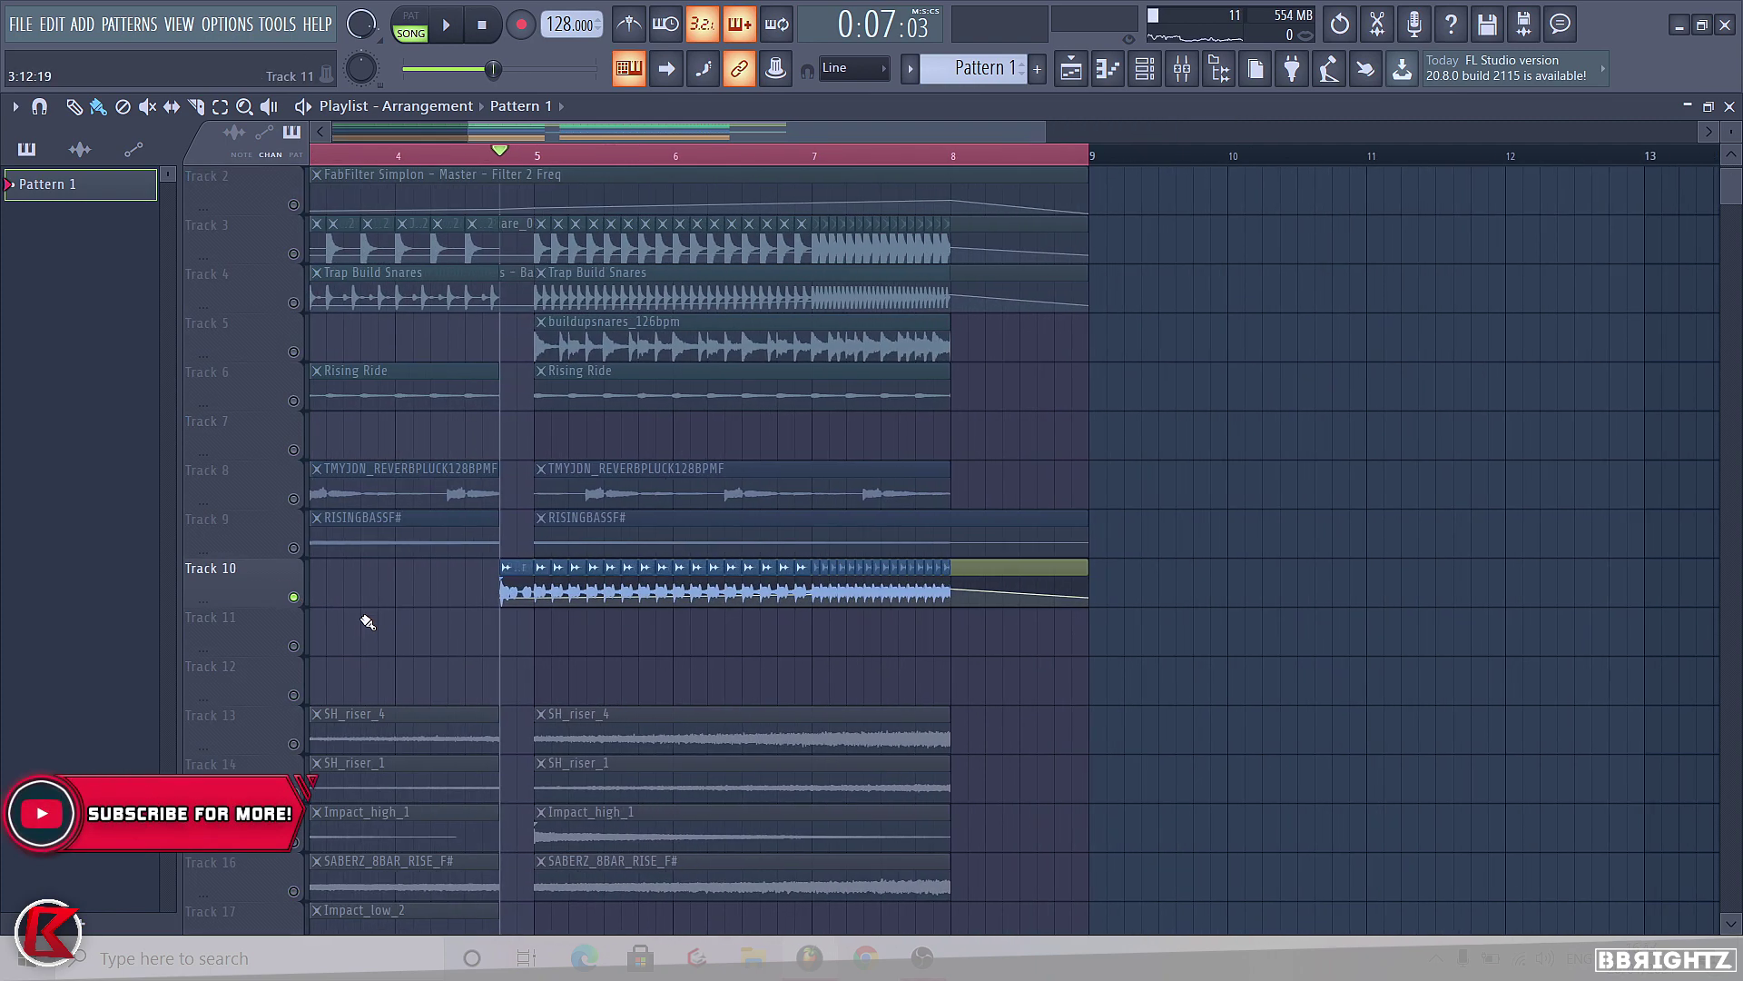
scroll(895, 388, "down", 3)
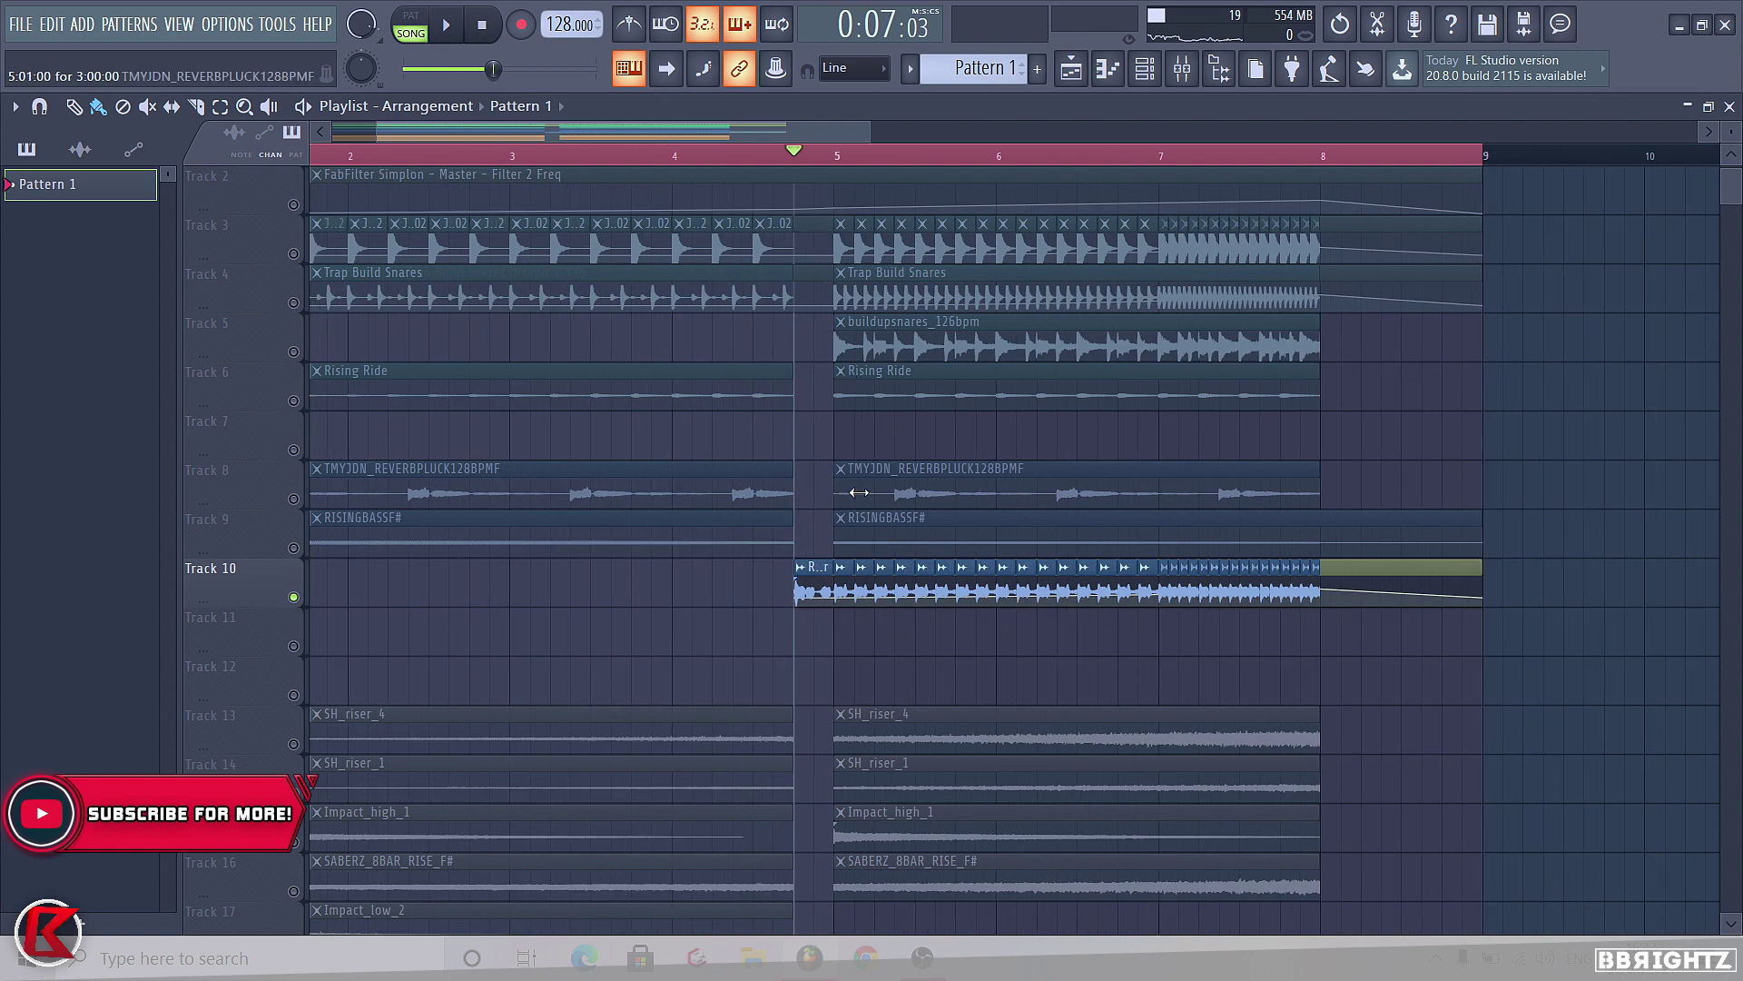
key("space")
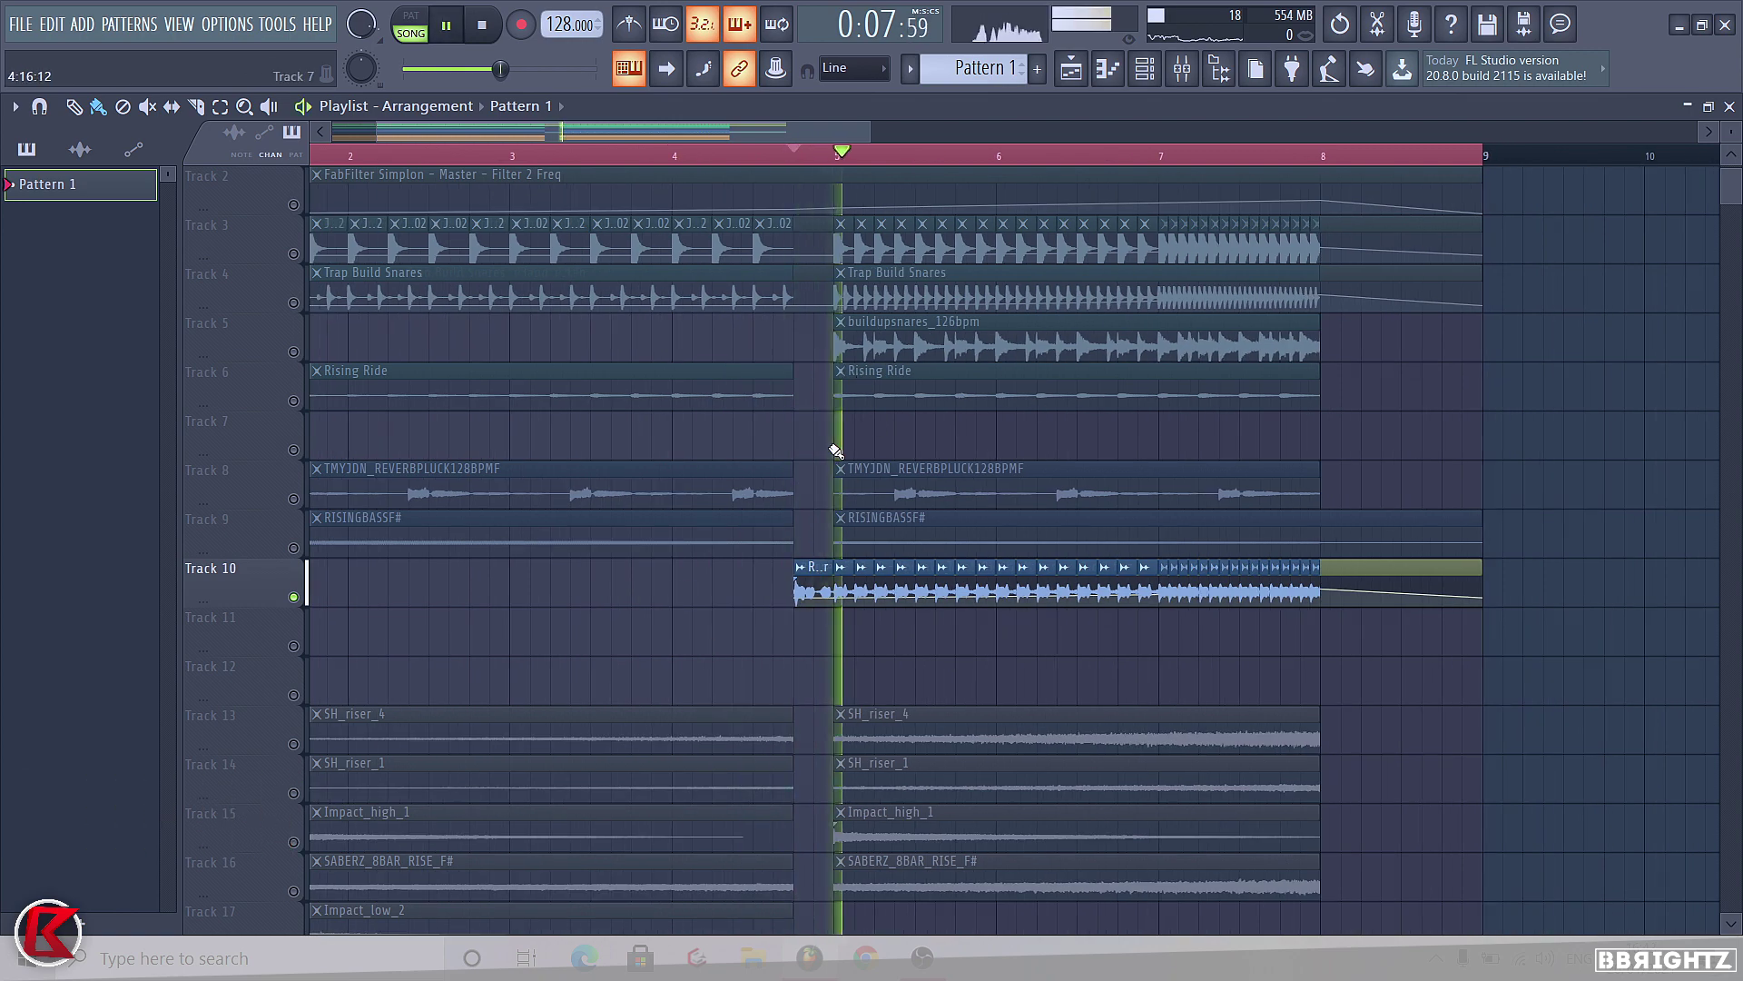
key("space")
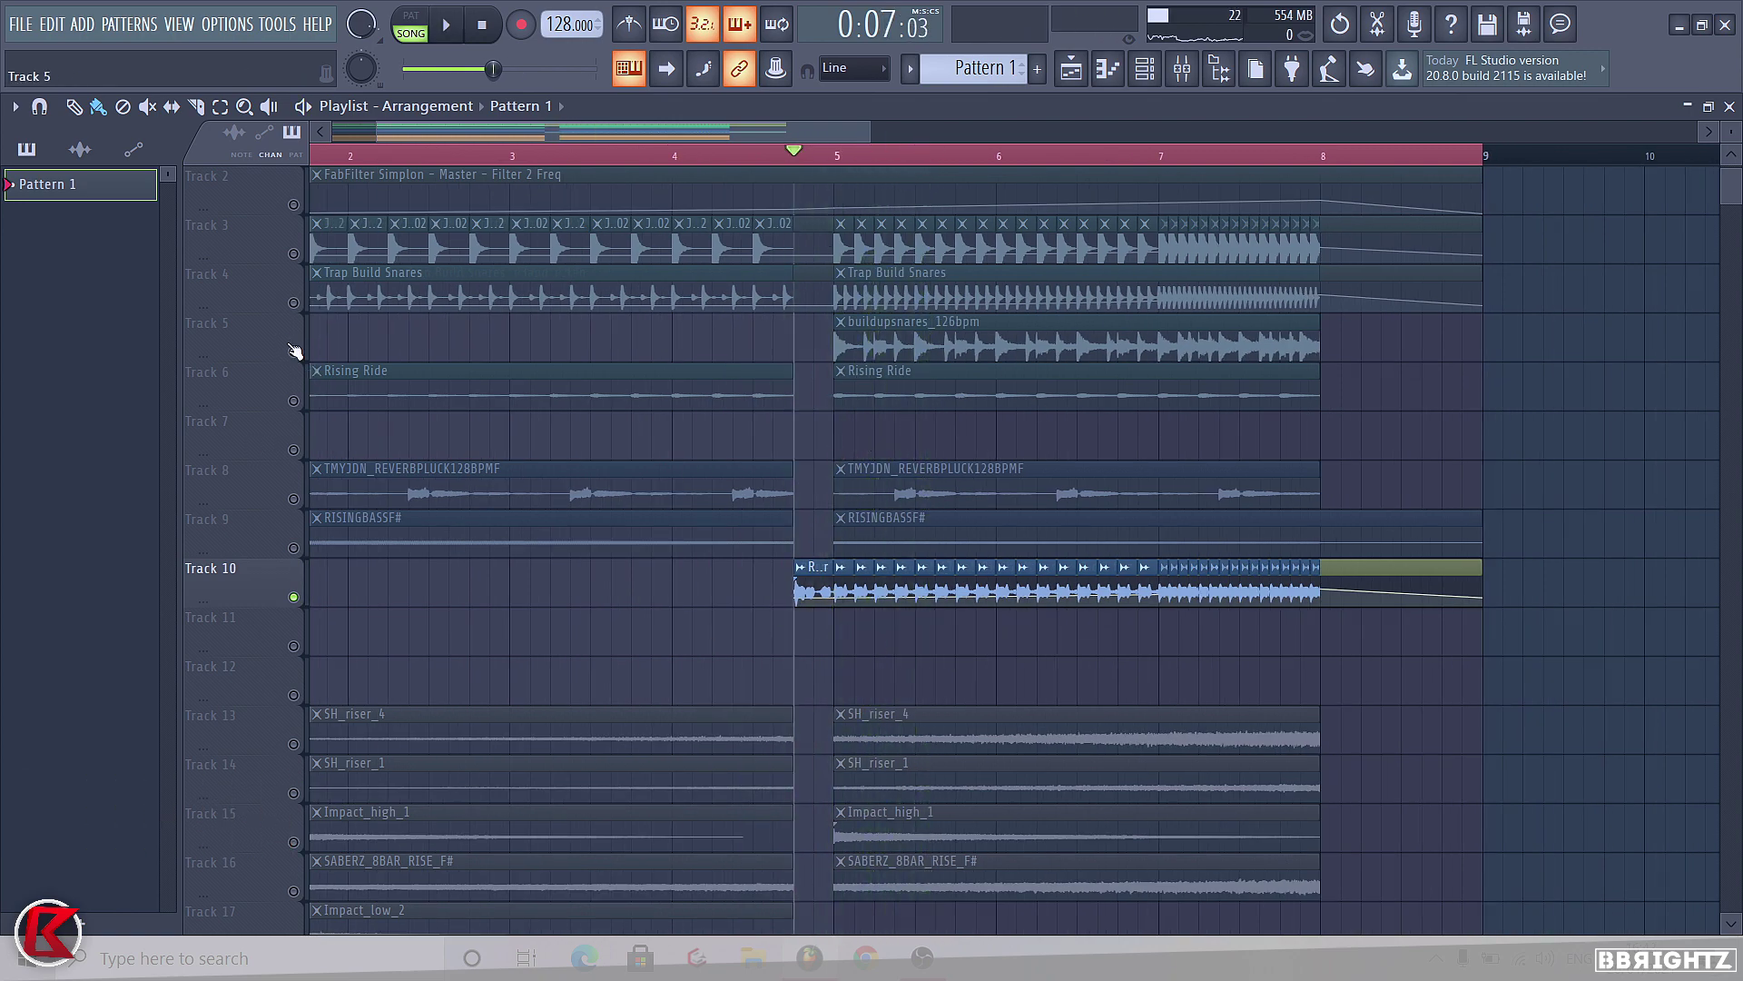
left_click(1182, 68)
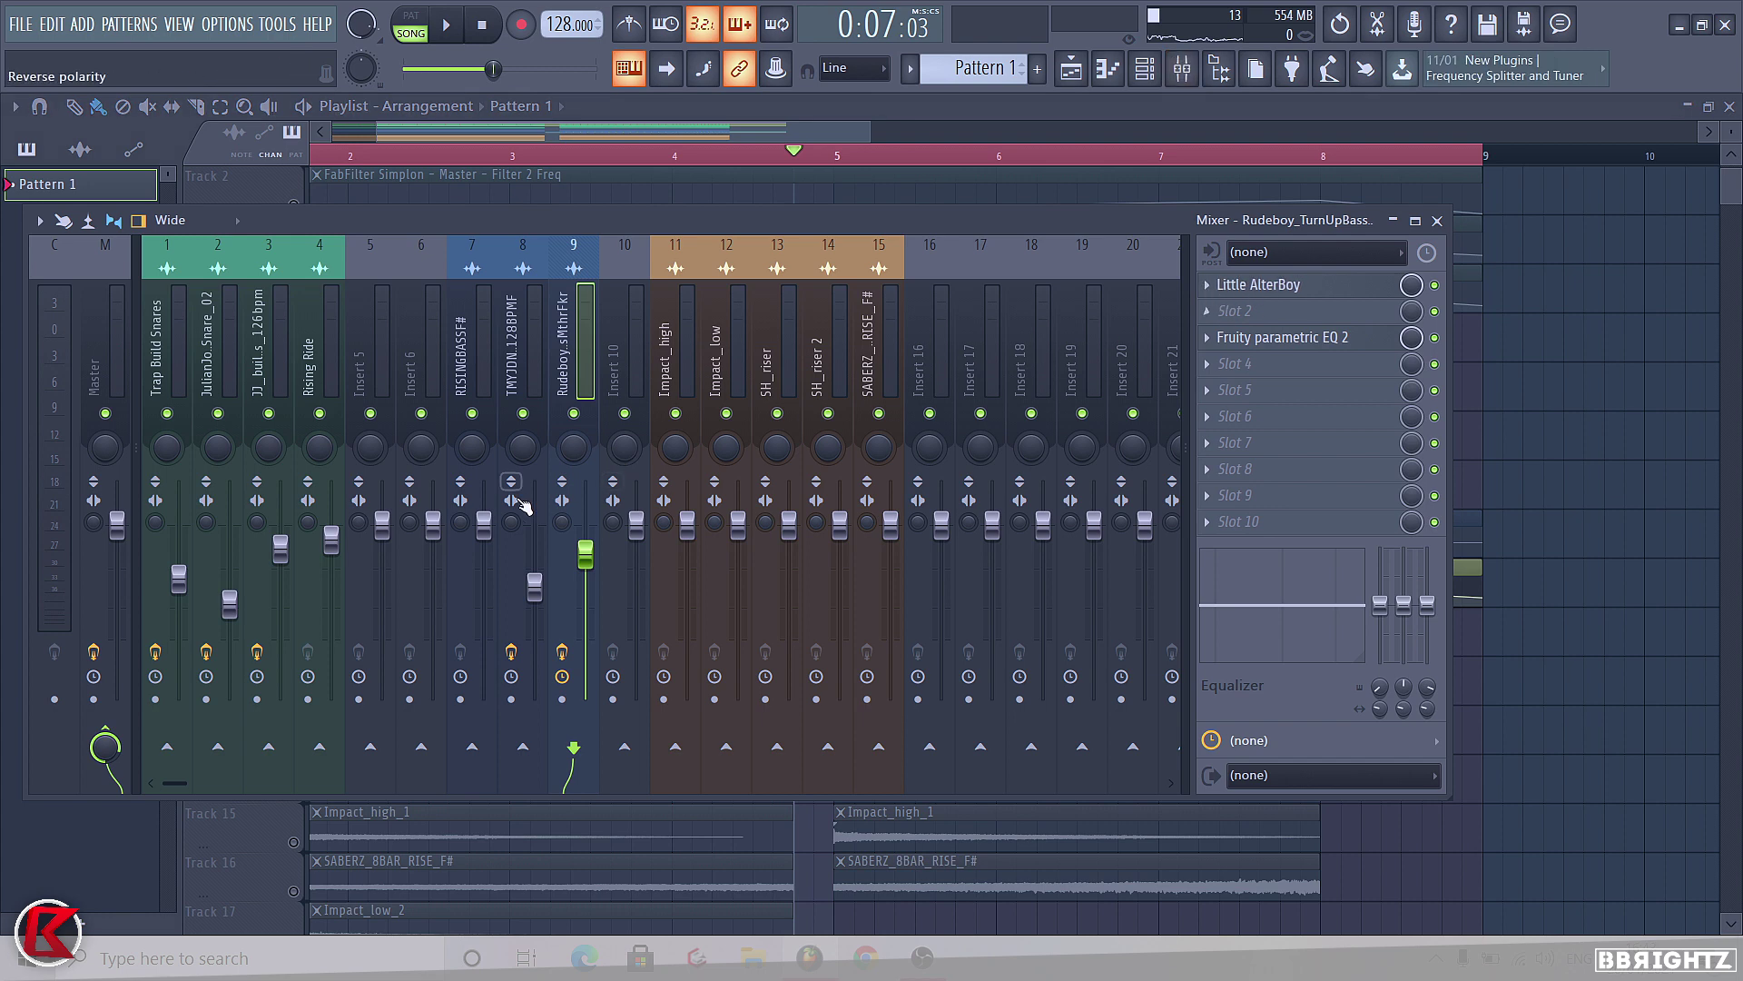
left_click(1437, 222)
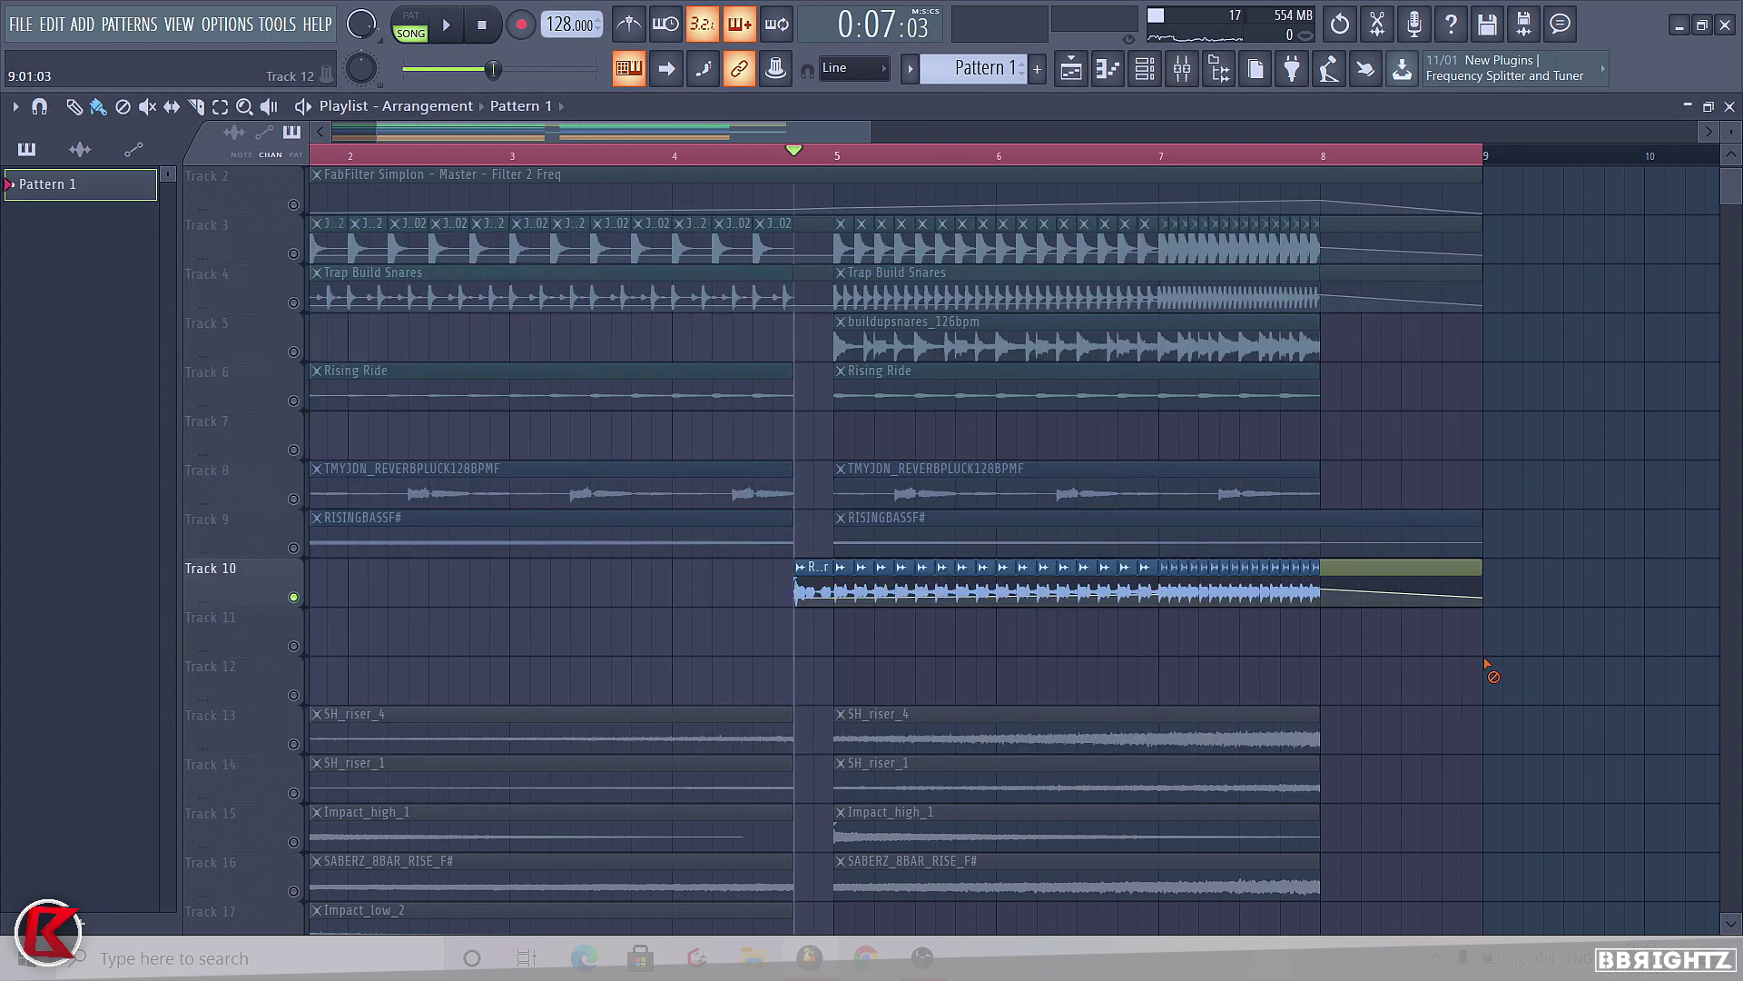
Take Track 10 out of solo so all tracks are active, and return the playhead to the start of the arrangement
right_click(294, 254)
right_click(293, 254)
left_click_drag(5, 225, 37, 243)
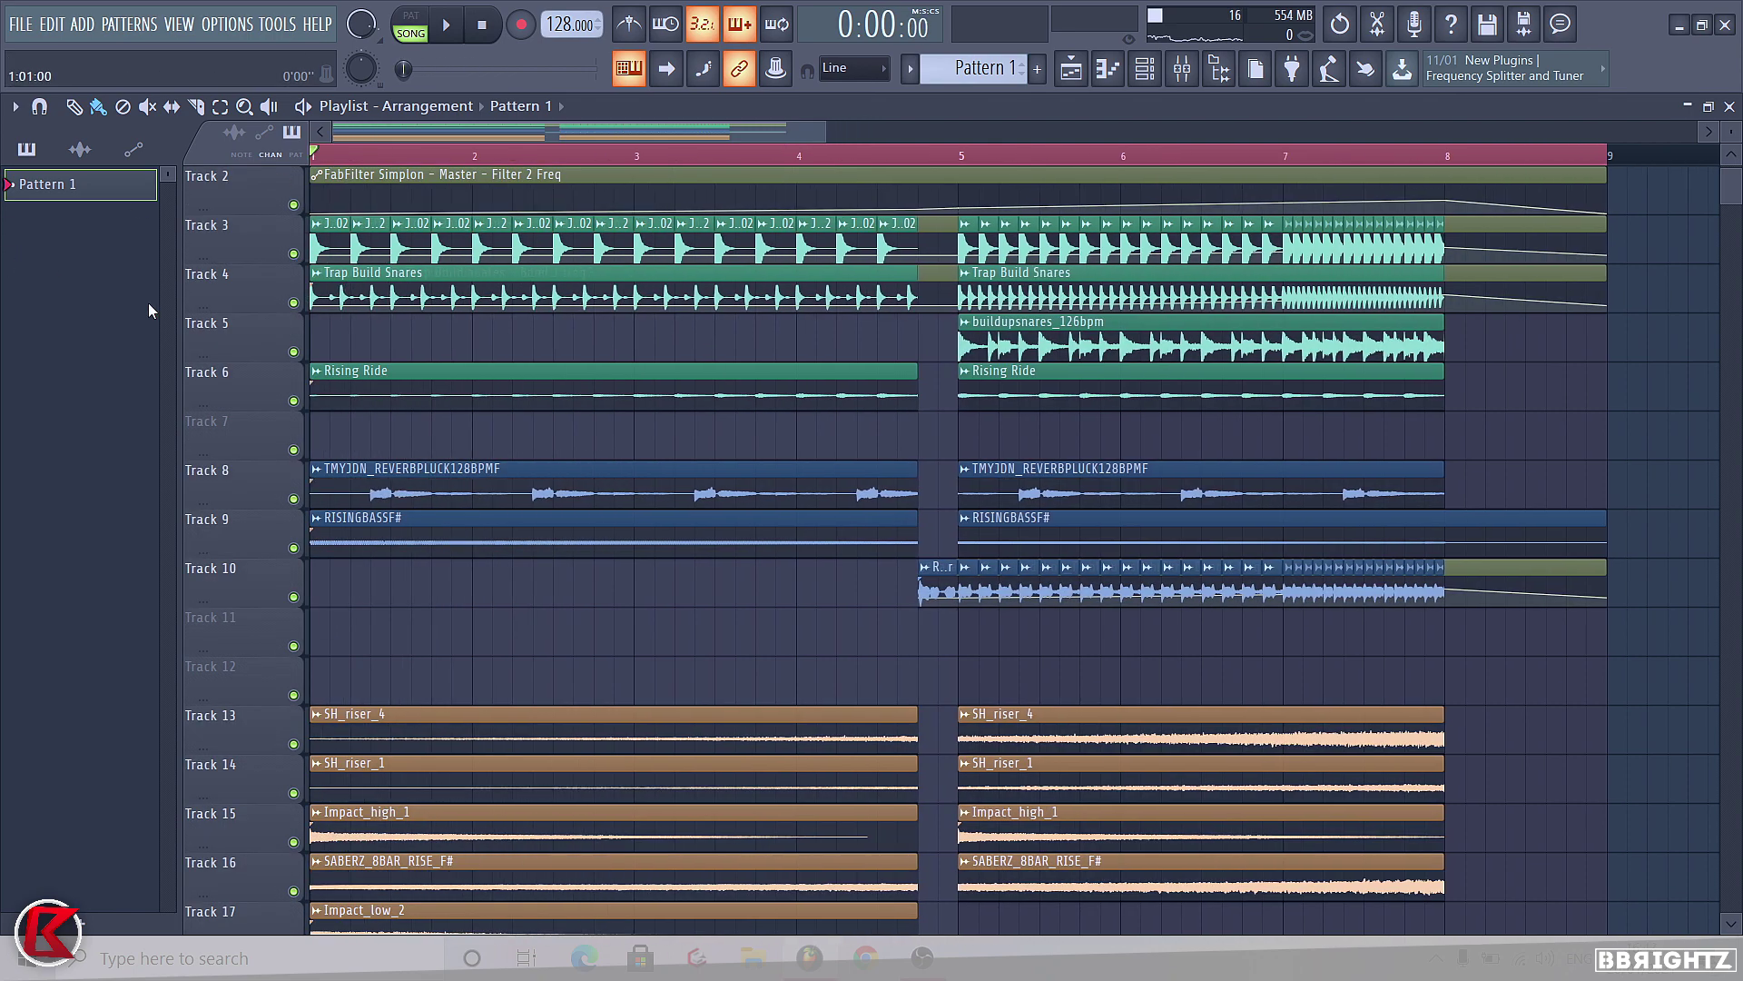
Play the complete build-up from the start of the arrangement through its last bars
key("space")
scroll(461, 458, "down", 1)
scroll(470, 461, "down", 1)
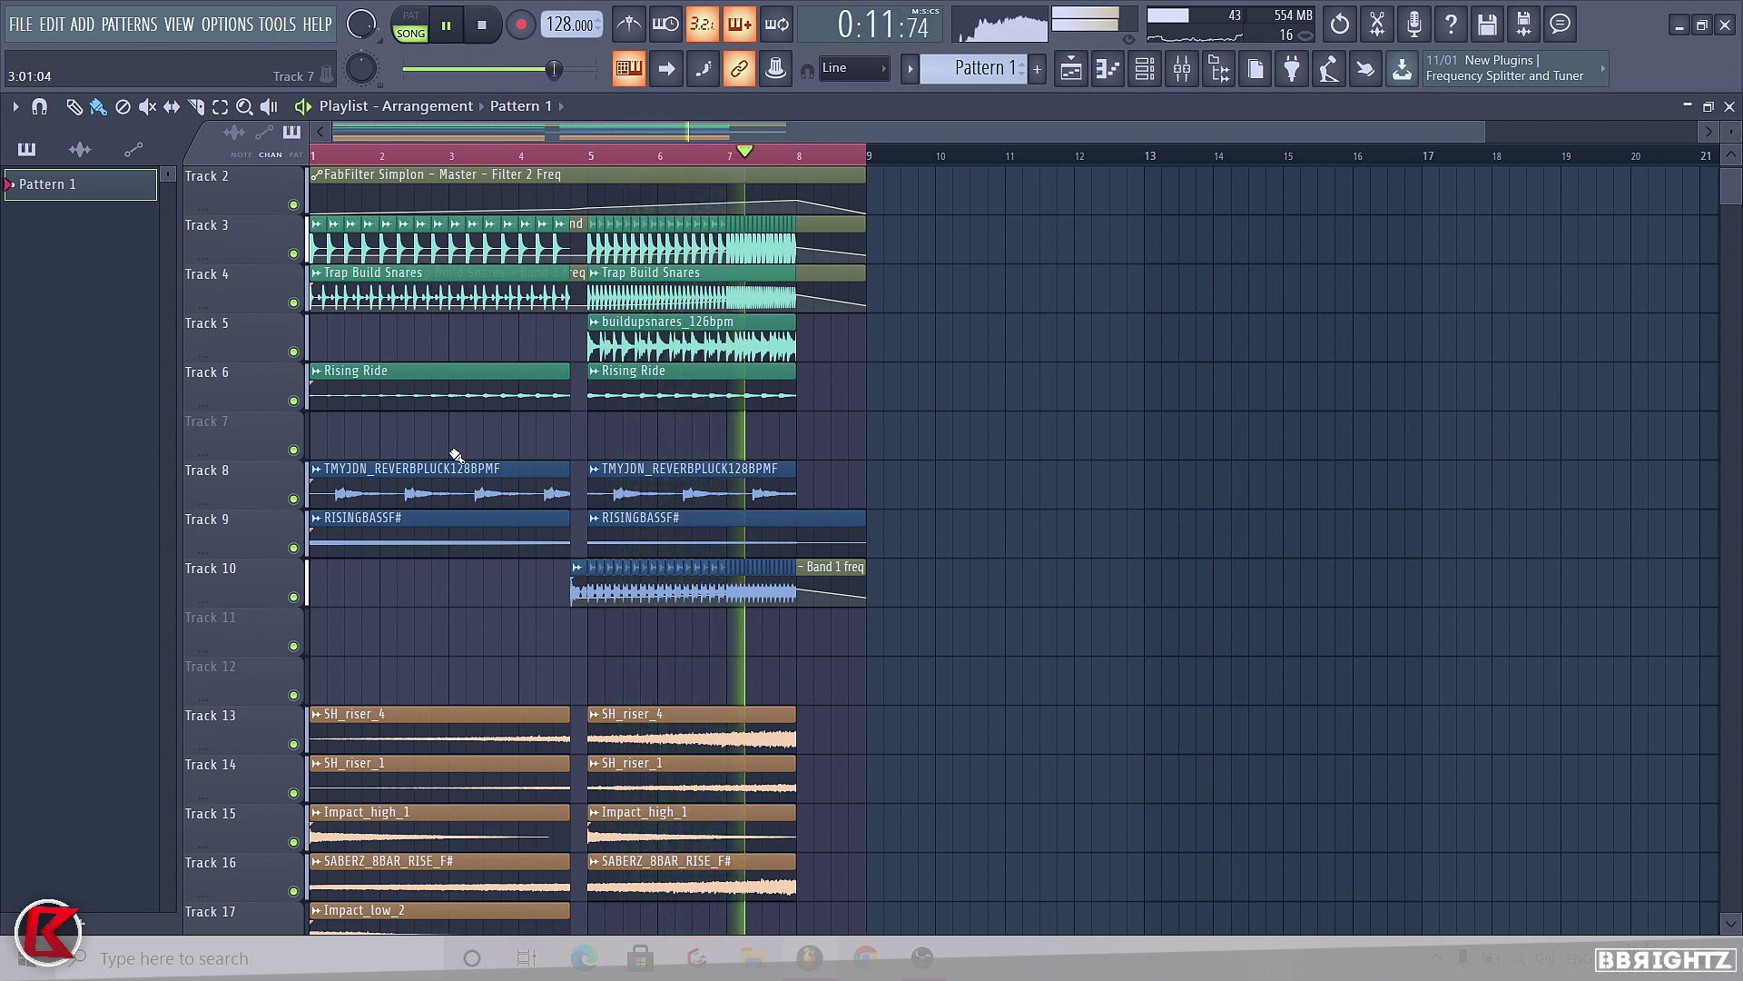
key("space")
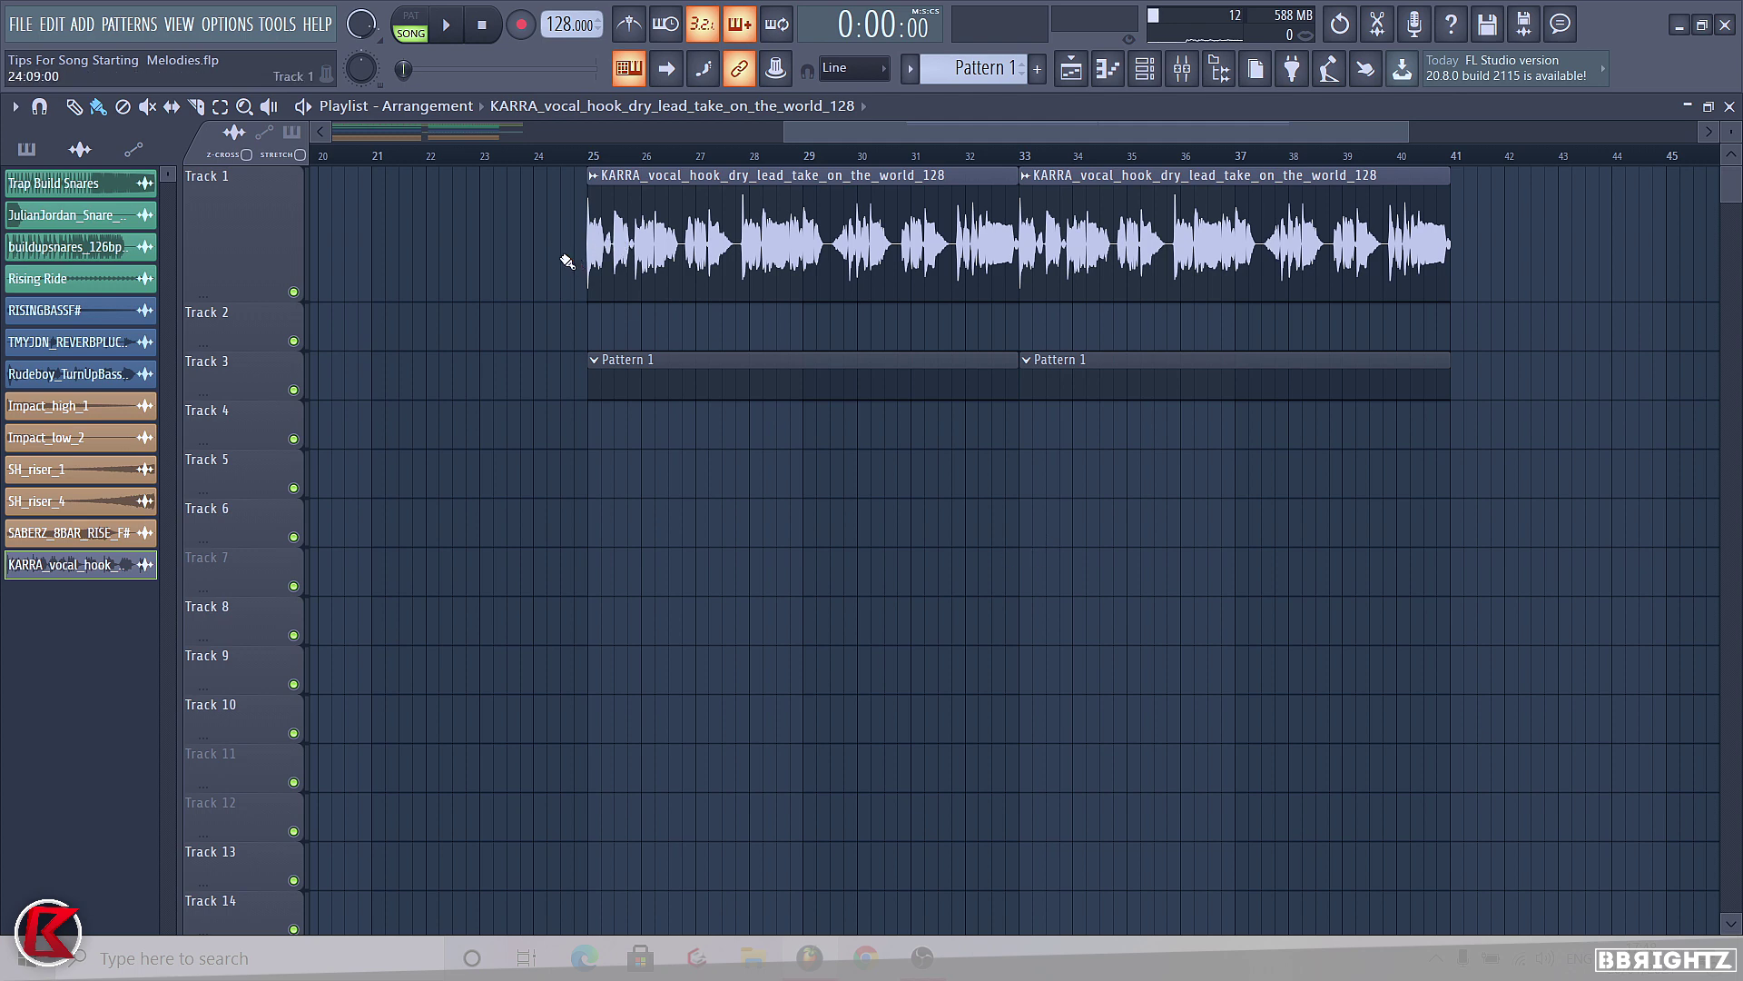
Look through the acapellas in the Master folder of the Revealed Radar acapella pack, within The Sounds Of Revealed Vol.1 samples
left_click(1184, 73)
left_click(1184, 73)
left_click(1220, 68)
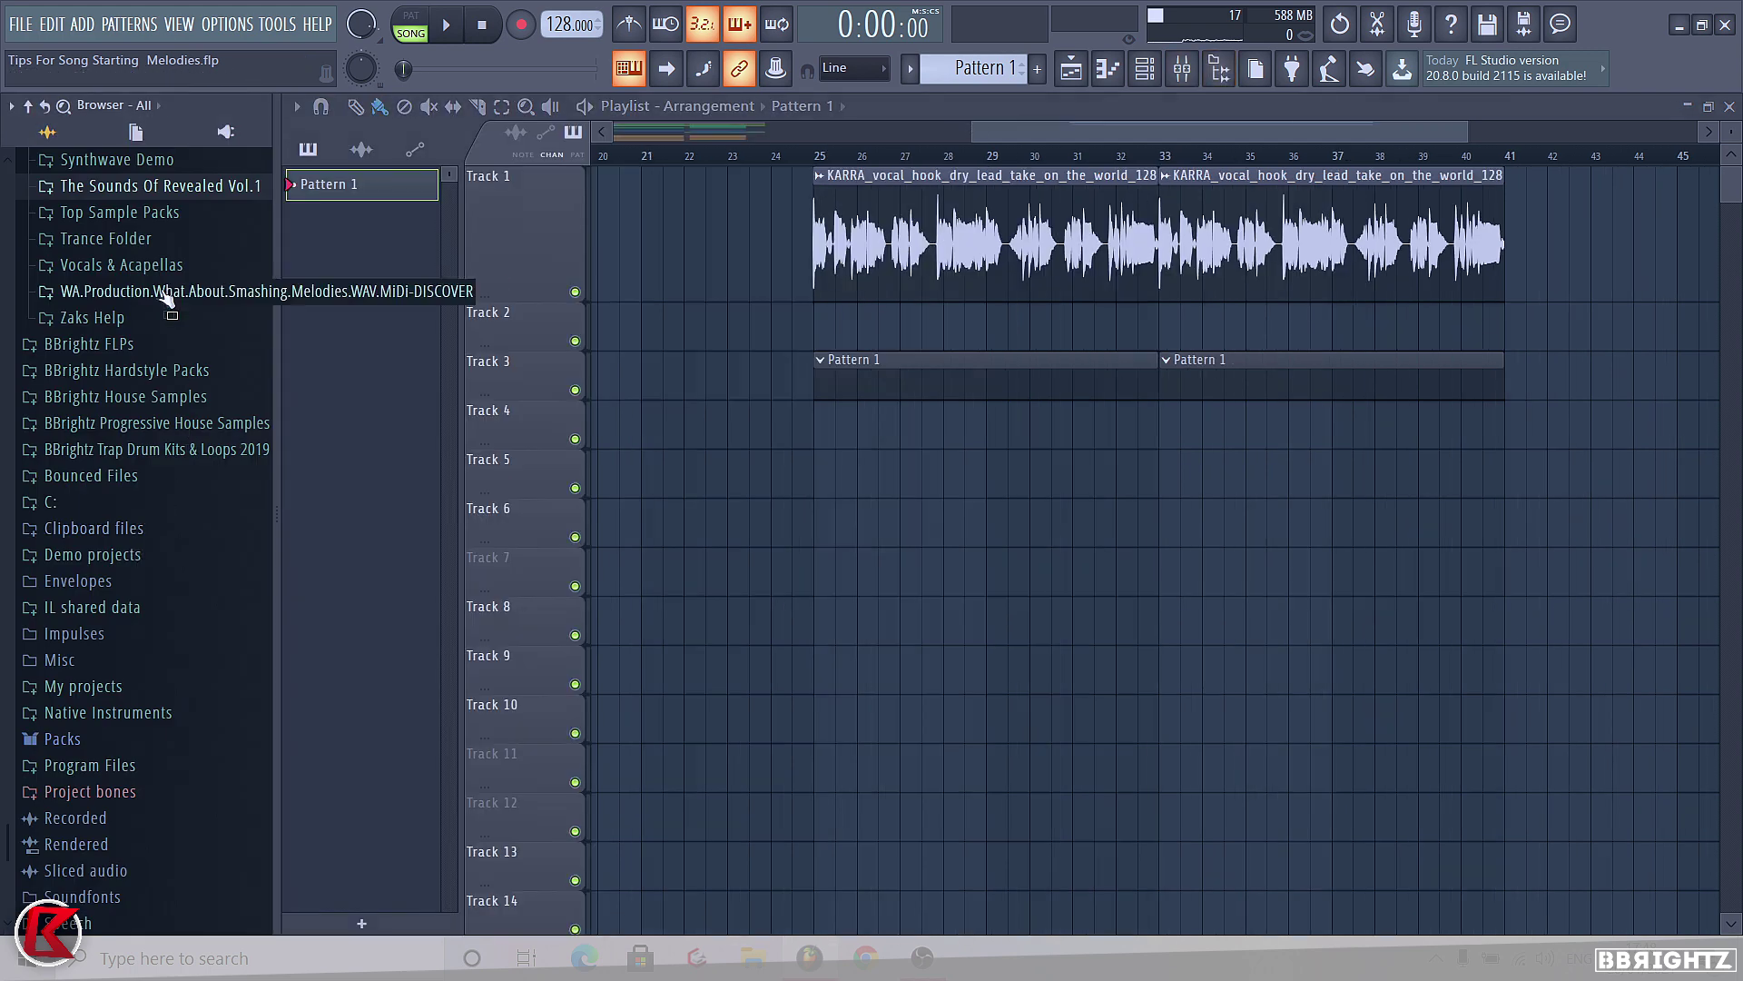
left_click(127, 186)
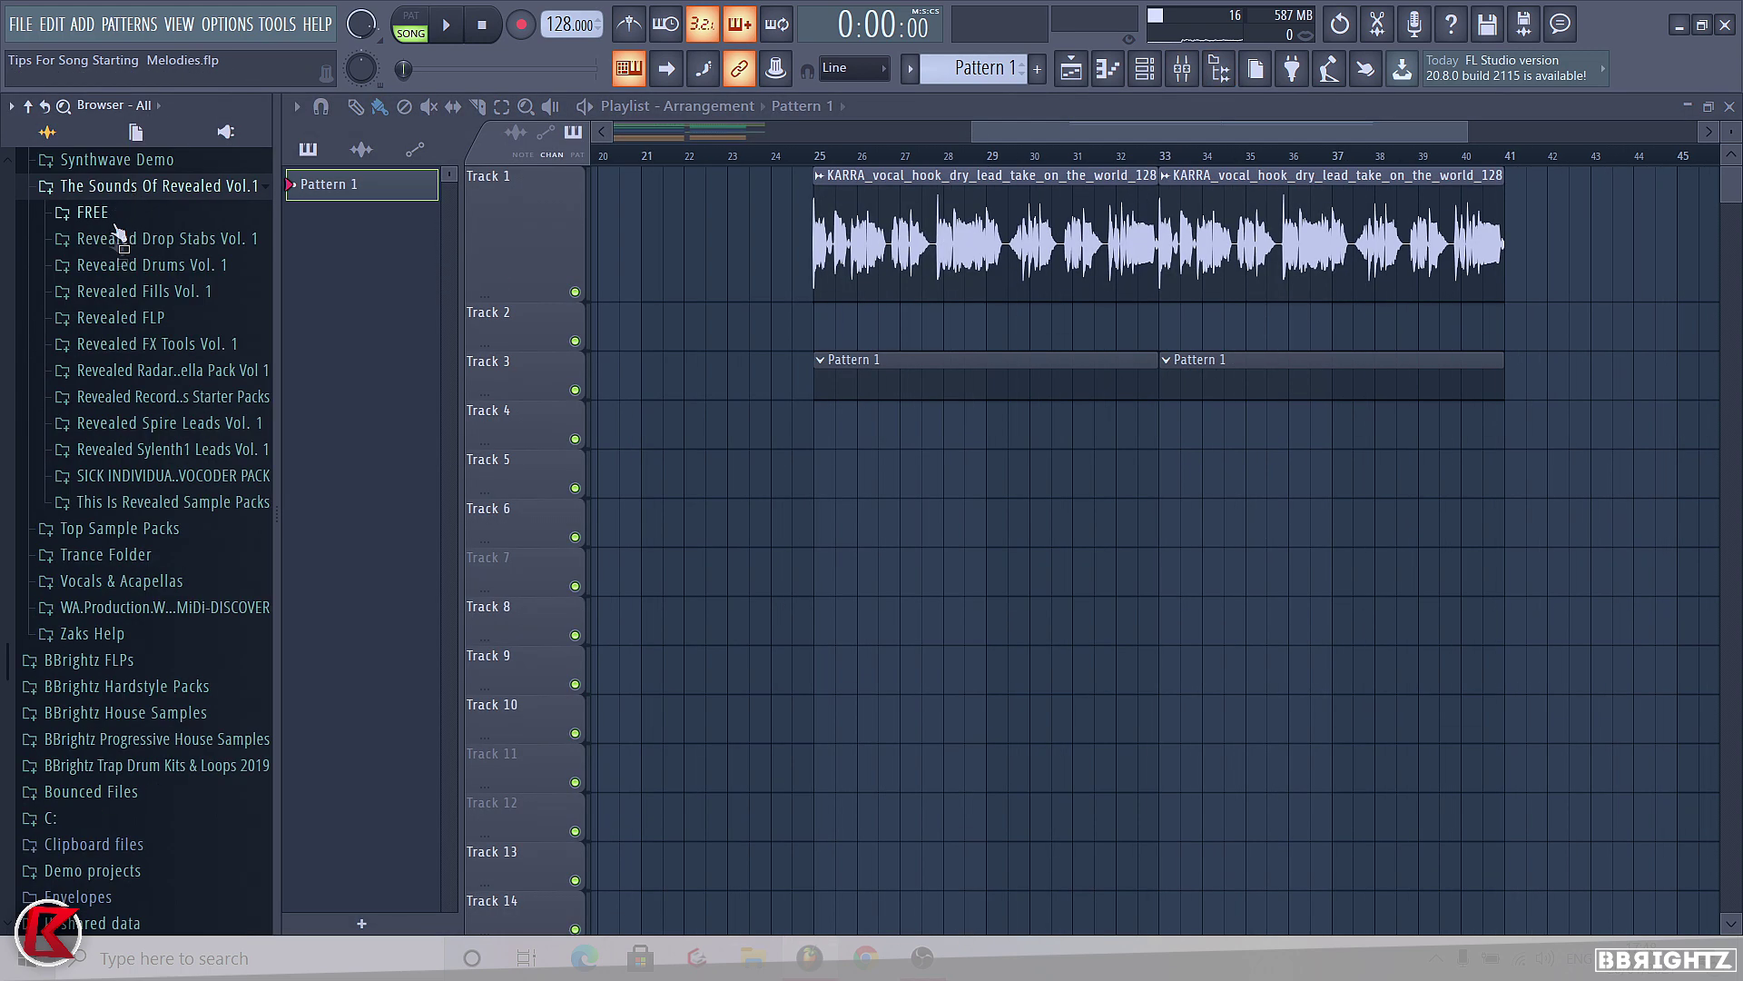
left_click(128, 371)
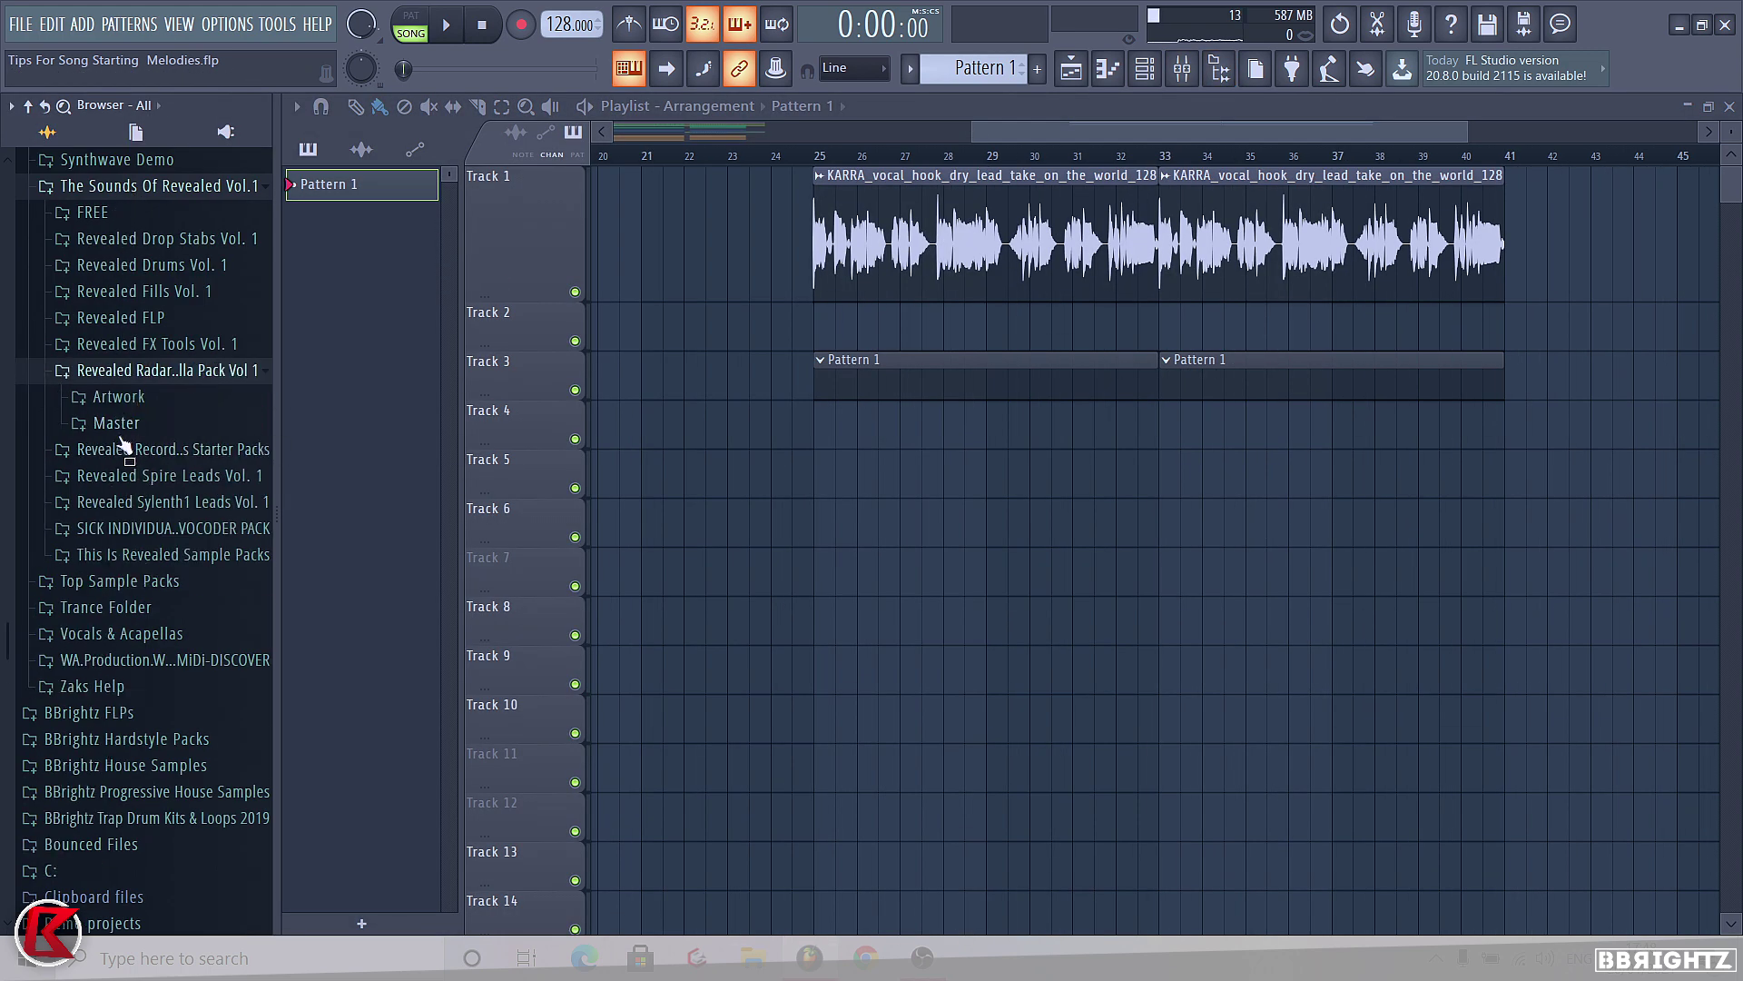
left_click(125, 426)
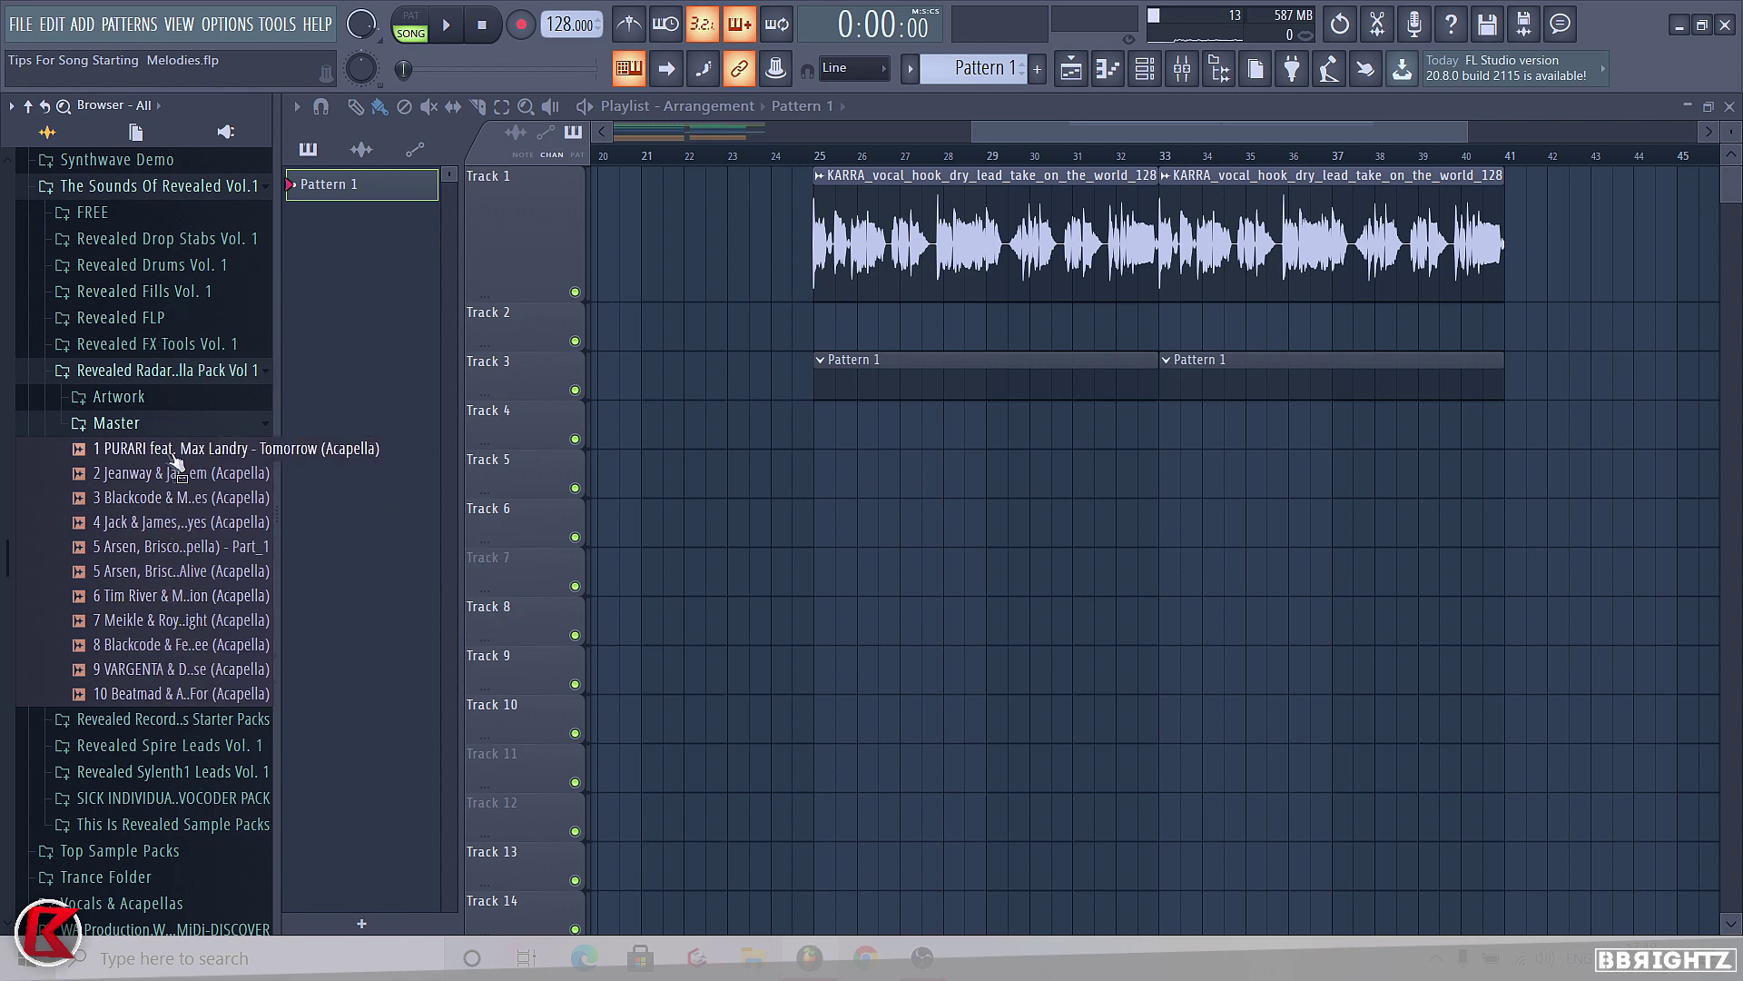
left_click(106, 420)
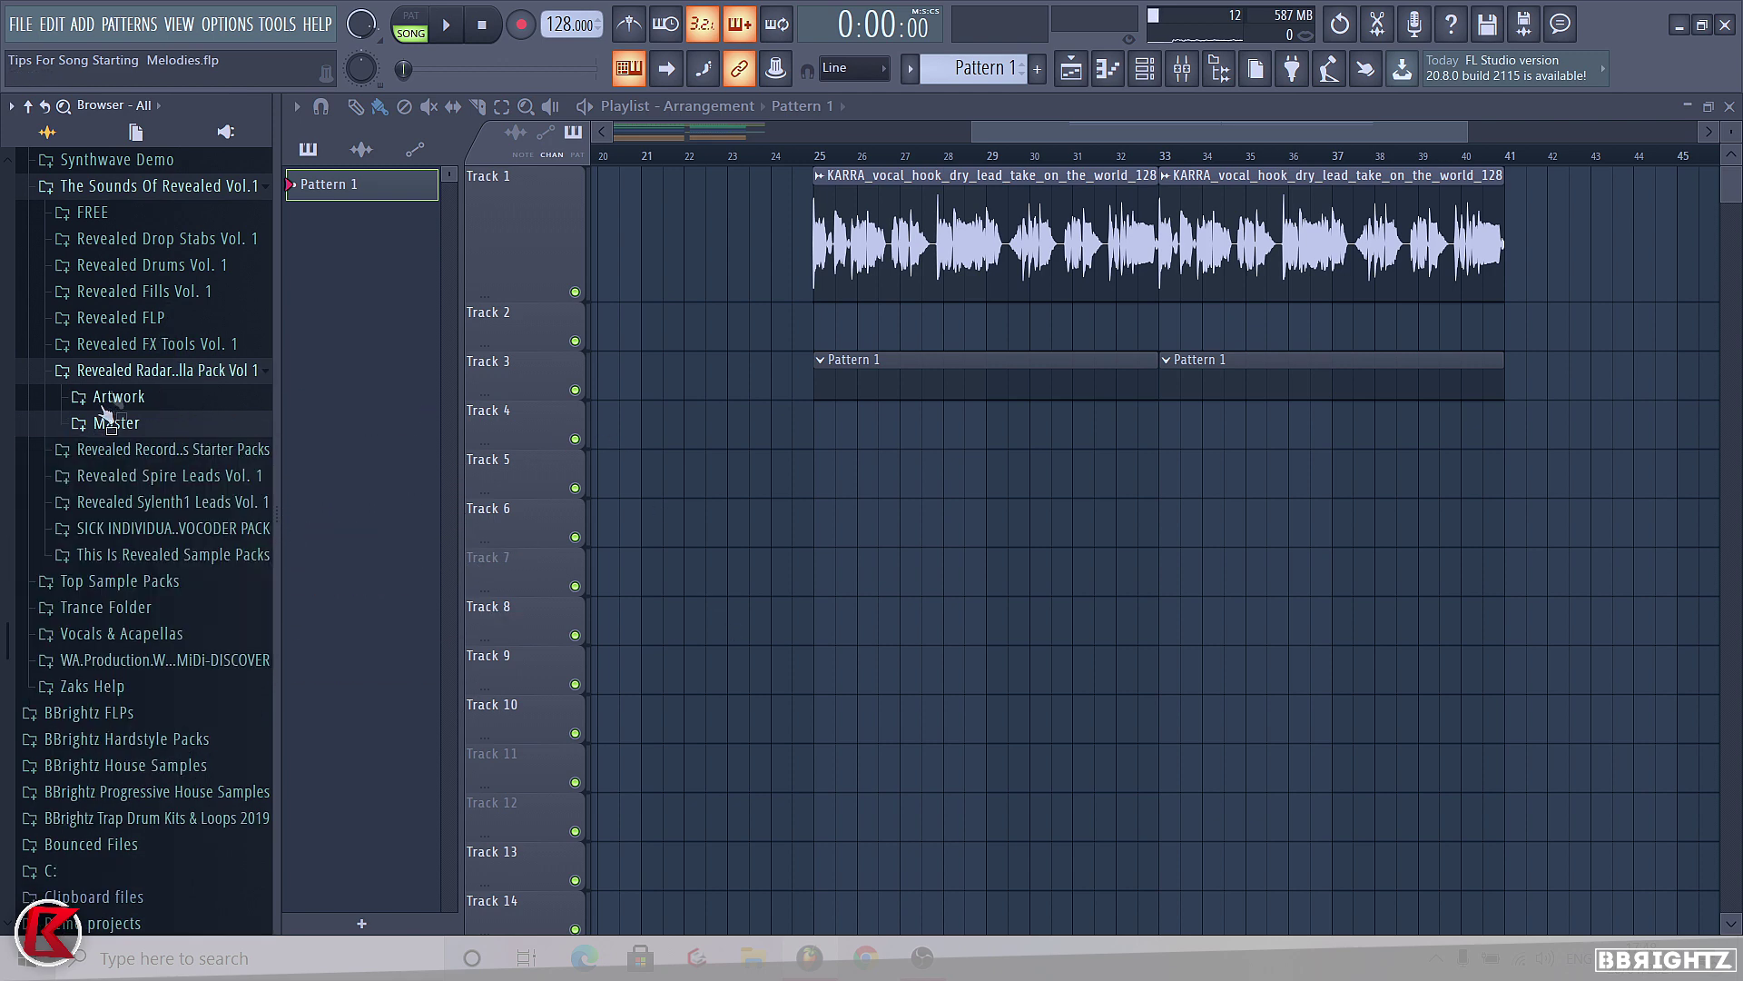
left_click(209, 371)
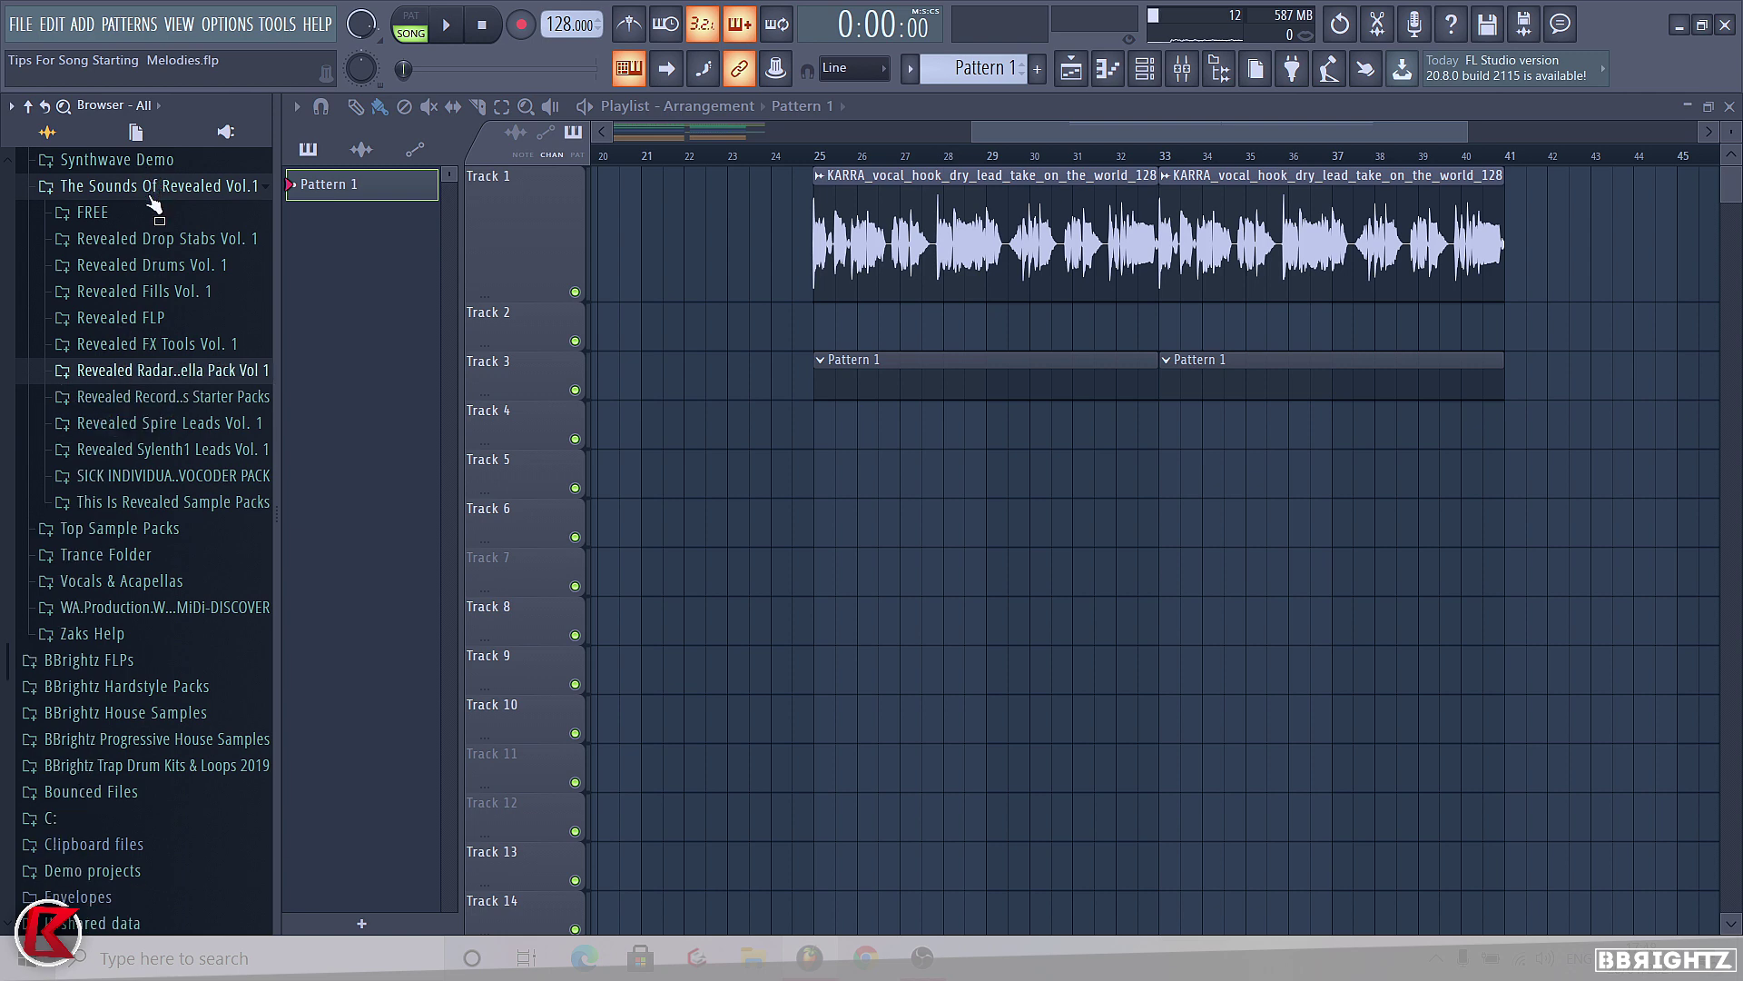
left_click(147, 186)
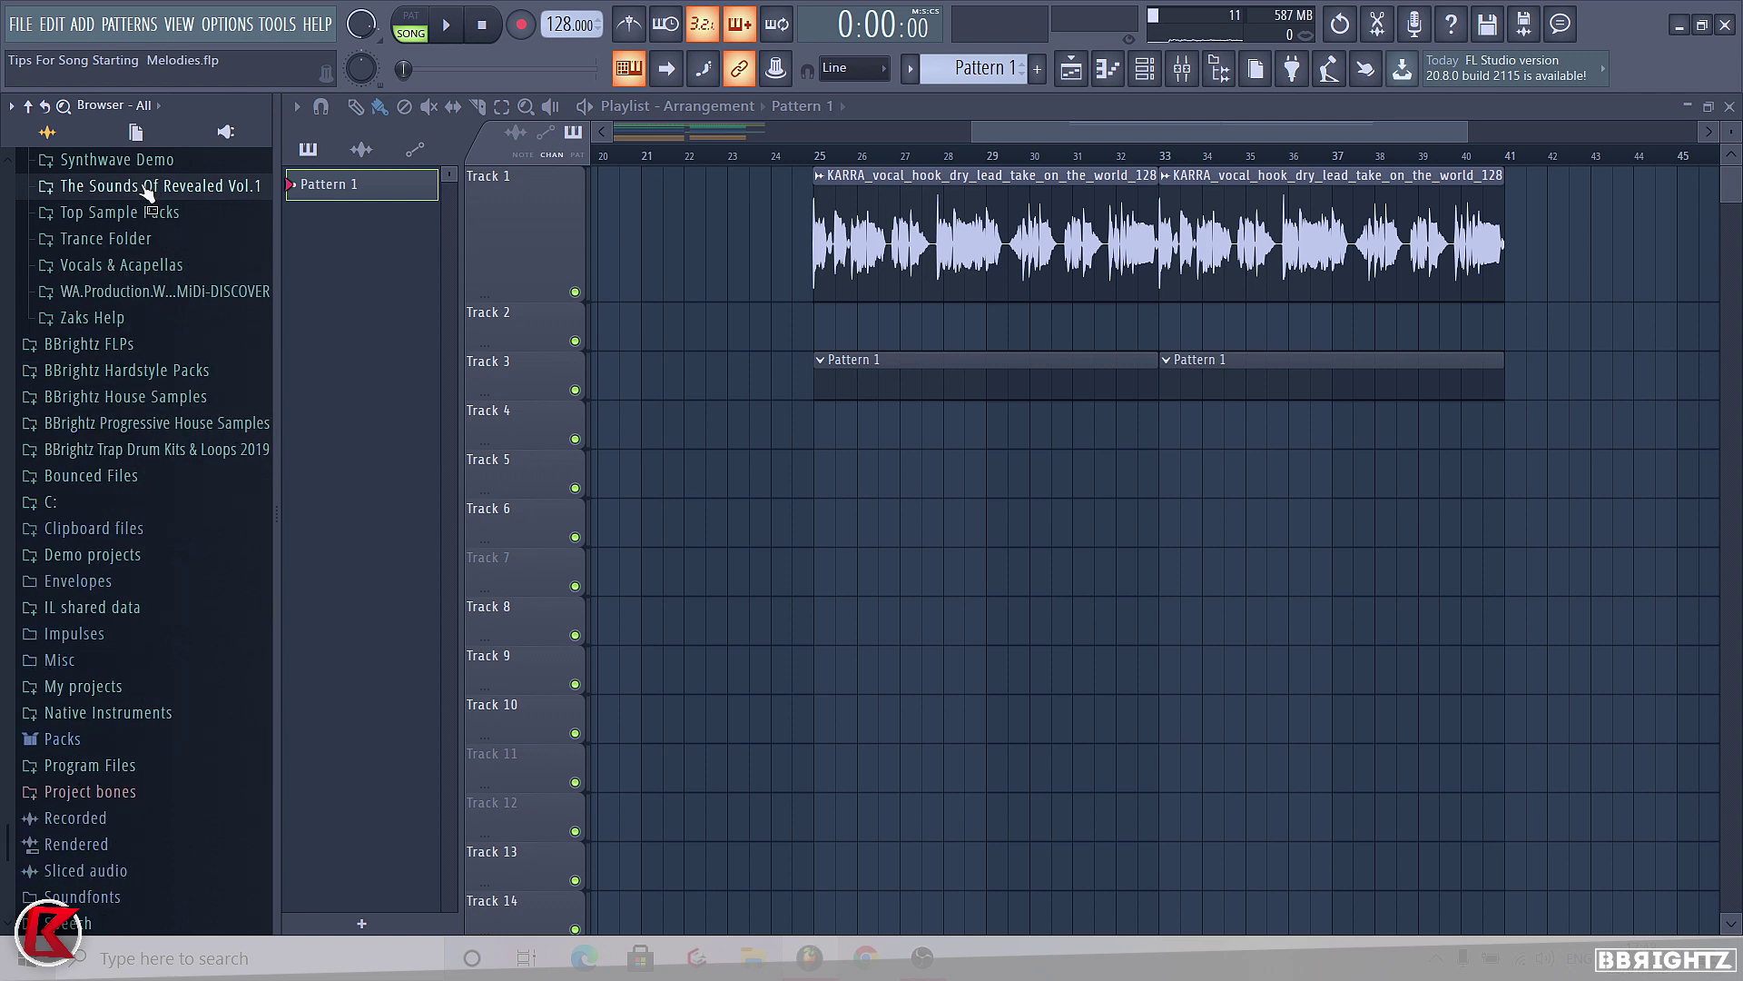
left_click(1220, 70)
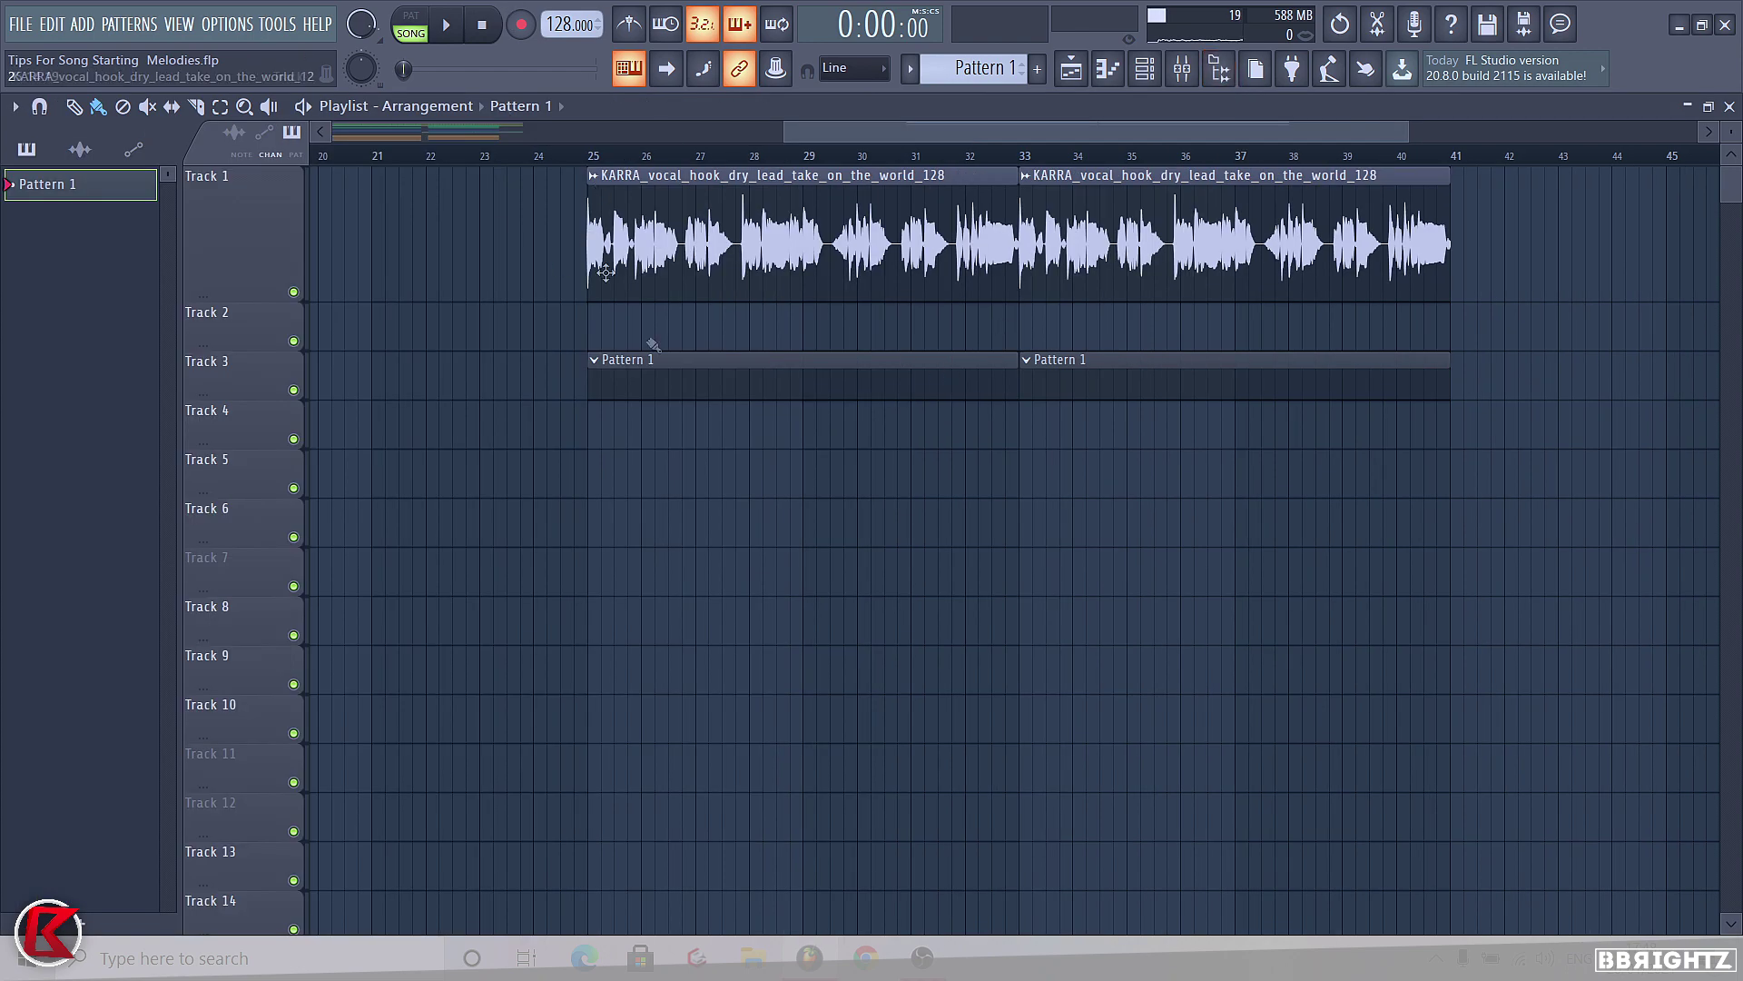
Reset the time-stretching pitch of the KARRA vocal hook clip and play the vocal from bar 25
scroll(661, 296, "up", 2)
left_click(572, 160)
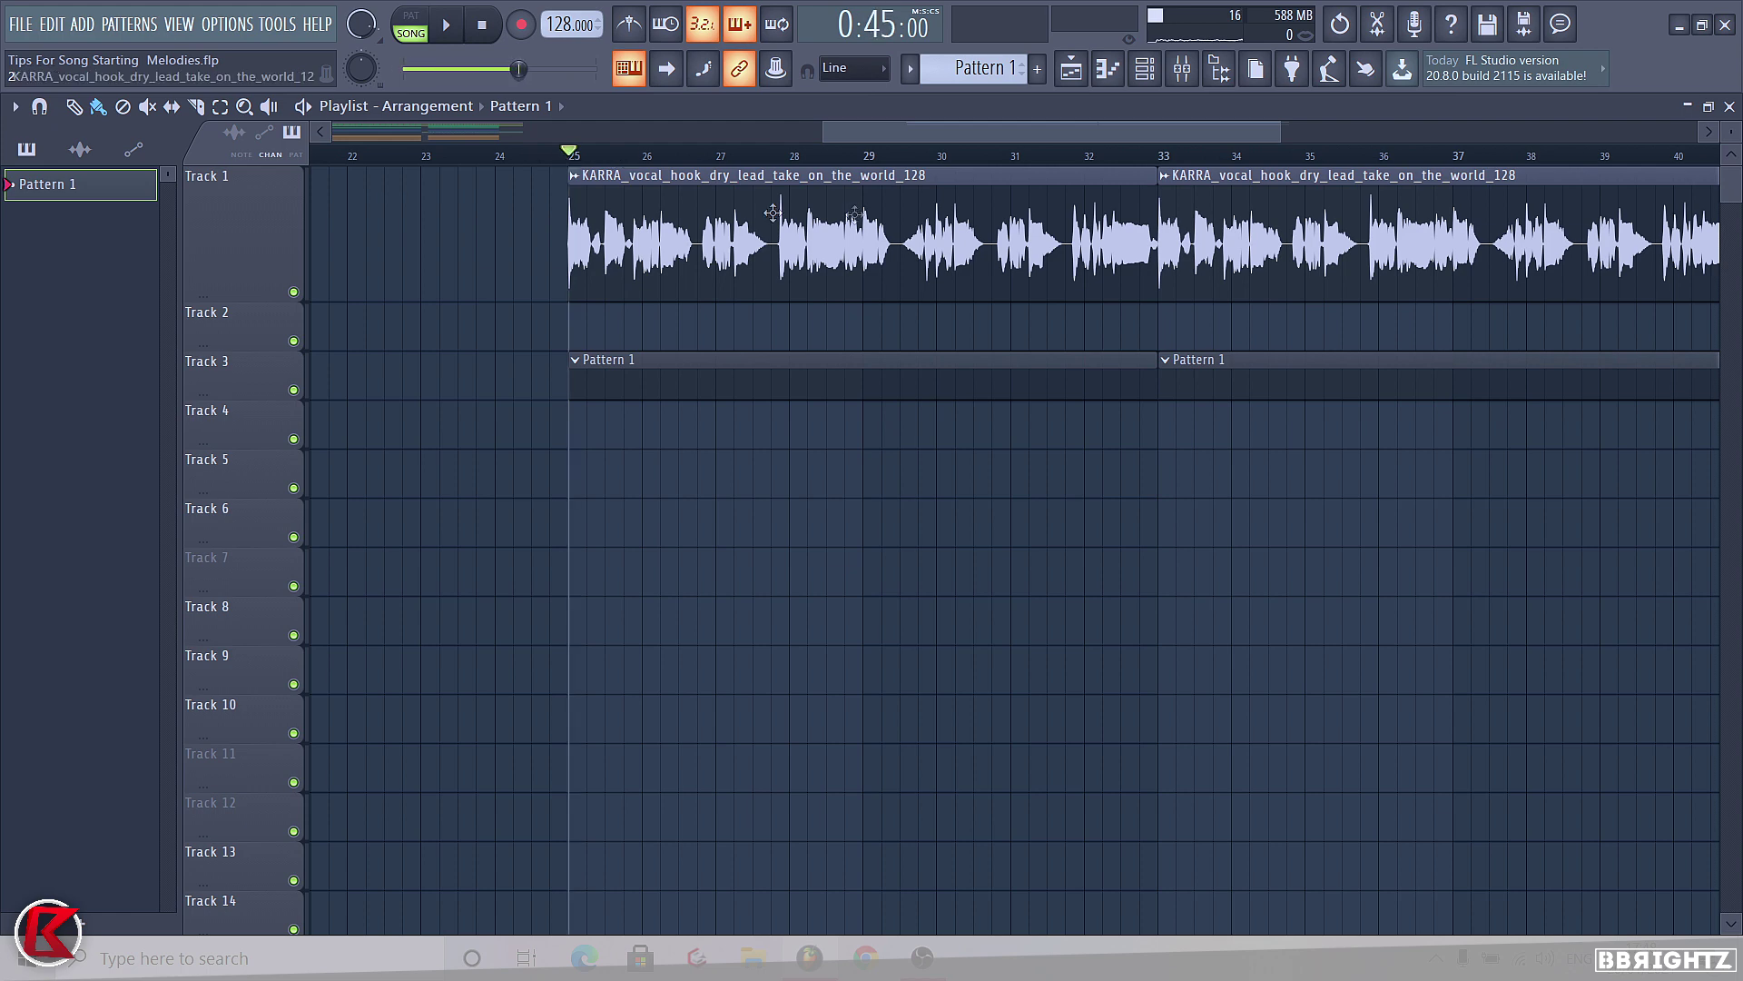
left_click(666, 269)
double_click(666, 269)
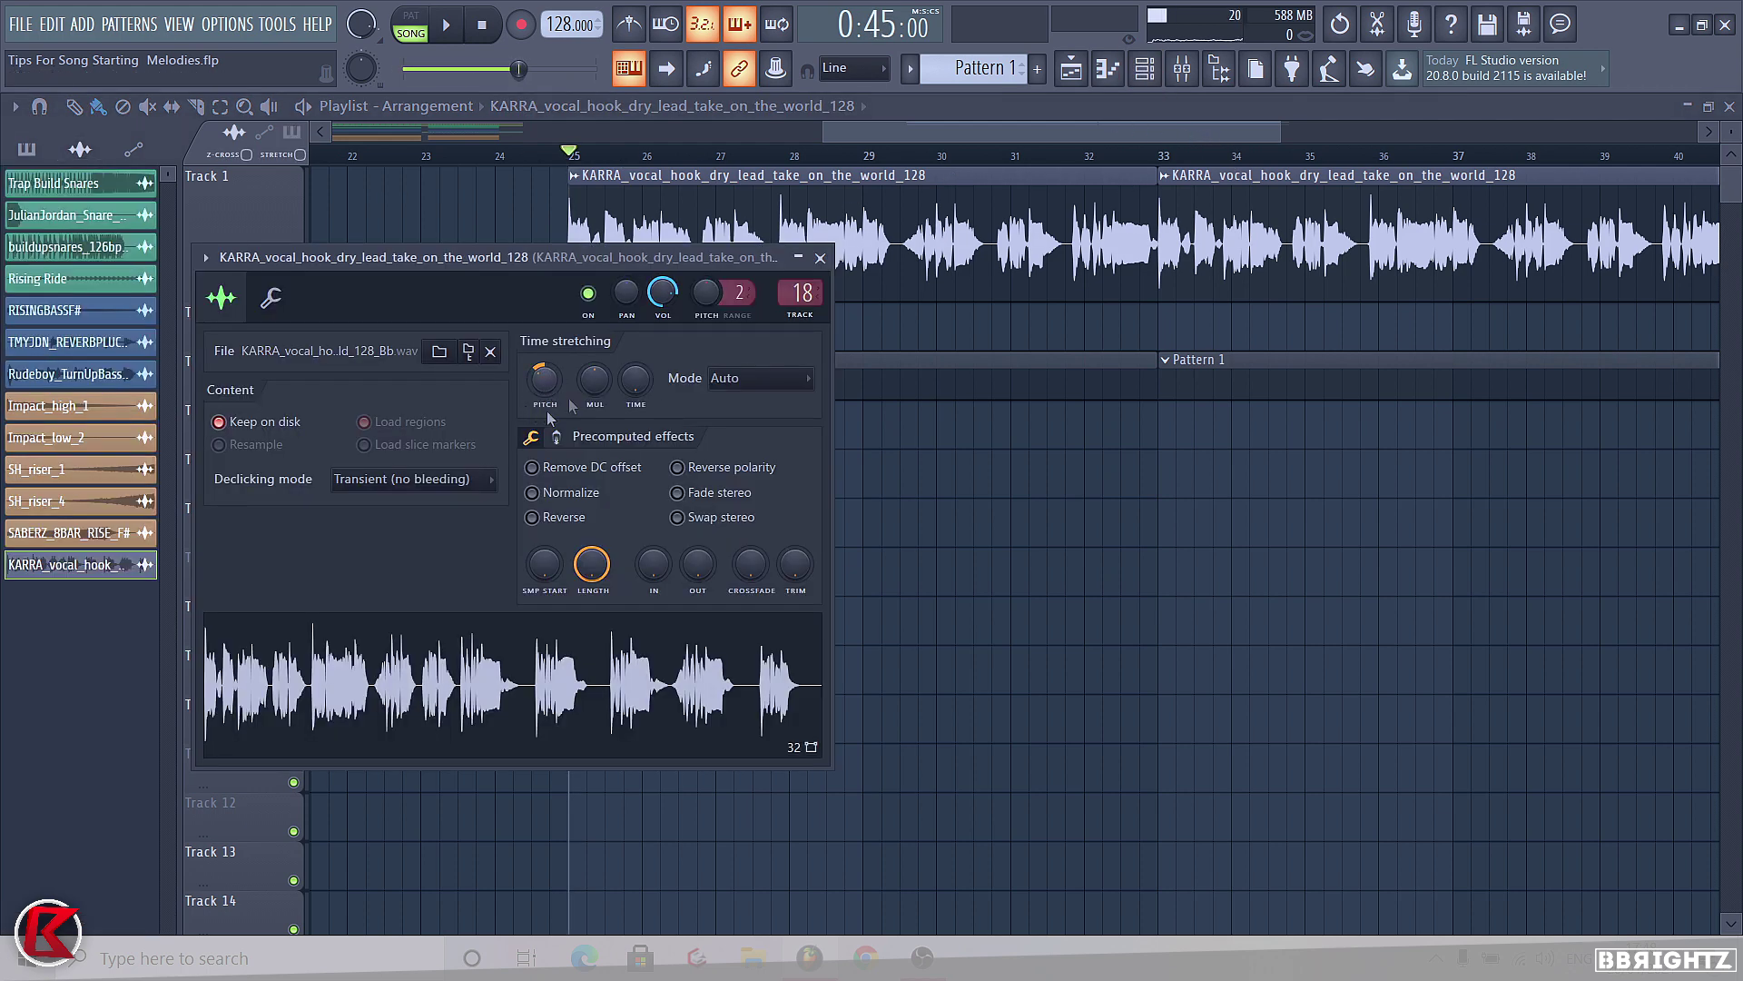
right_click(542, 392)
key("Escape")
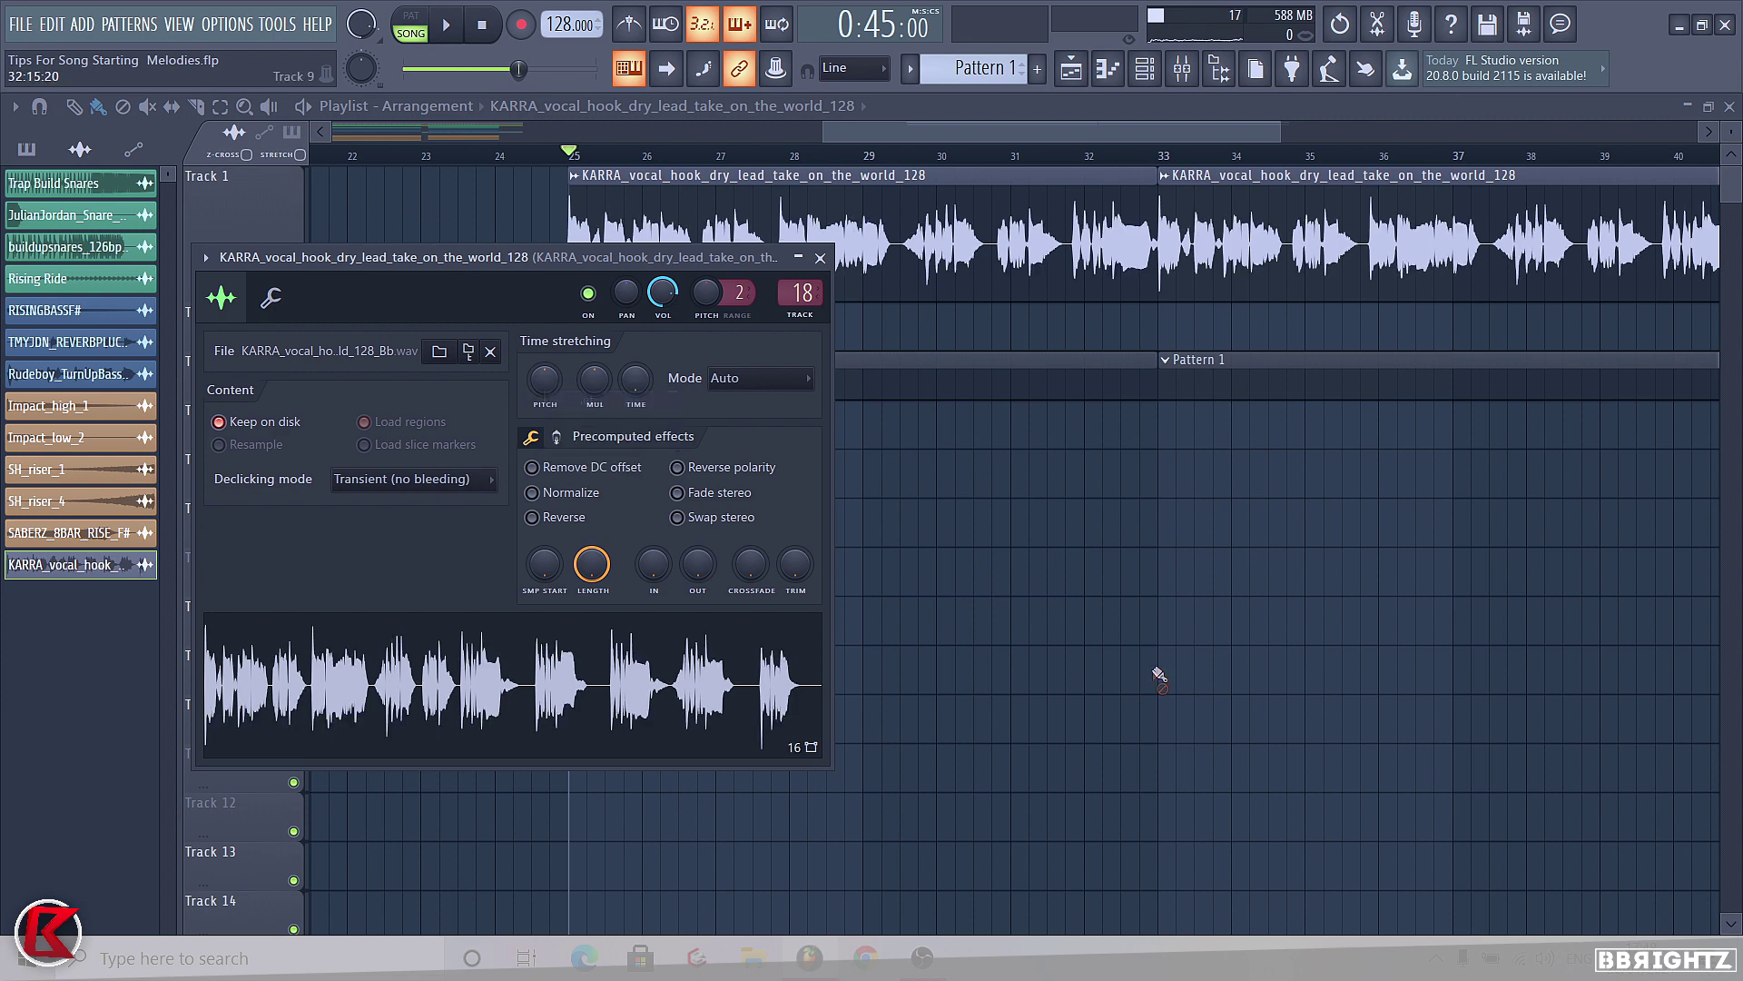
key("Escape")
key("space")
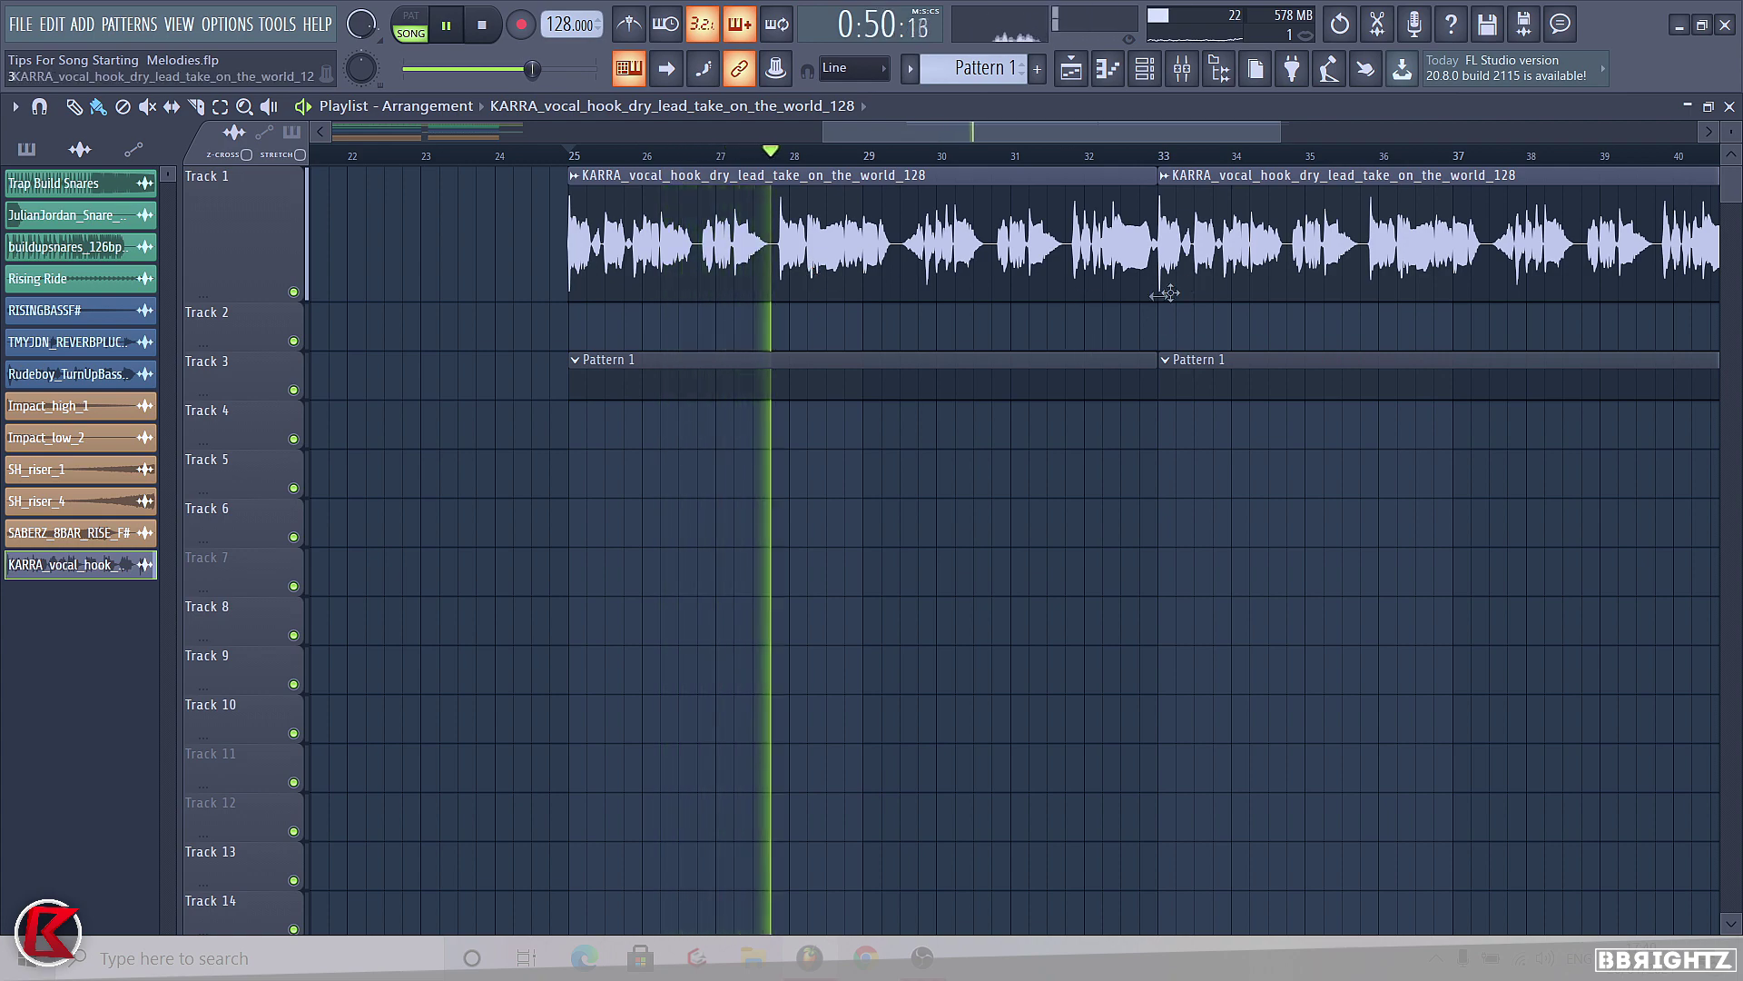
scroll(1155, 276, "down", 2)
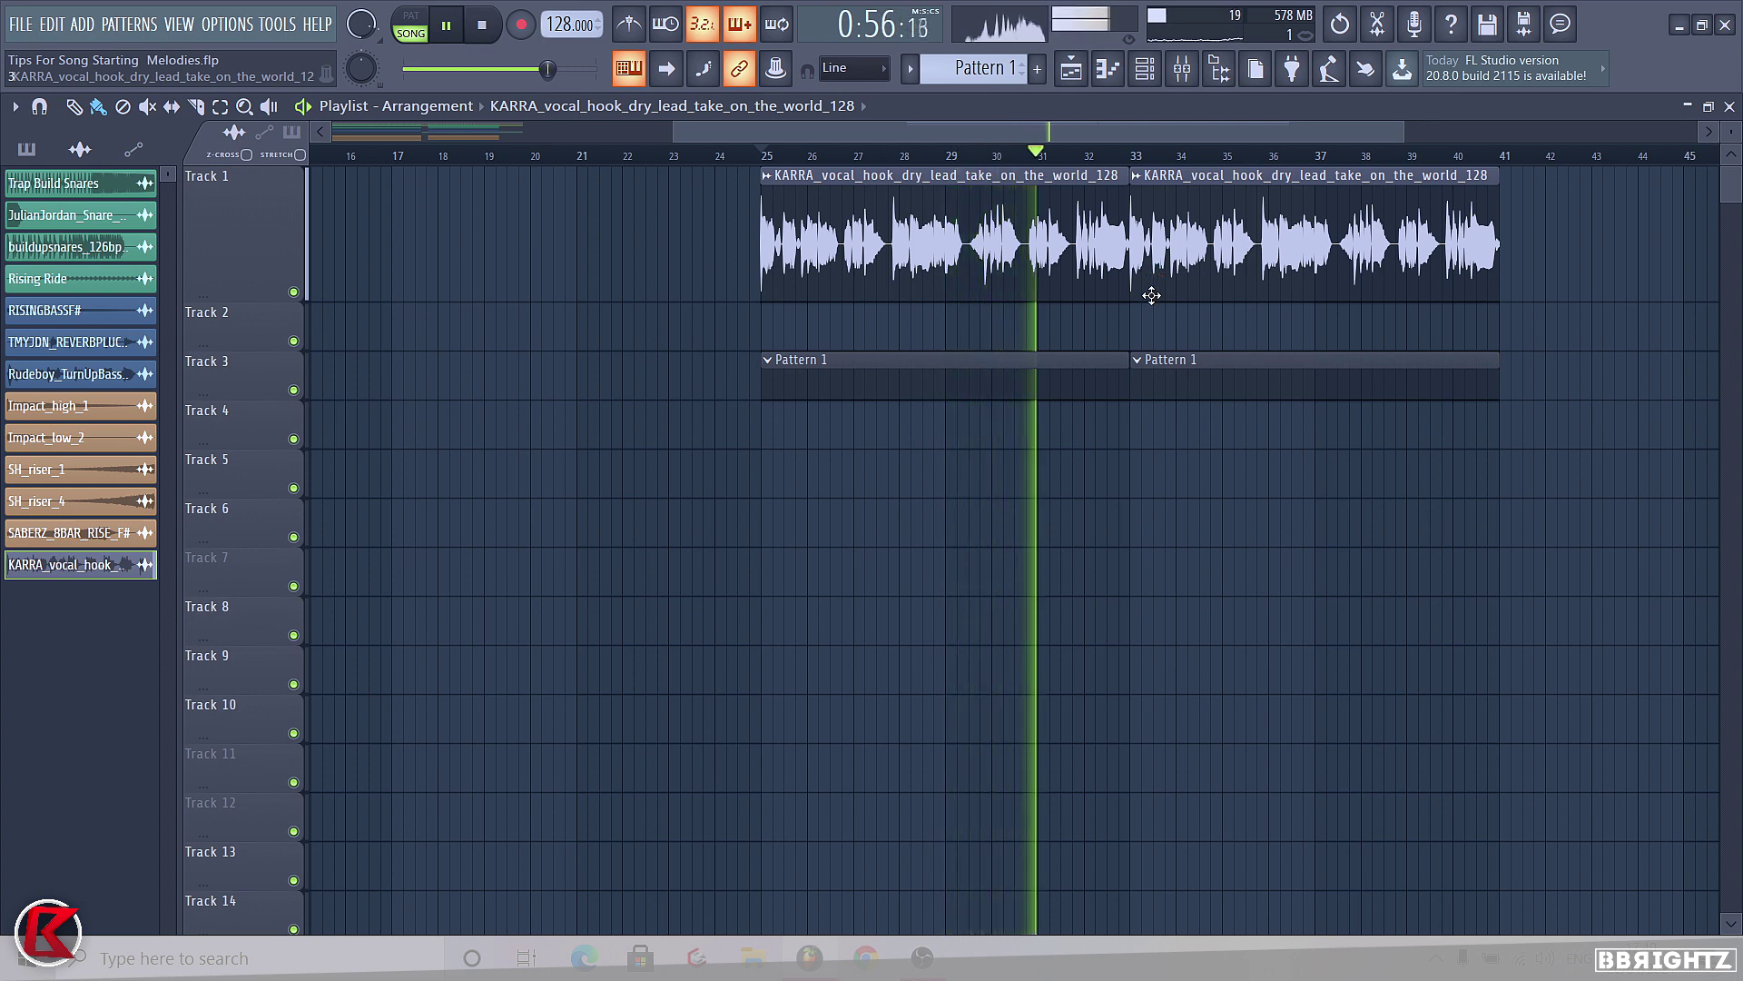
key("space")
Set the KARRA vocal's time-stretching pitch to -200 cents and play it briefly from bar 25
double_click(1053, 292)
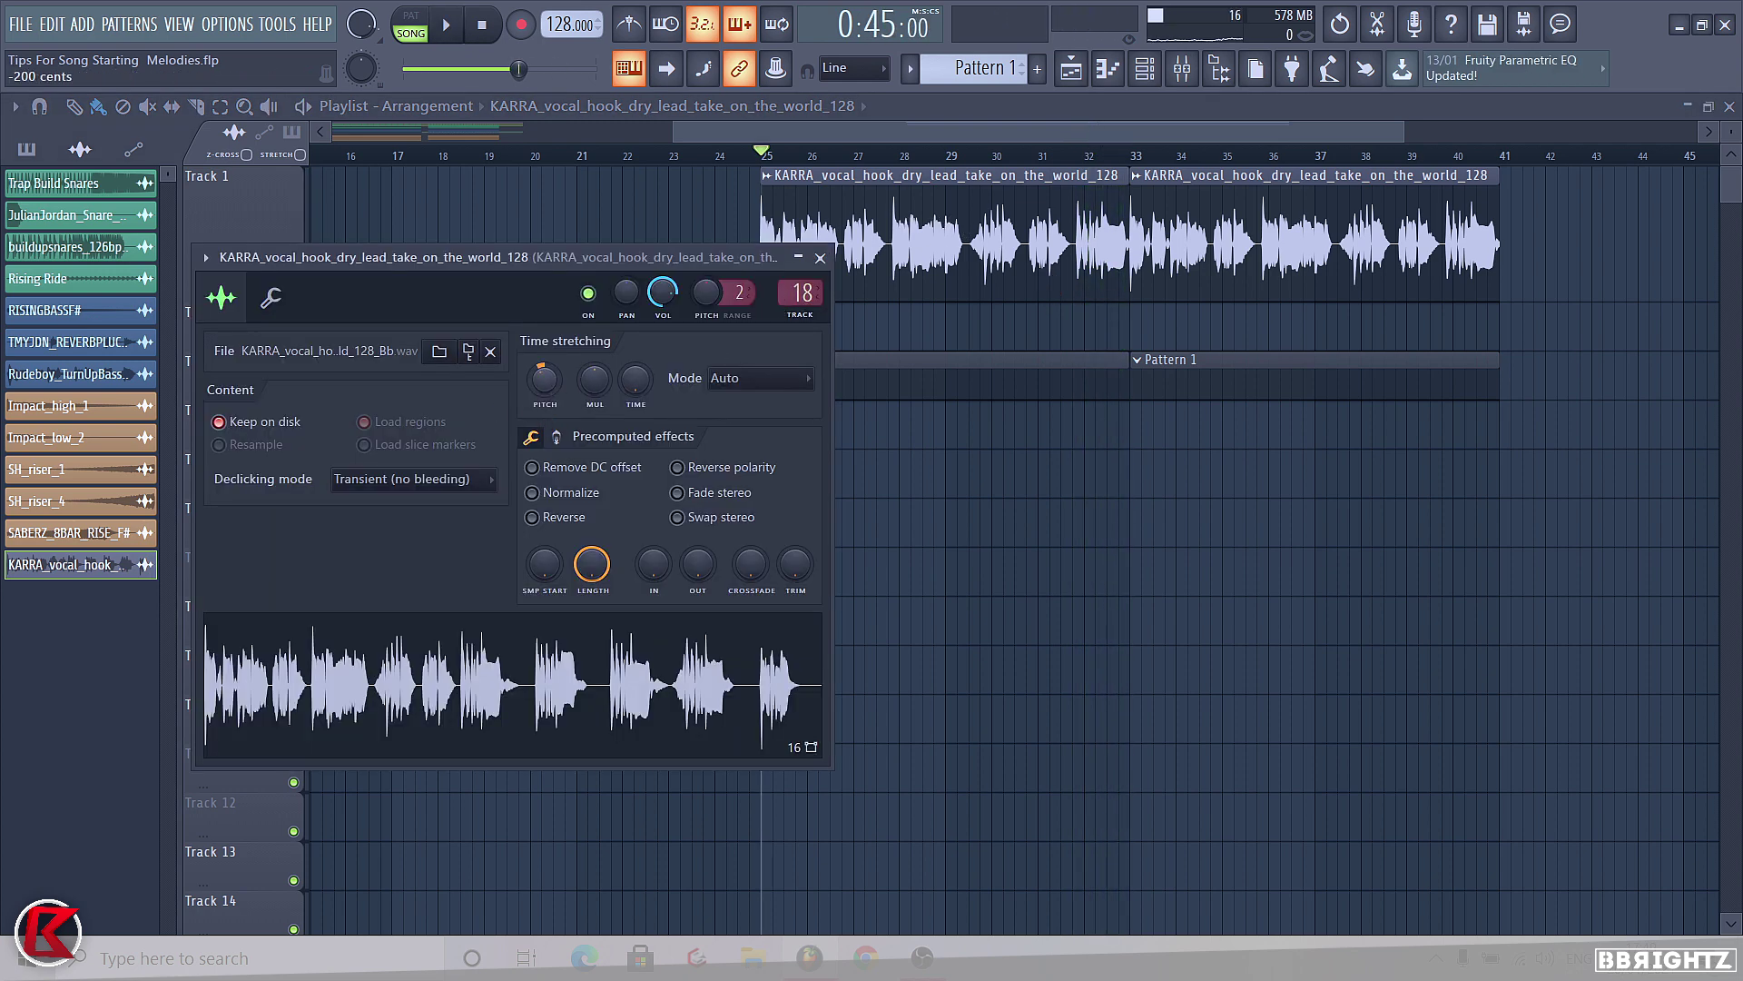
key("space")
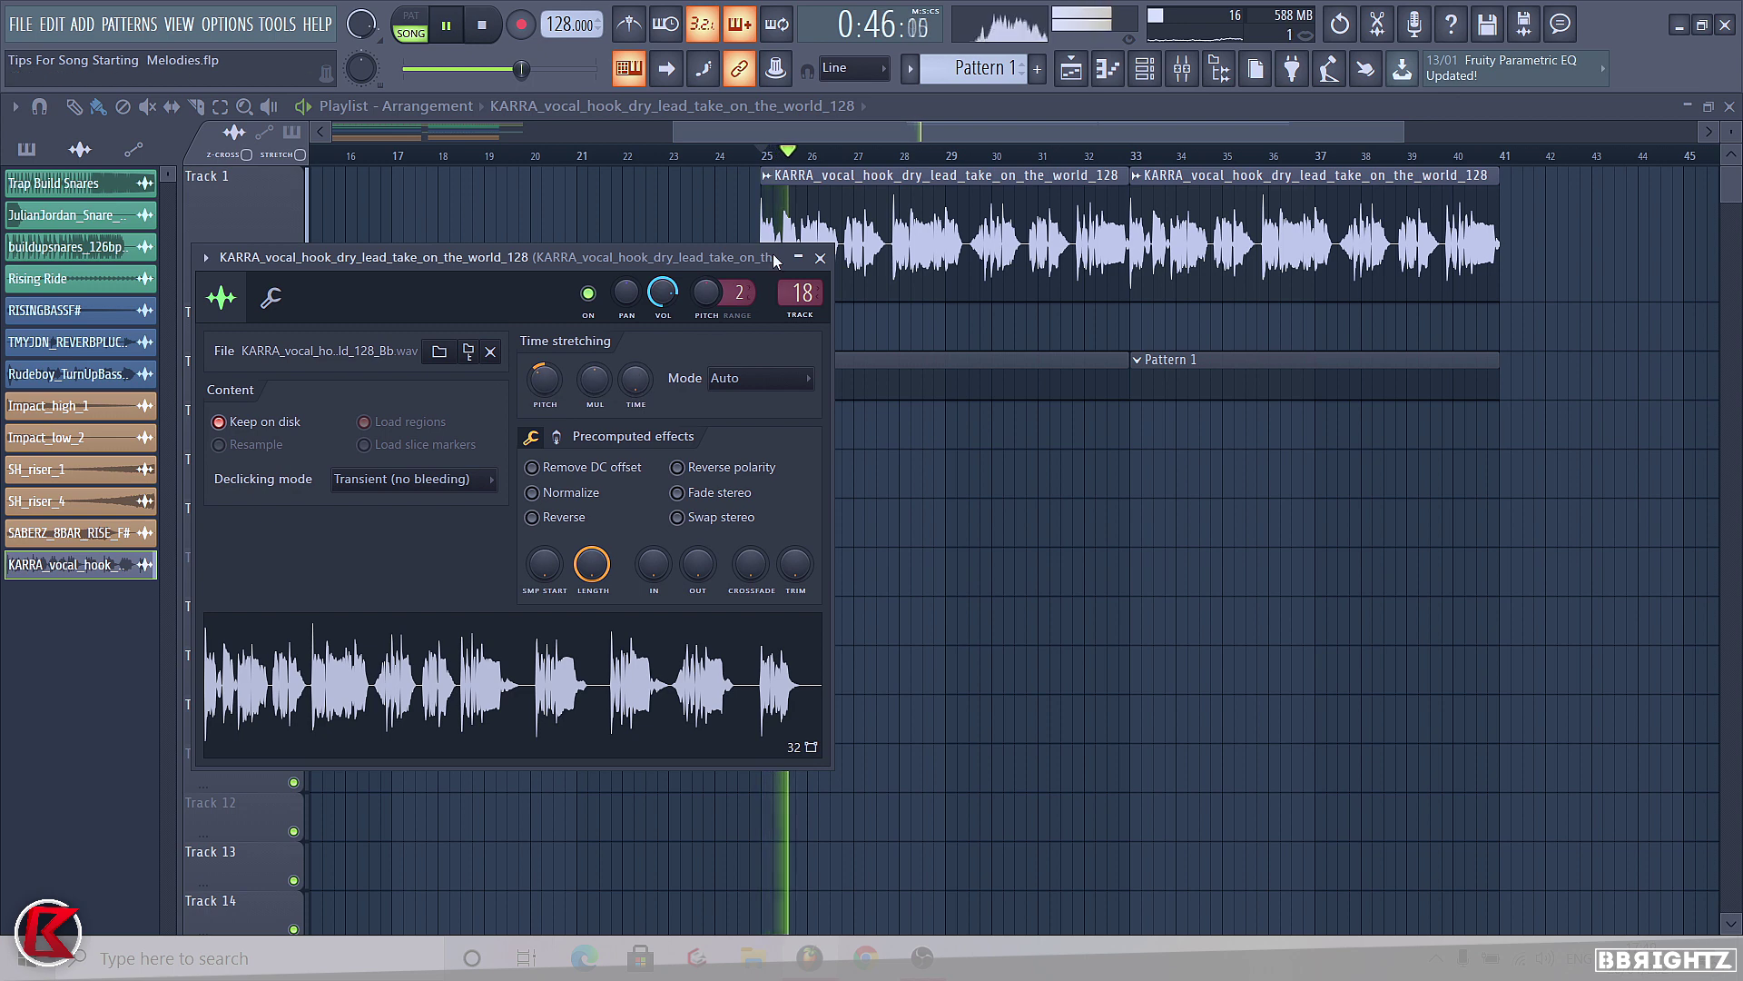
key("space")
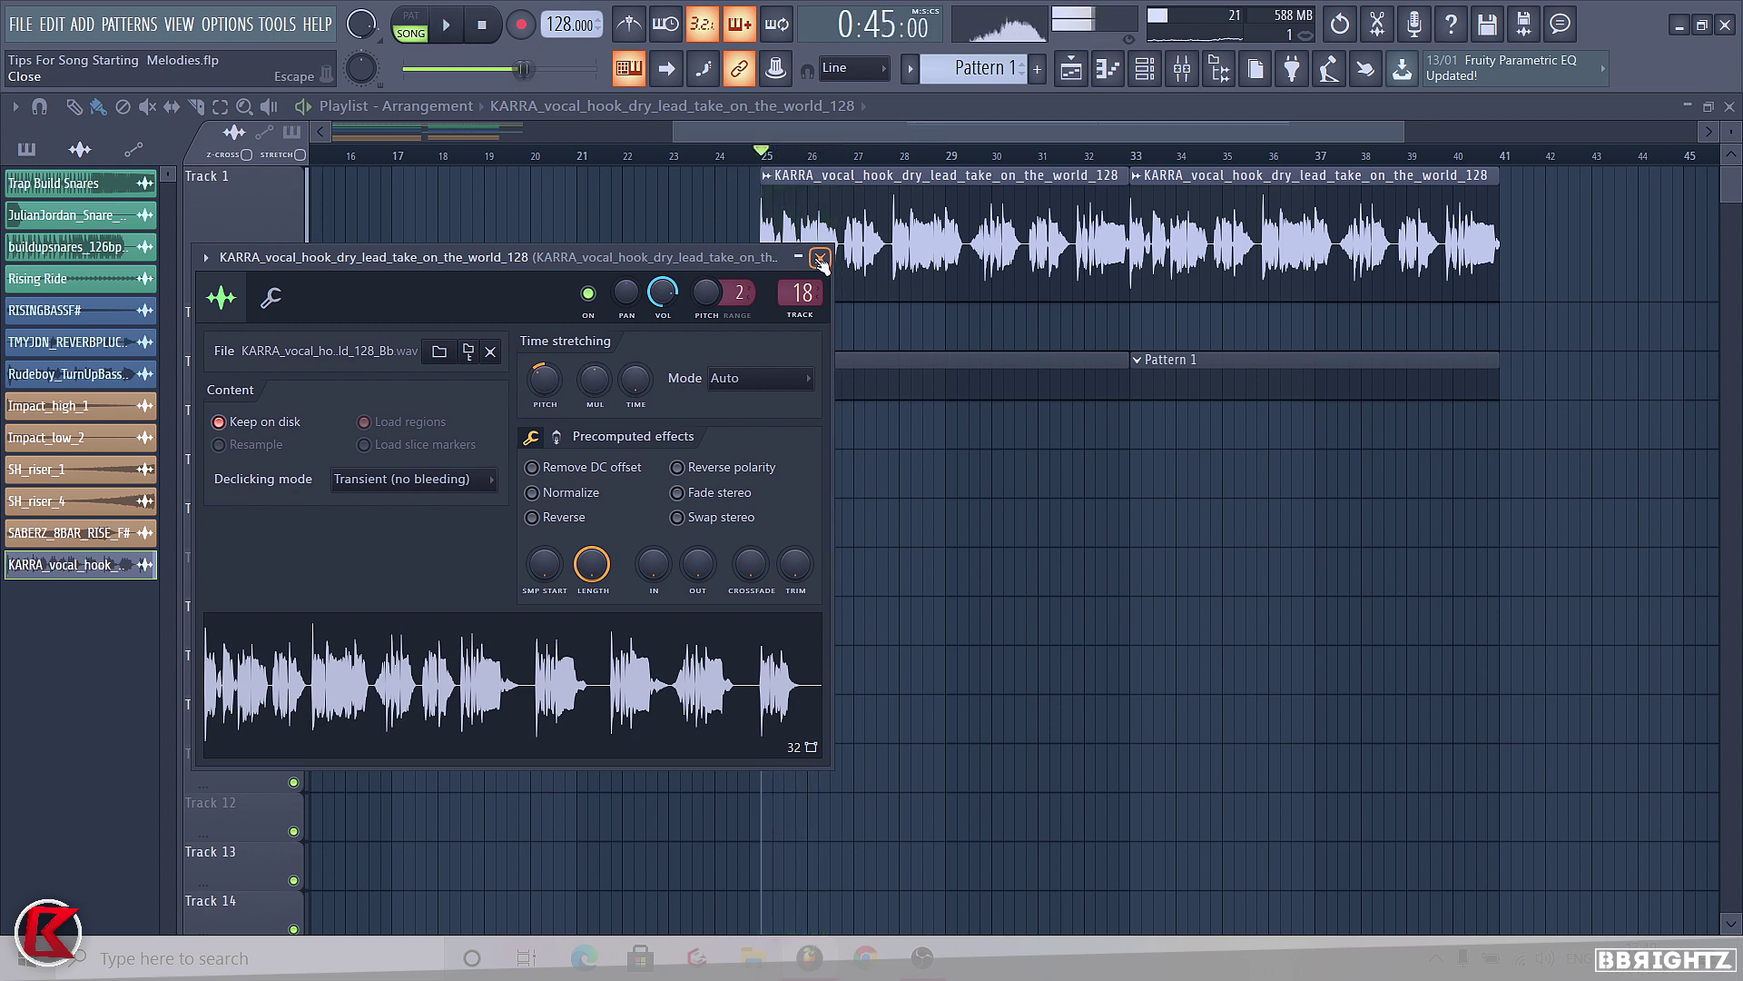
left_click(820, 257)
Review the Soundgoodizer and Fruity parametric EQ 2 settings on the KARRA vocal's mixer insert, and play the vocal from bar 25
key("F9")
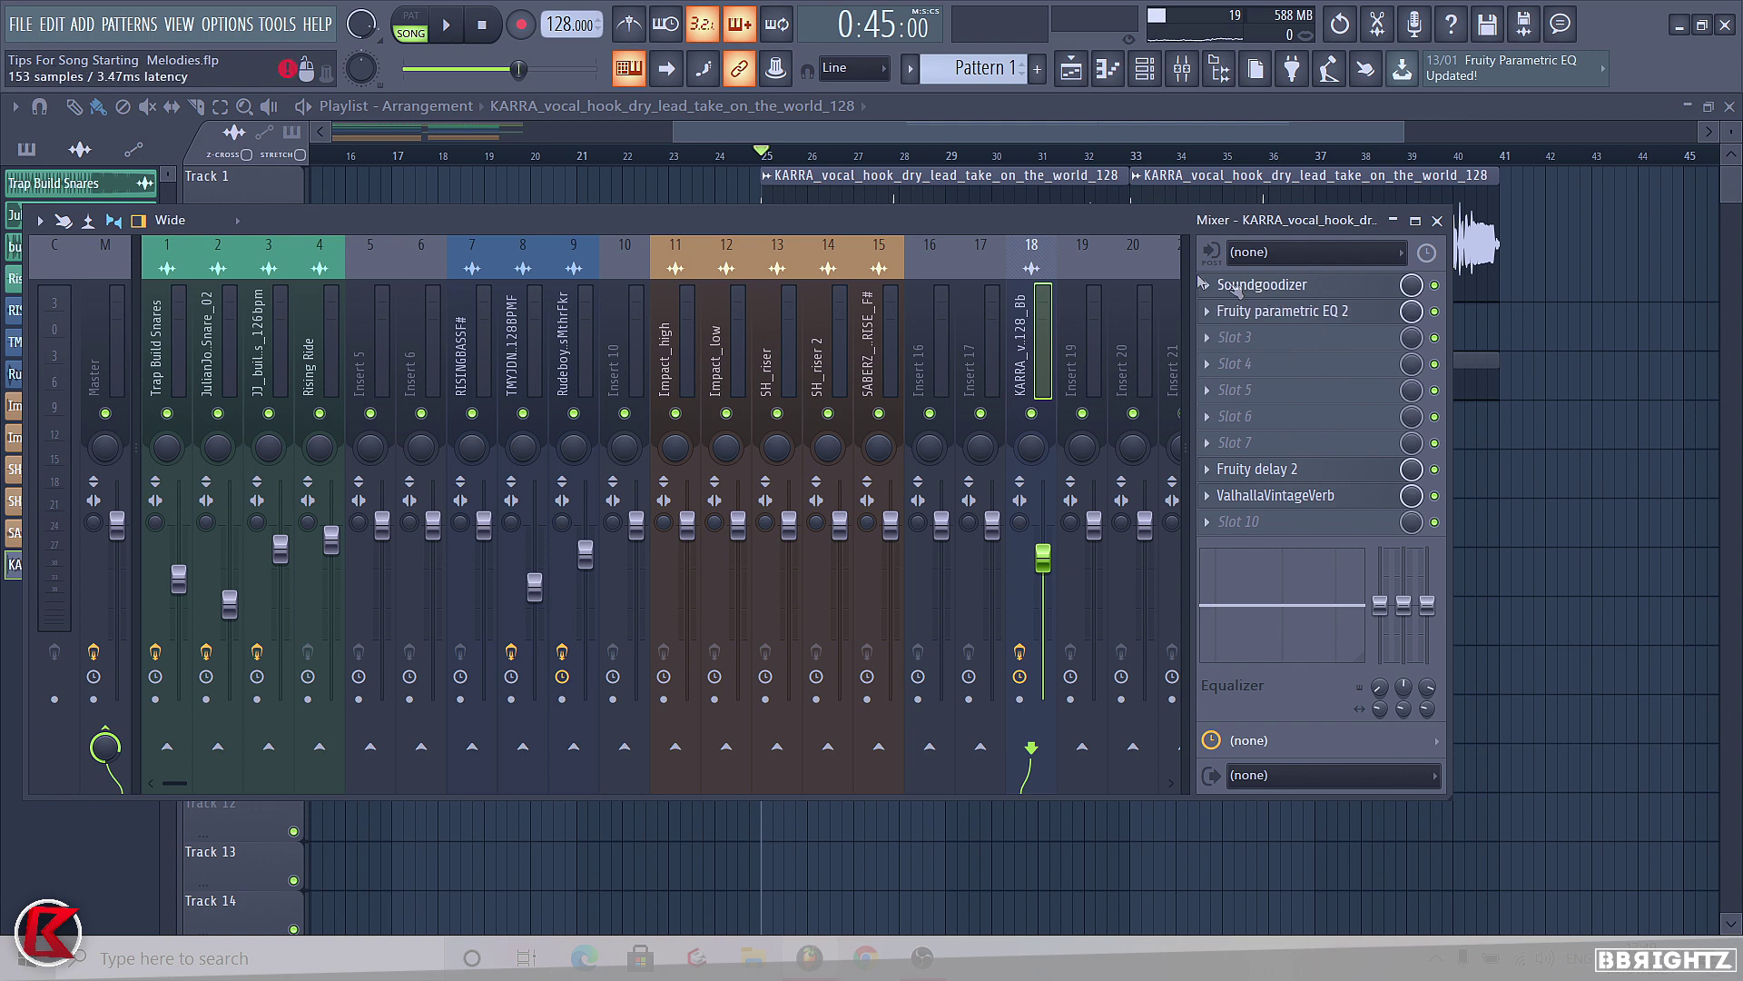
left_click(1290, 289)
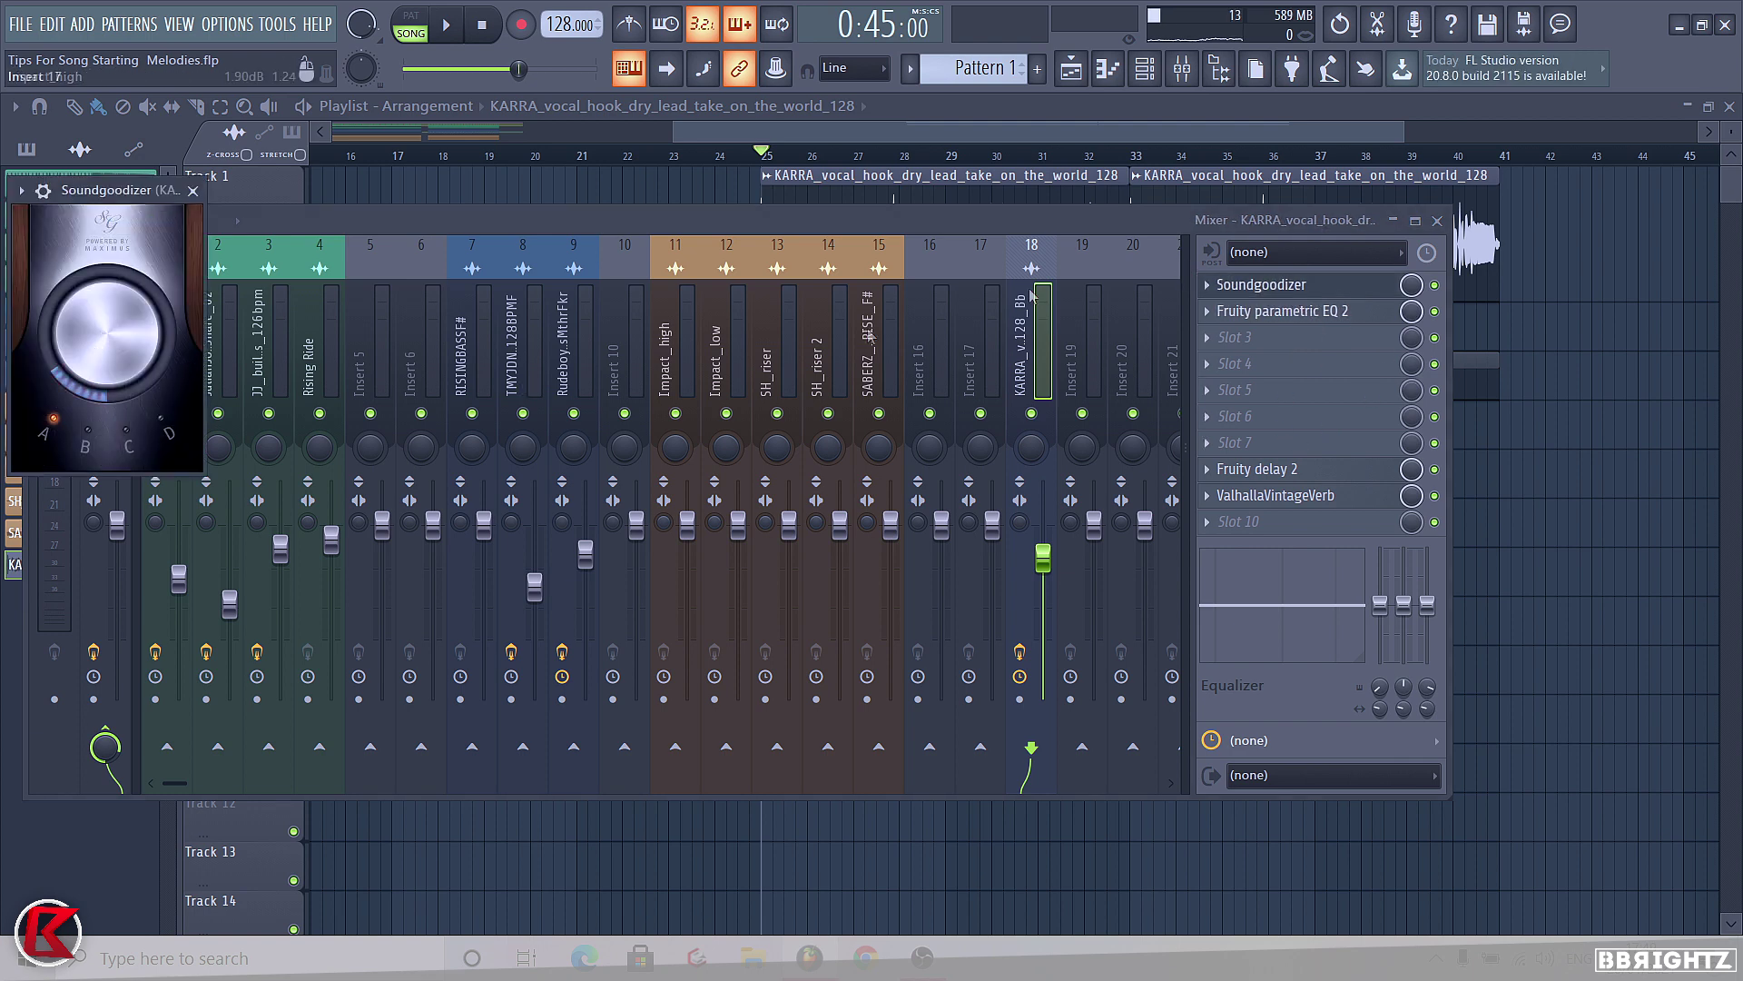
left_click(1257, 311)
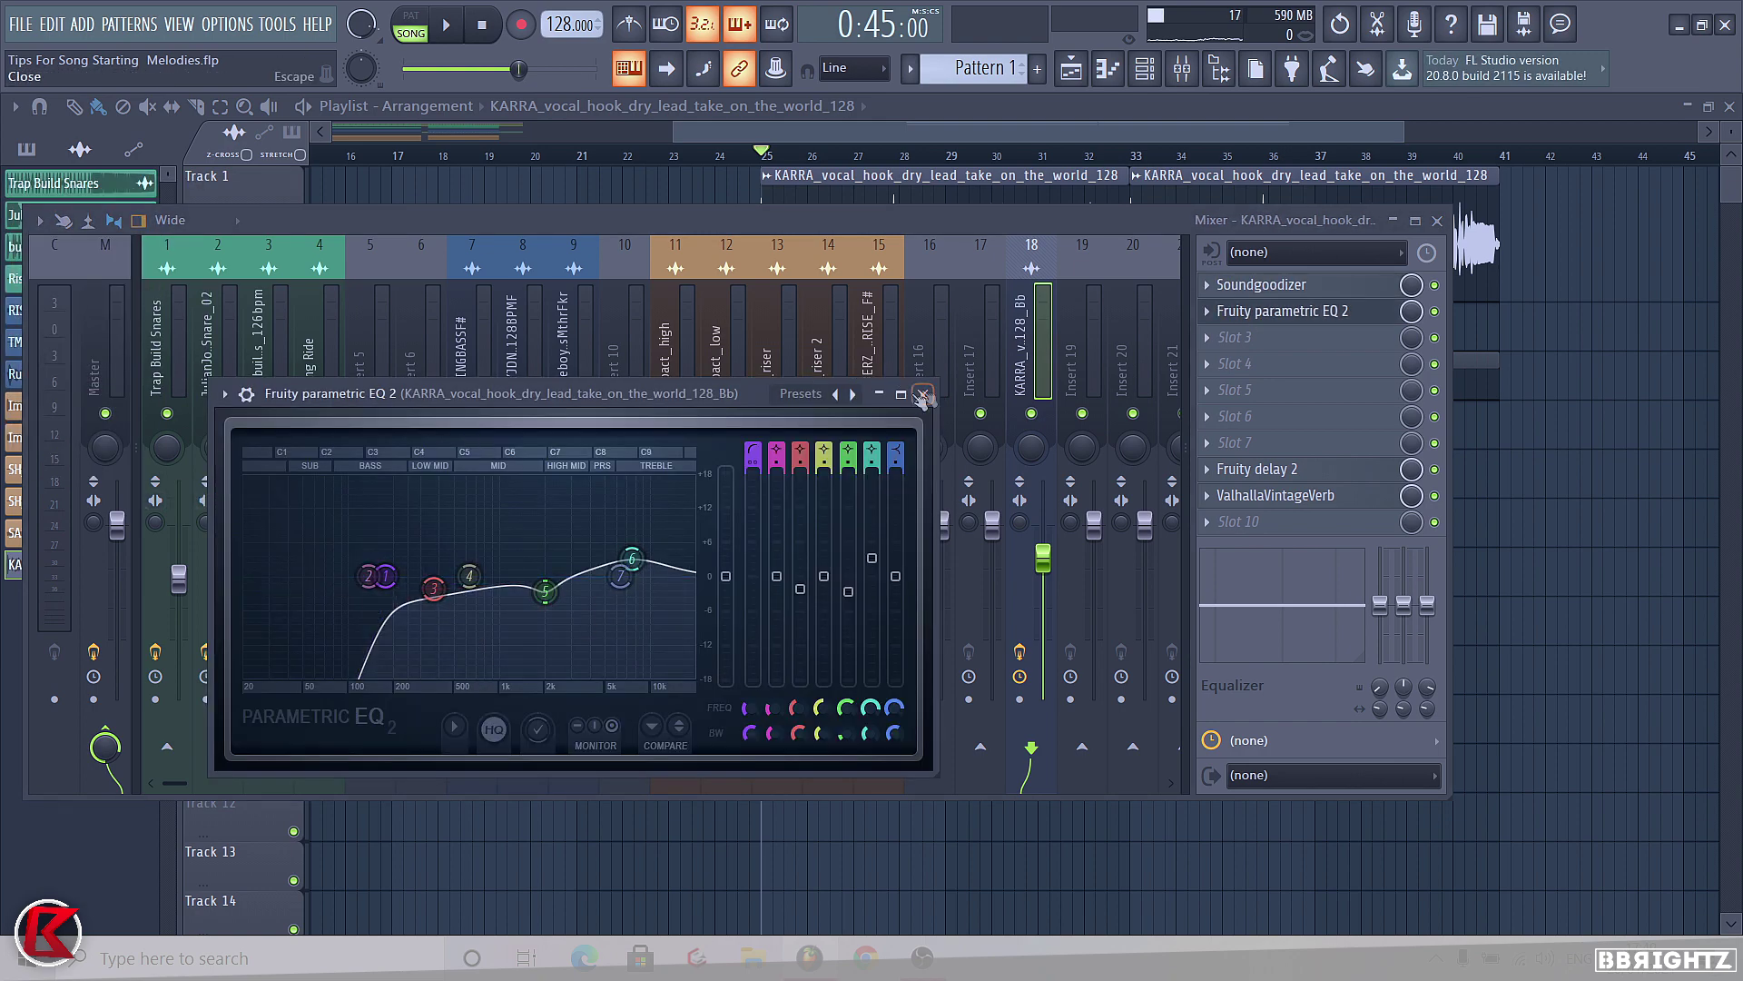
left_click(923, 394)
key("F9")
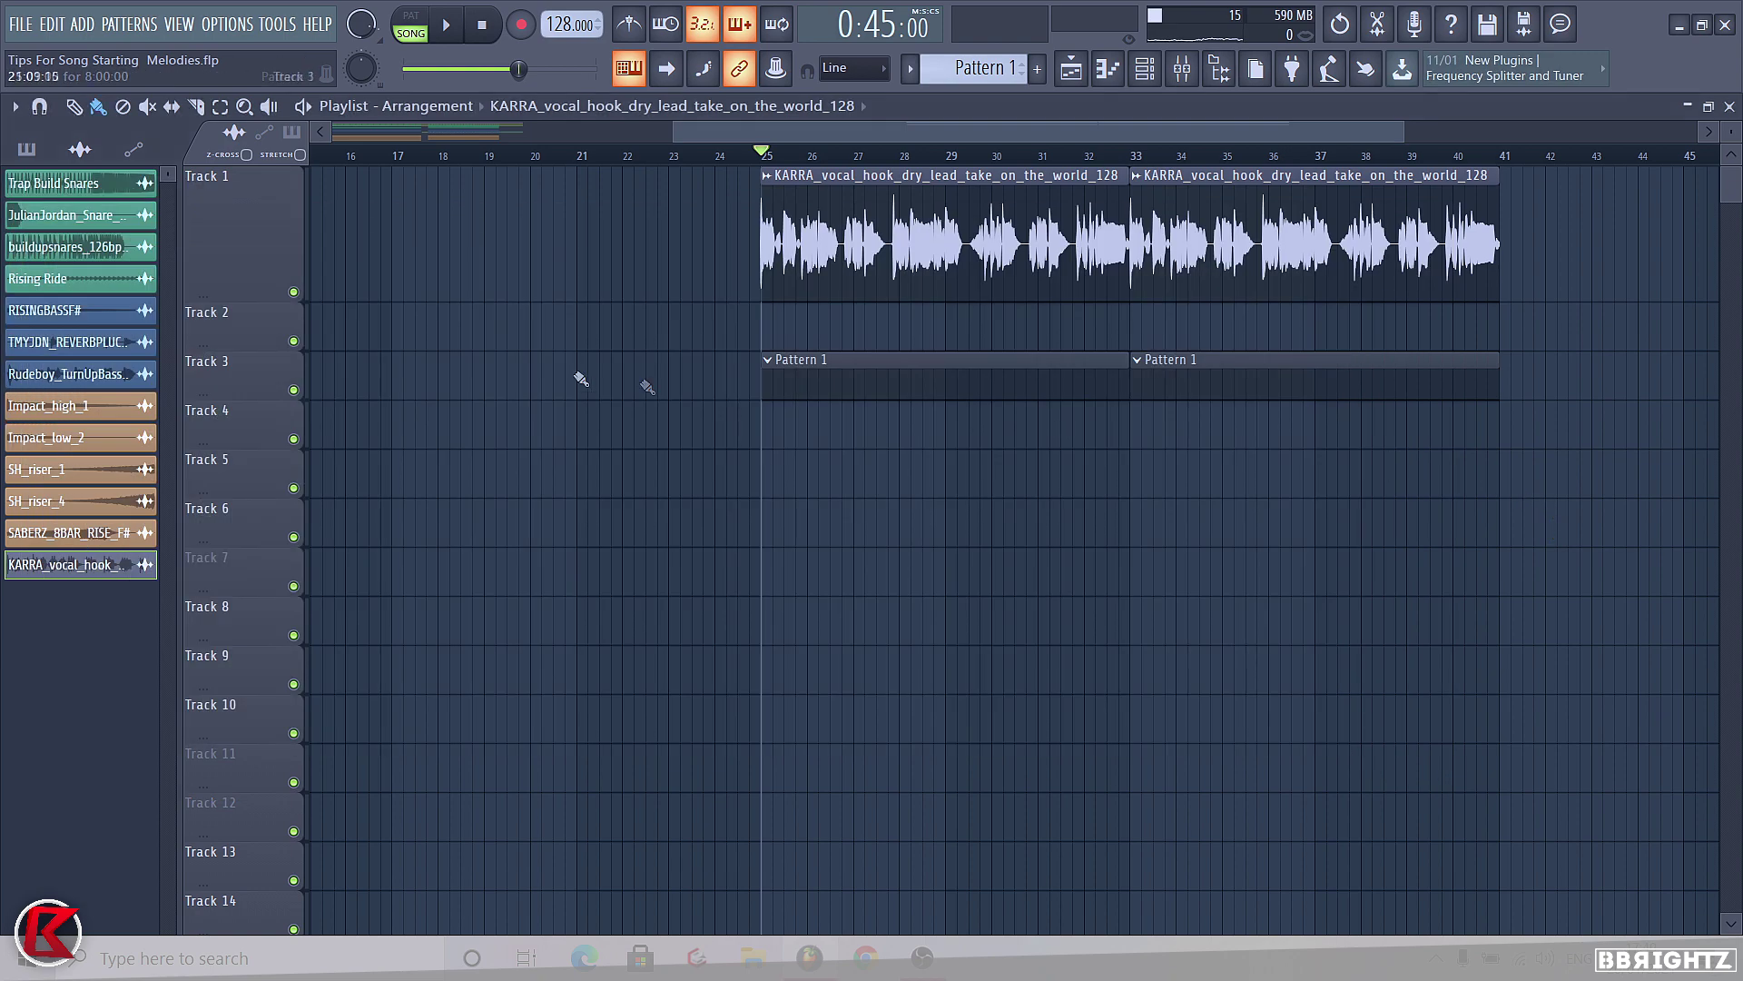
key("space")
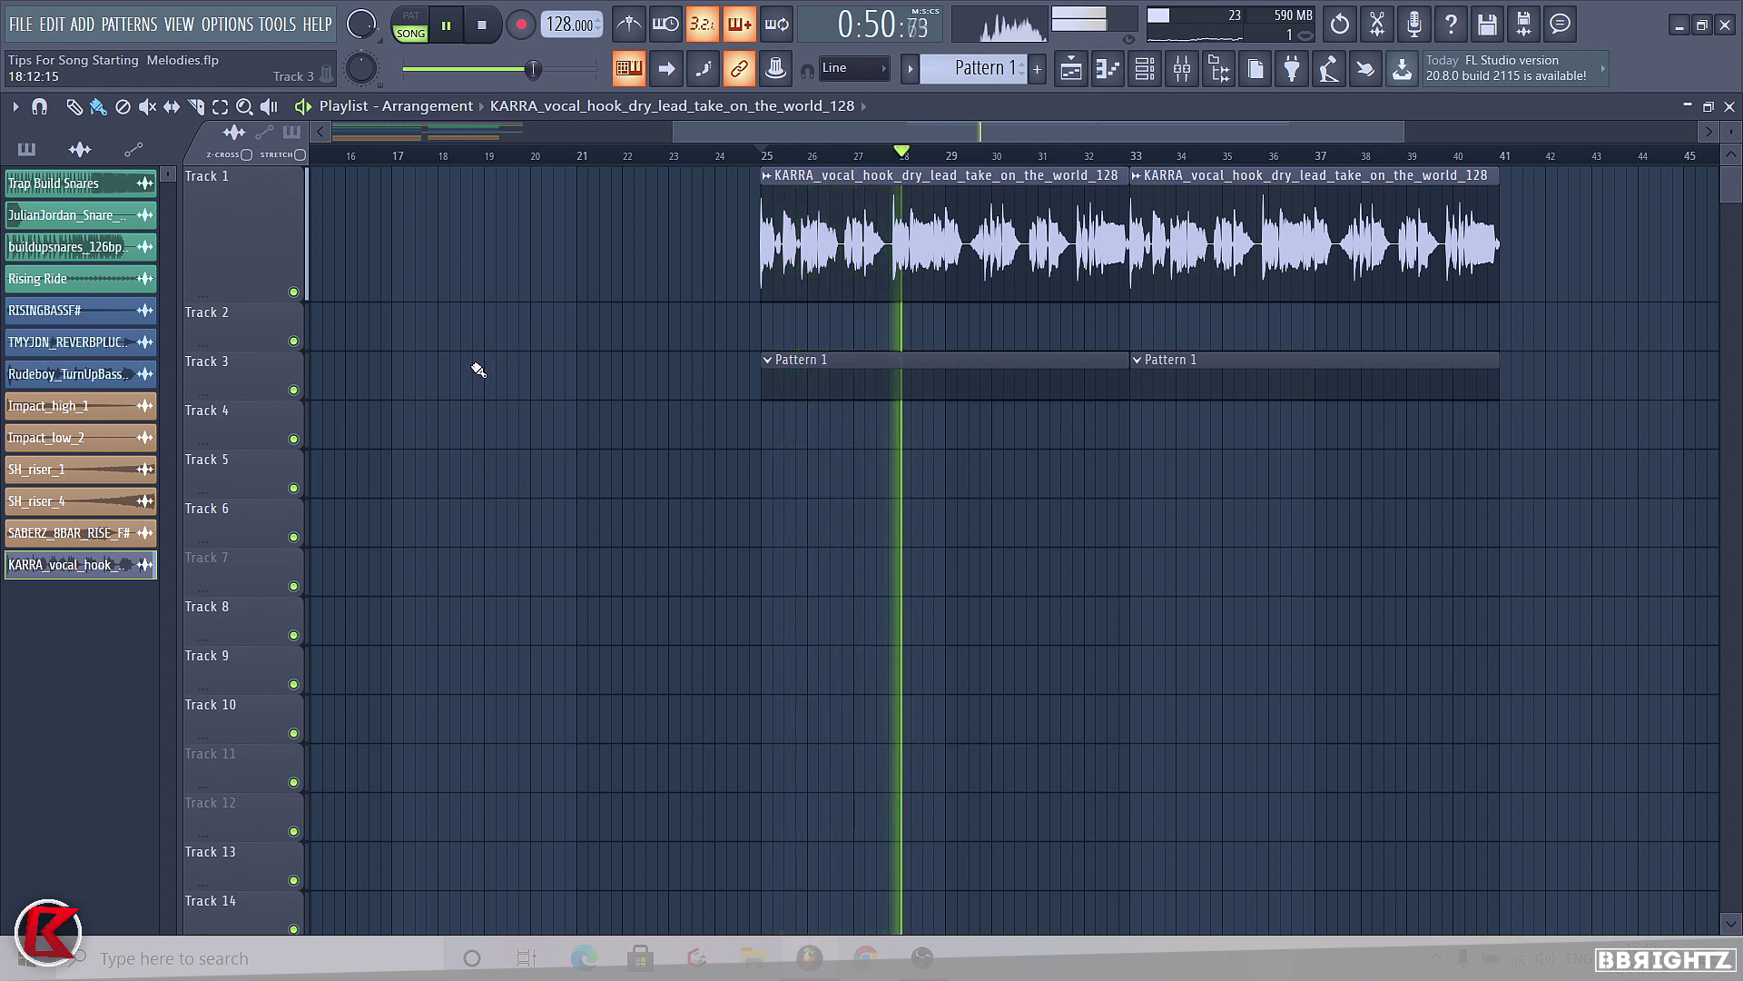
key("space")
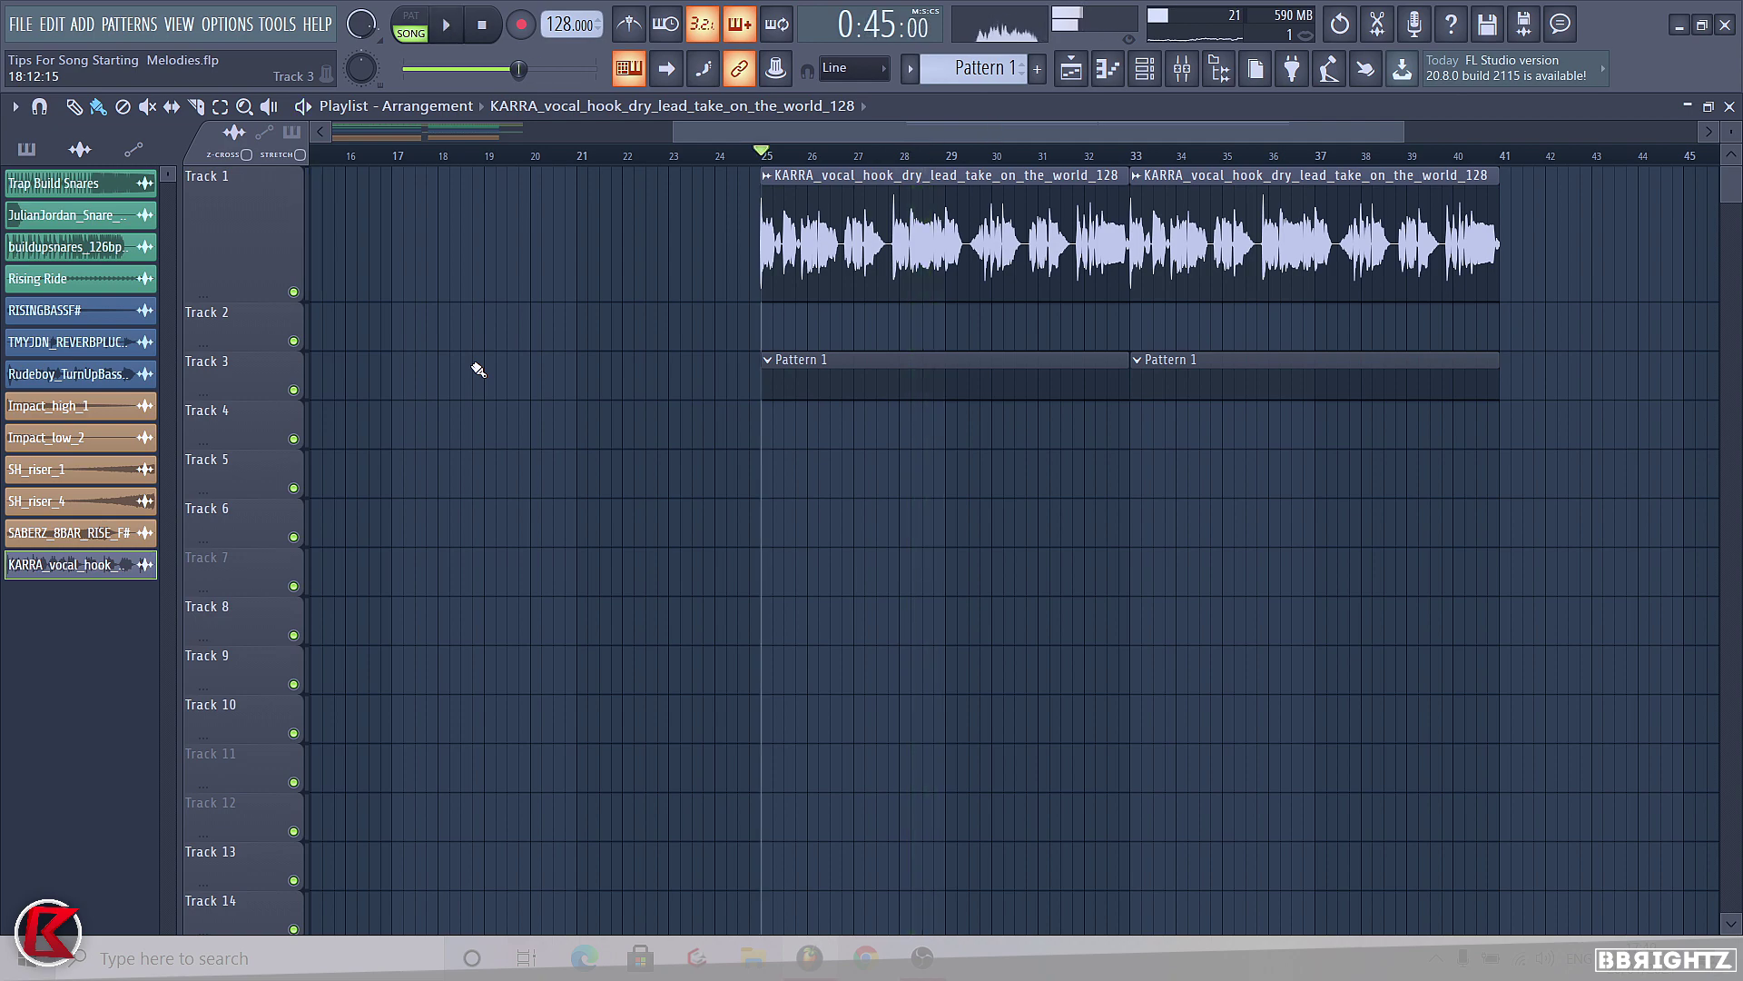
Add a Sylenth1 channel with the REVRSP1_Arsen Reese Bass preset, test its notes and set oscillator A1's octave to -2
left_click(804, 396)
left_click(1145, 70)
left_click(85, 25)
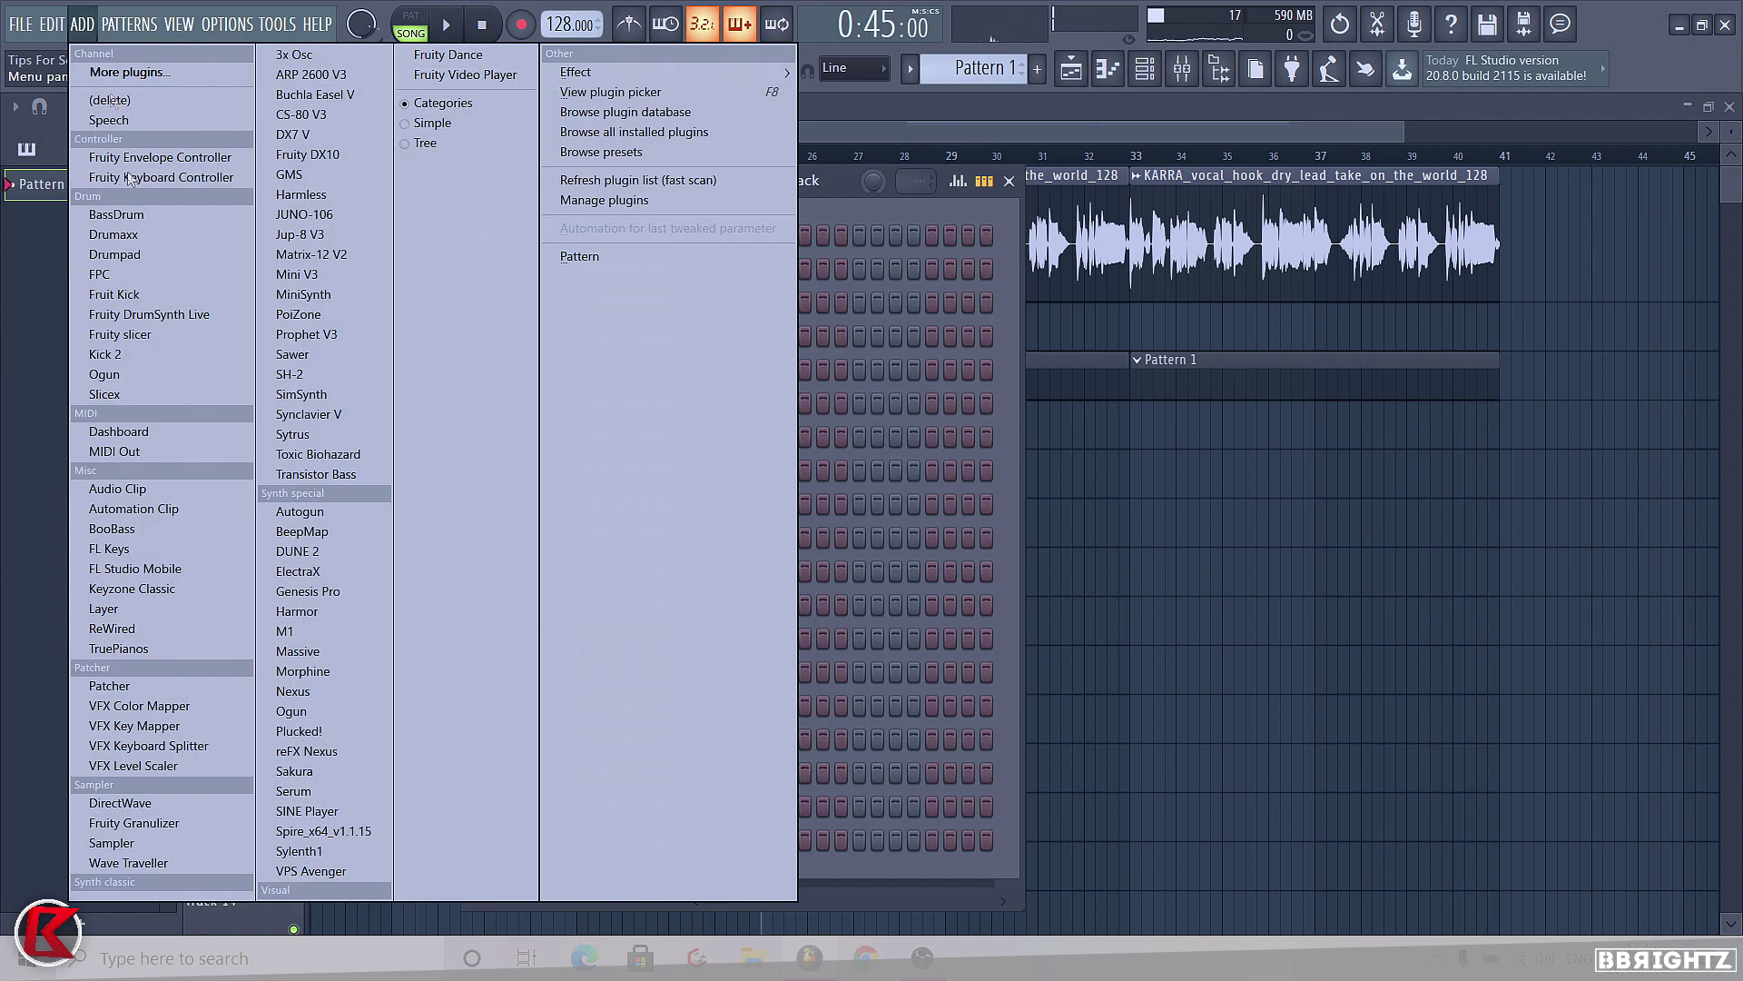
left_click(300, 851)
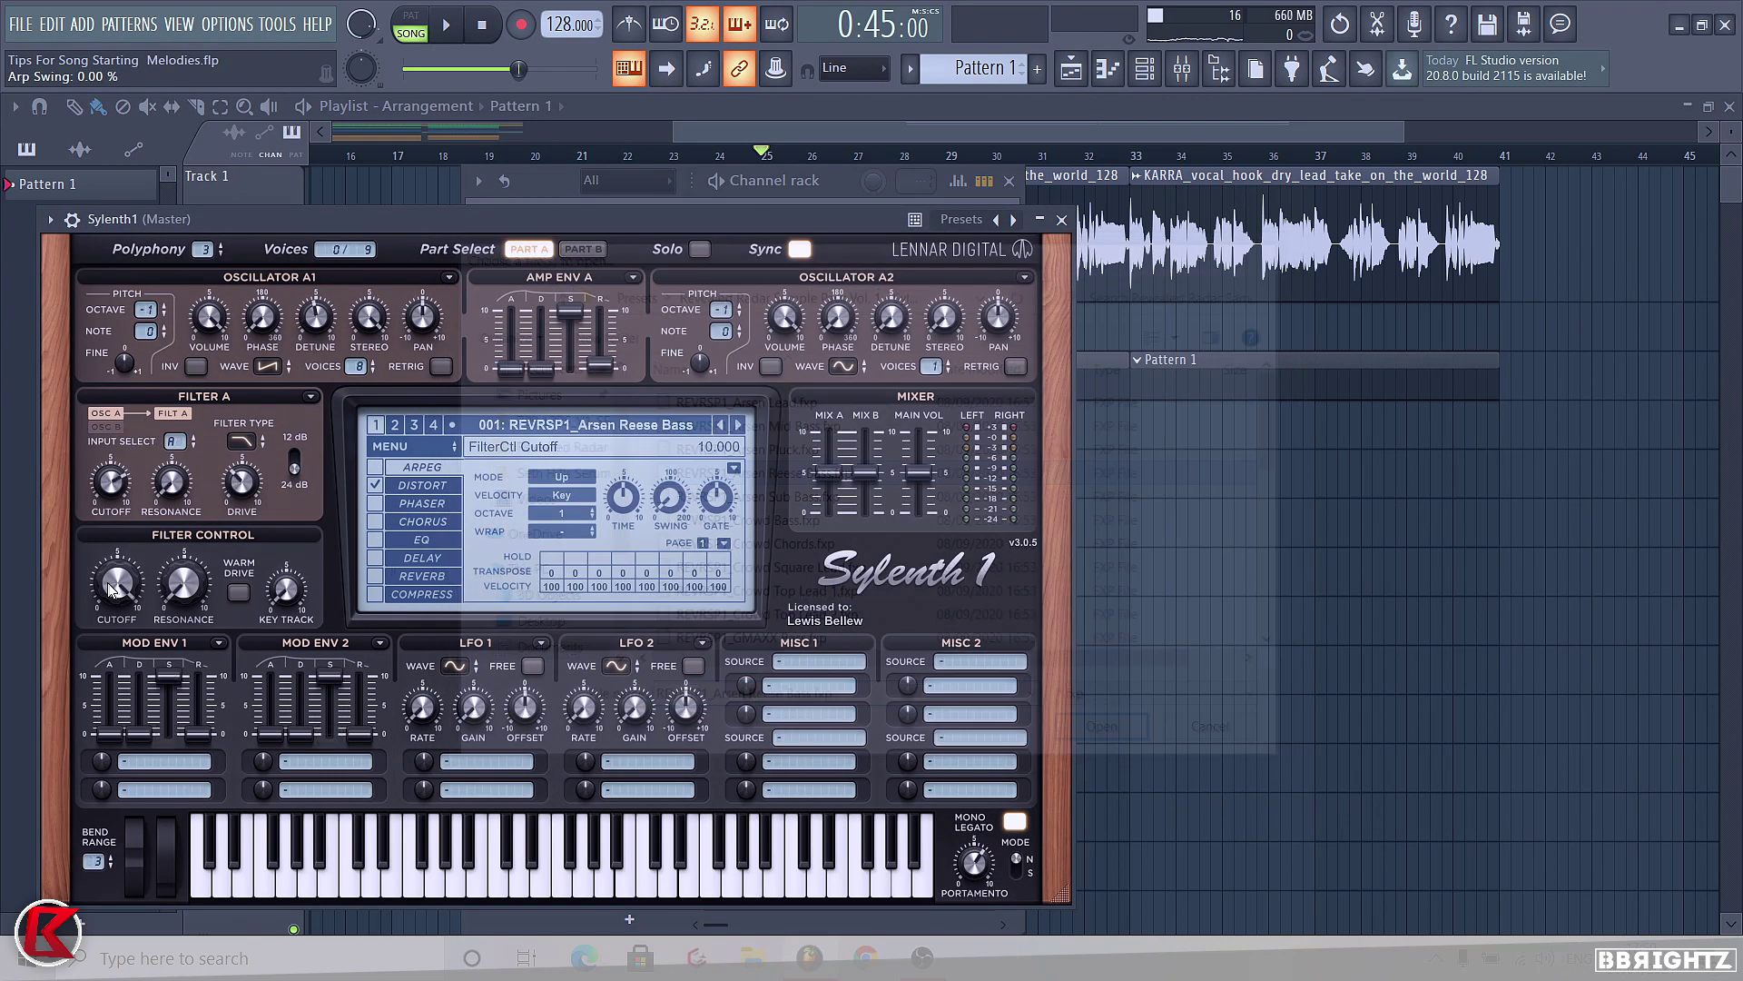
key("c")
key("c")
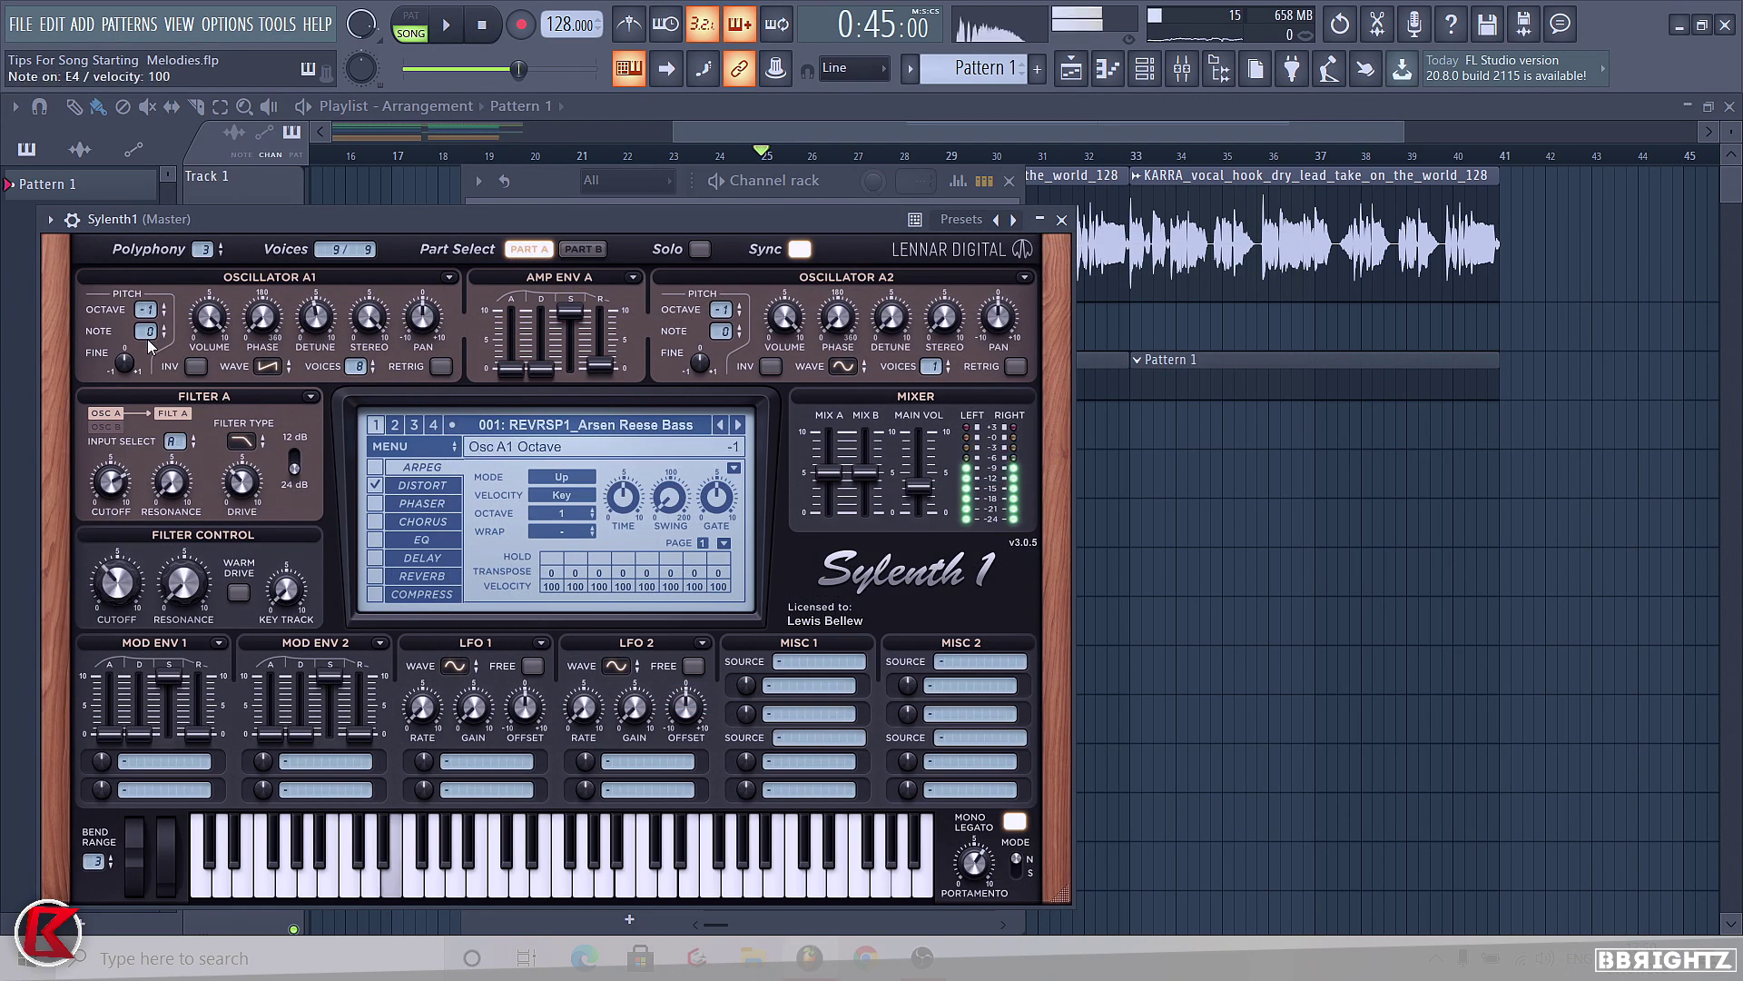
key("c")
Lower Sylenth1's main volume to 2.345 and try out bass notes over the playing vocal from bar 25
key("space")
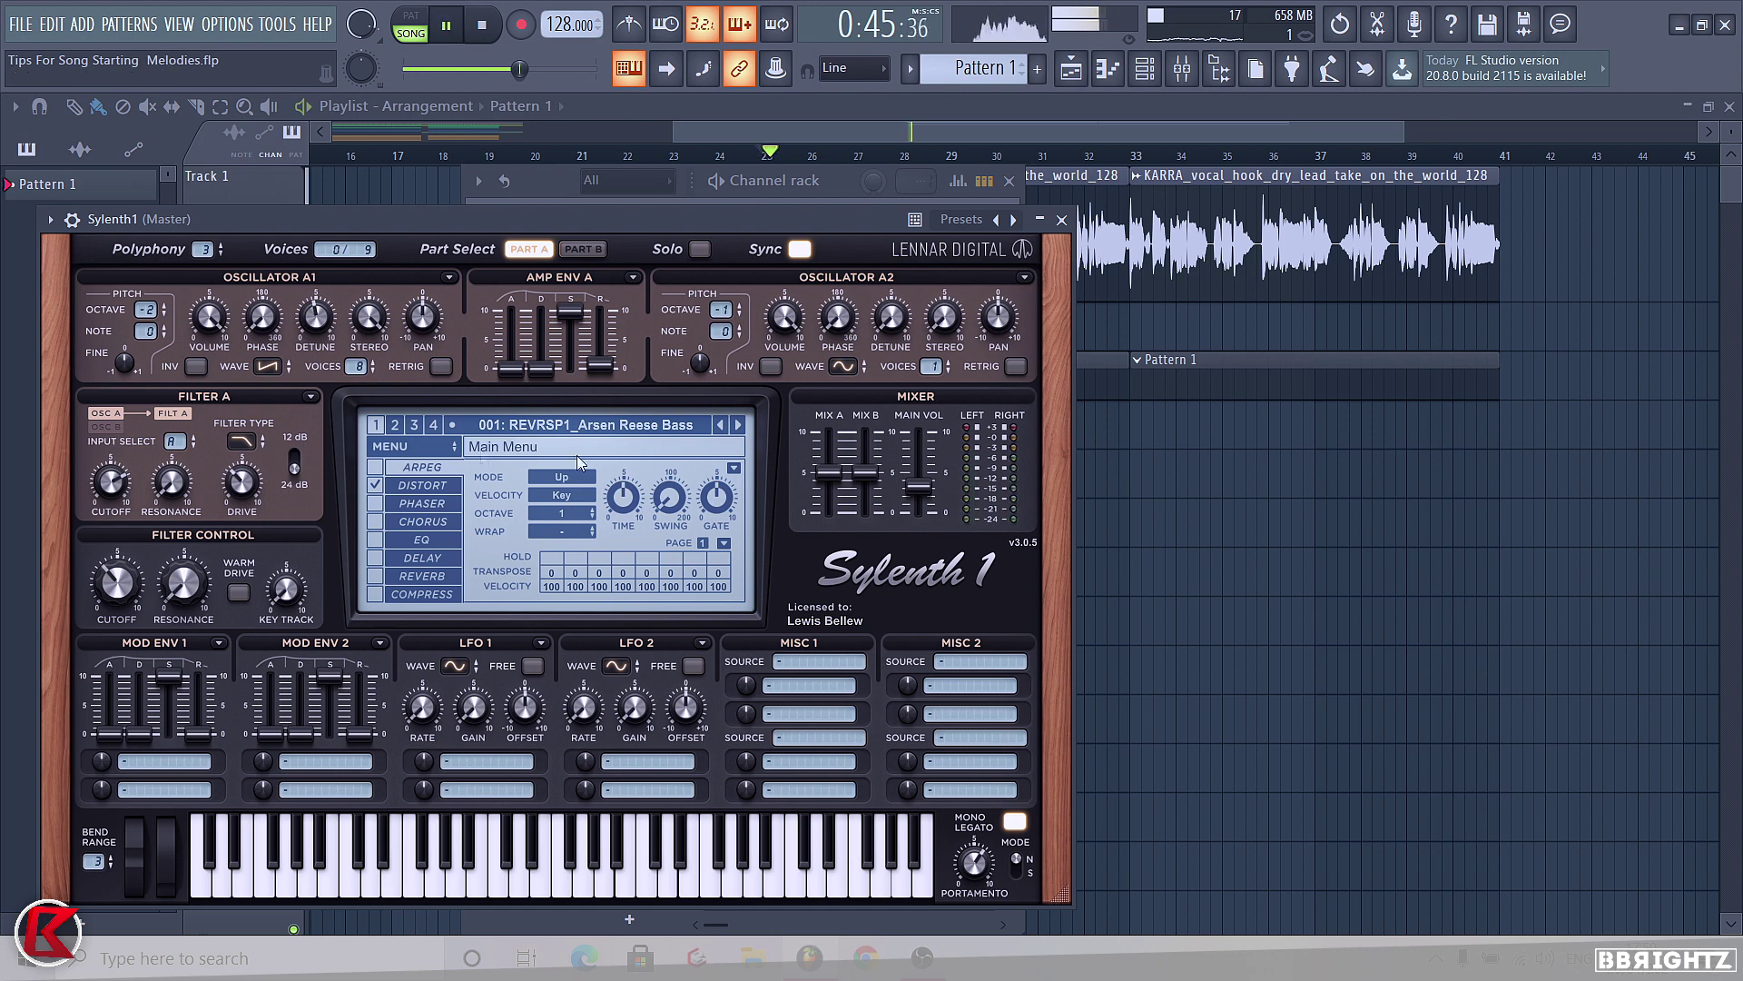
mouse_move(919, 488)
left_mouse_down()
mouse_move(914, 520)
mouse_move(913, 492)
left_mouse_up()
key("q")
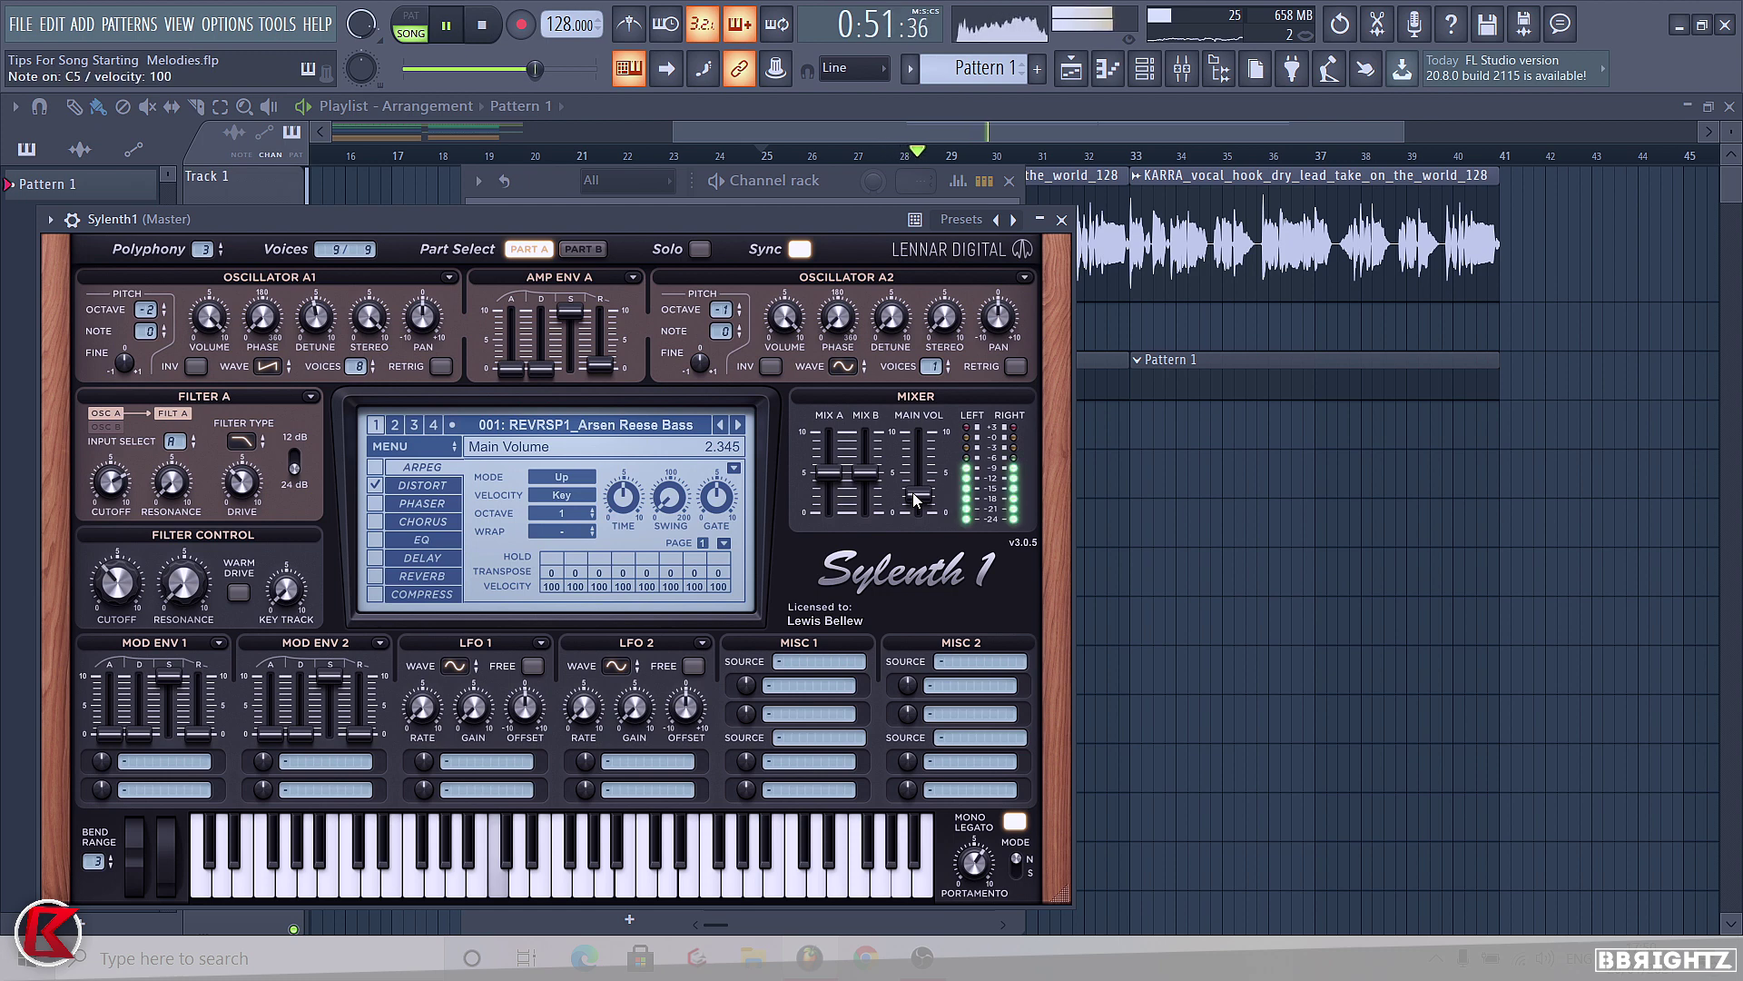
key("w")
key("c")
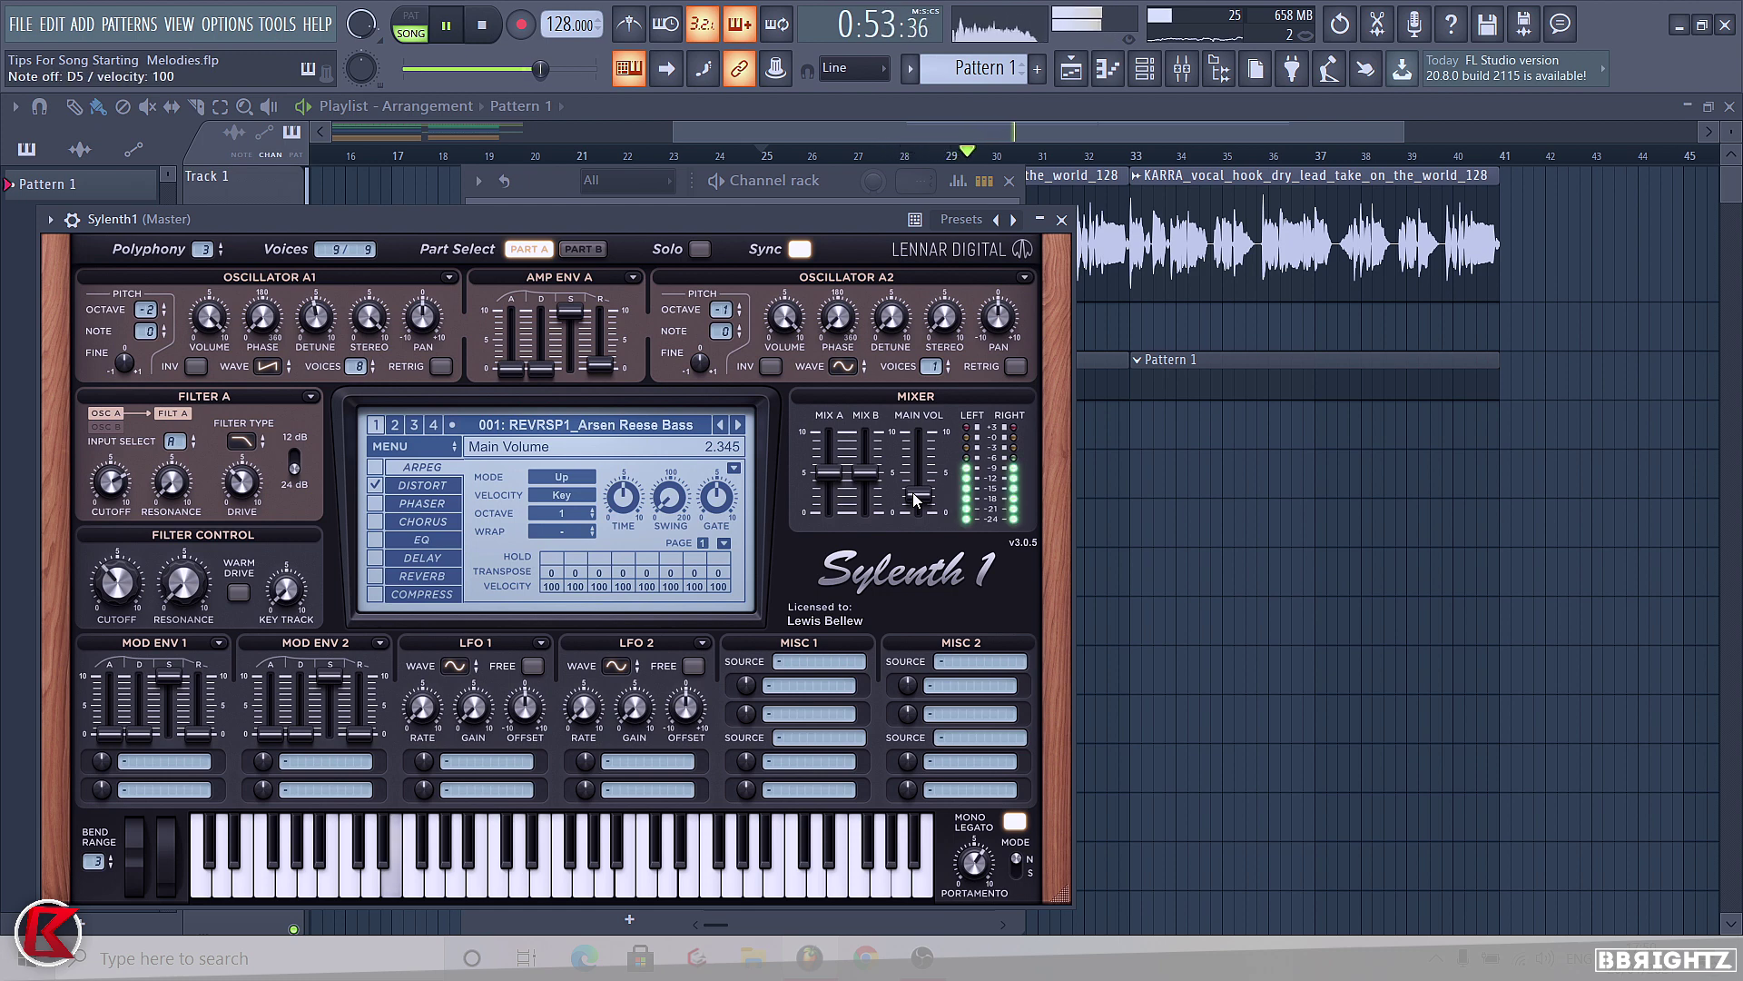
key("space")
left_click(1176, 372)
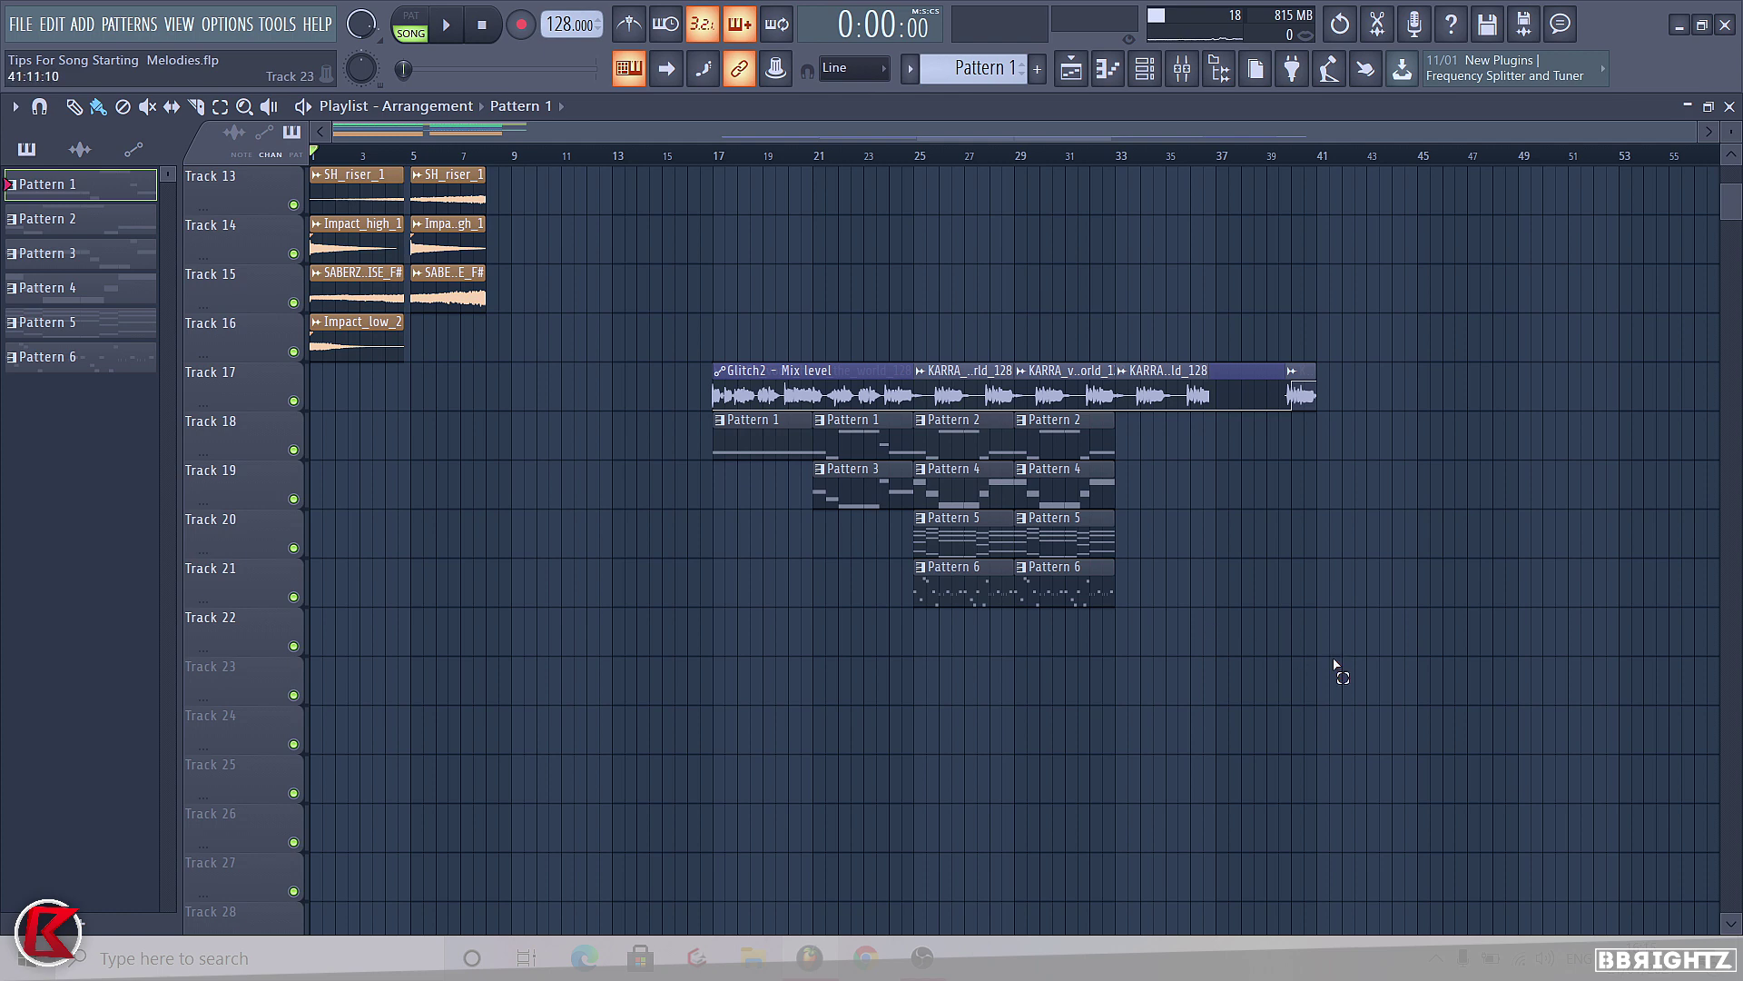
Examine the pattern clips on Tracks 18 to 21 under the vocal, and play the arrangement from bar 17
left_click_drag(1335, 666, 695, 441)
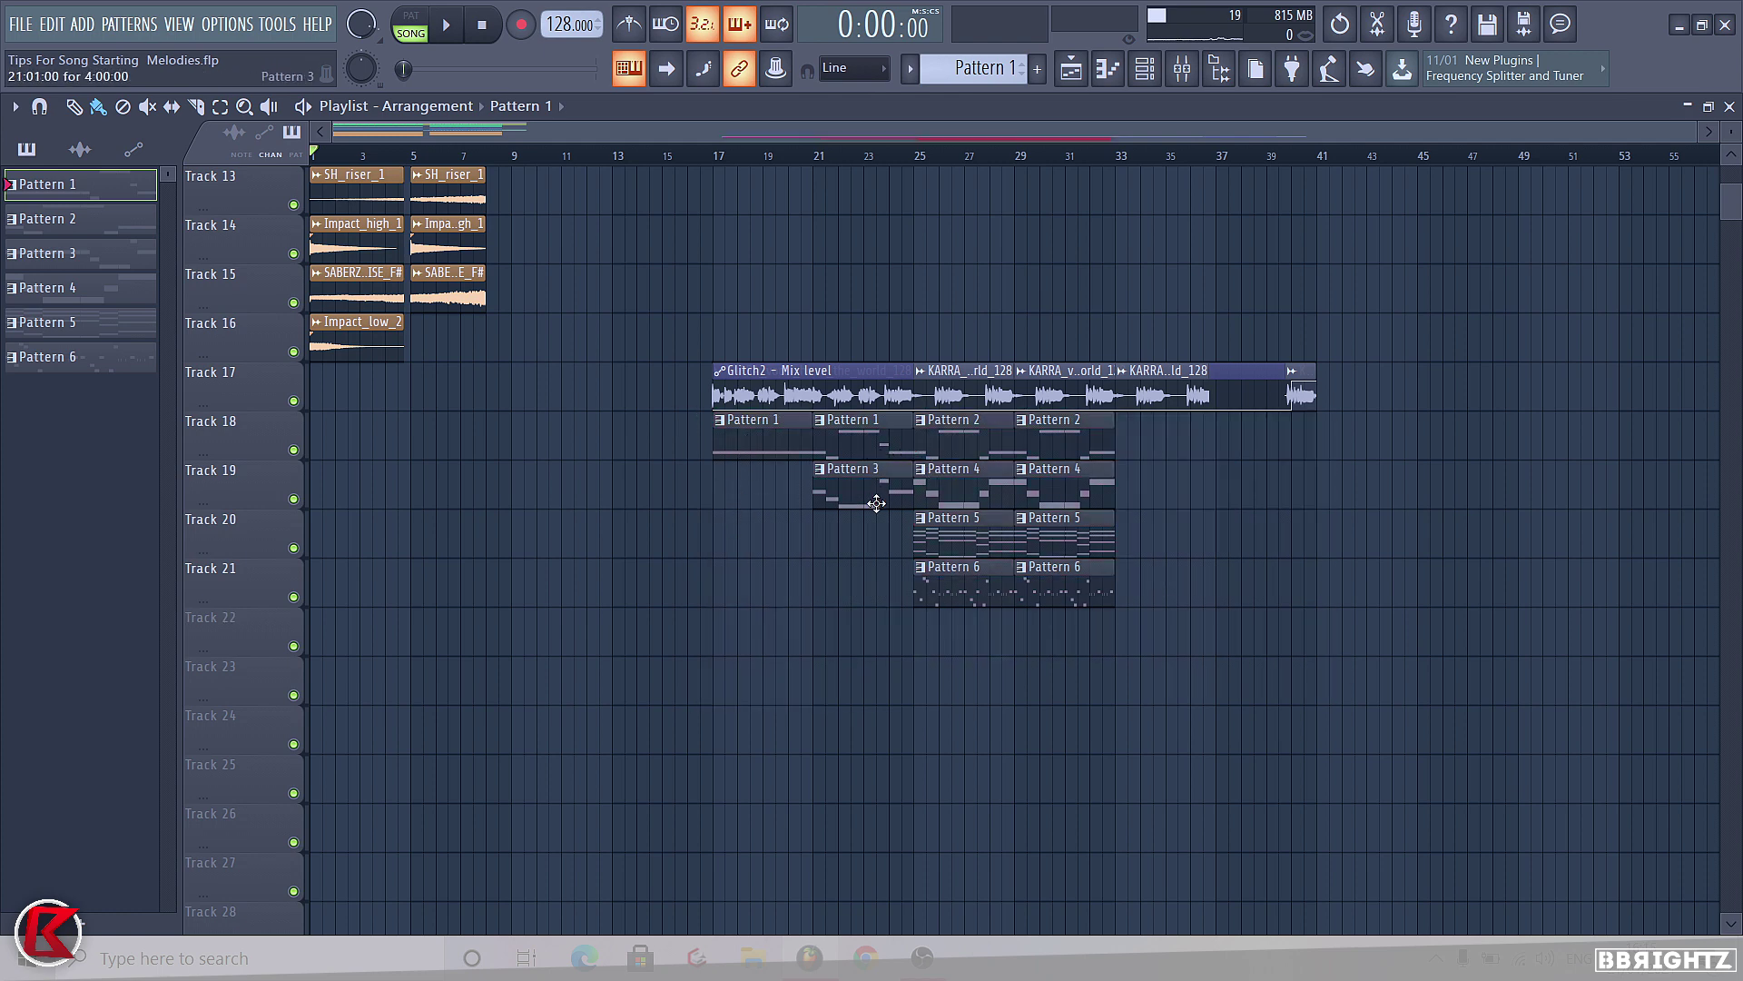
left_click(960, 539)
left_click(961, 578)
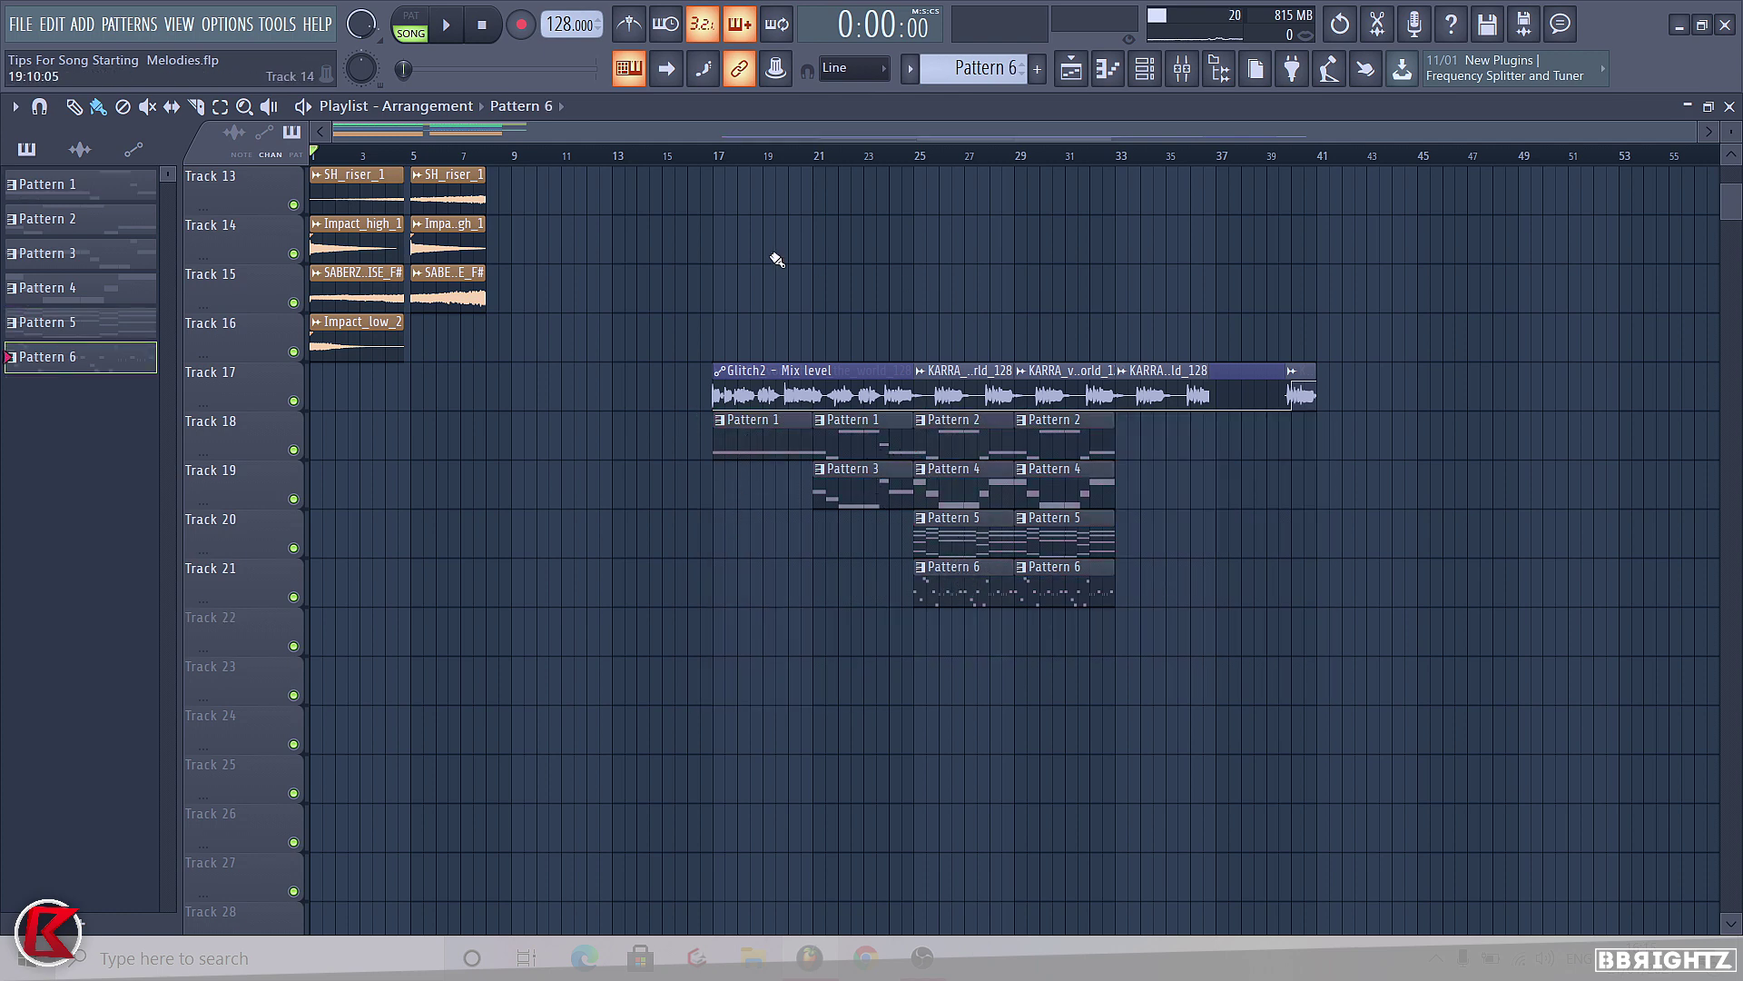
left_click(719, 156)
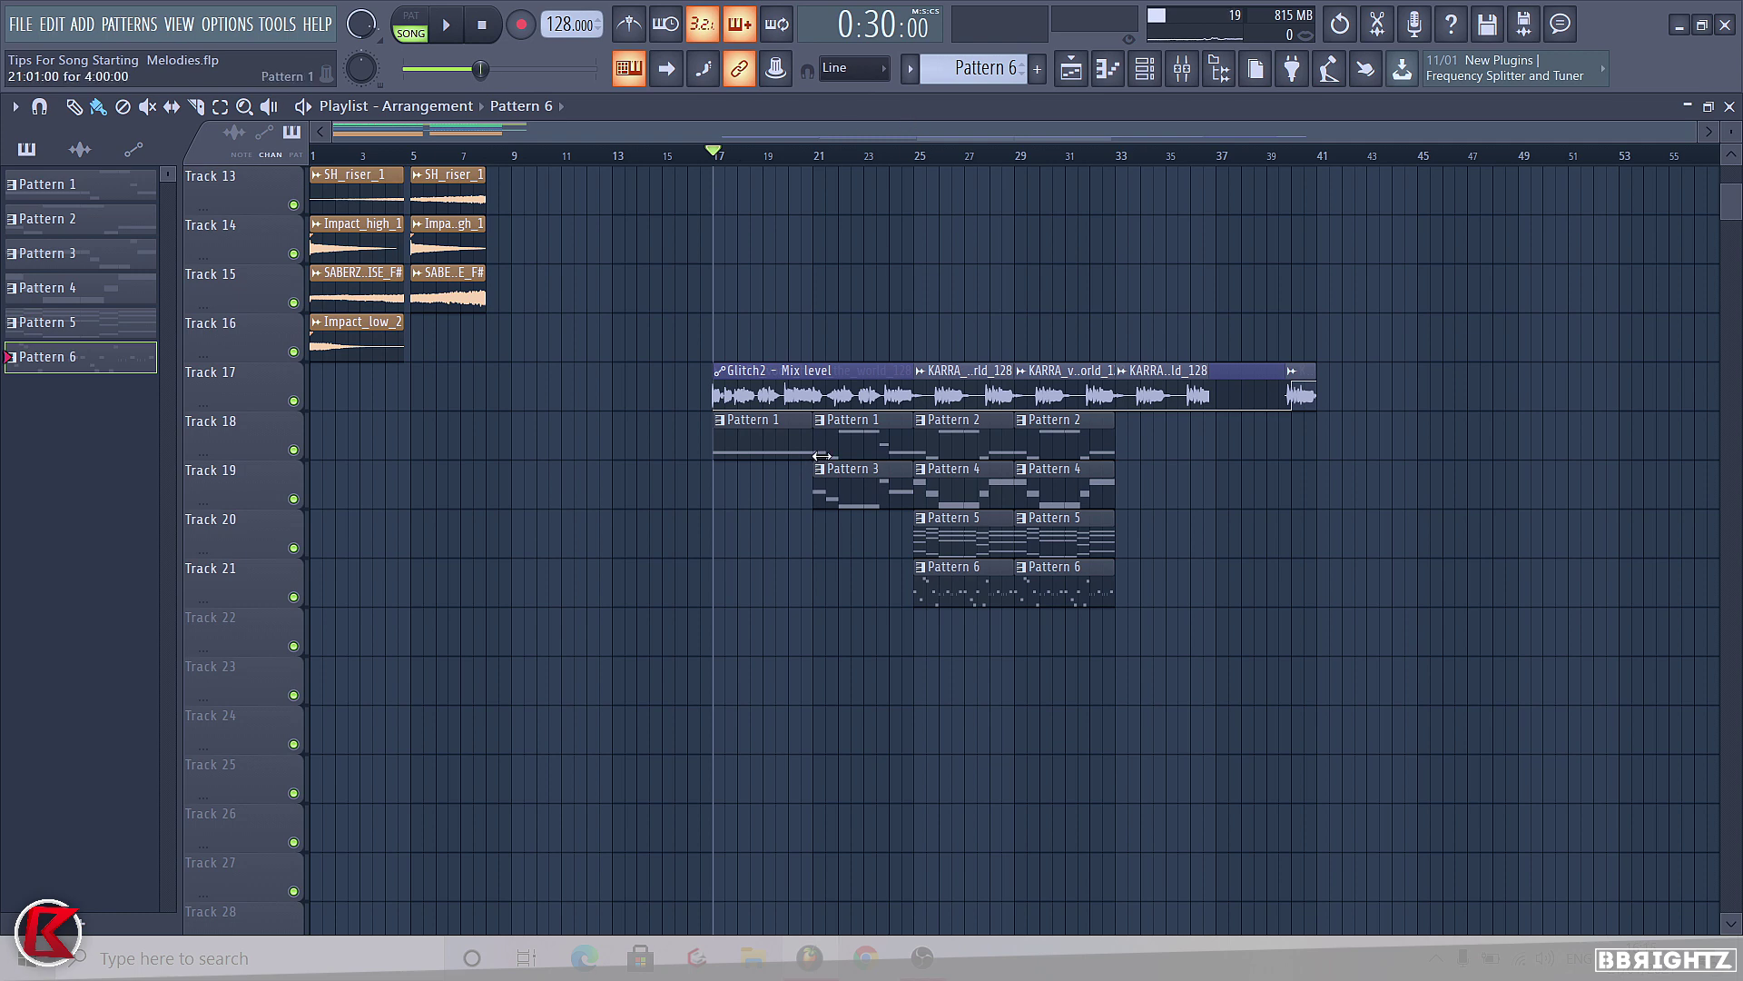
key("space")
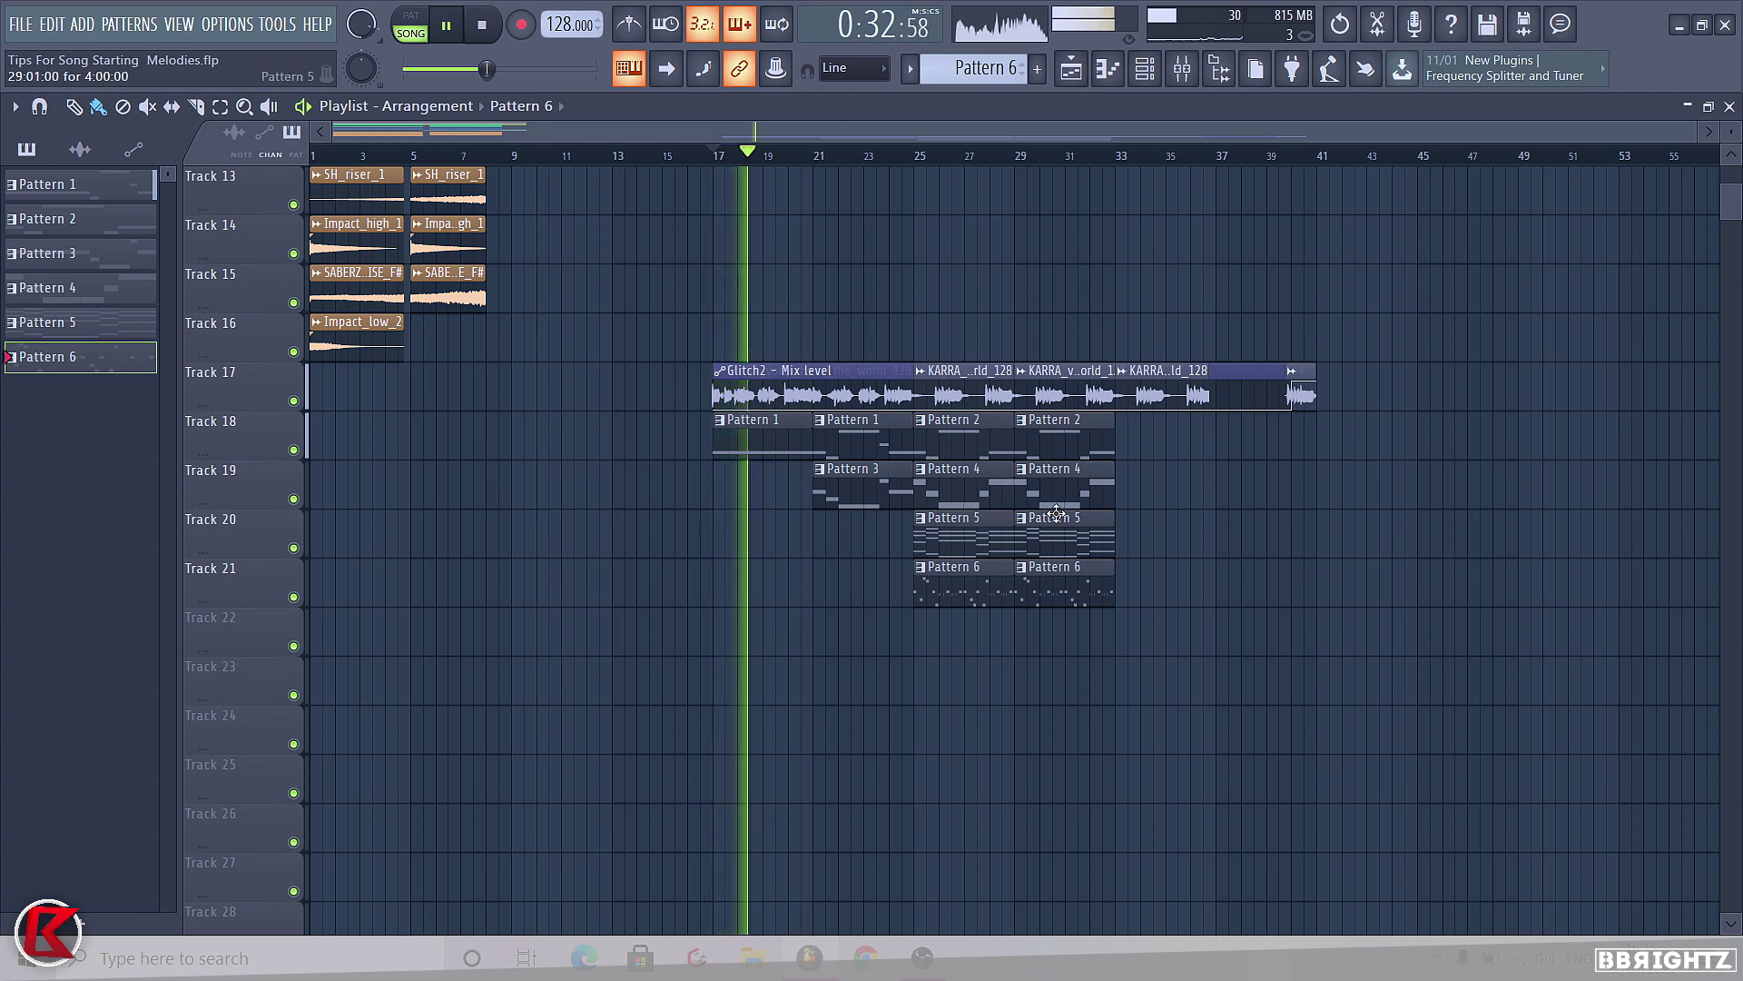
Rebalance the mixer levels of Reese Bass, Reese Bass #2 (-6.7 dB), DUNE 2 and DUNE 2 #2 (-7.6 dB) while the arrangement plays
left_click(991, 395)
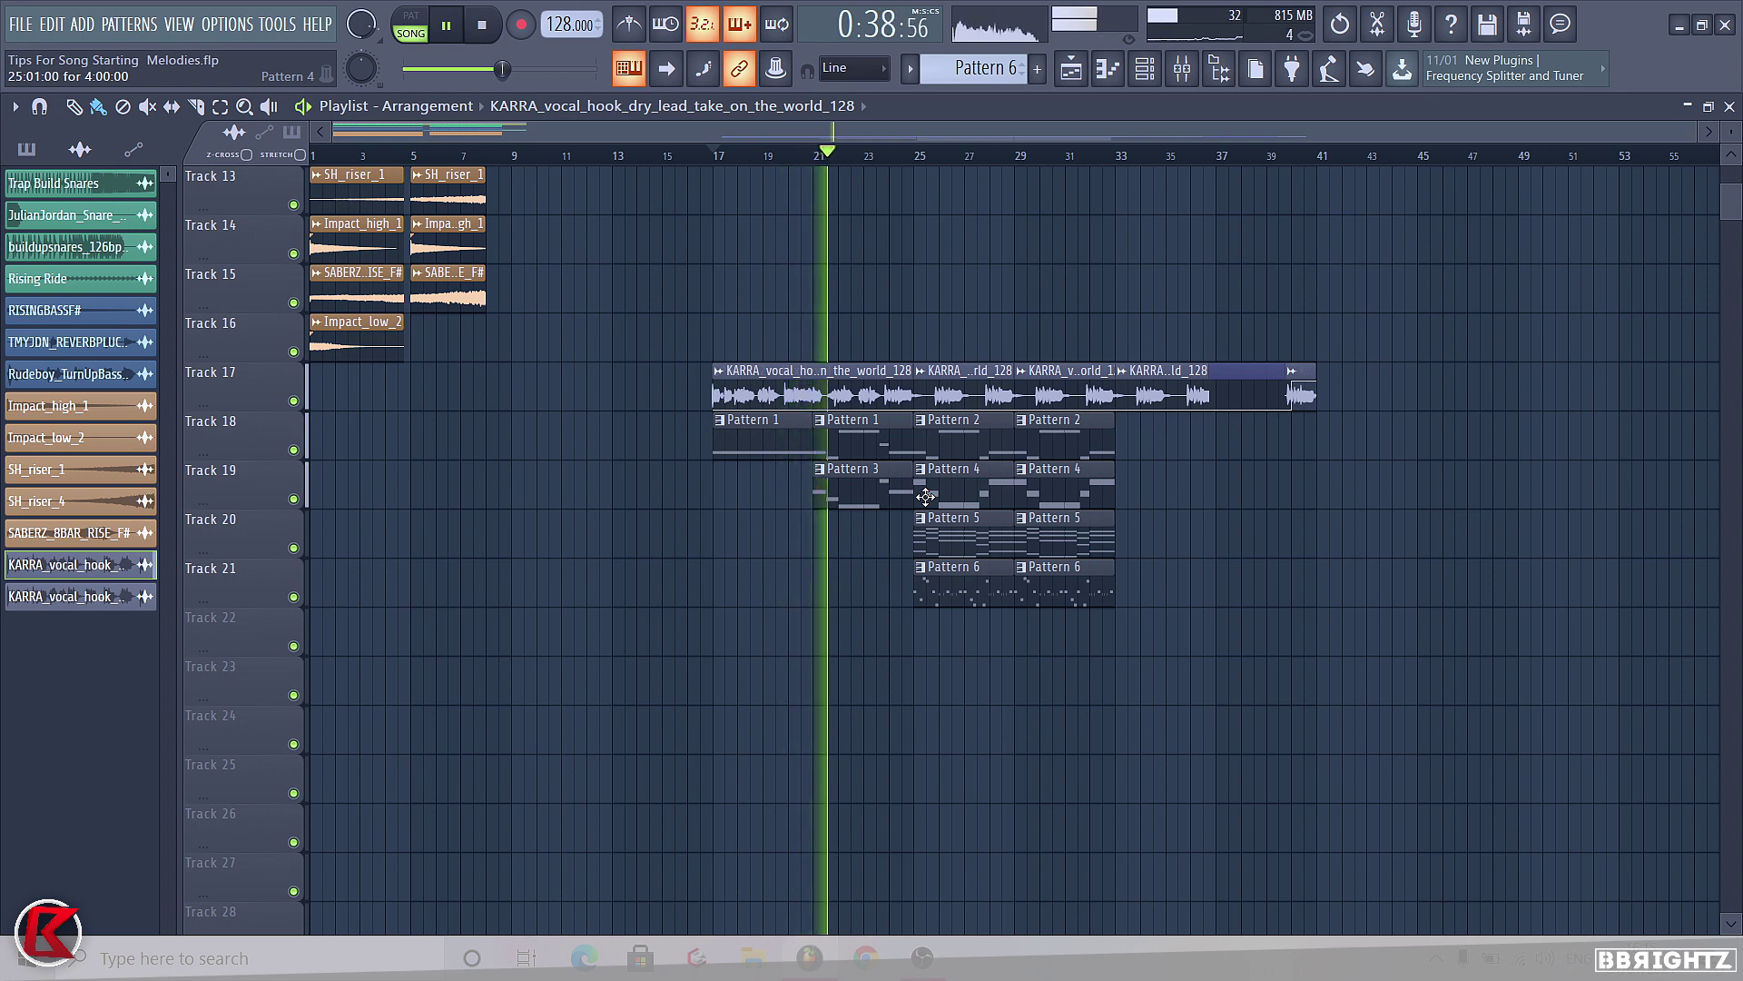
left_click(1189, 73)
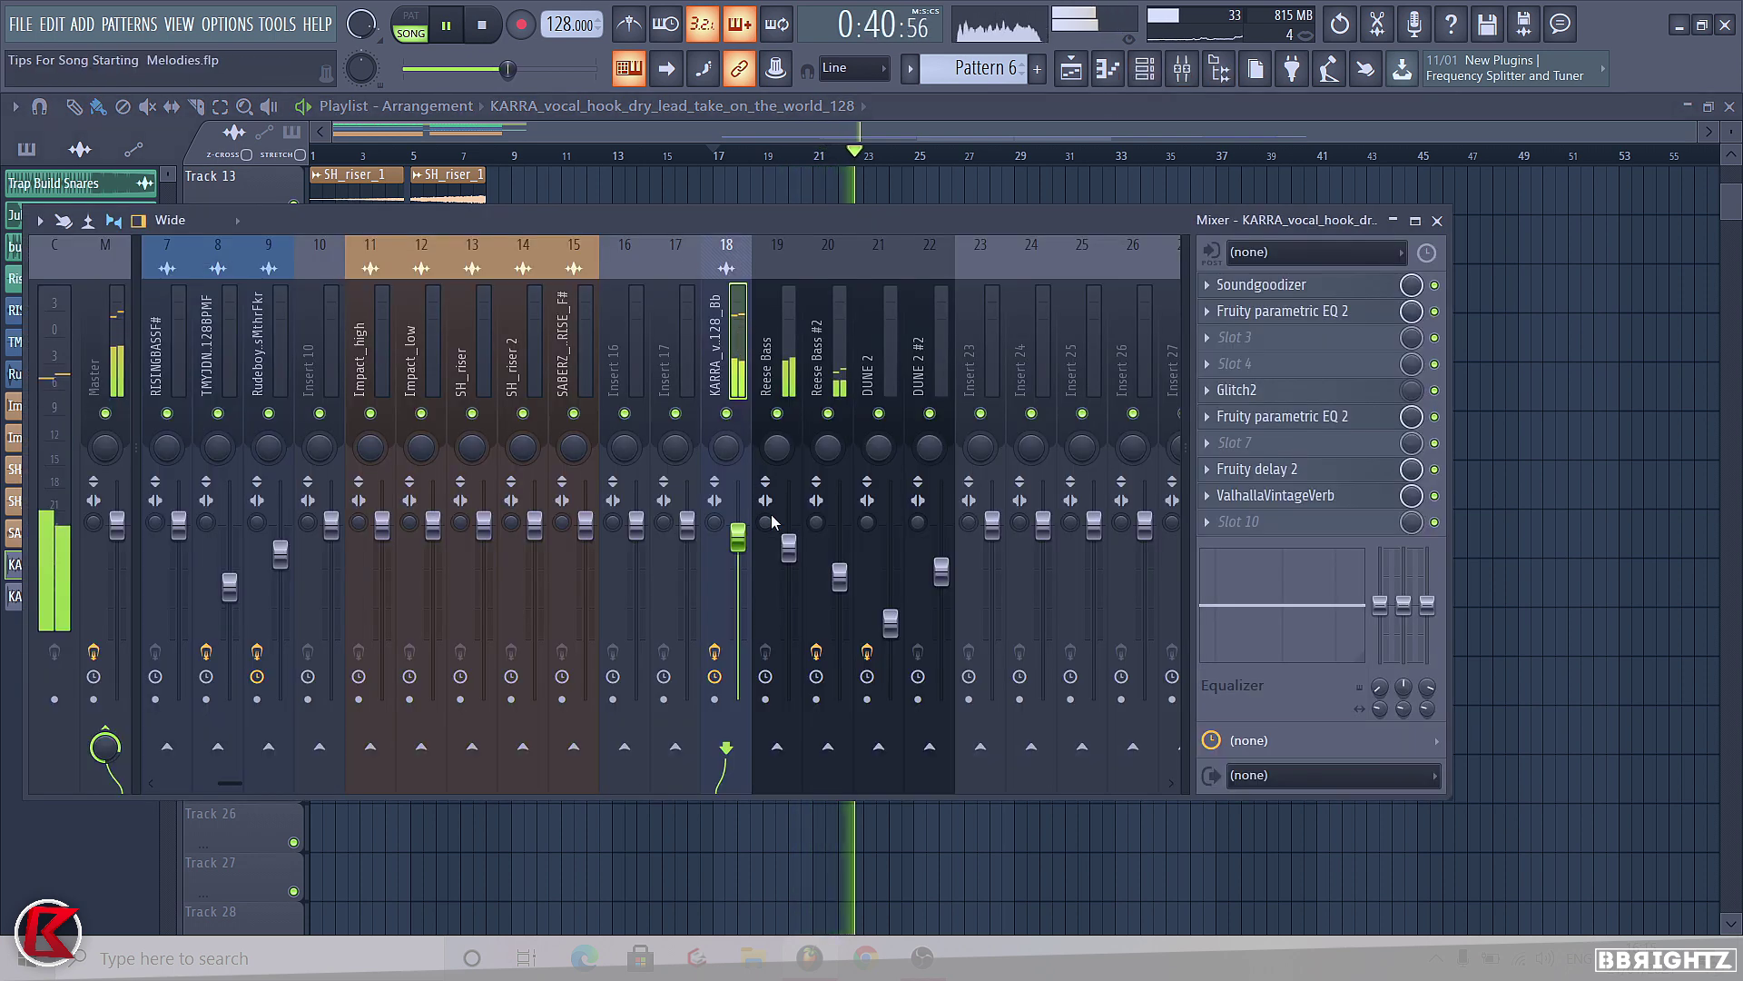
left_click(788, 530)
left_click(839, 575)
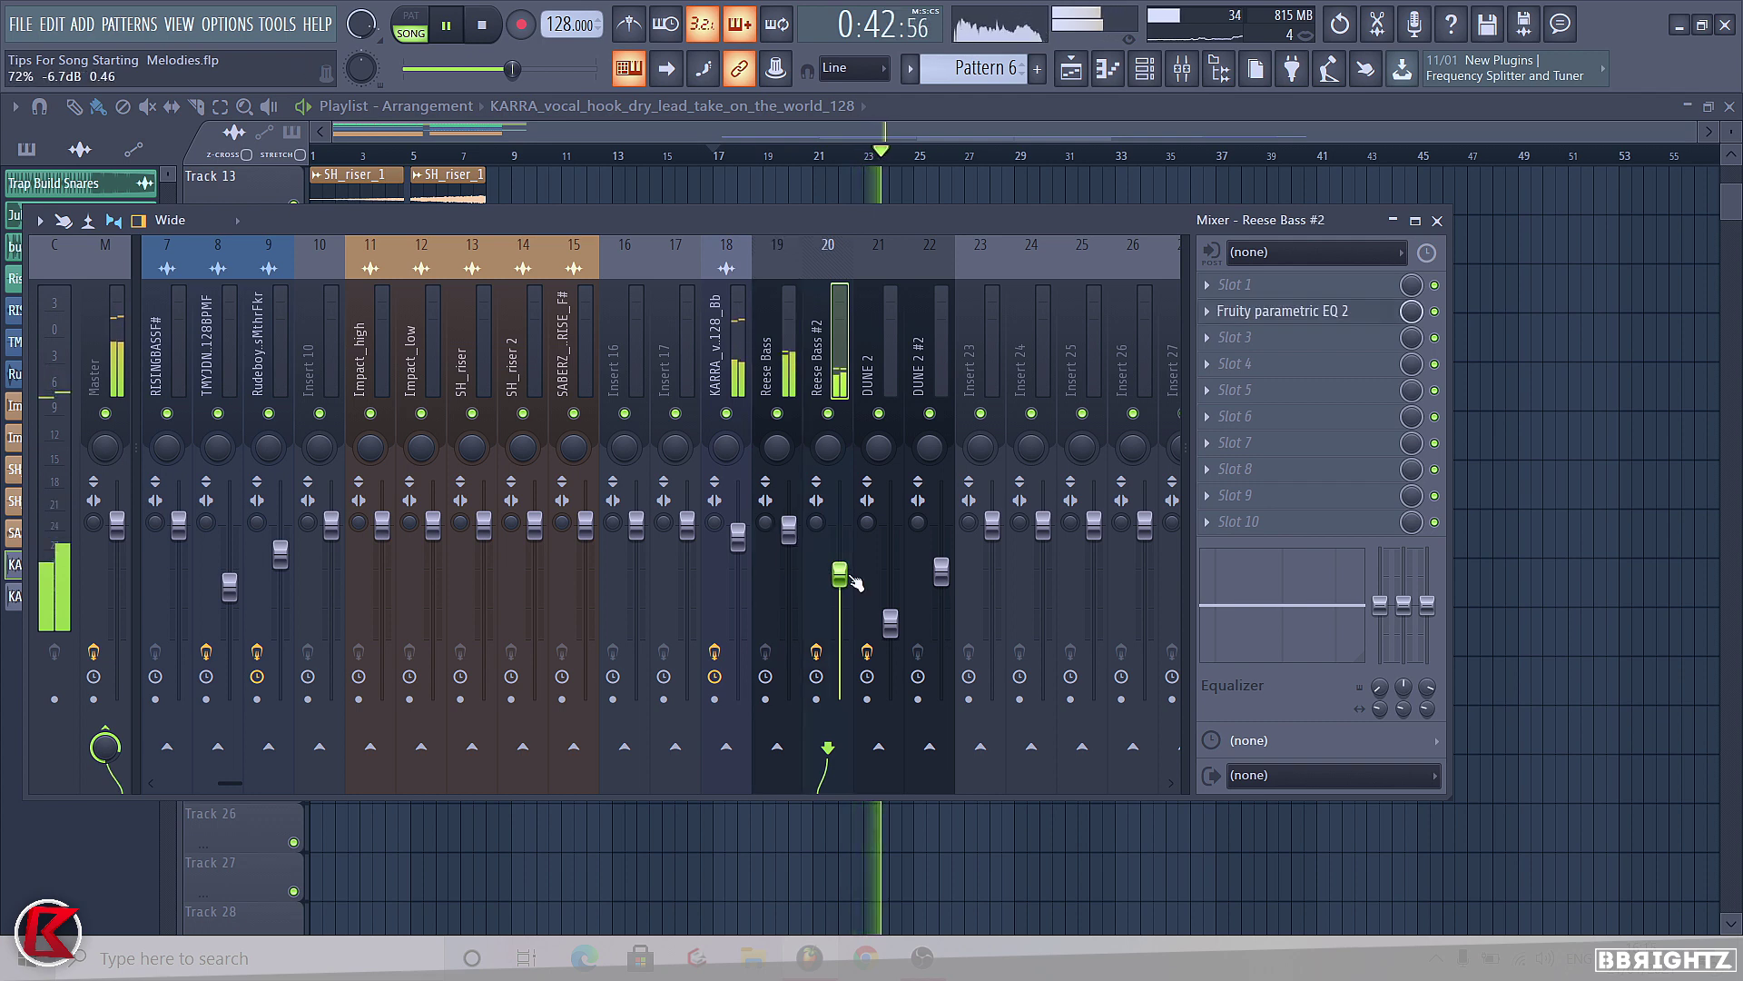
left_click(942, 574)
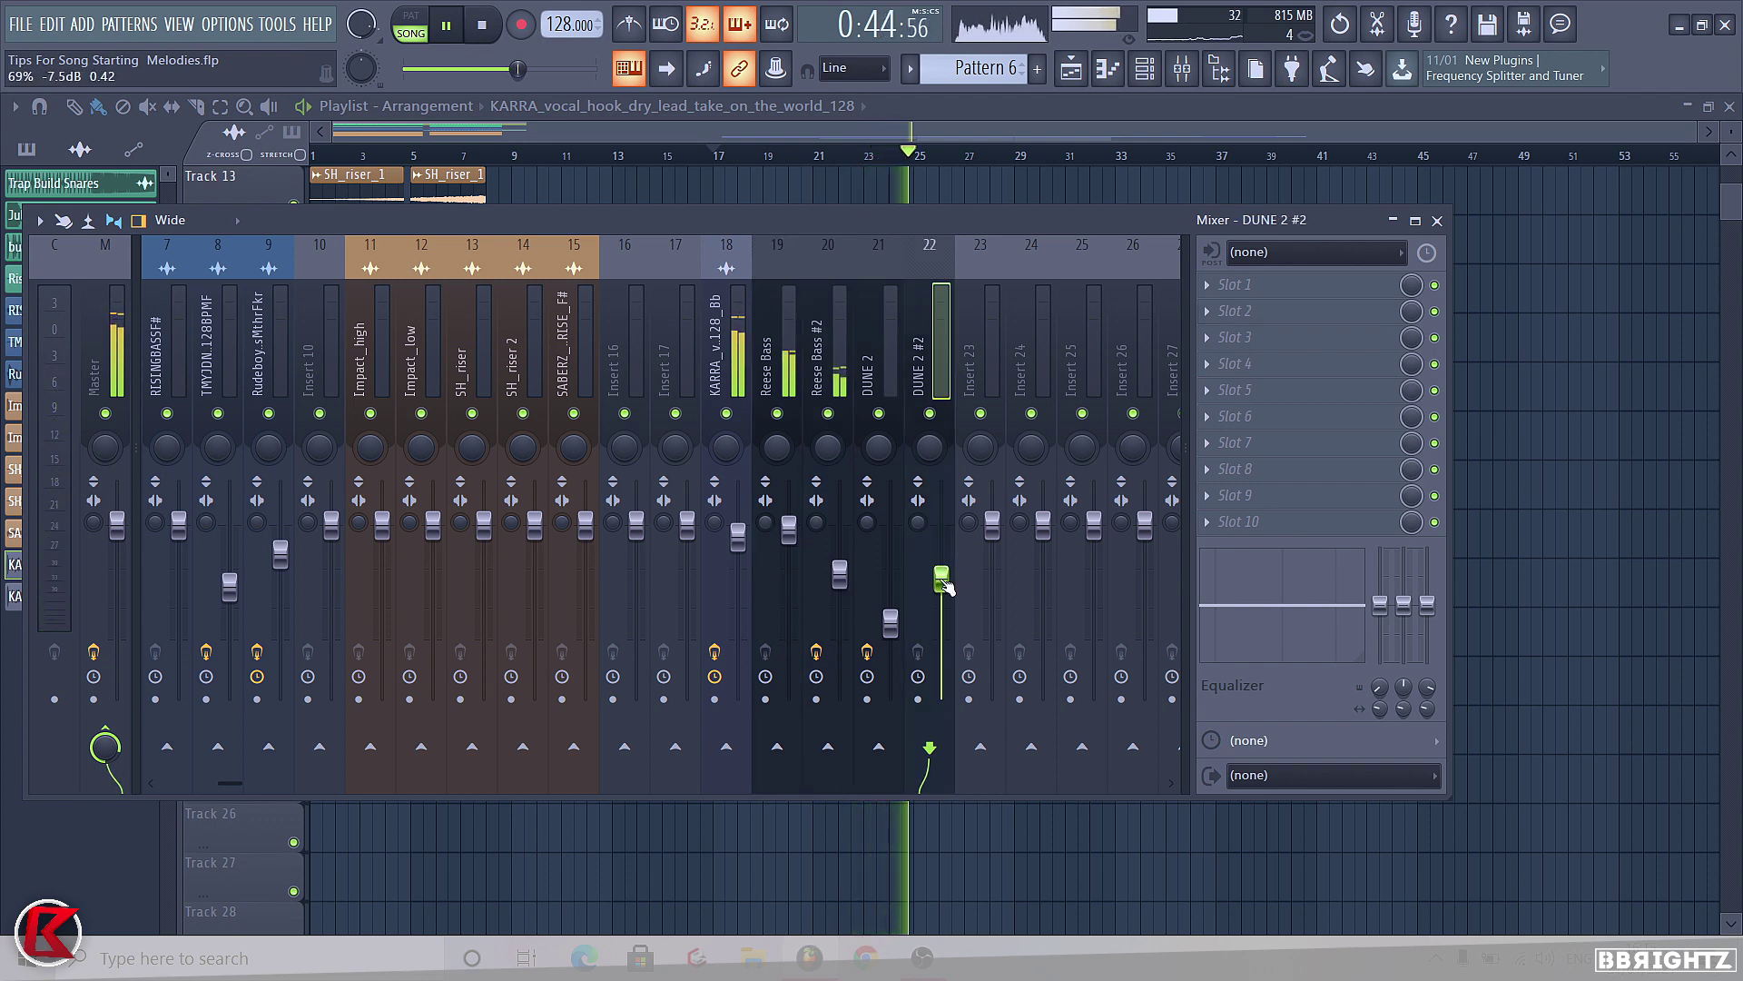
left_click_drag(943, 575, 942, 580)
left_click(890, 618)
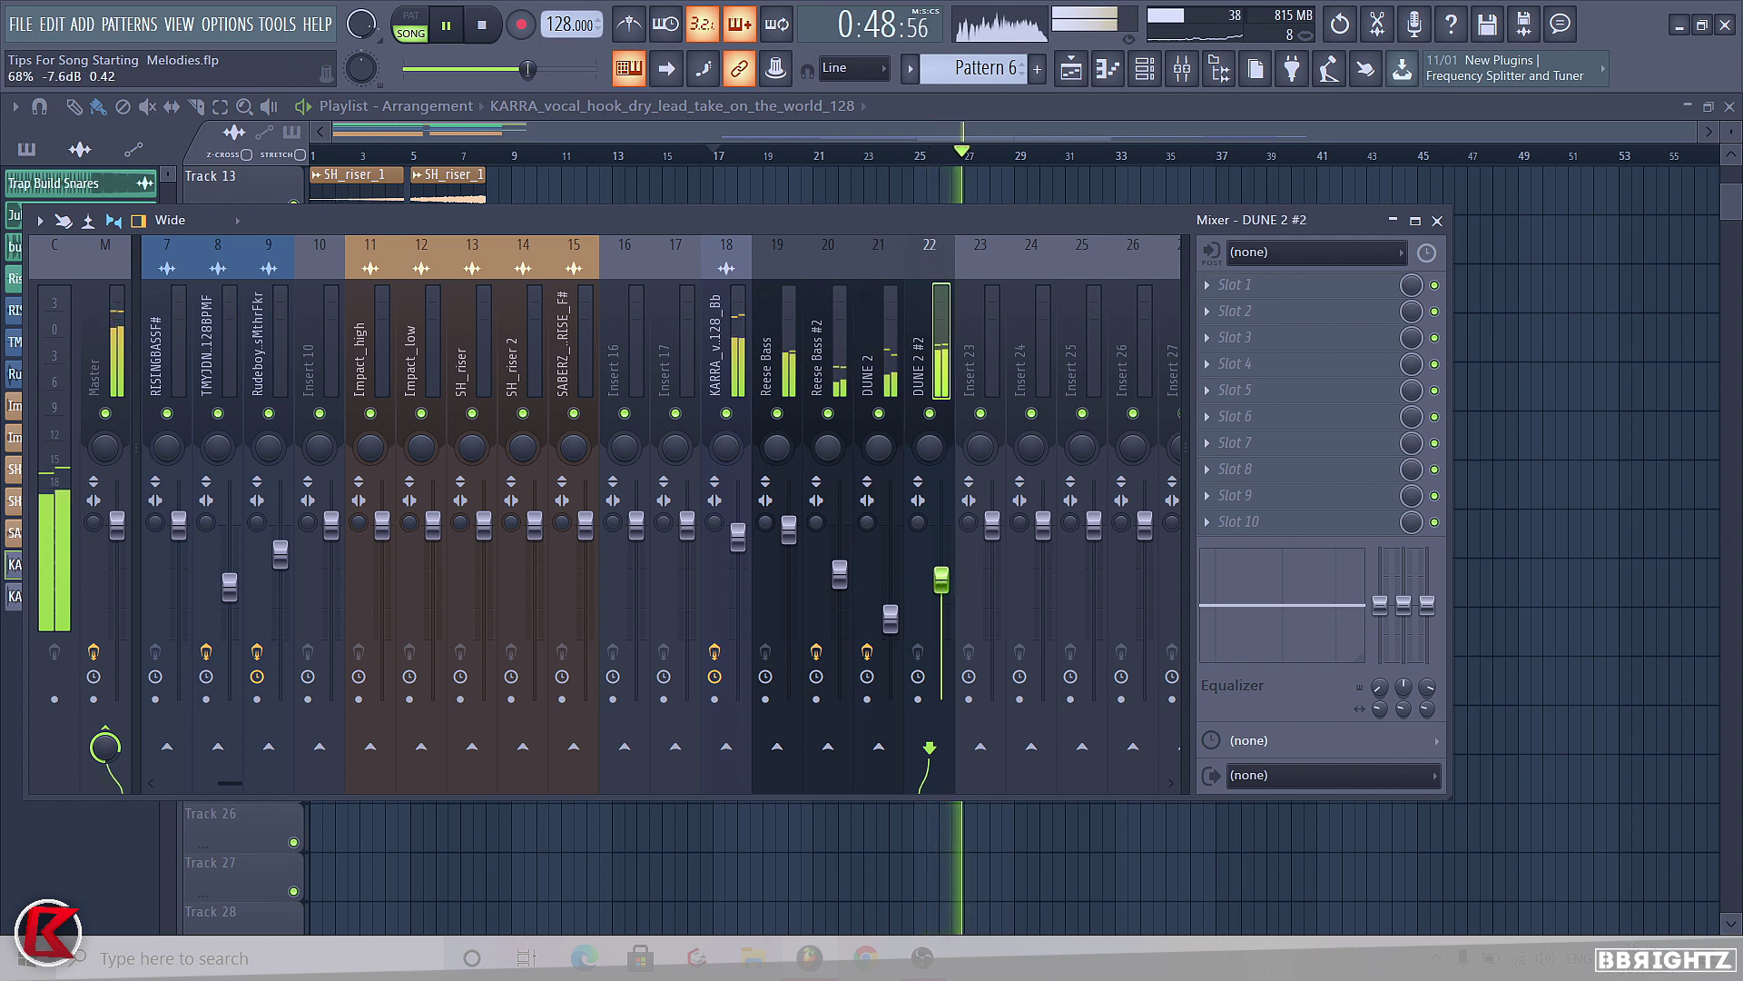
key("F9")
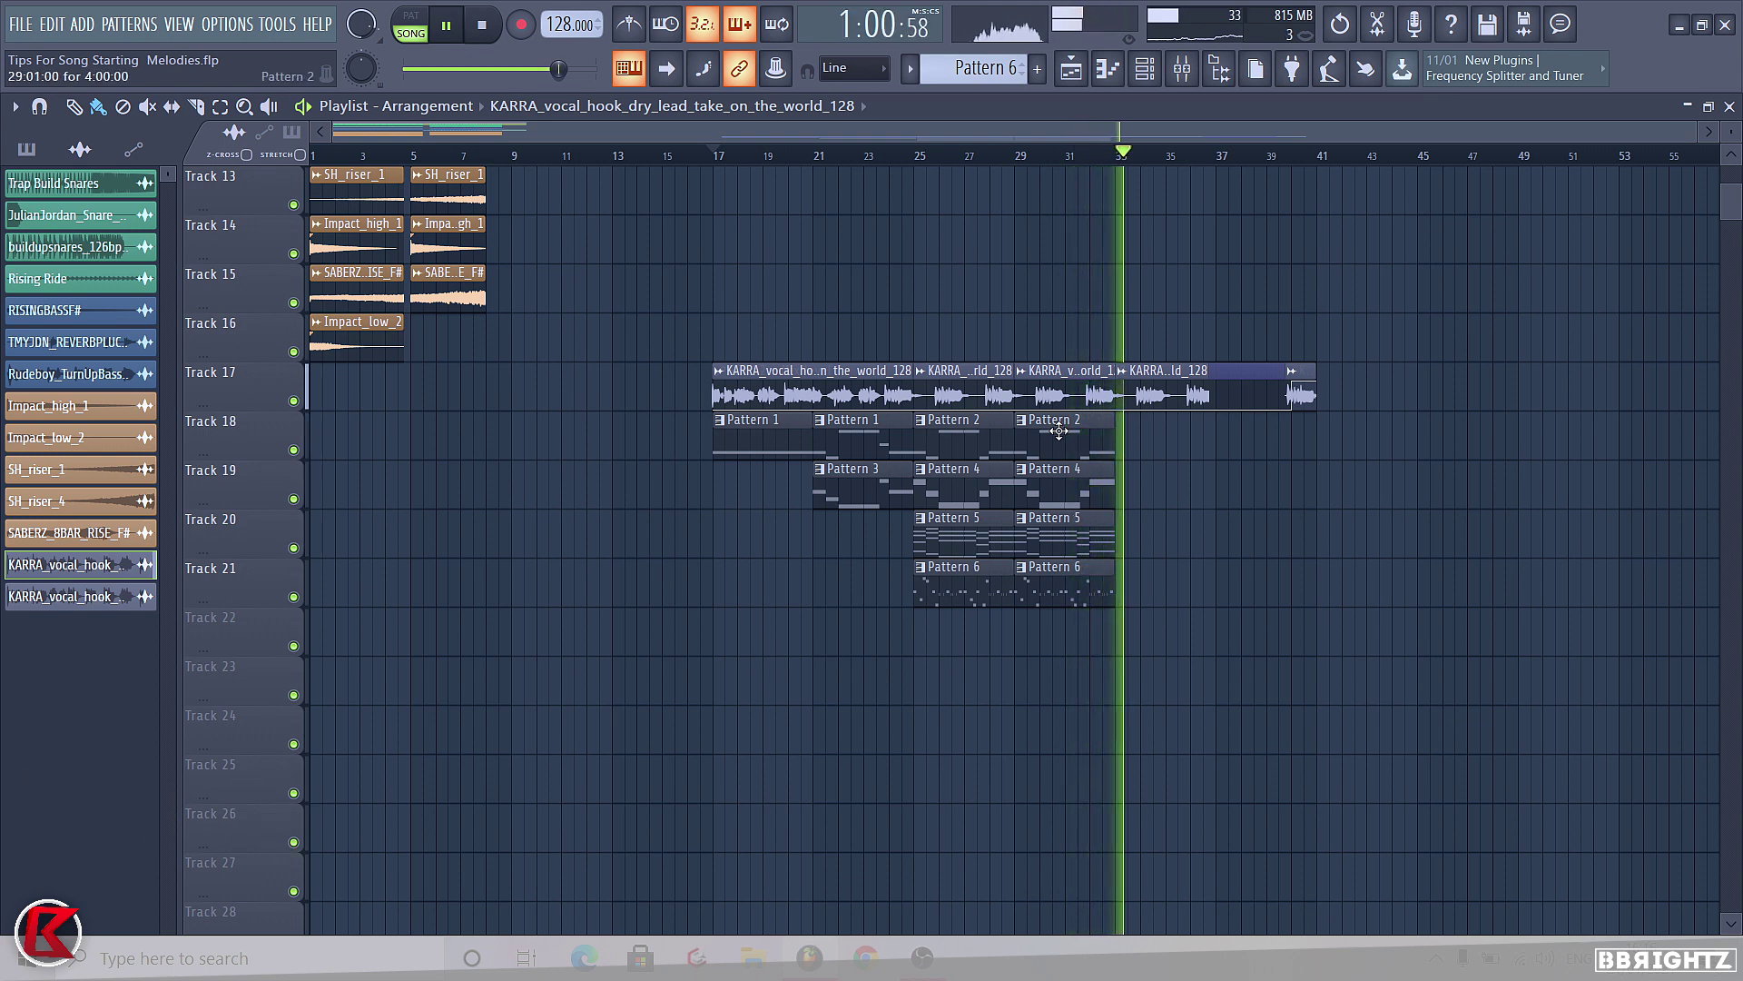
key("space")
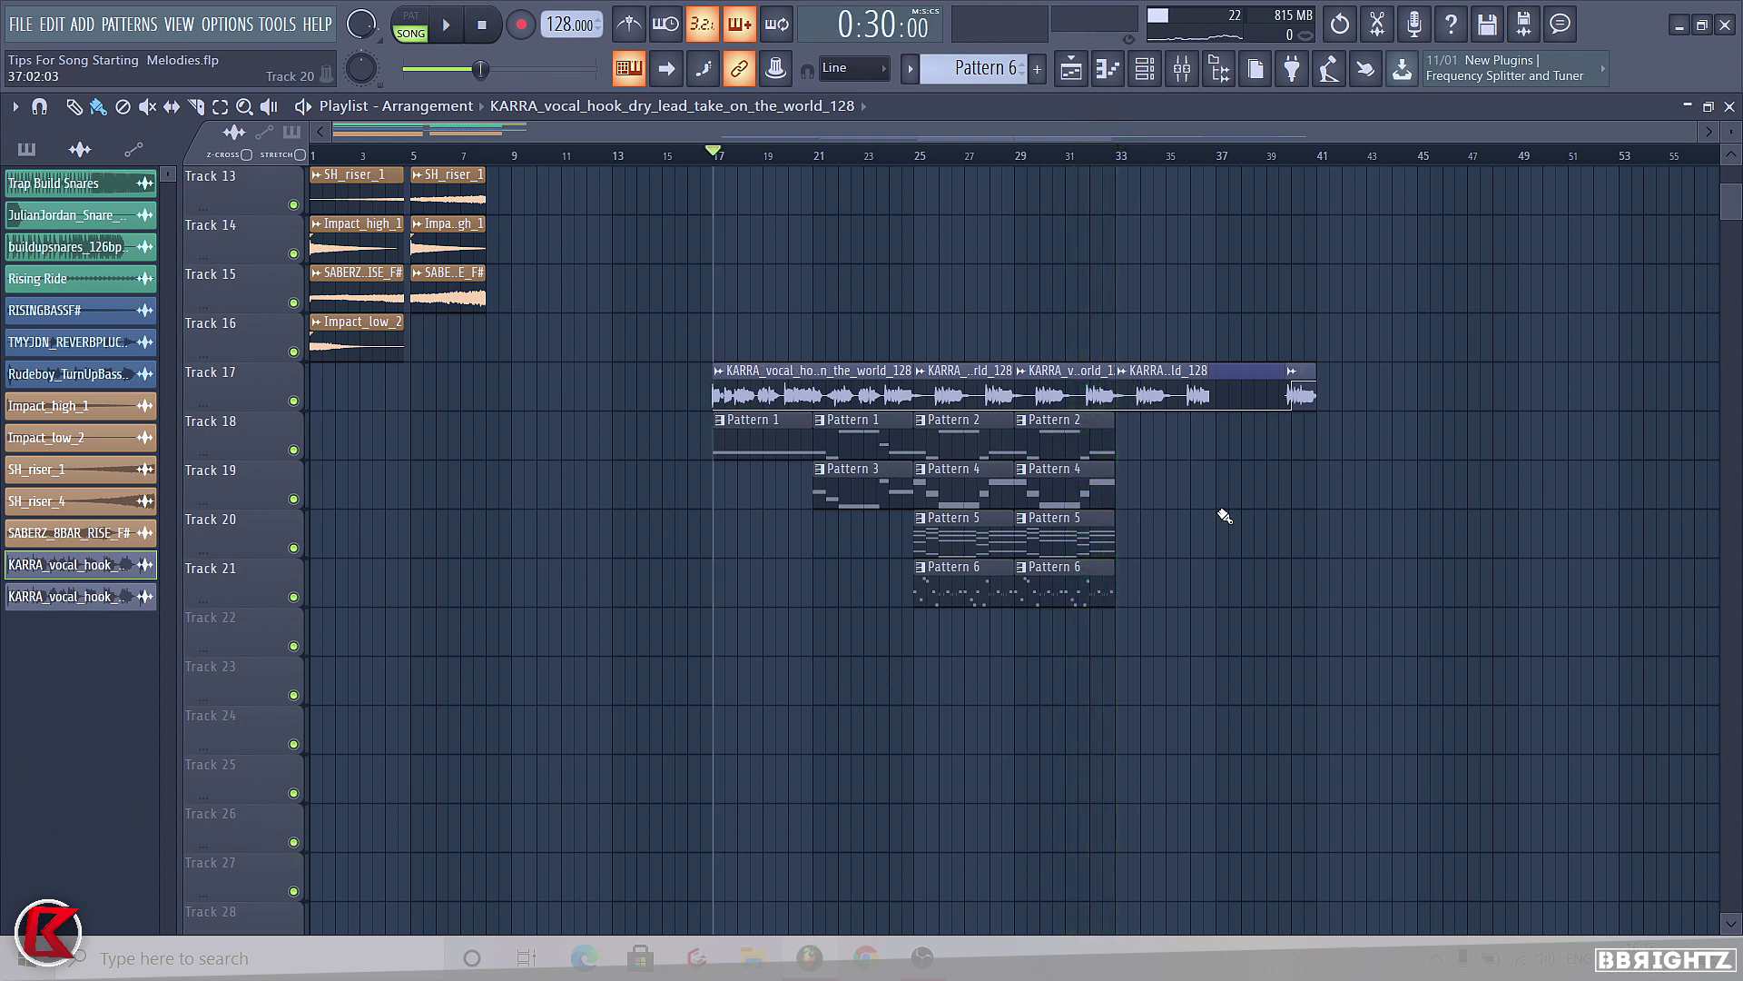
Play the last short KARRA vocal clip on Track 17 from just after bar 39
left_click(1281, 161)
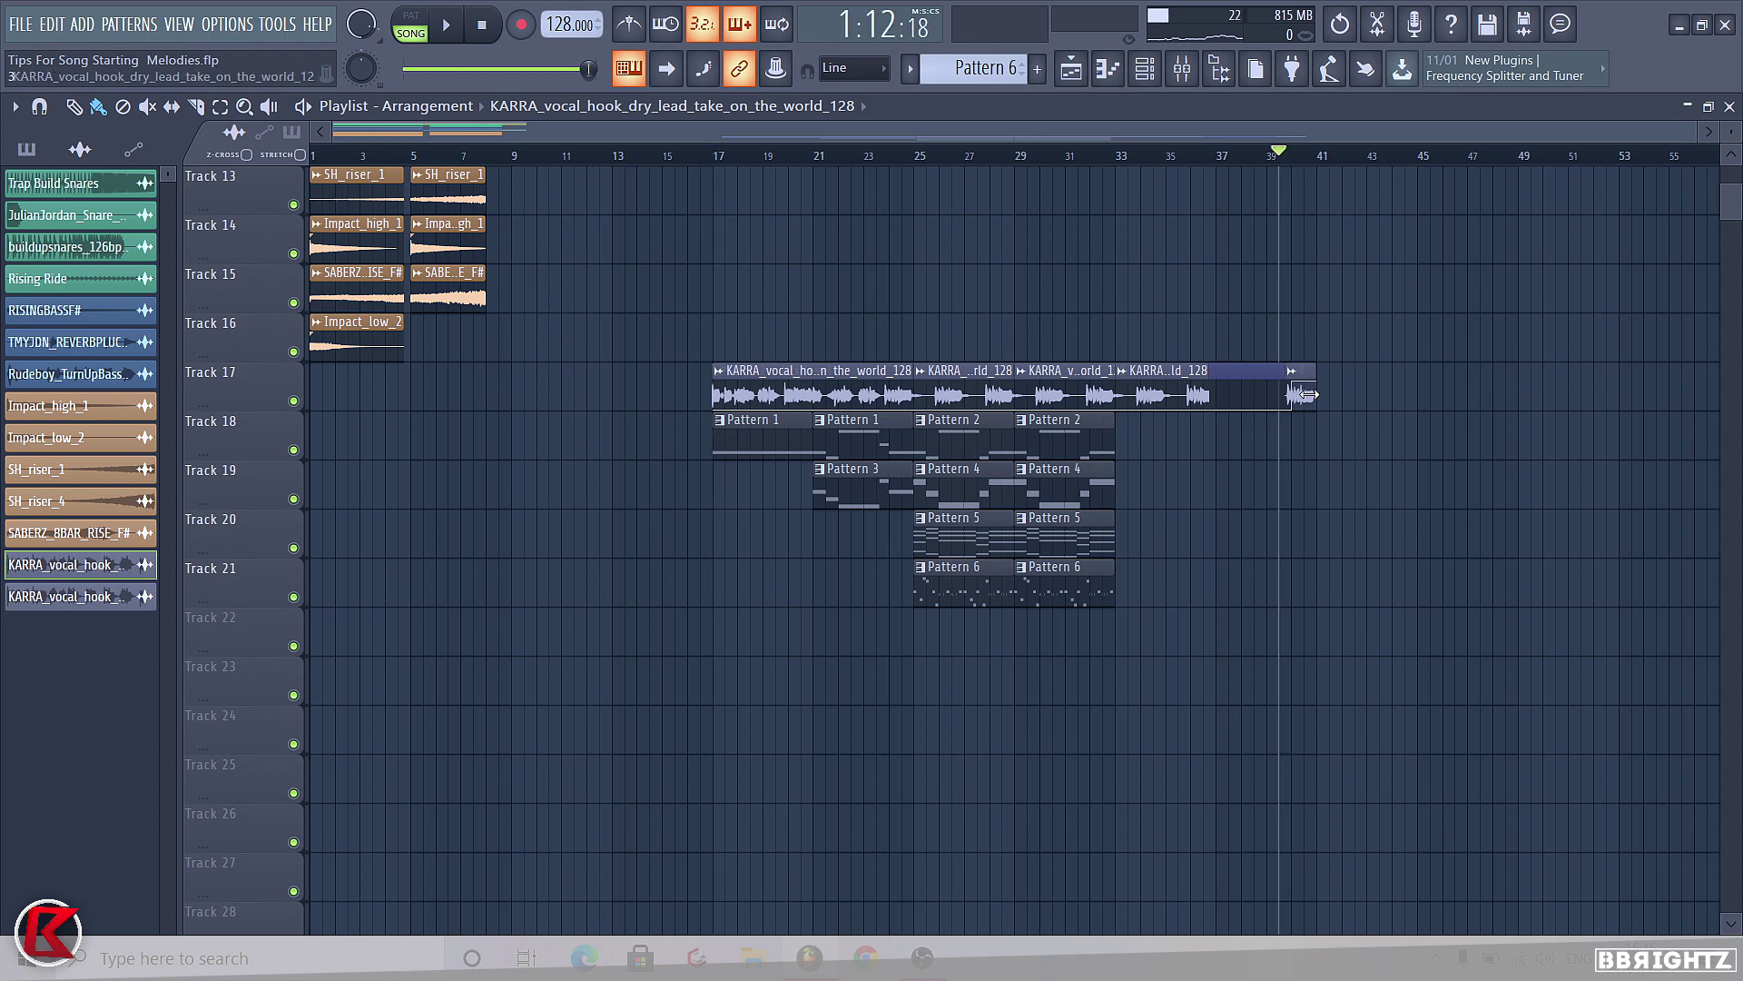
key("space")
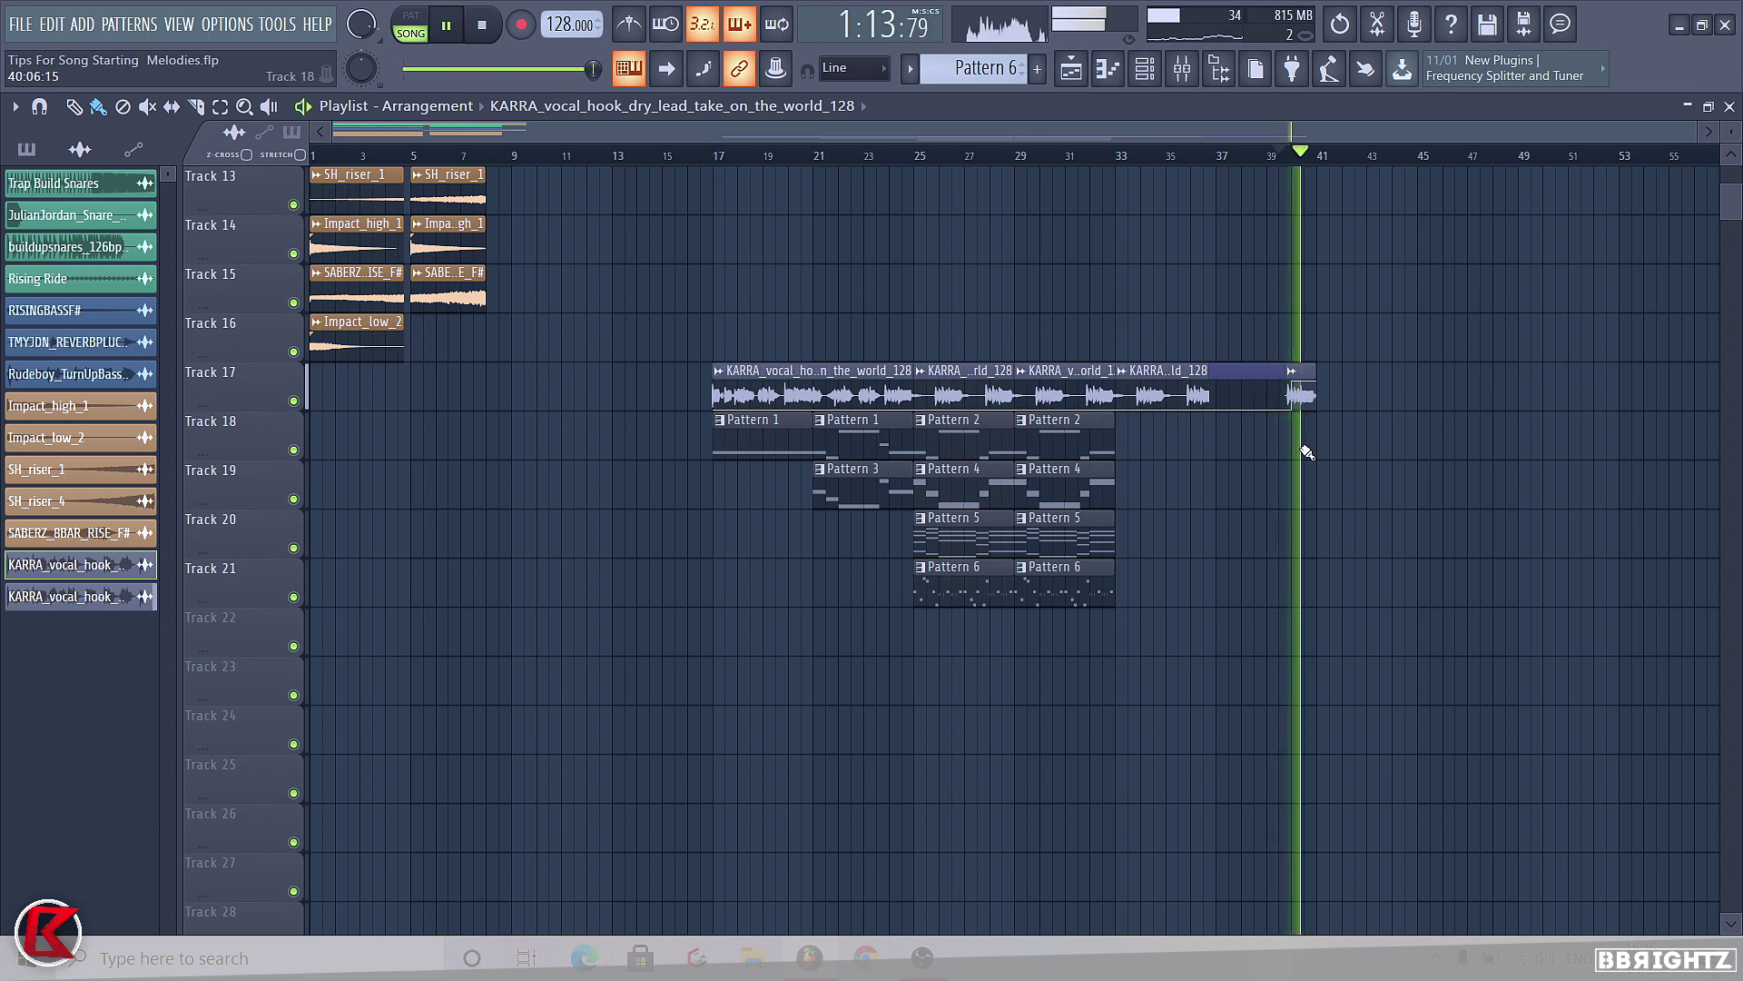
key("space")
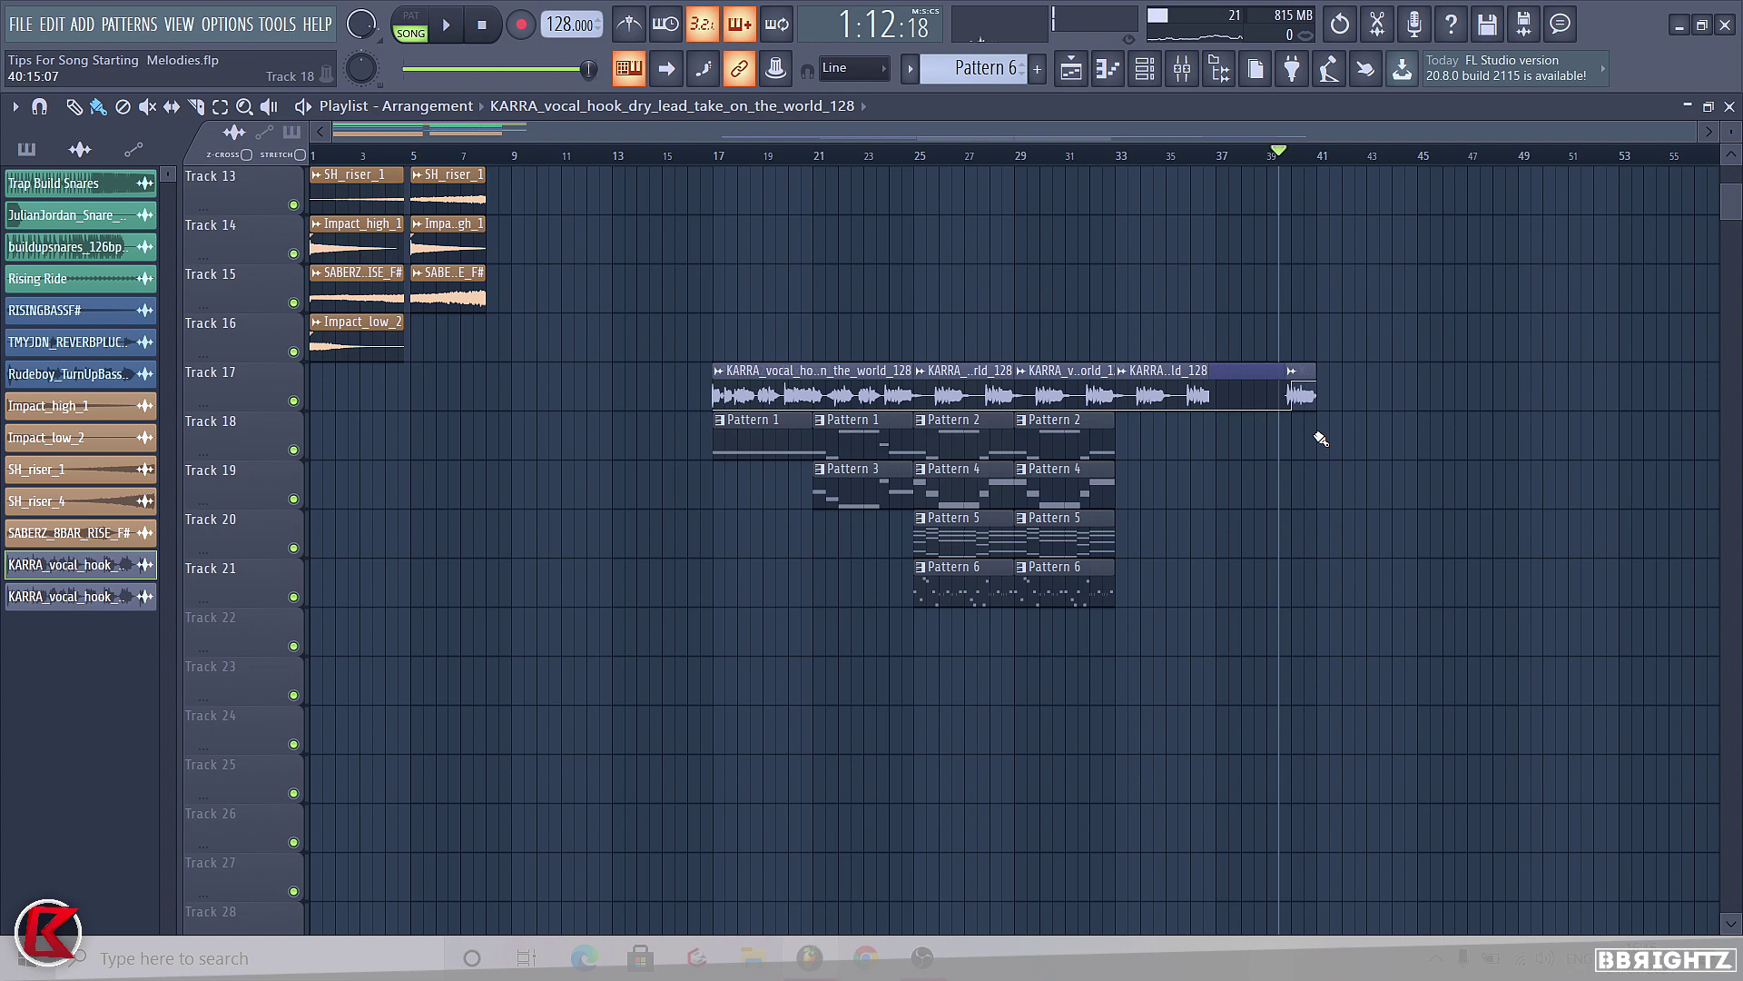
Move all the build-up clips on the tracks above the vocal to start at bar 33, where the melody patterns end
scroll(1241, 435, "up", 3)
scroll(454, 563, "up", 2)
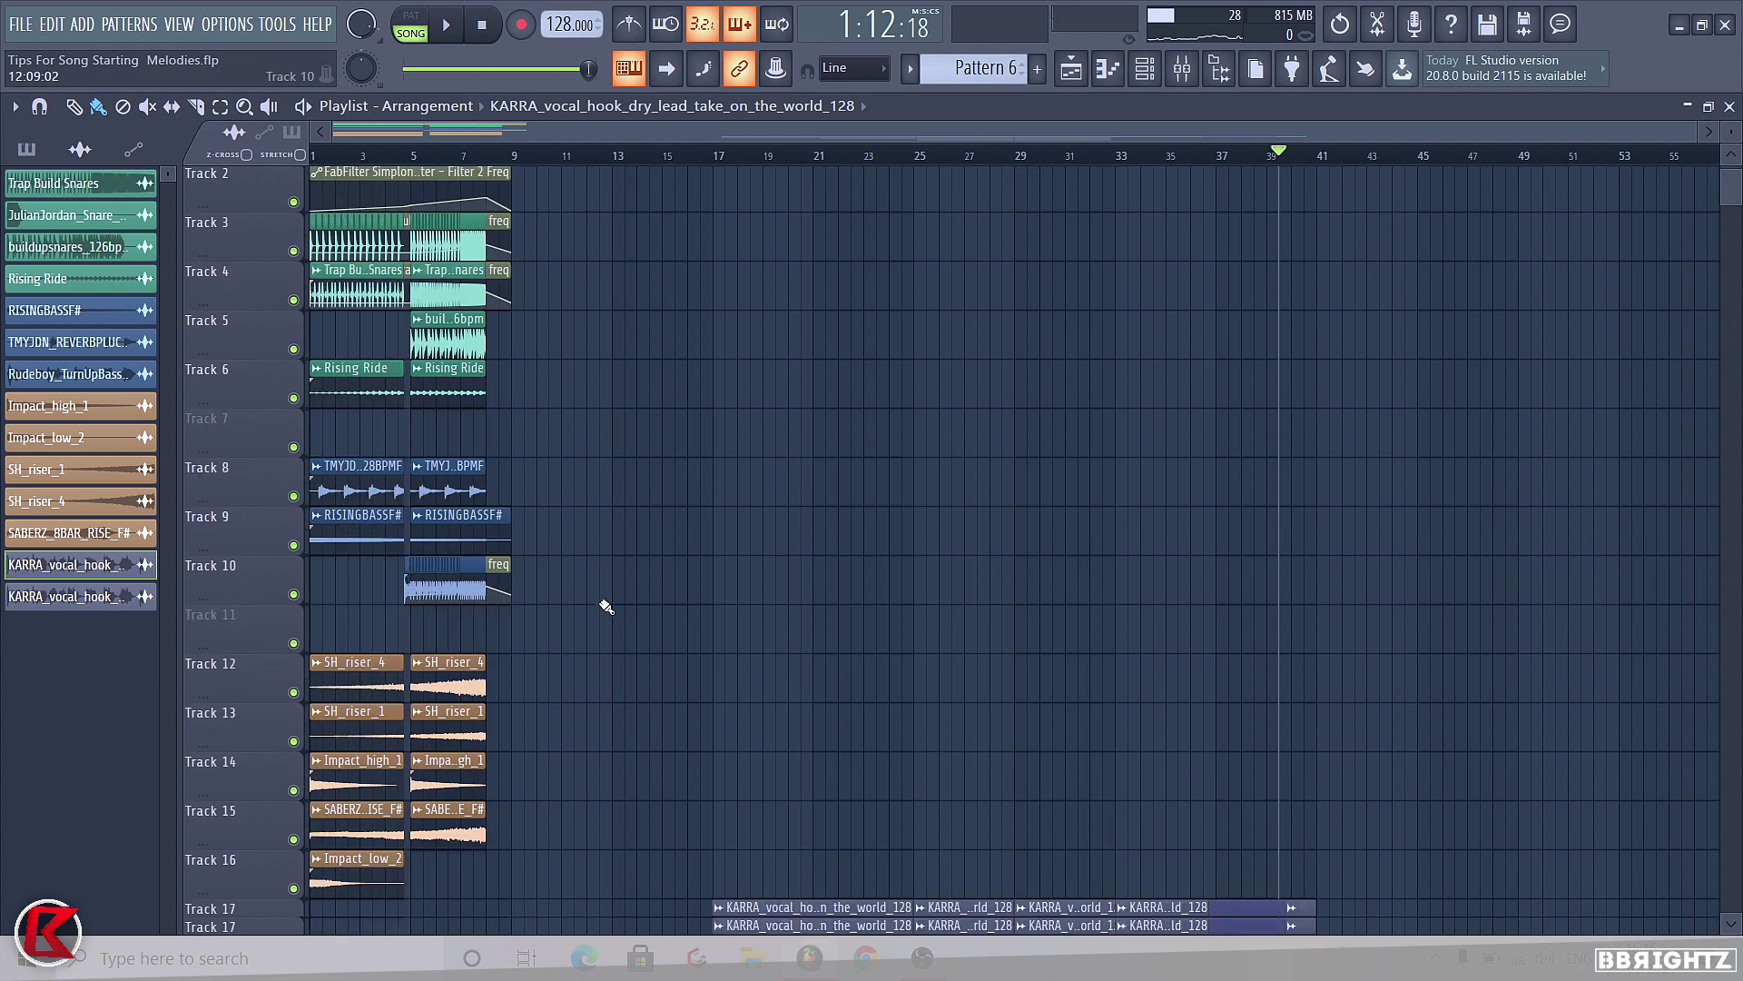
scroll(563, 636, "down", 5)
left_click_drag(533, 691, 311, 167)
scroll(944, 618, "down", 2)
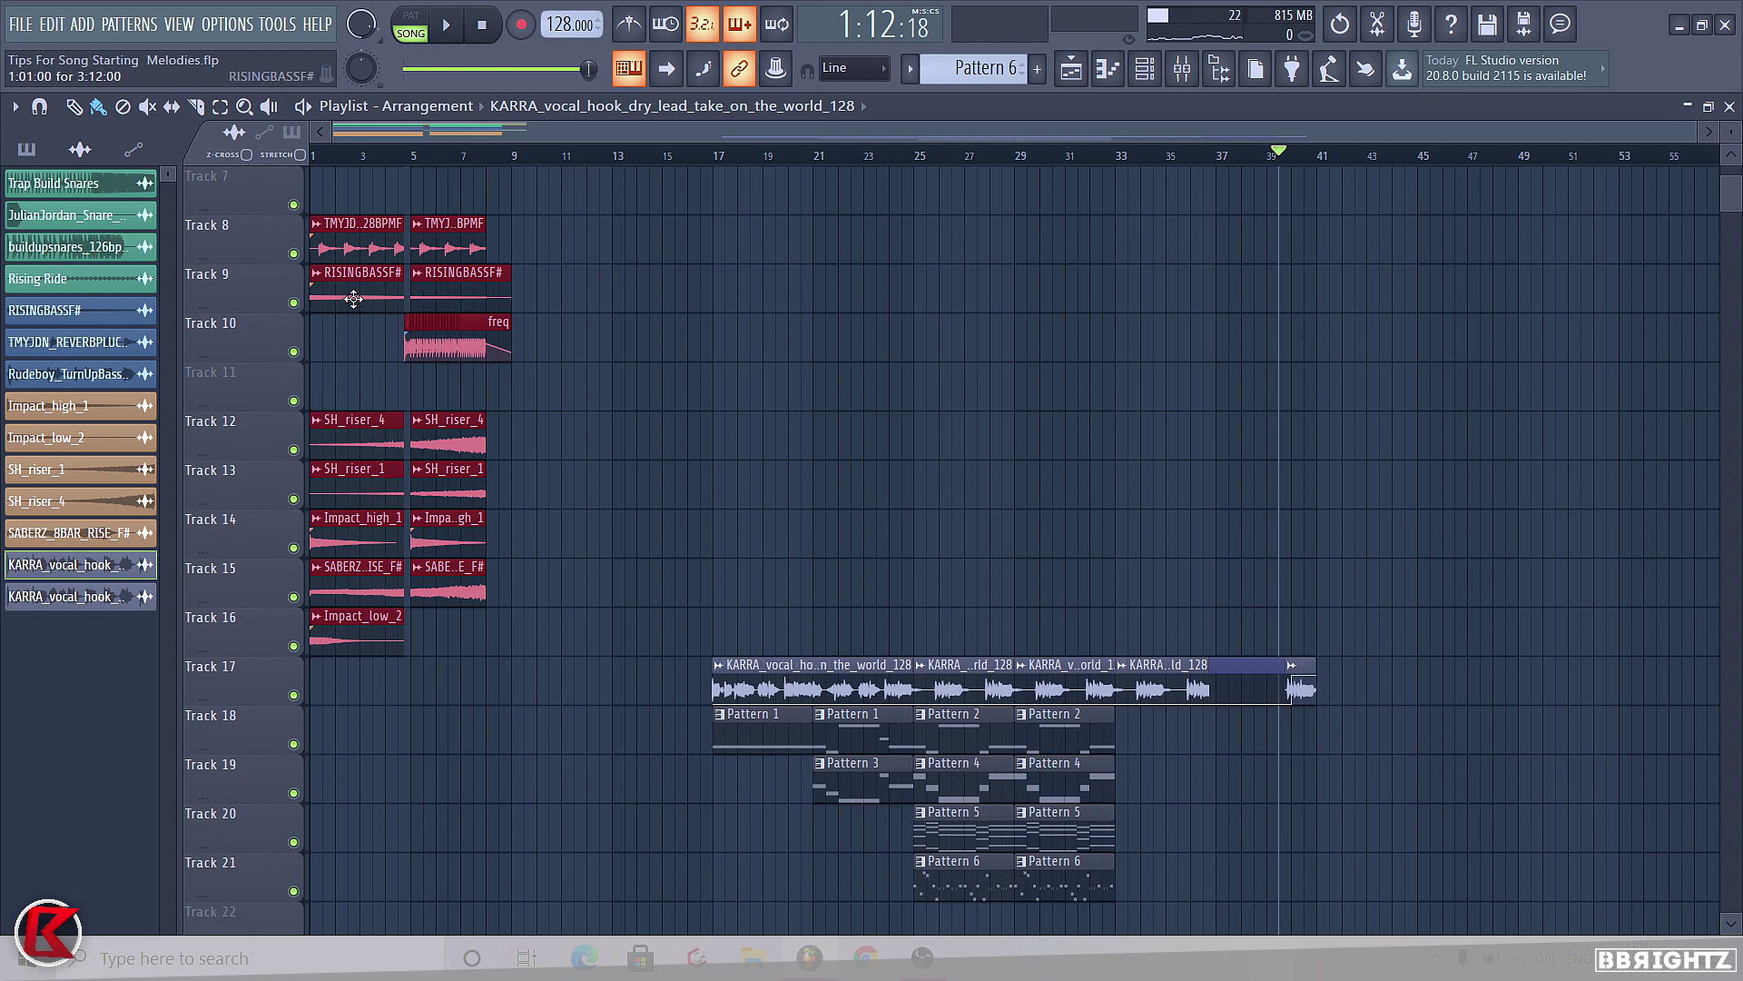
left_click_drag(350, 298, 1162, 293)
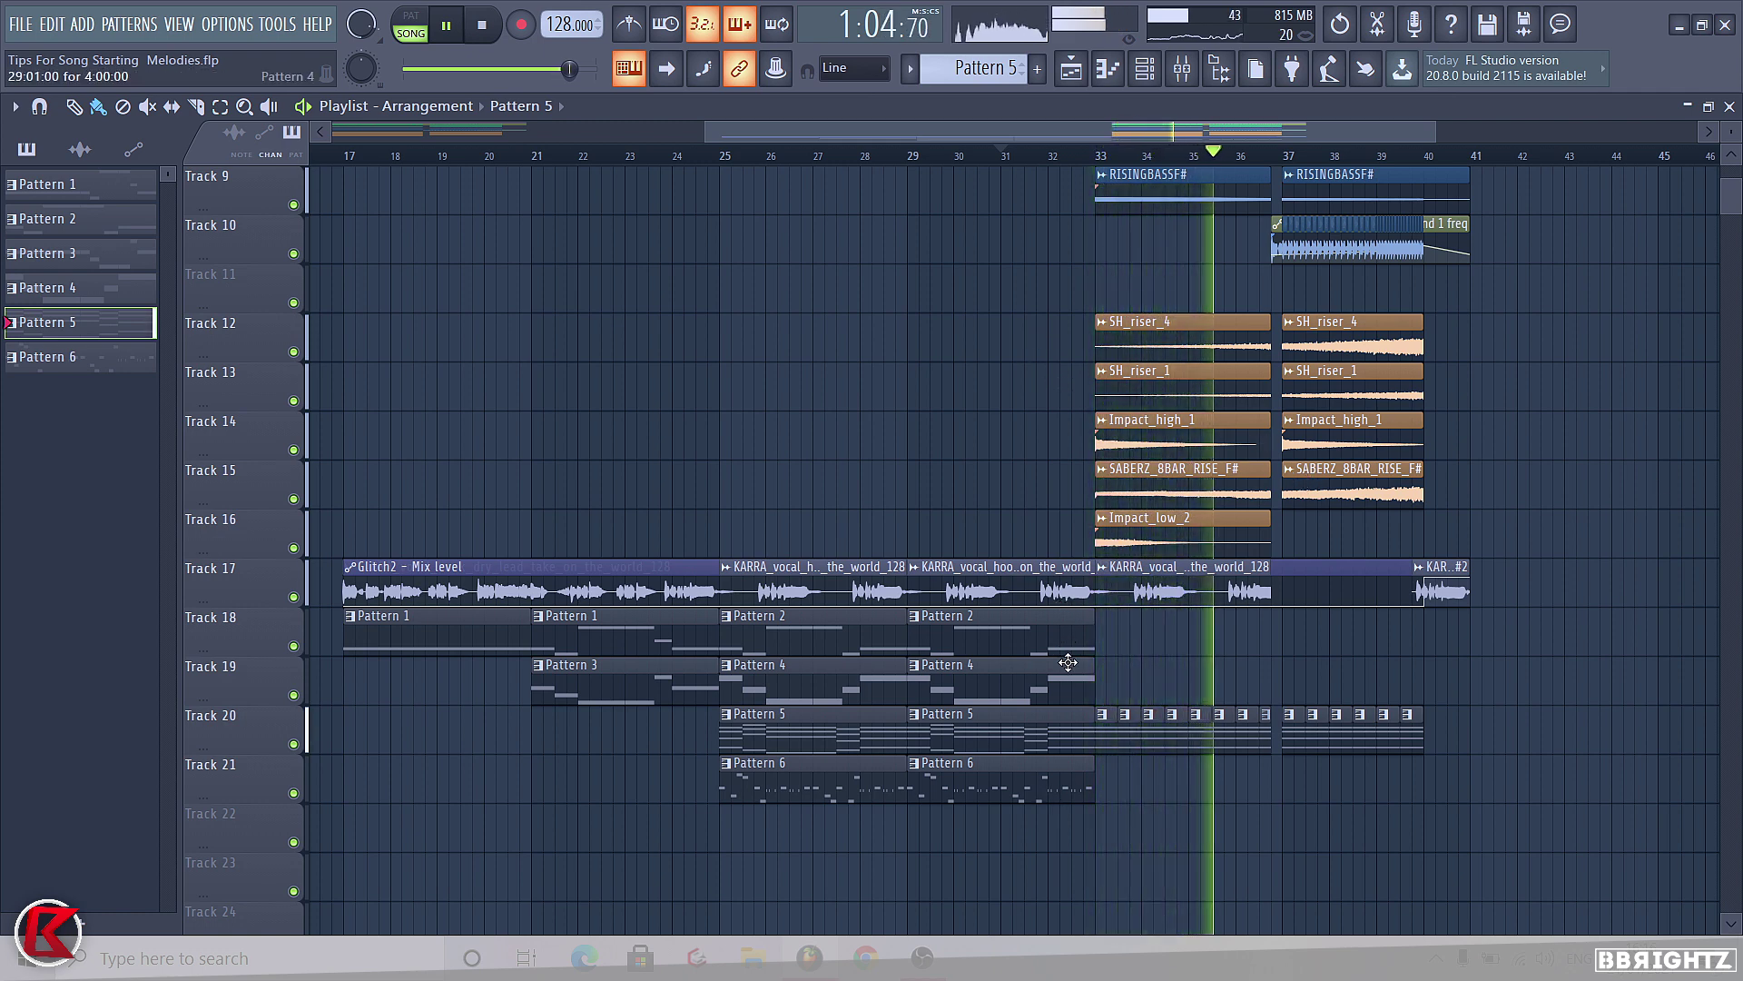
Play the arrangement through the relocated build-up up to bar 41 and review its snare, riser and impact tracks
scroll(1258, 590, "up", 2)
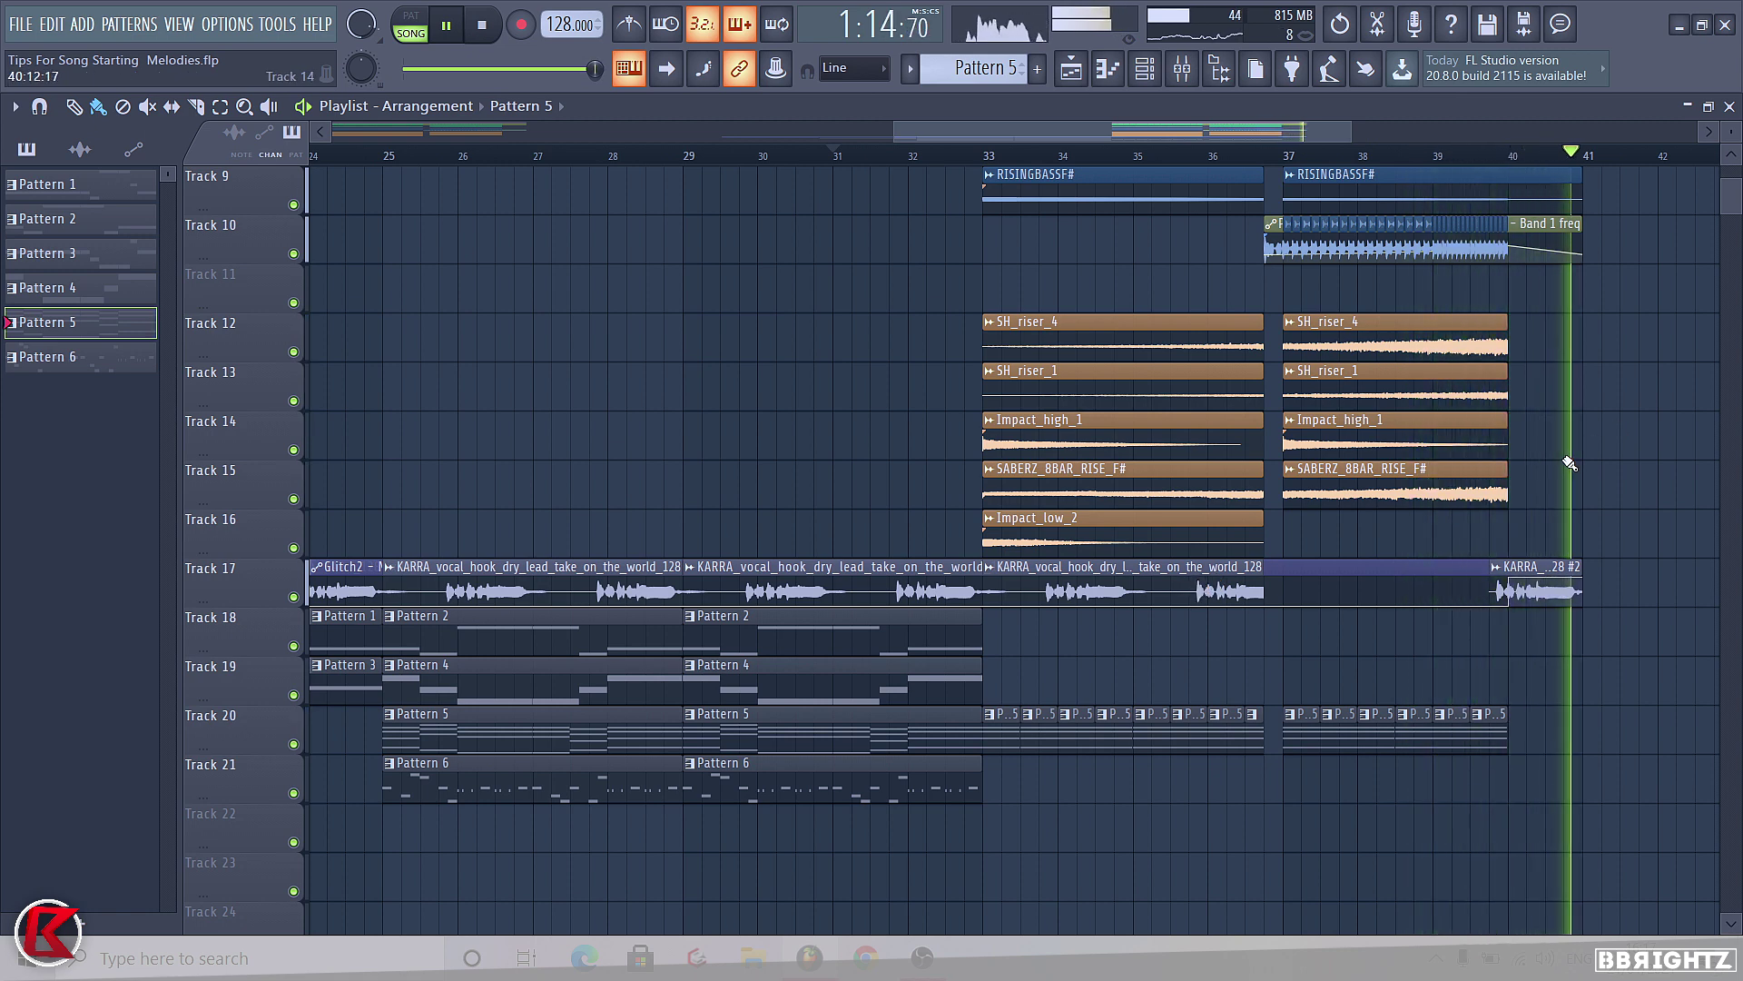
key("space")
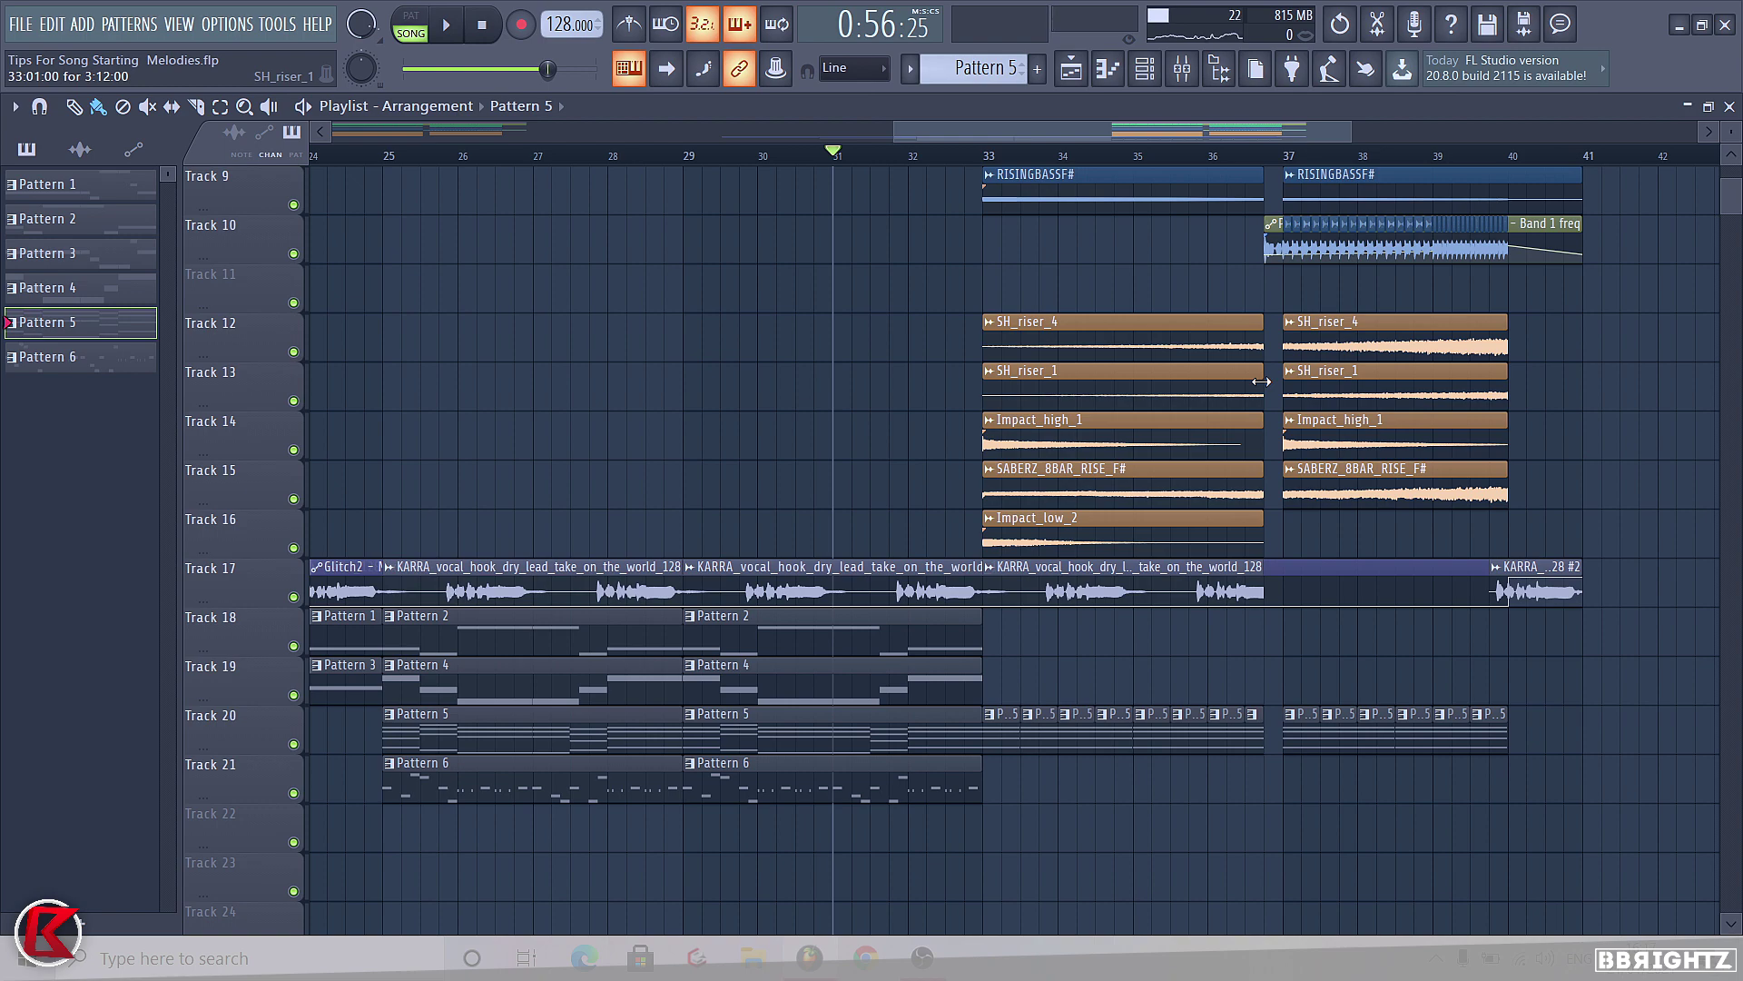
scroll(1244, 390, "up", 5)
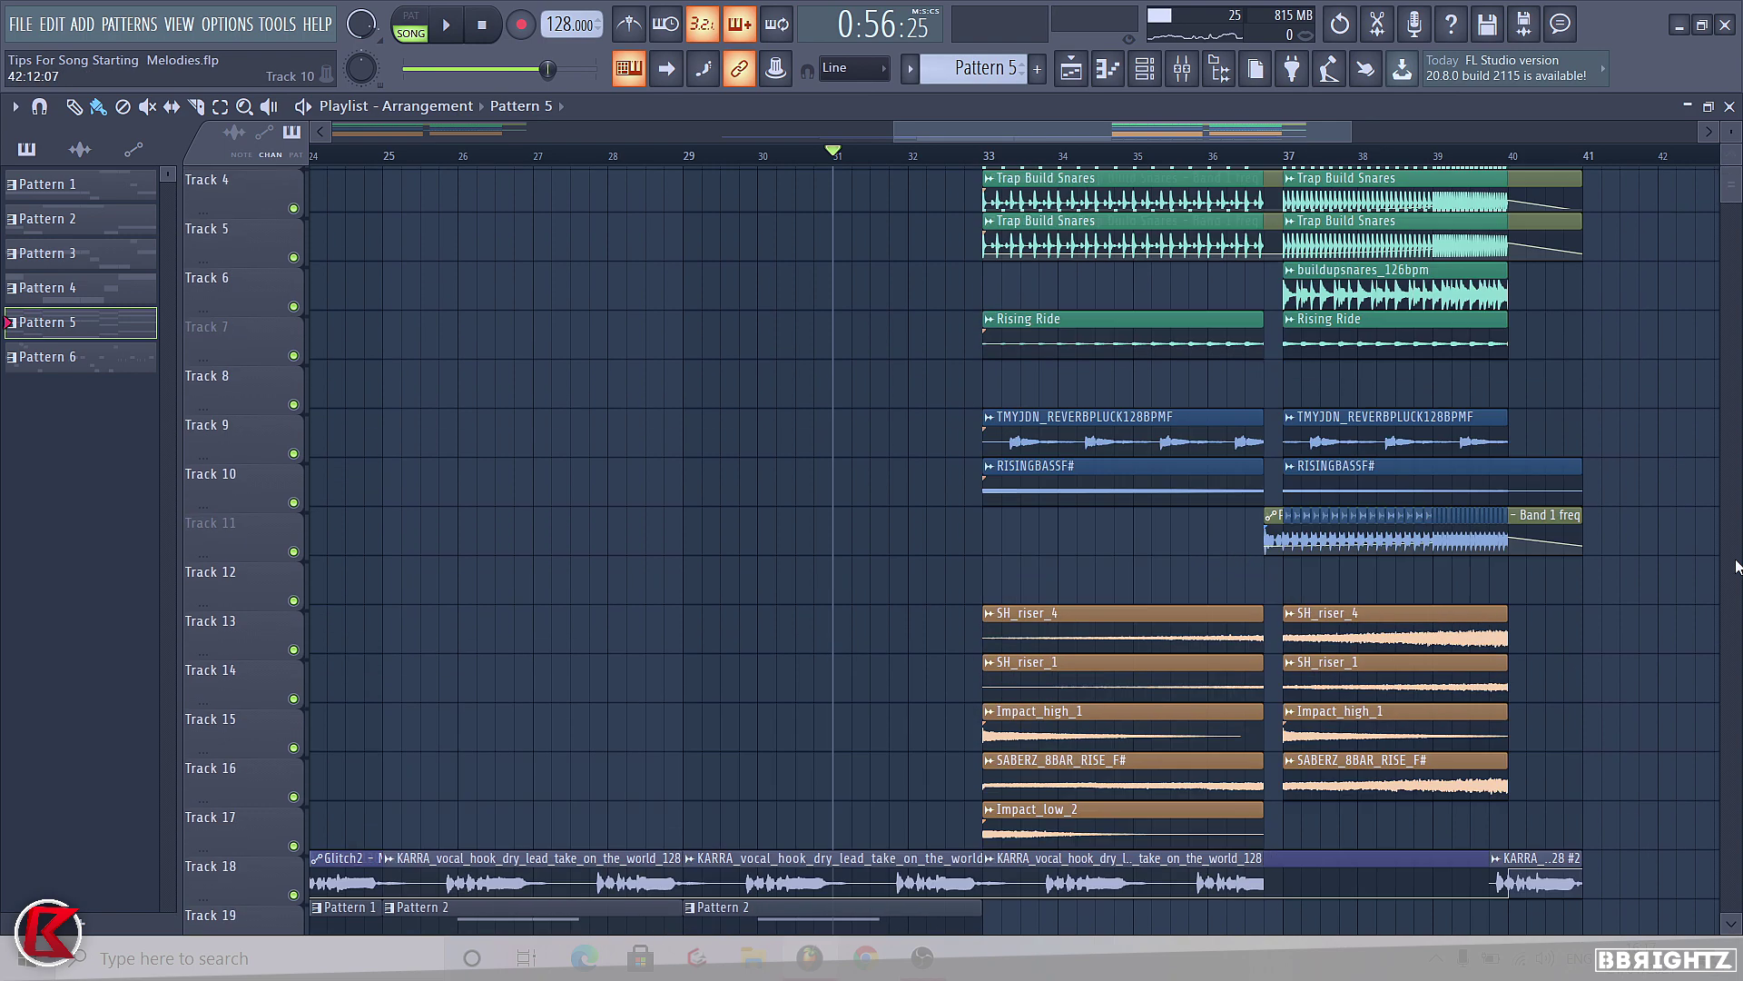
scroll(1009, 717, "down", 2)
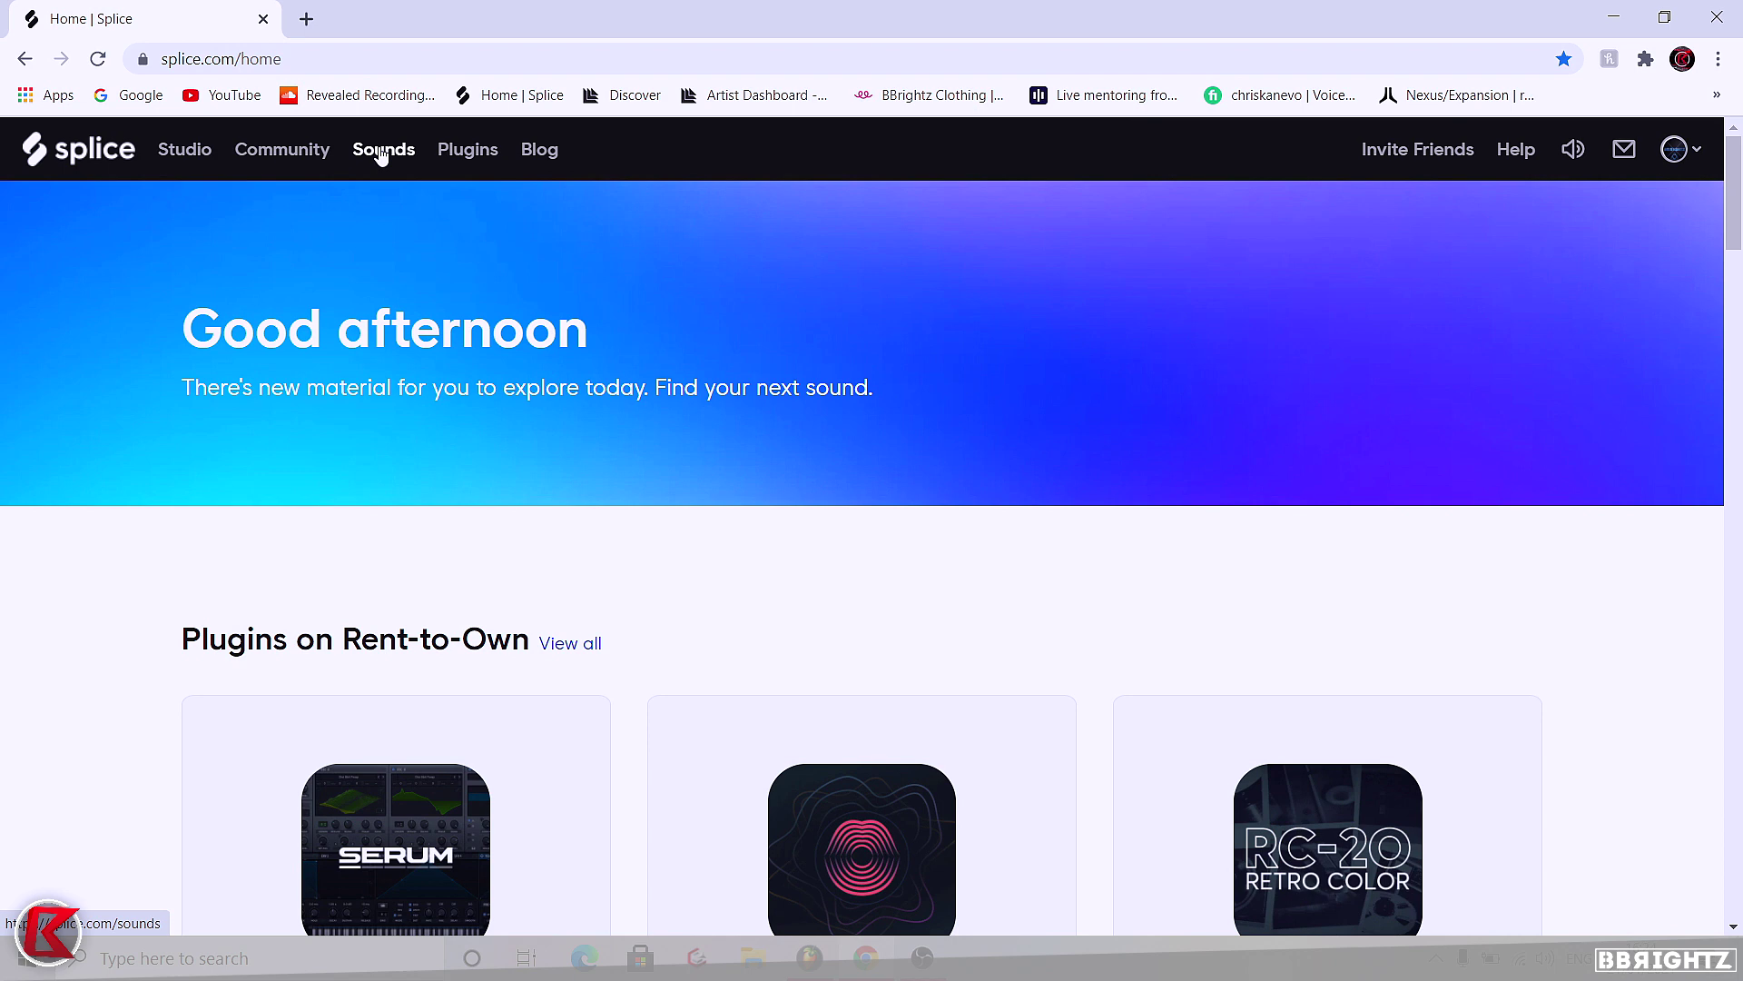
Browse the MIDI packs in Splice Sounds and open the Spinnin' Sounds Electro House pack from the MIDI basslines
left_click(381, 157)
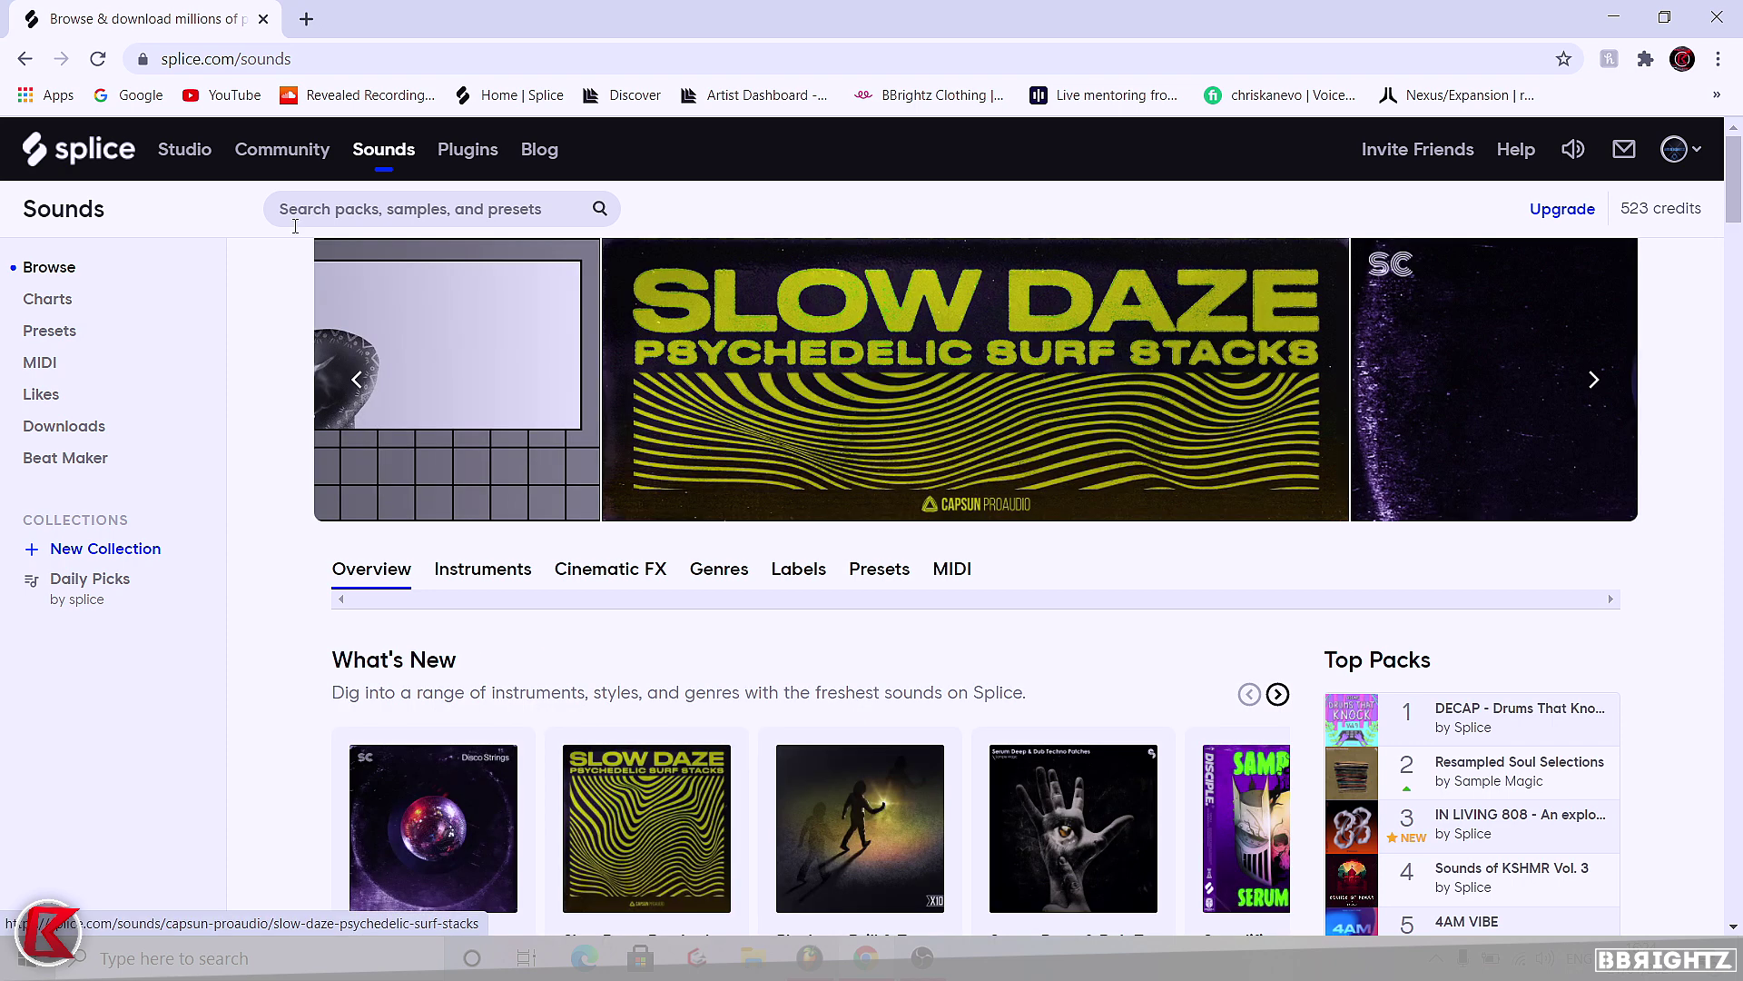
left_click(40, 363)
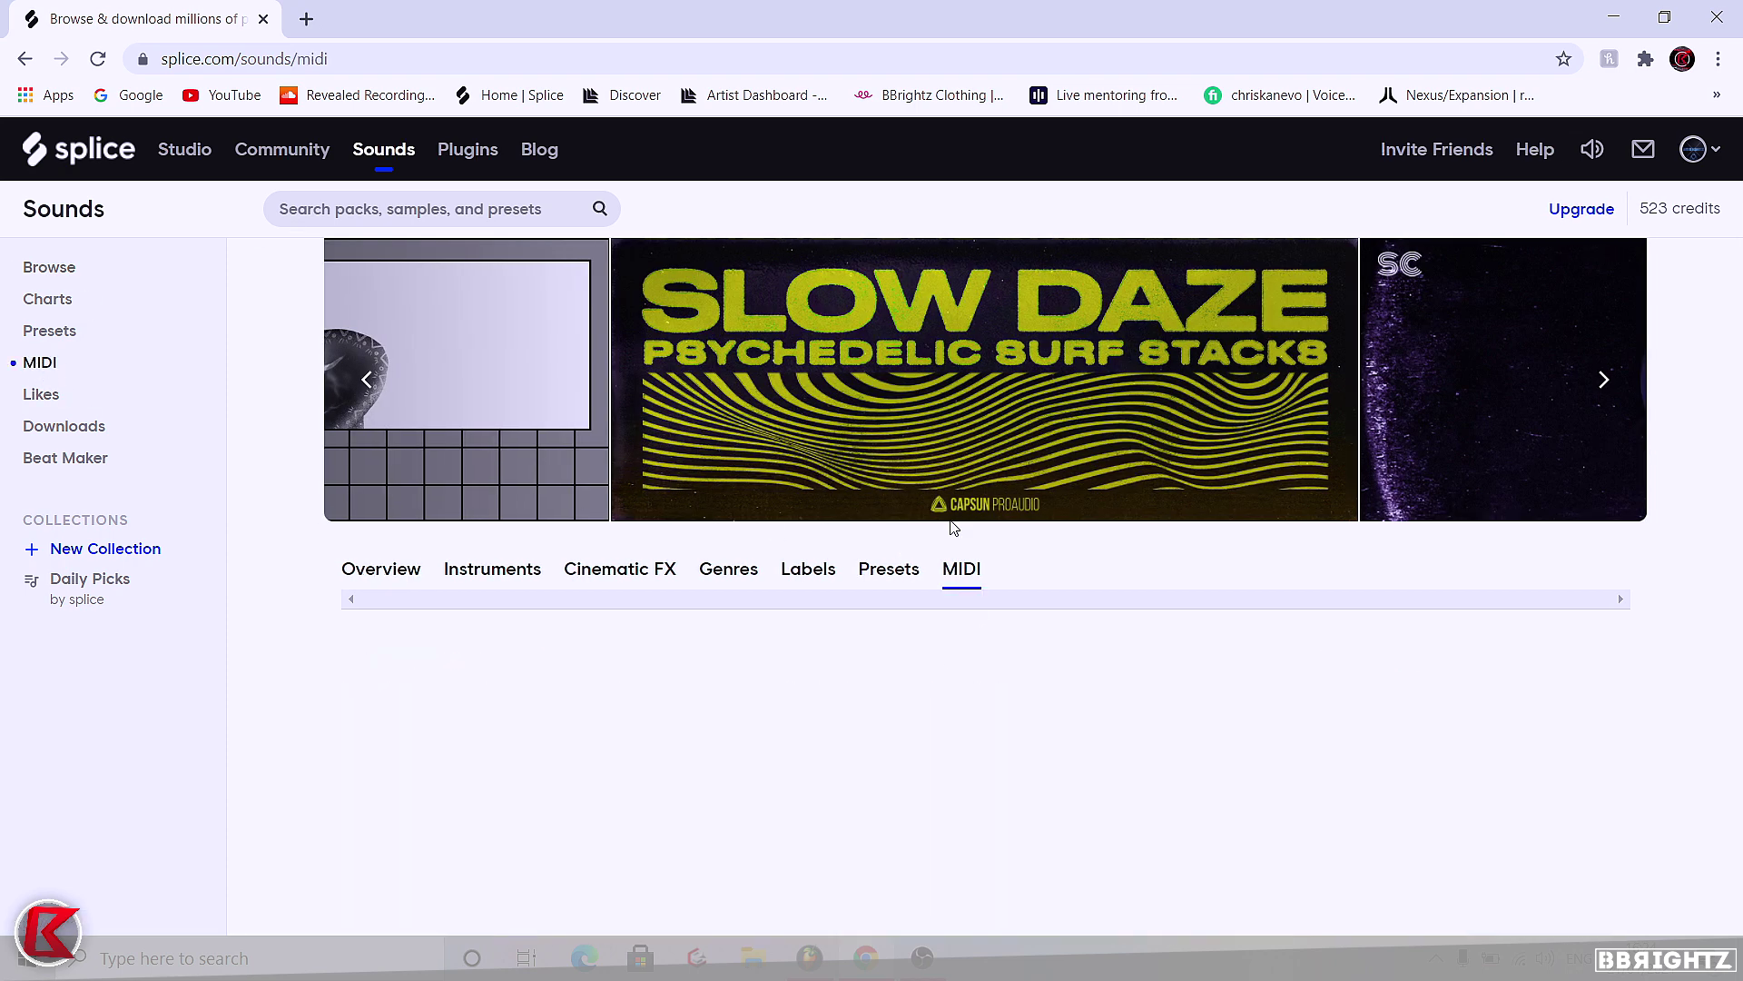
scroll(1010, 598, "down", 6)
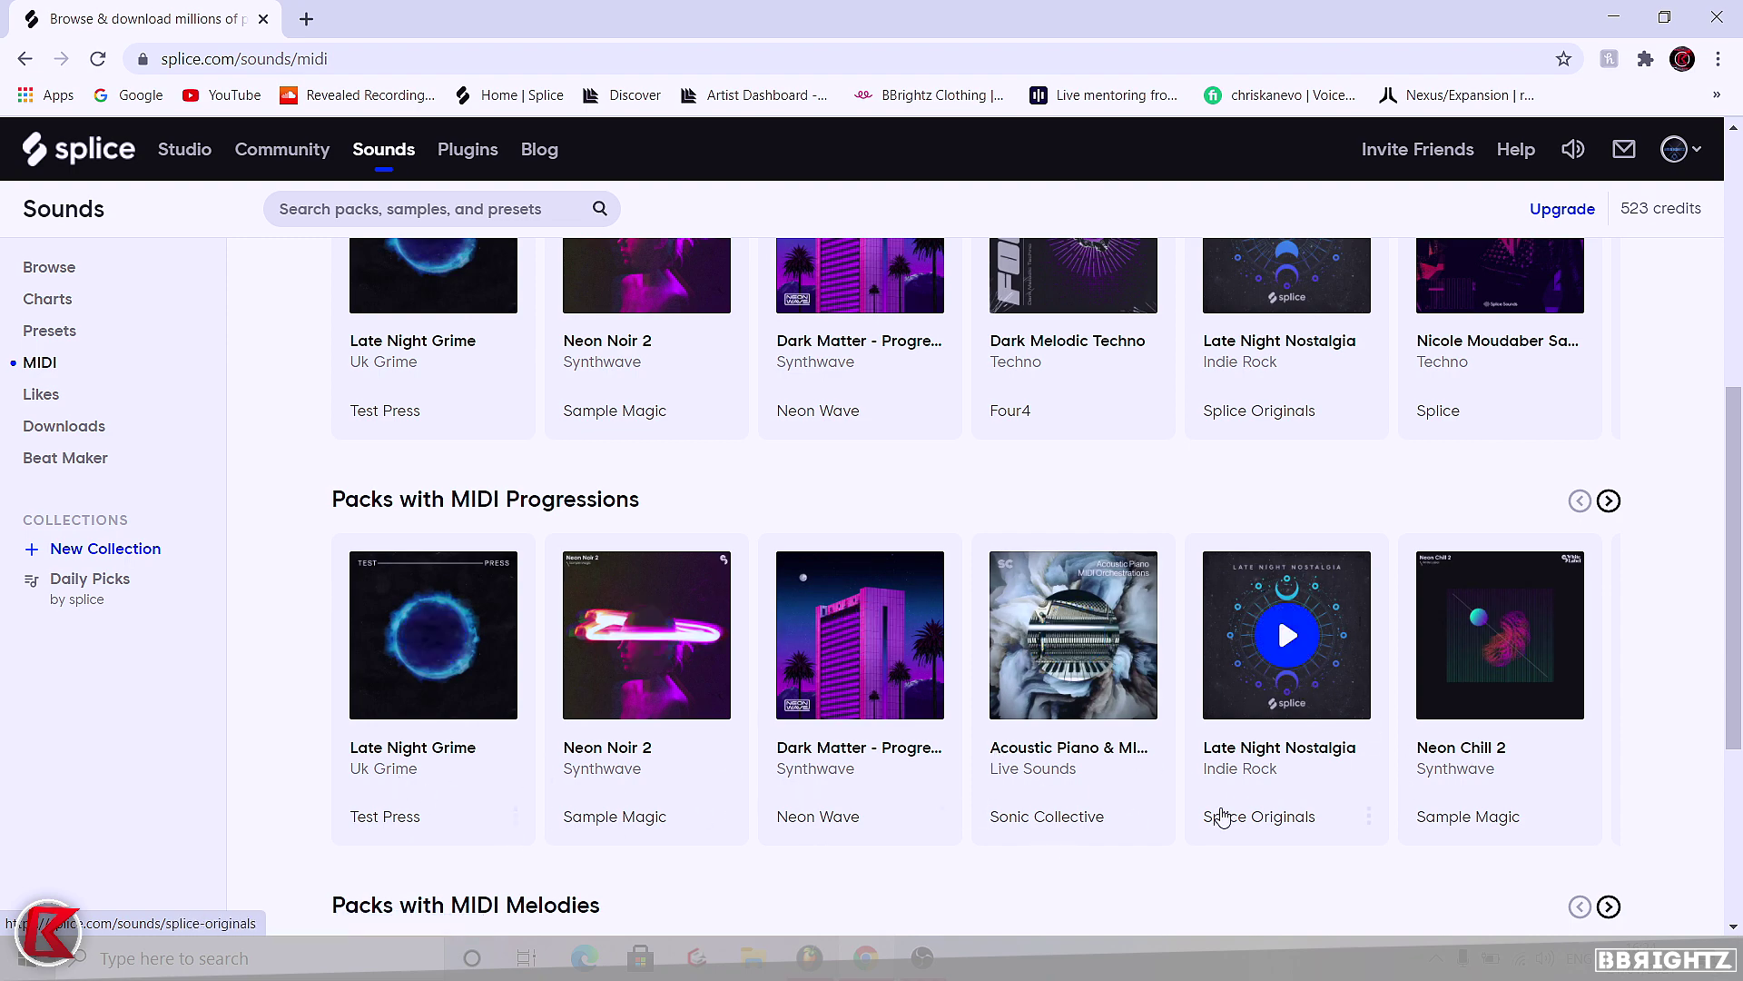
scroll(1498, 590, "up", 4)
left_click(1608, 435)
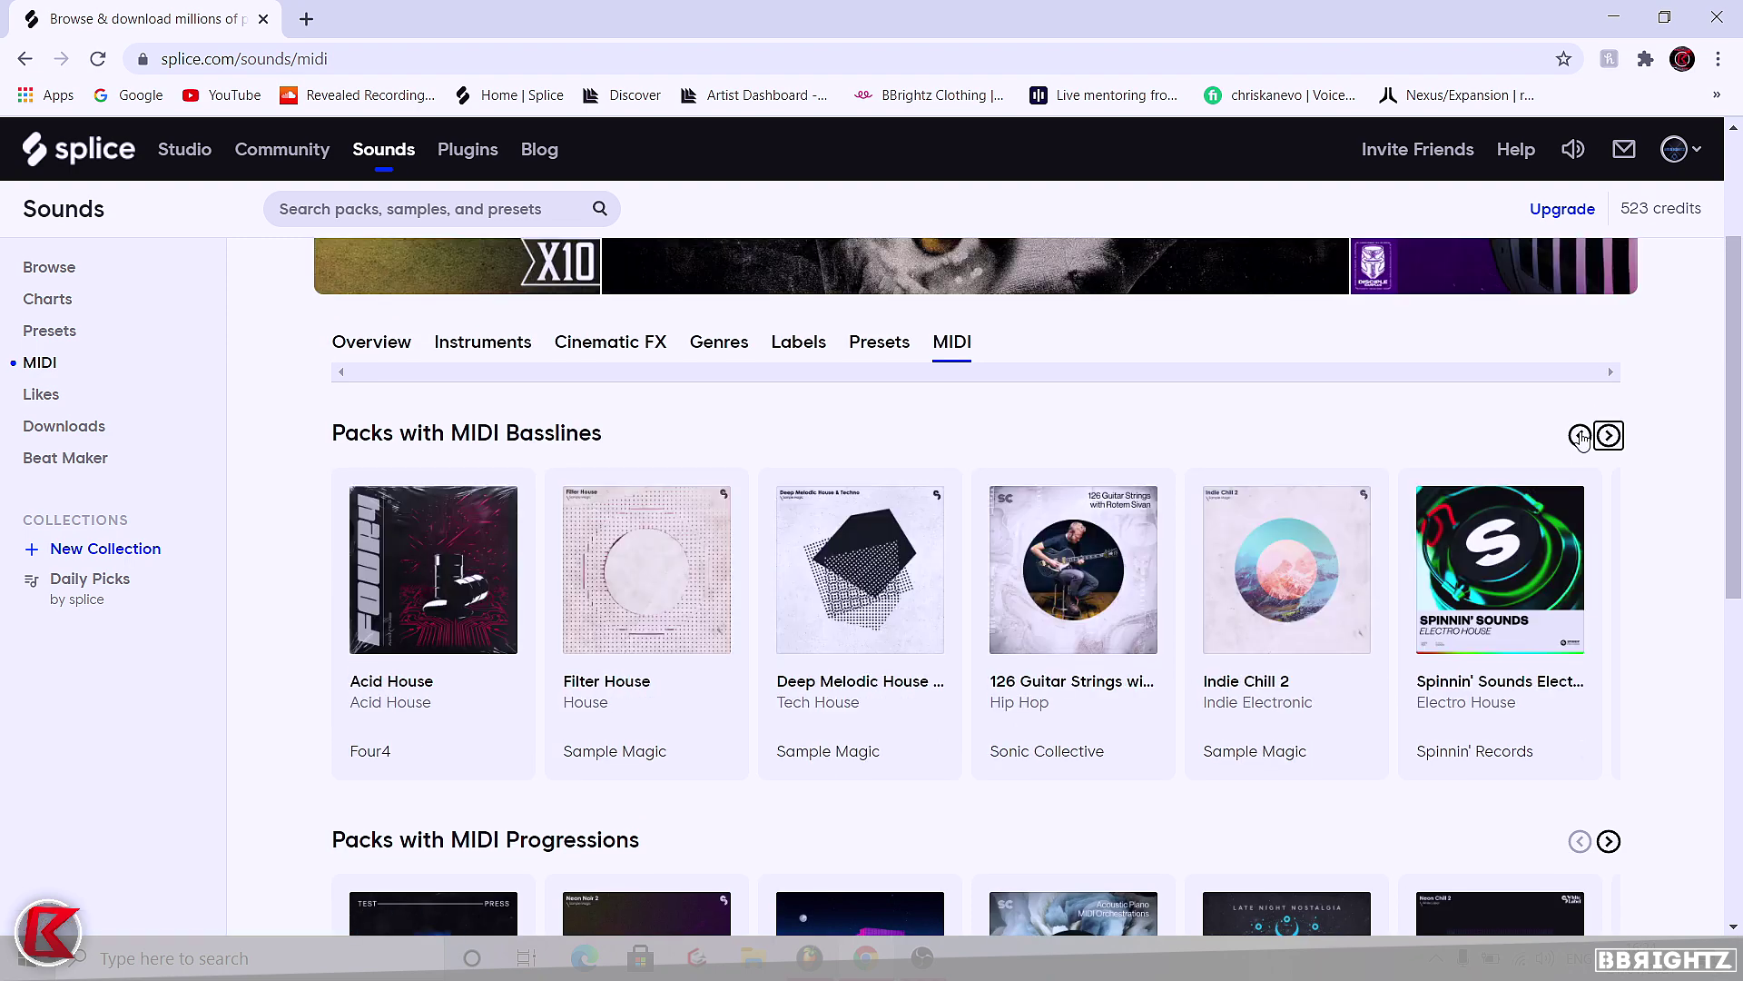
left_click(1482, 687)
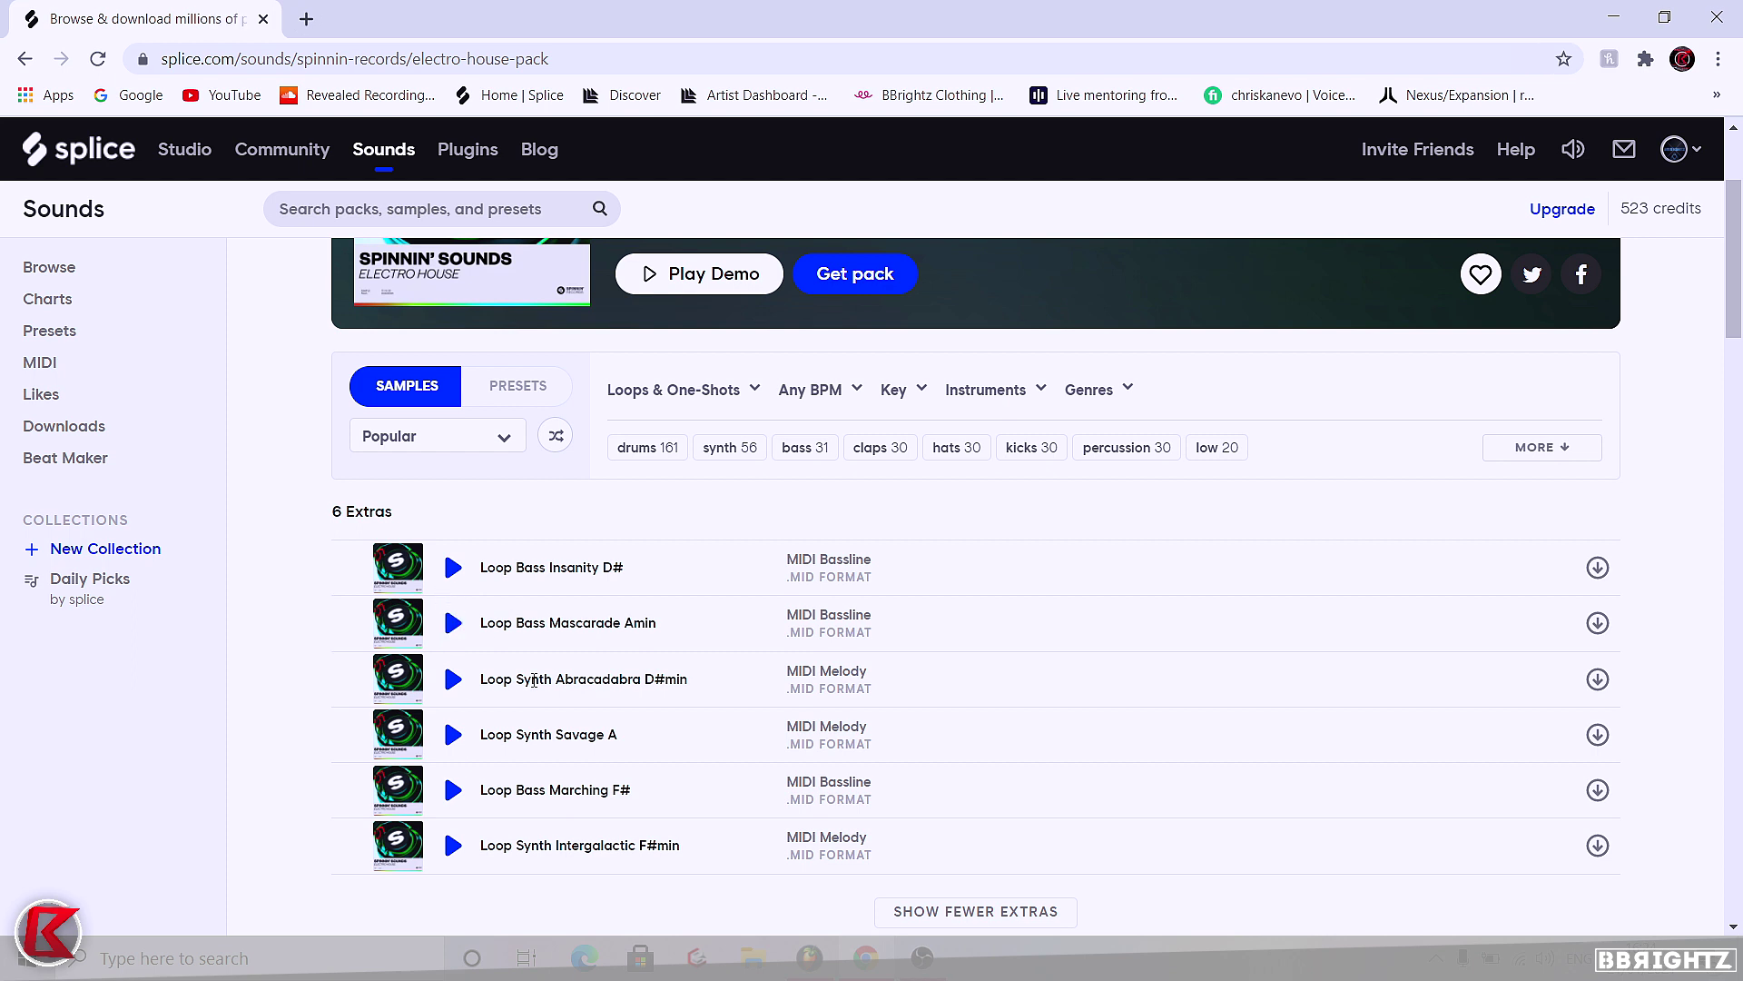
Look through the pack's MIDI bassline and melody extras and its sample list
scroll(491, 519, "down", 5)
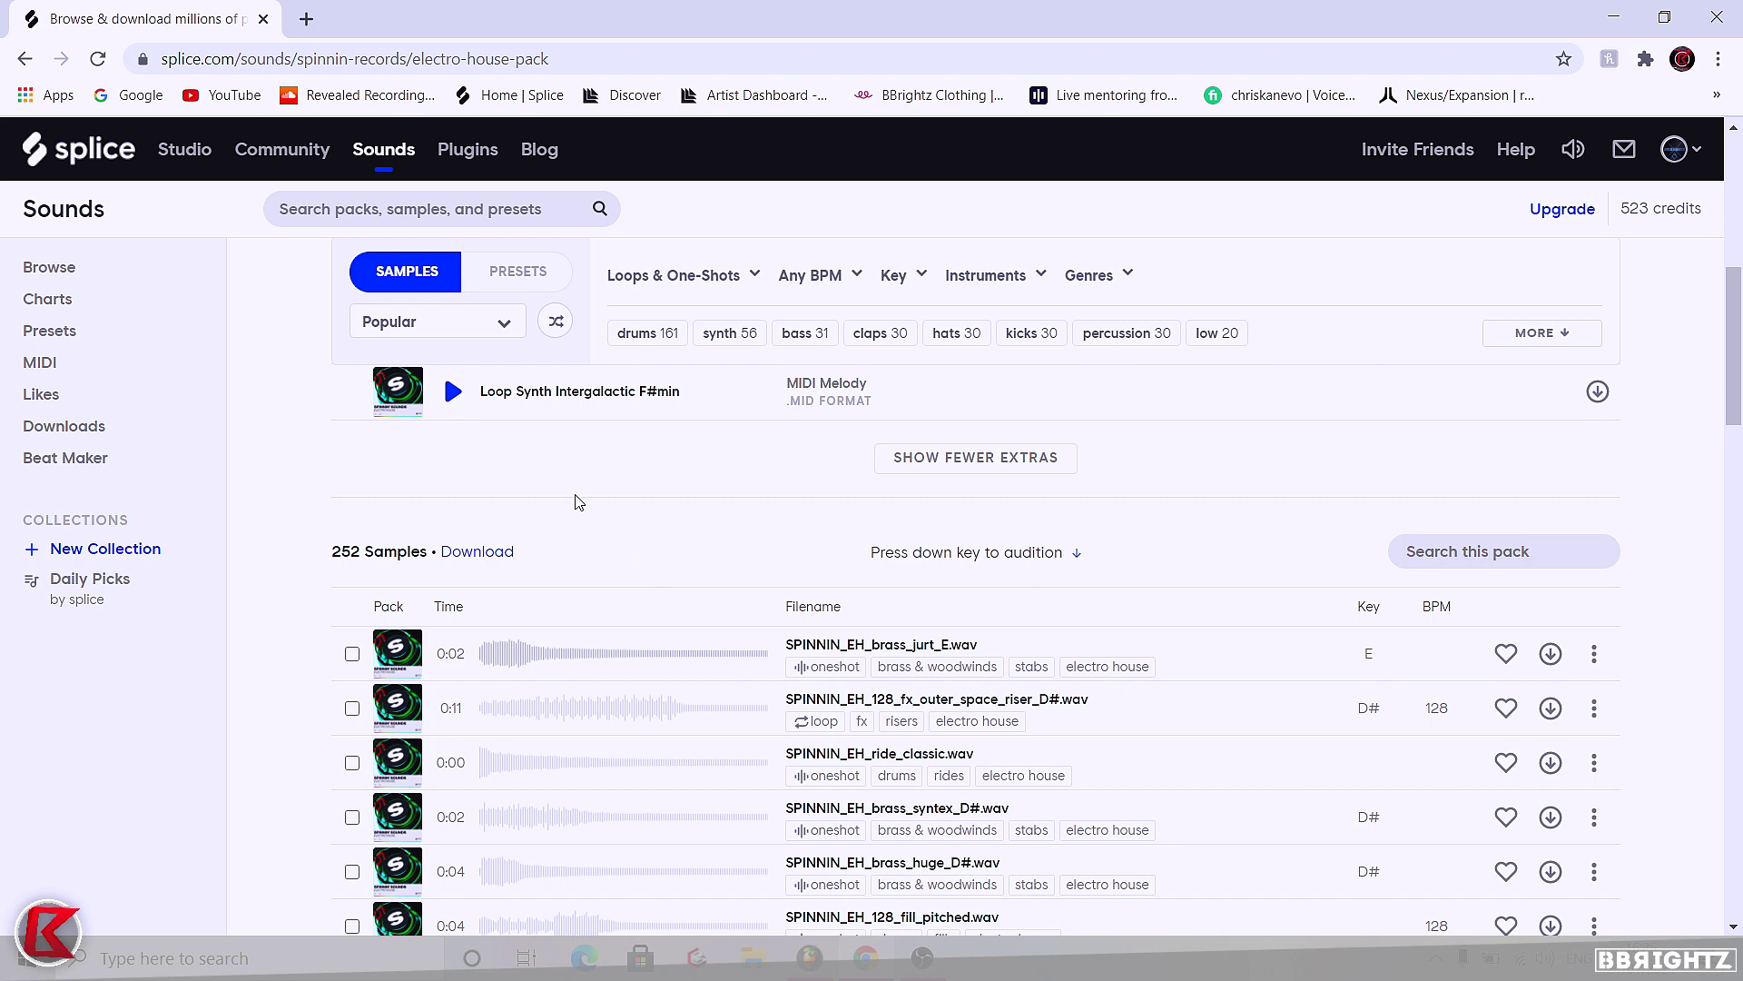
scroll(579, 502, "up", 5)
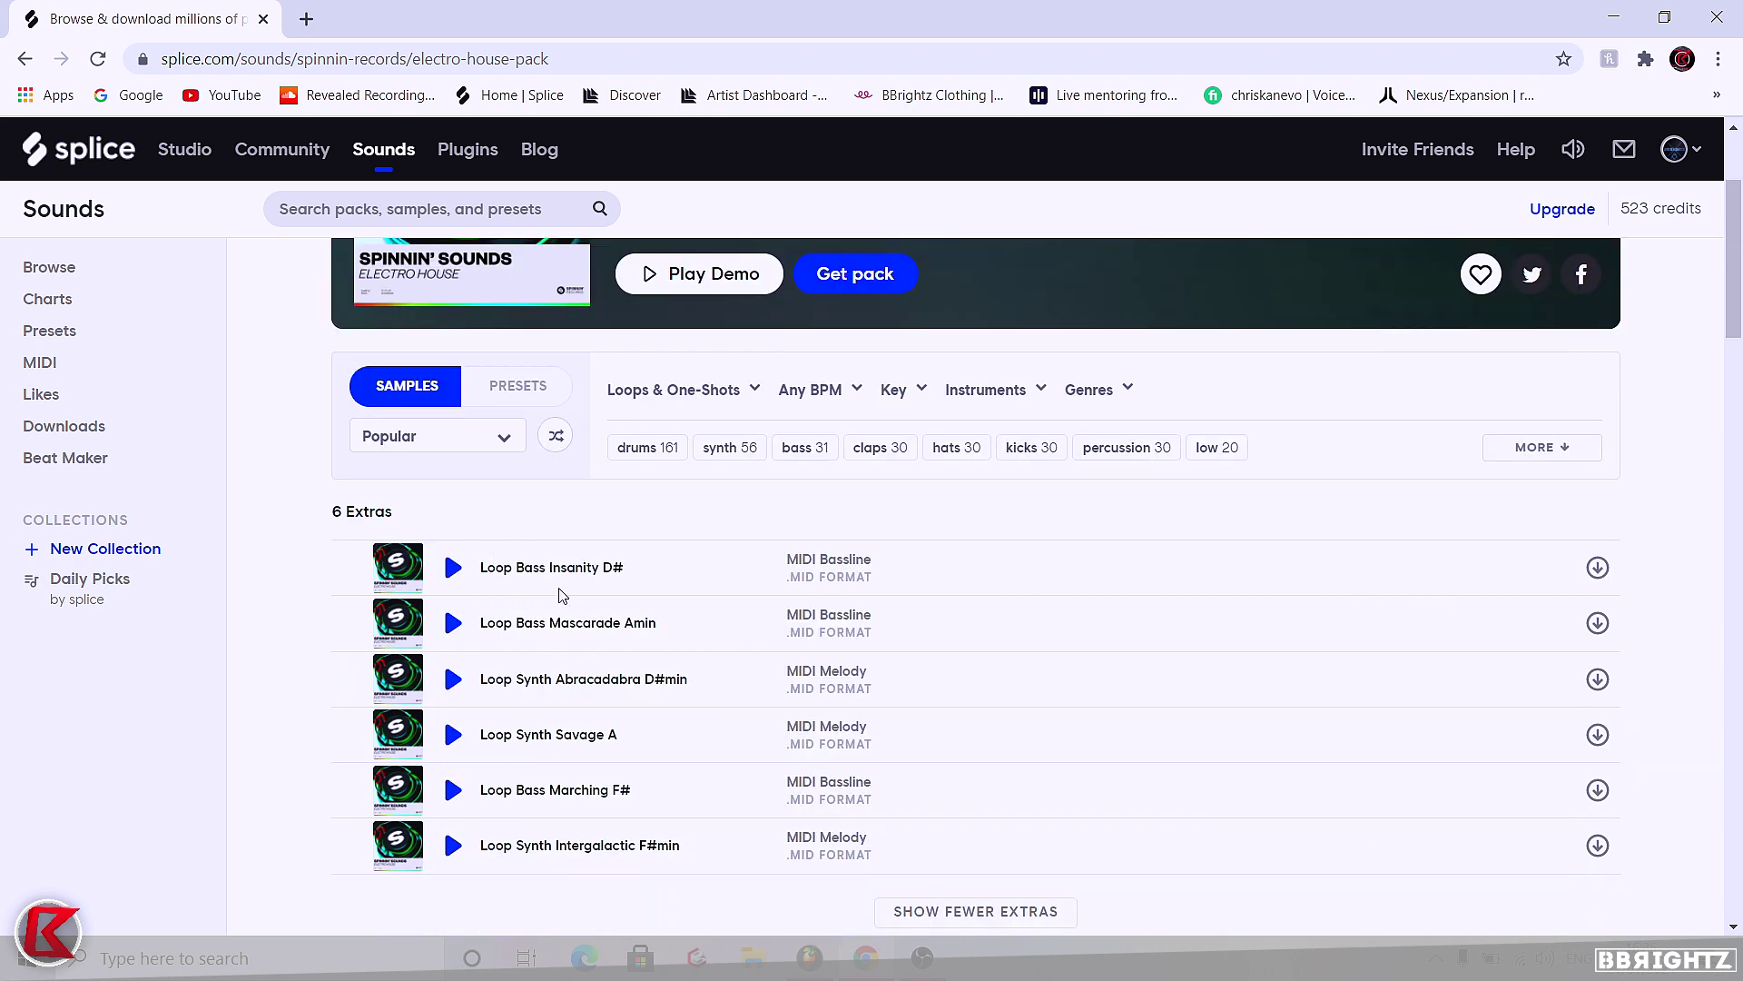
scroll(493, 734, "down", 3)
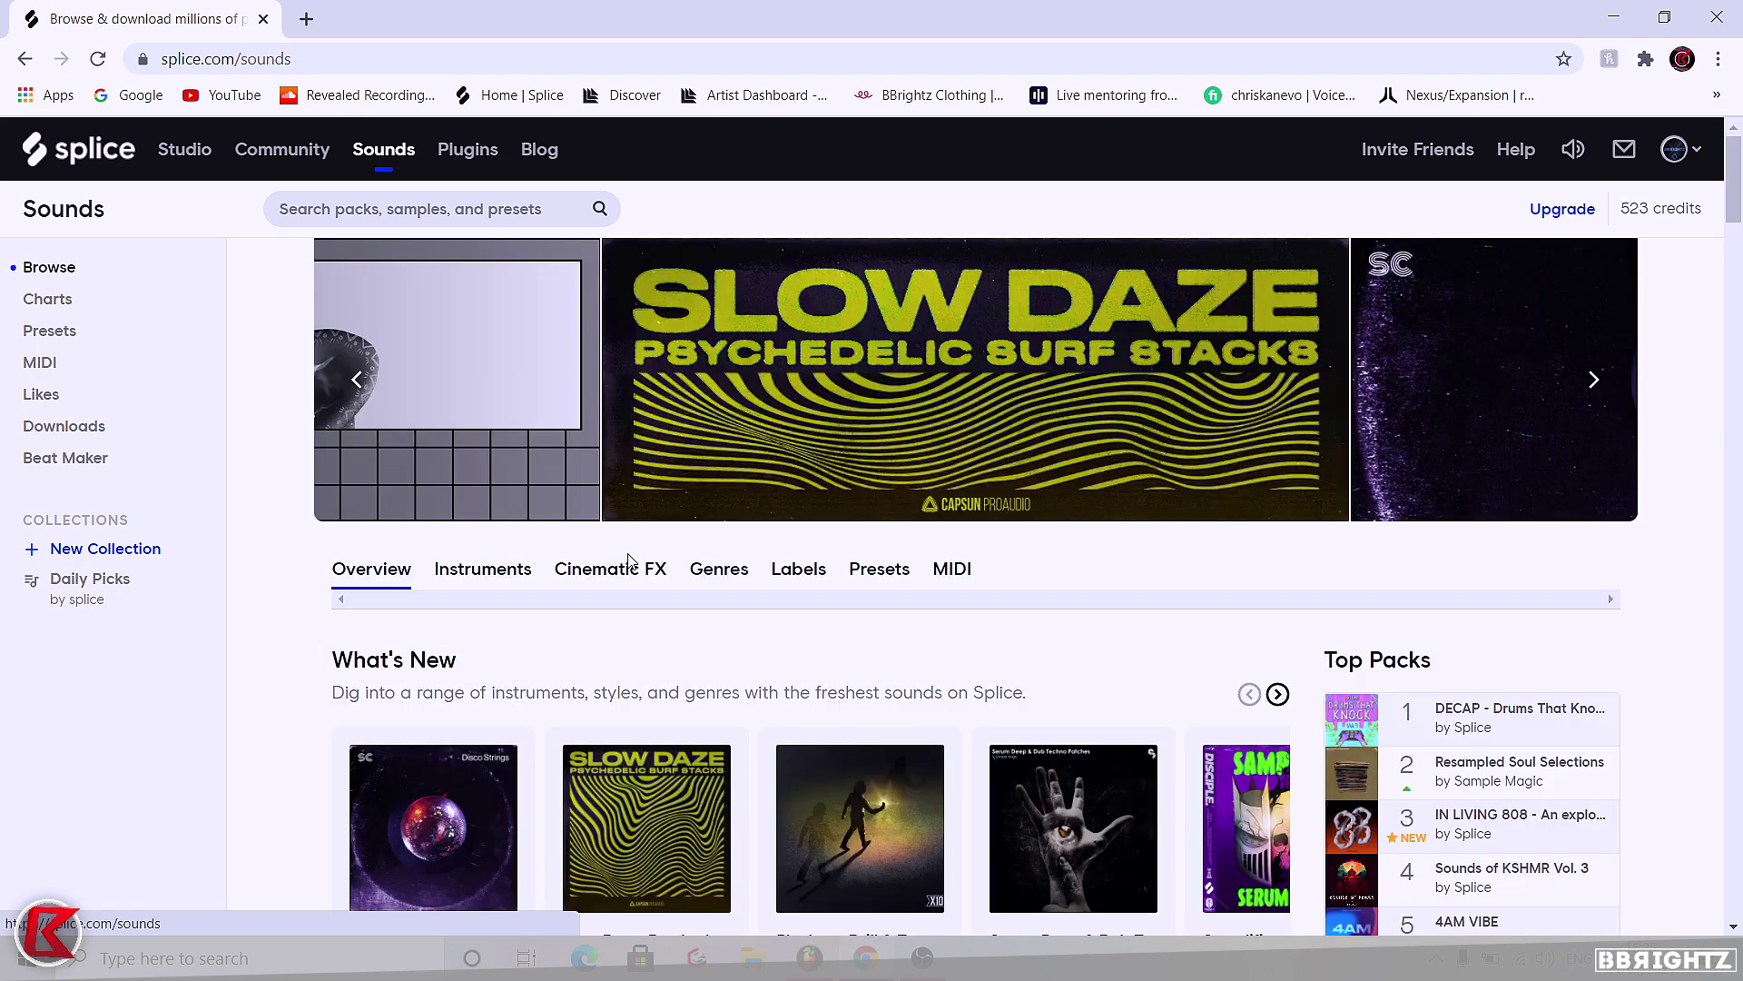
Open the Trance genre's samples in Splice, filtered by the synth and filtered tags, on page 2 of the results
left_click(721, 572)
scroll(1148, 648, "down", 3)
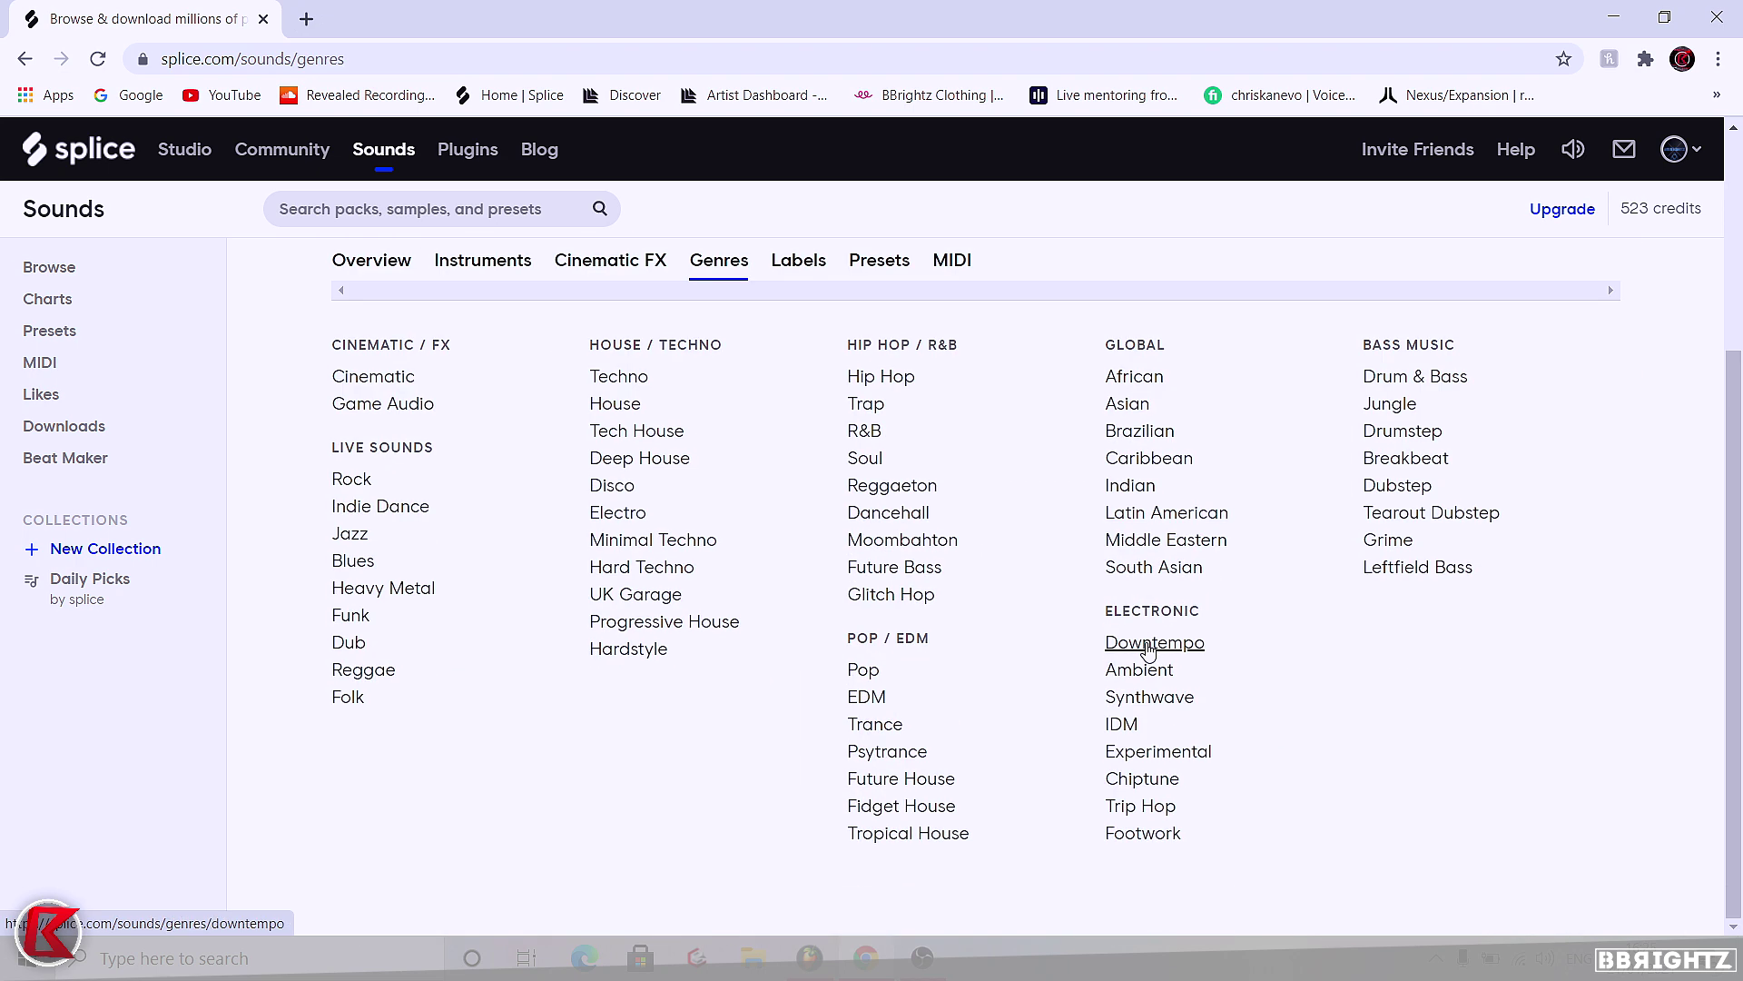
left_click(877, 724)
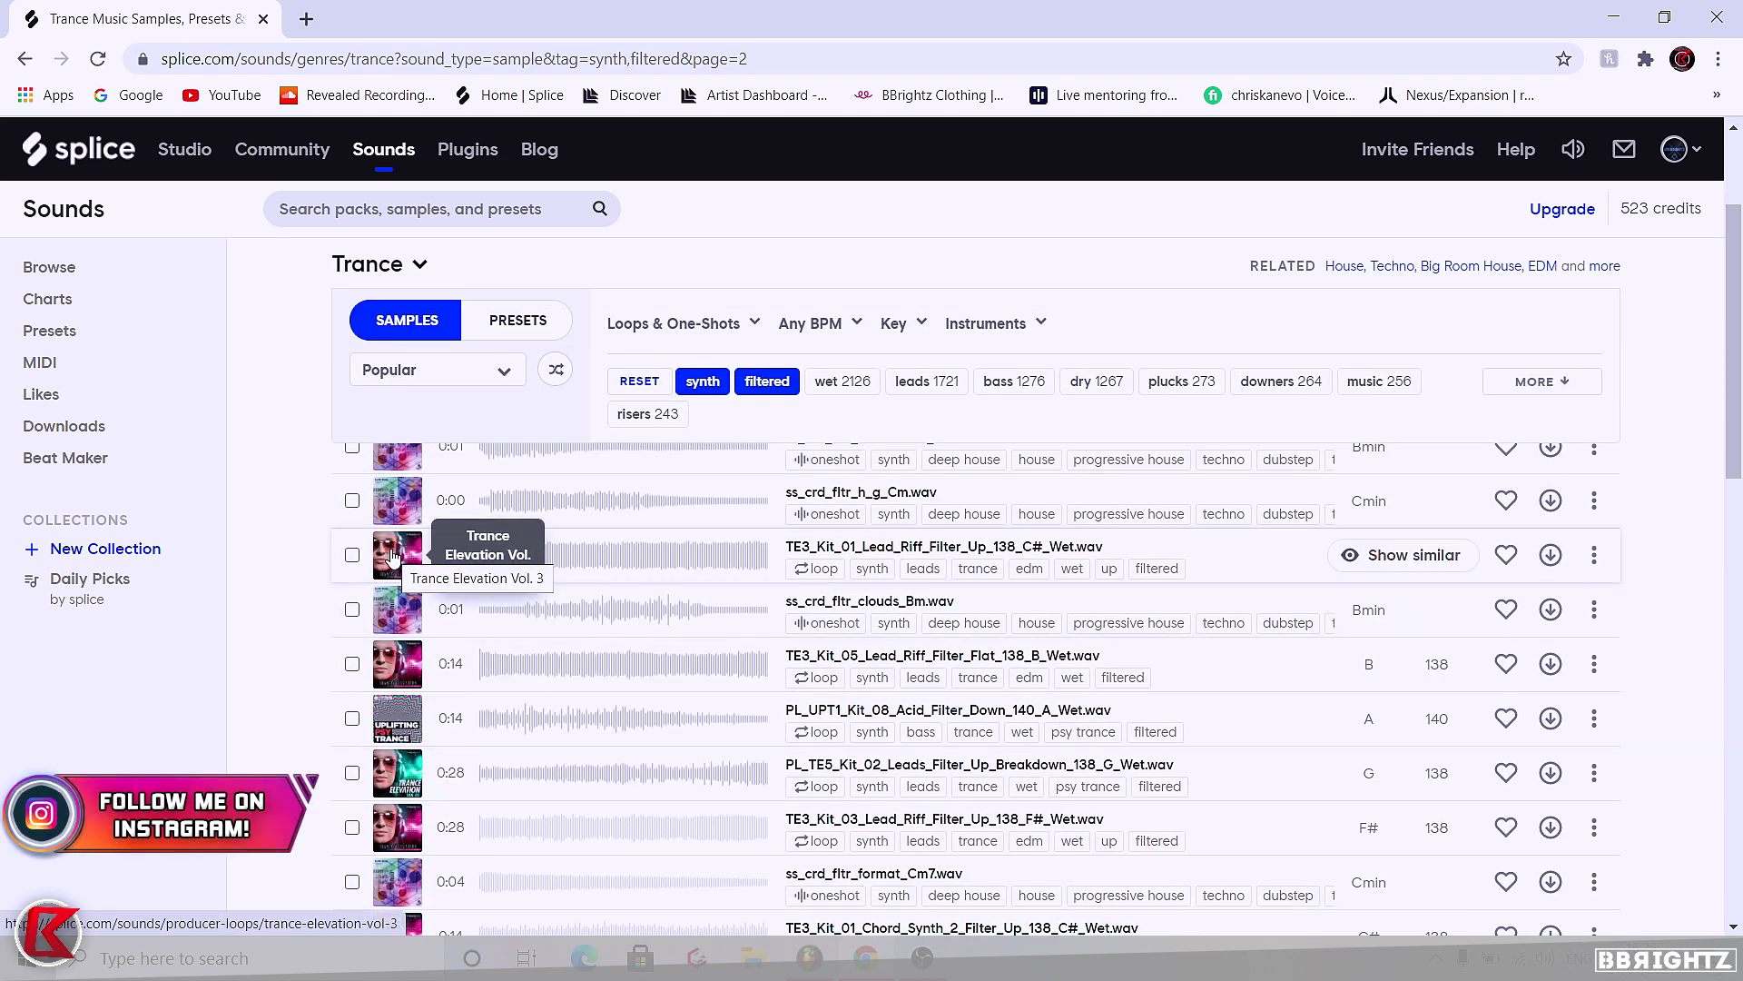
Audition and download the trance loop PL_TE5_Kit_02_Leads_Filter_Up_Breakdown_138_G_Wet.wav
scroll(448, 772, "down", 3)
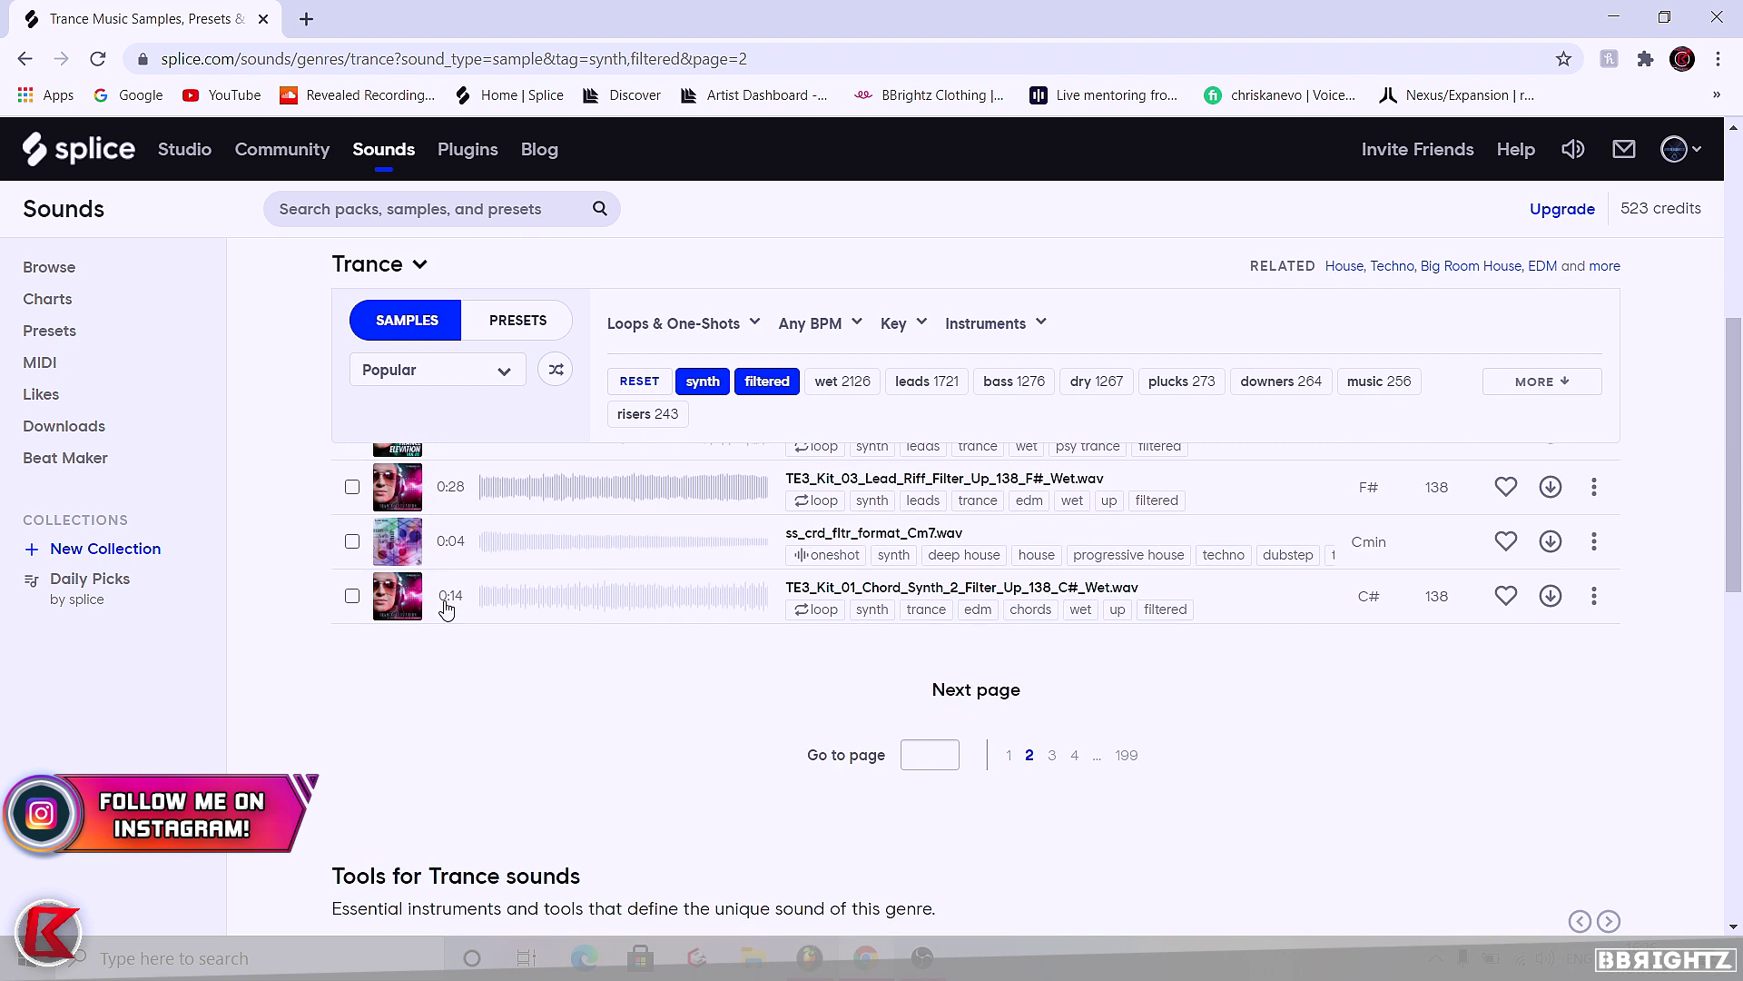
scroll(448, 547, "up", 1)
left_click(450, 547)
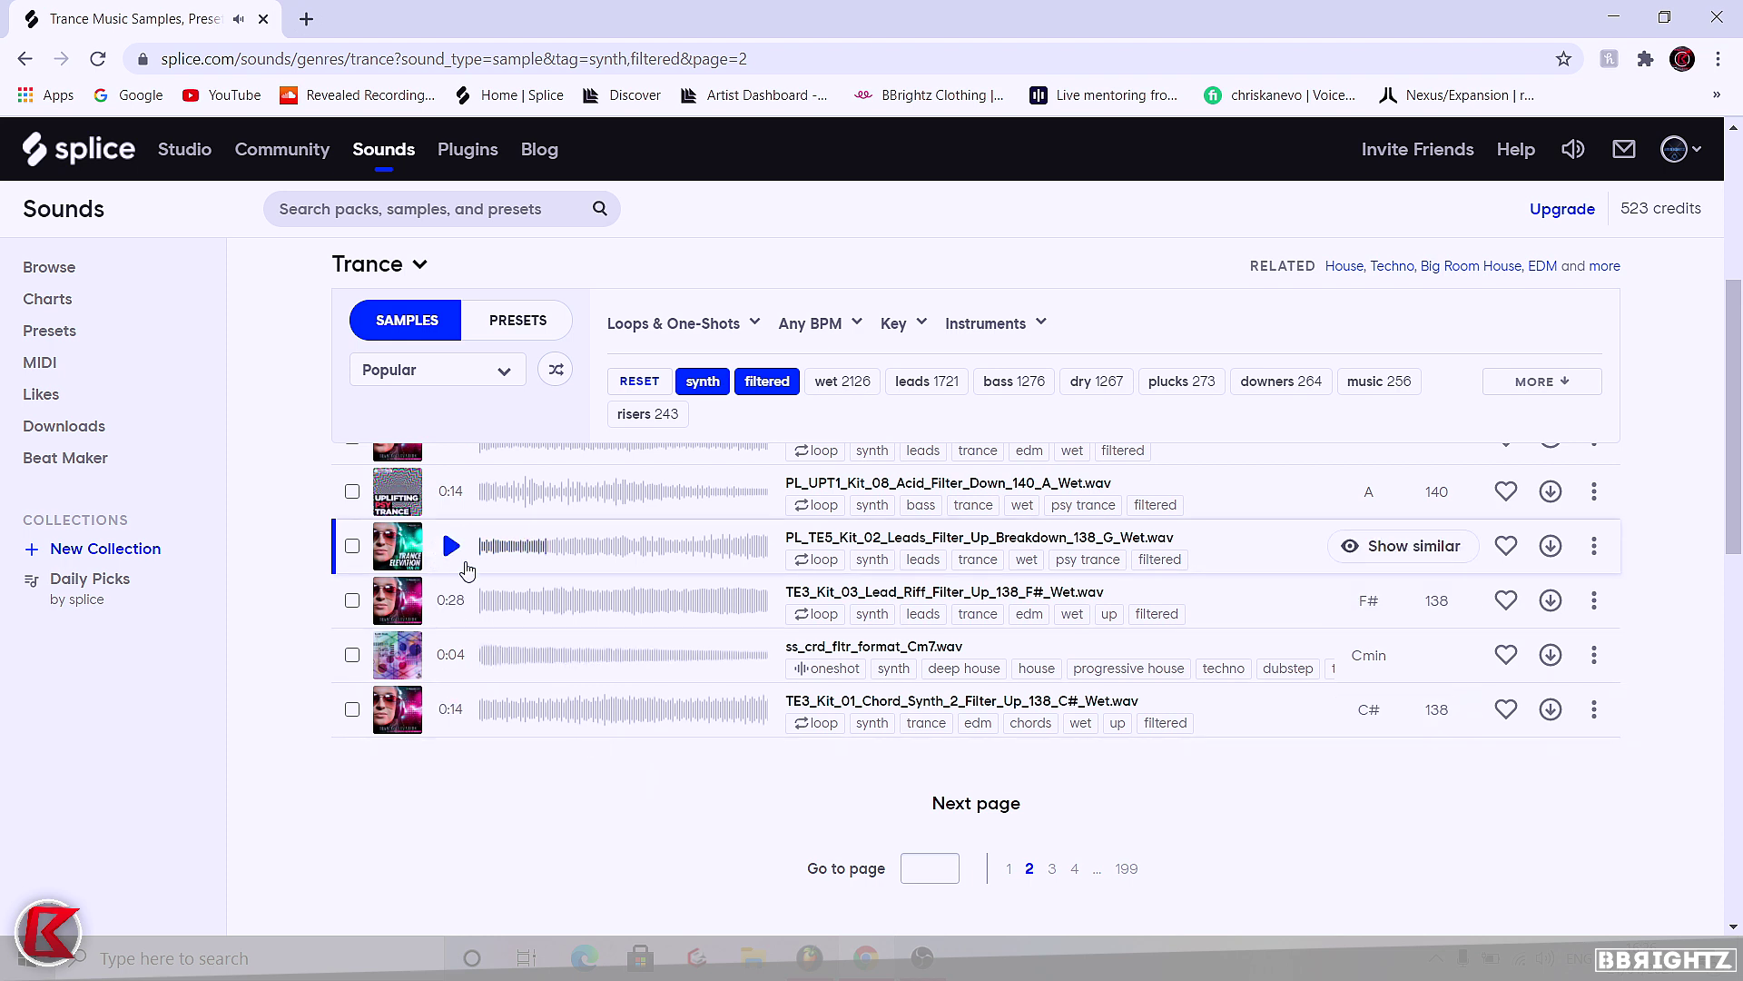
left_click(1550, 545)
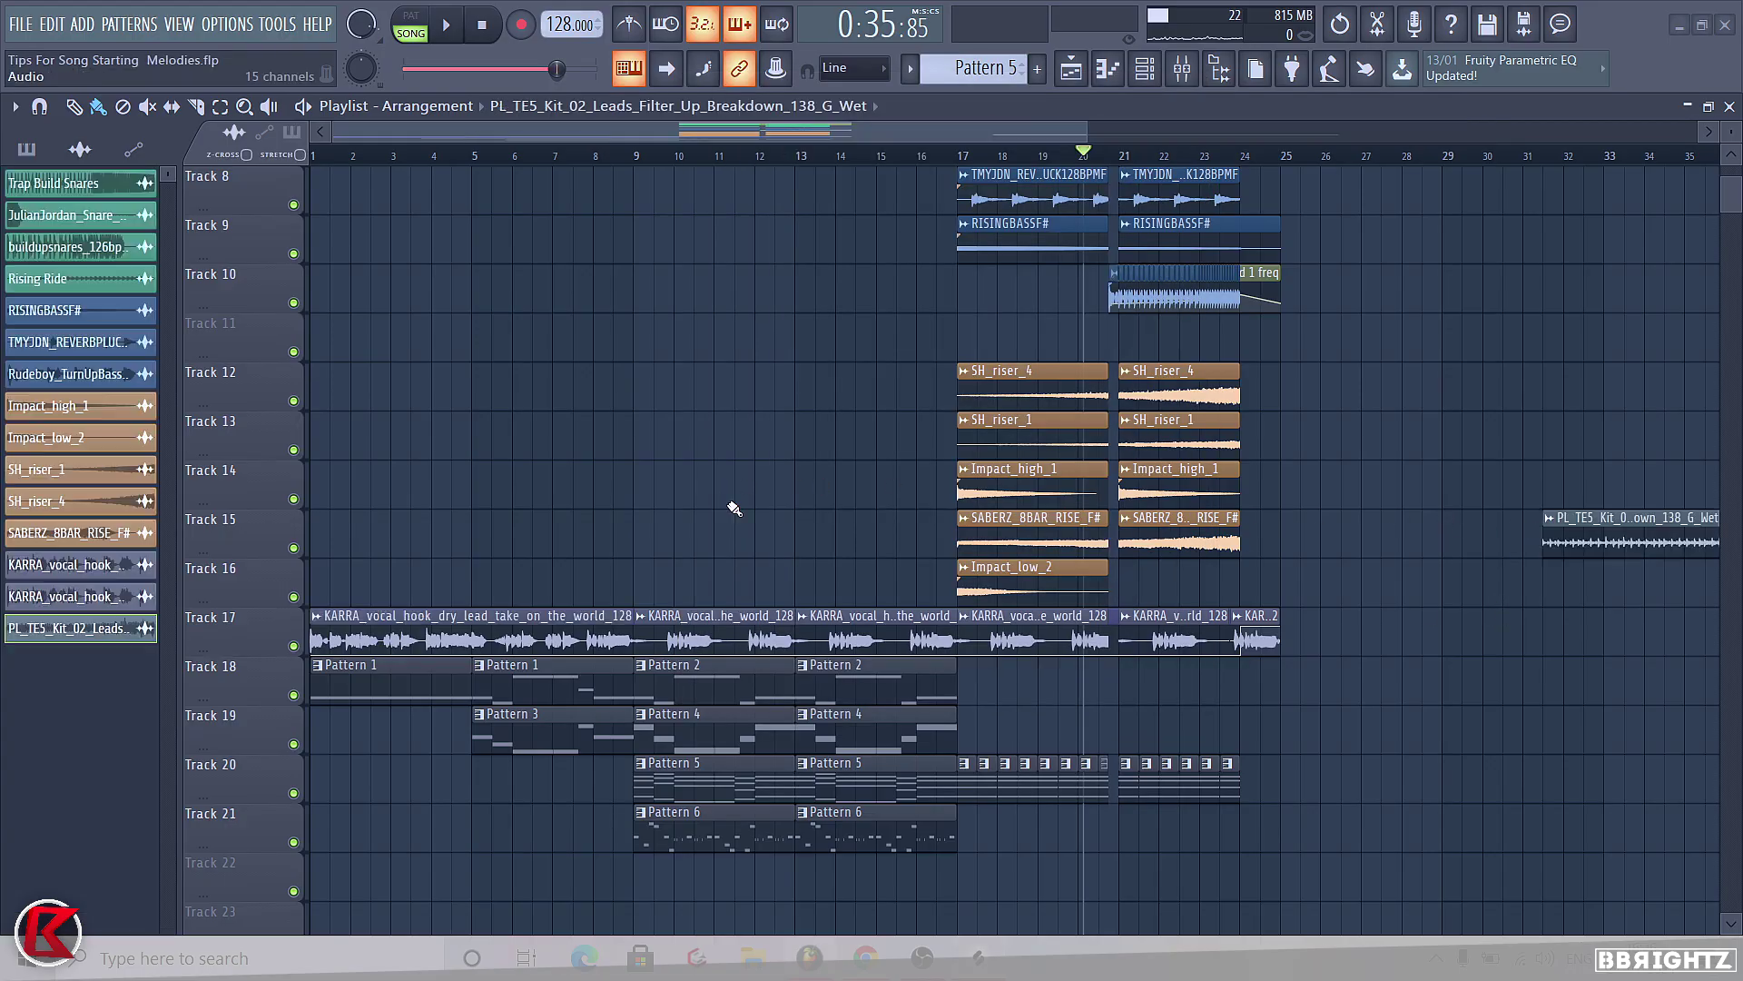
In FL Studio, place the downloaded lead loop on Track 12 at bar 33, with the project at 138 BPM, and play it
left_click_drag(1080, 520, 1105, 412)
key("space")
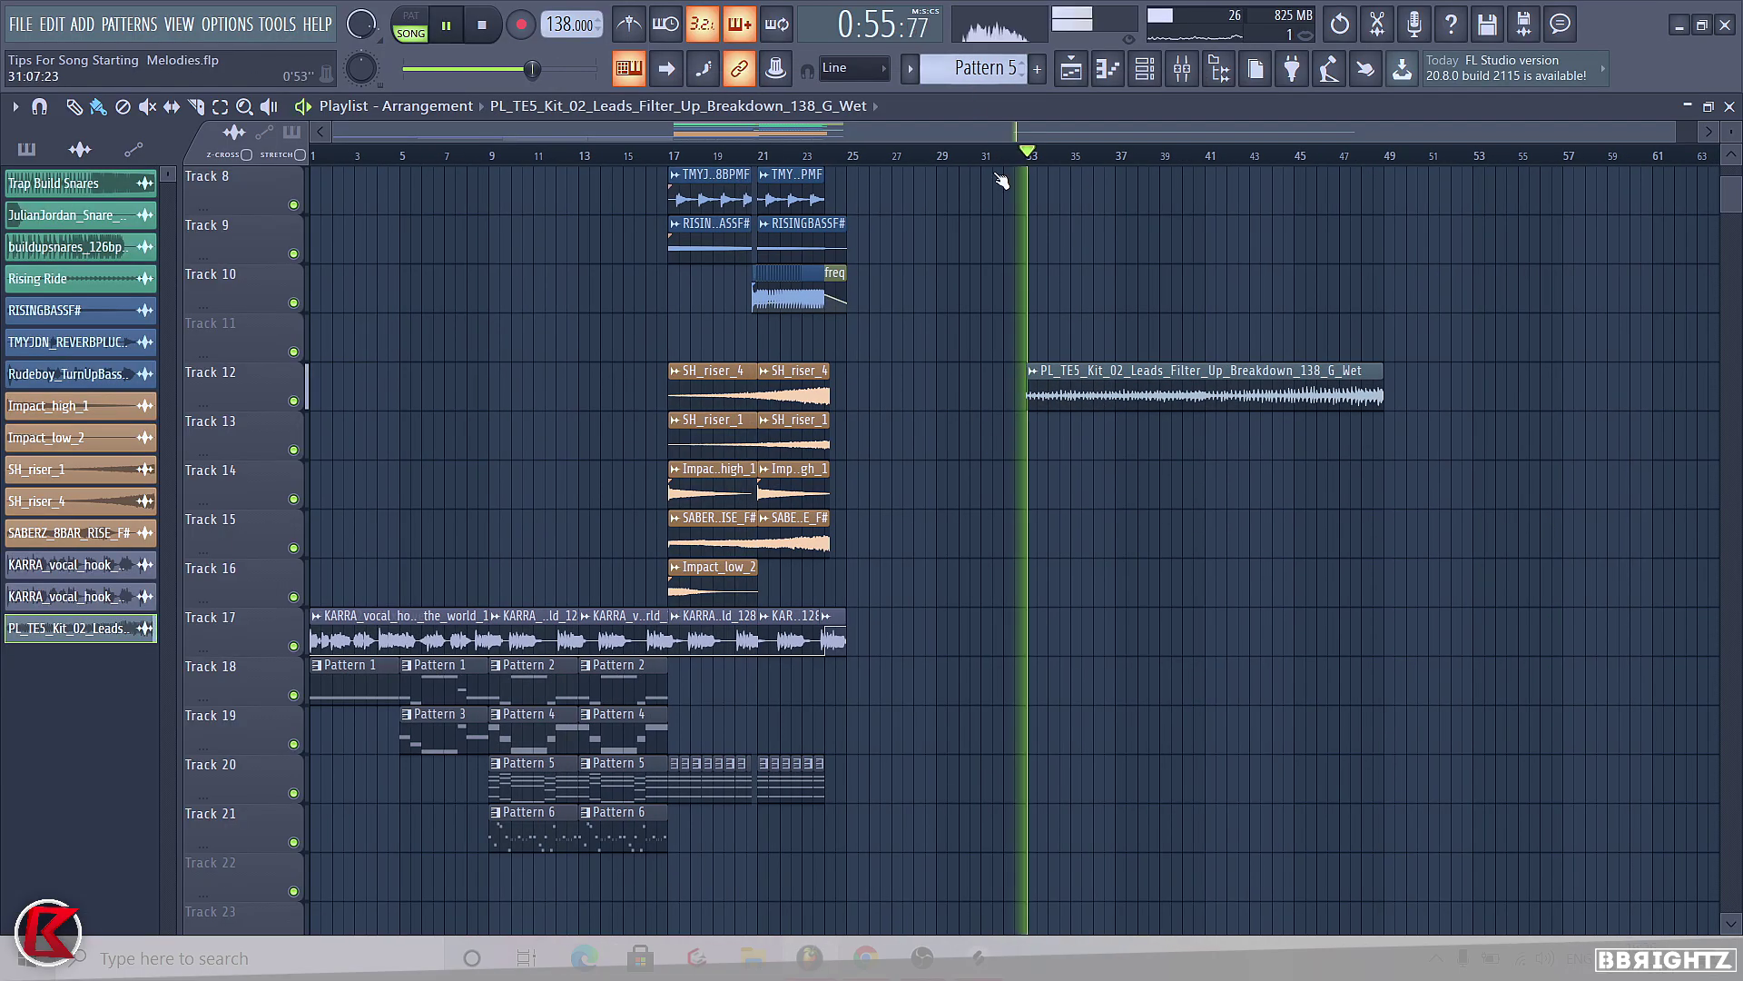
Place Pattern 6 on Track 14 under the lead loop near bar 41 and transpose its DUNE 2 #2 notes up two semitones
scroll(693, 454, "down", 1)
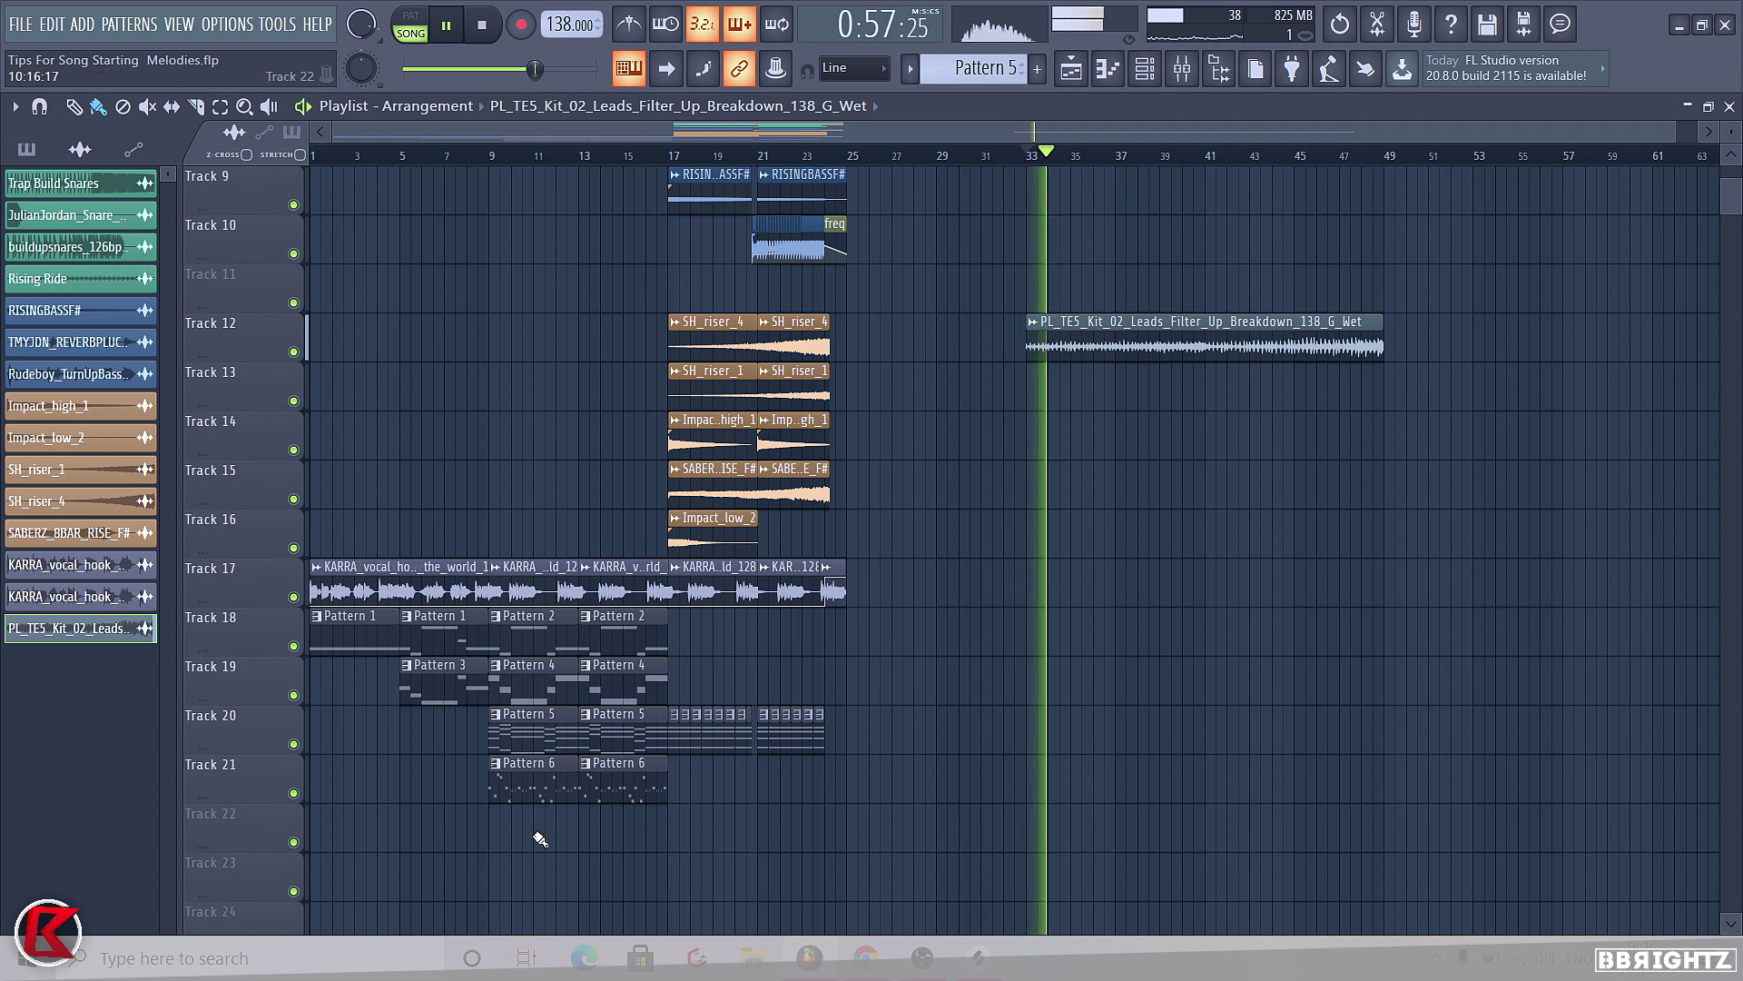
left_click(530, 782)
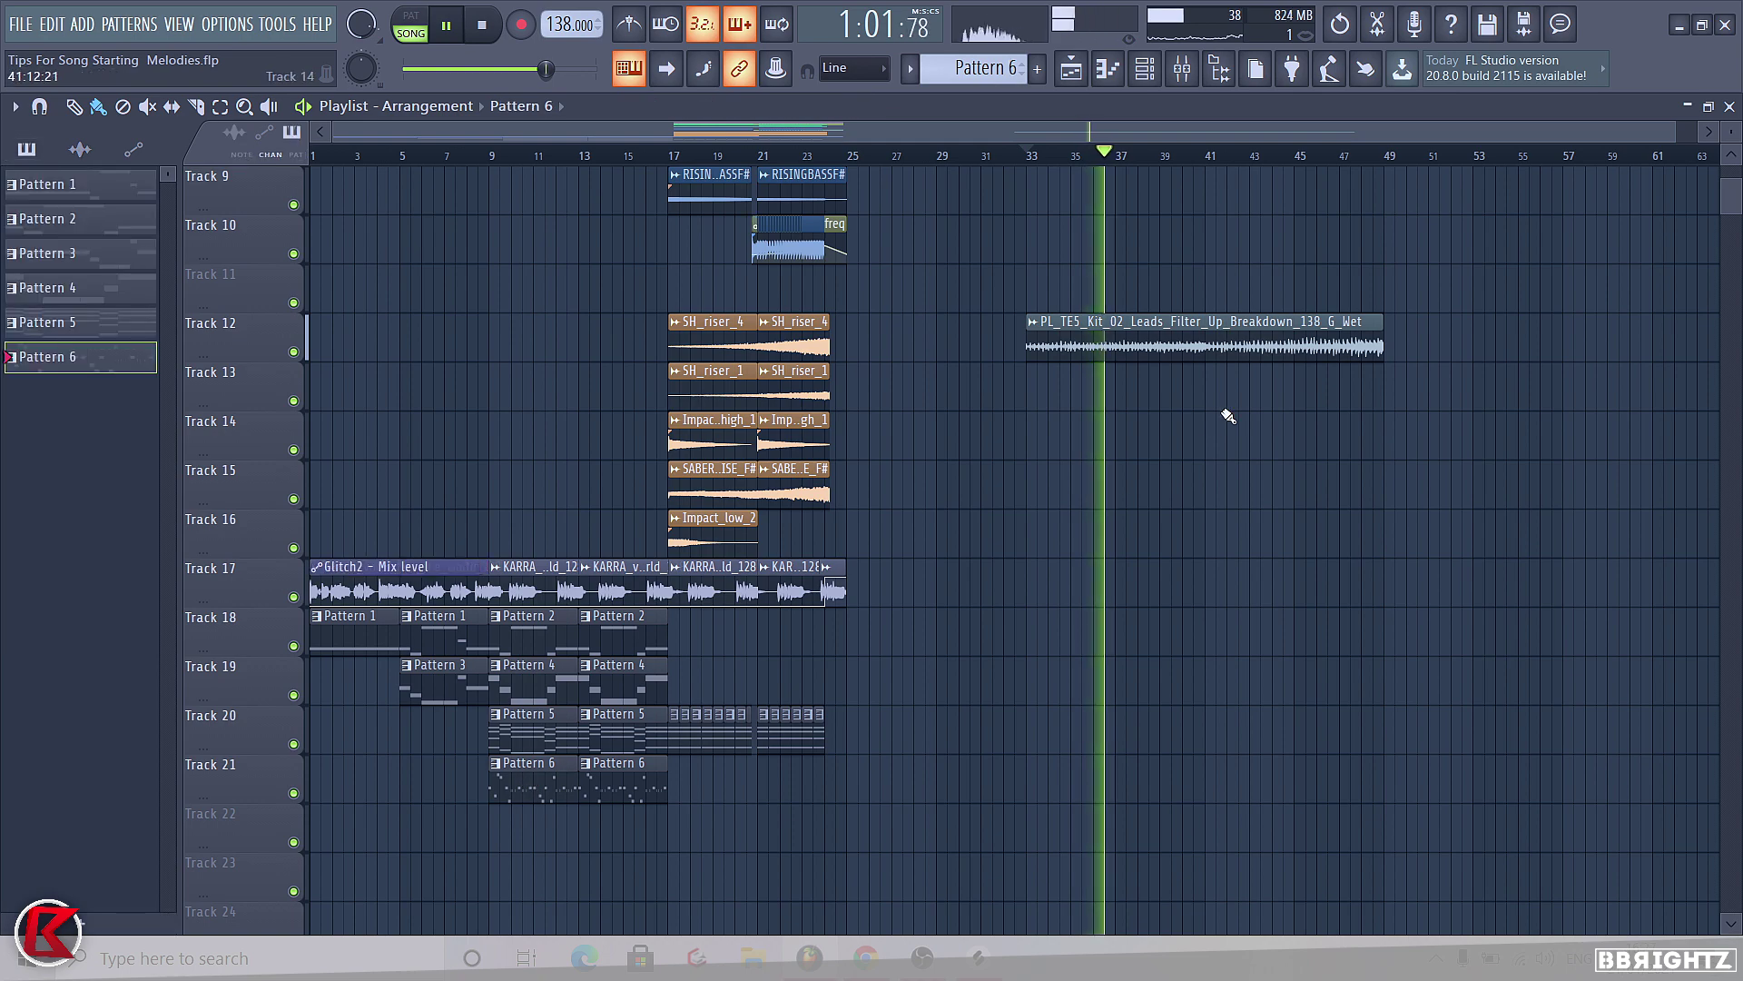
left_click(1215, 434)
double_click(1249, 439)
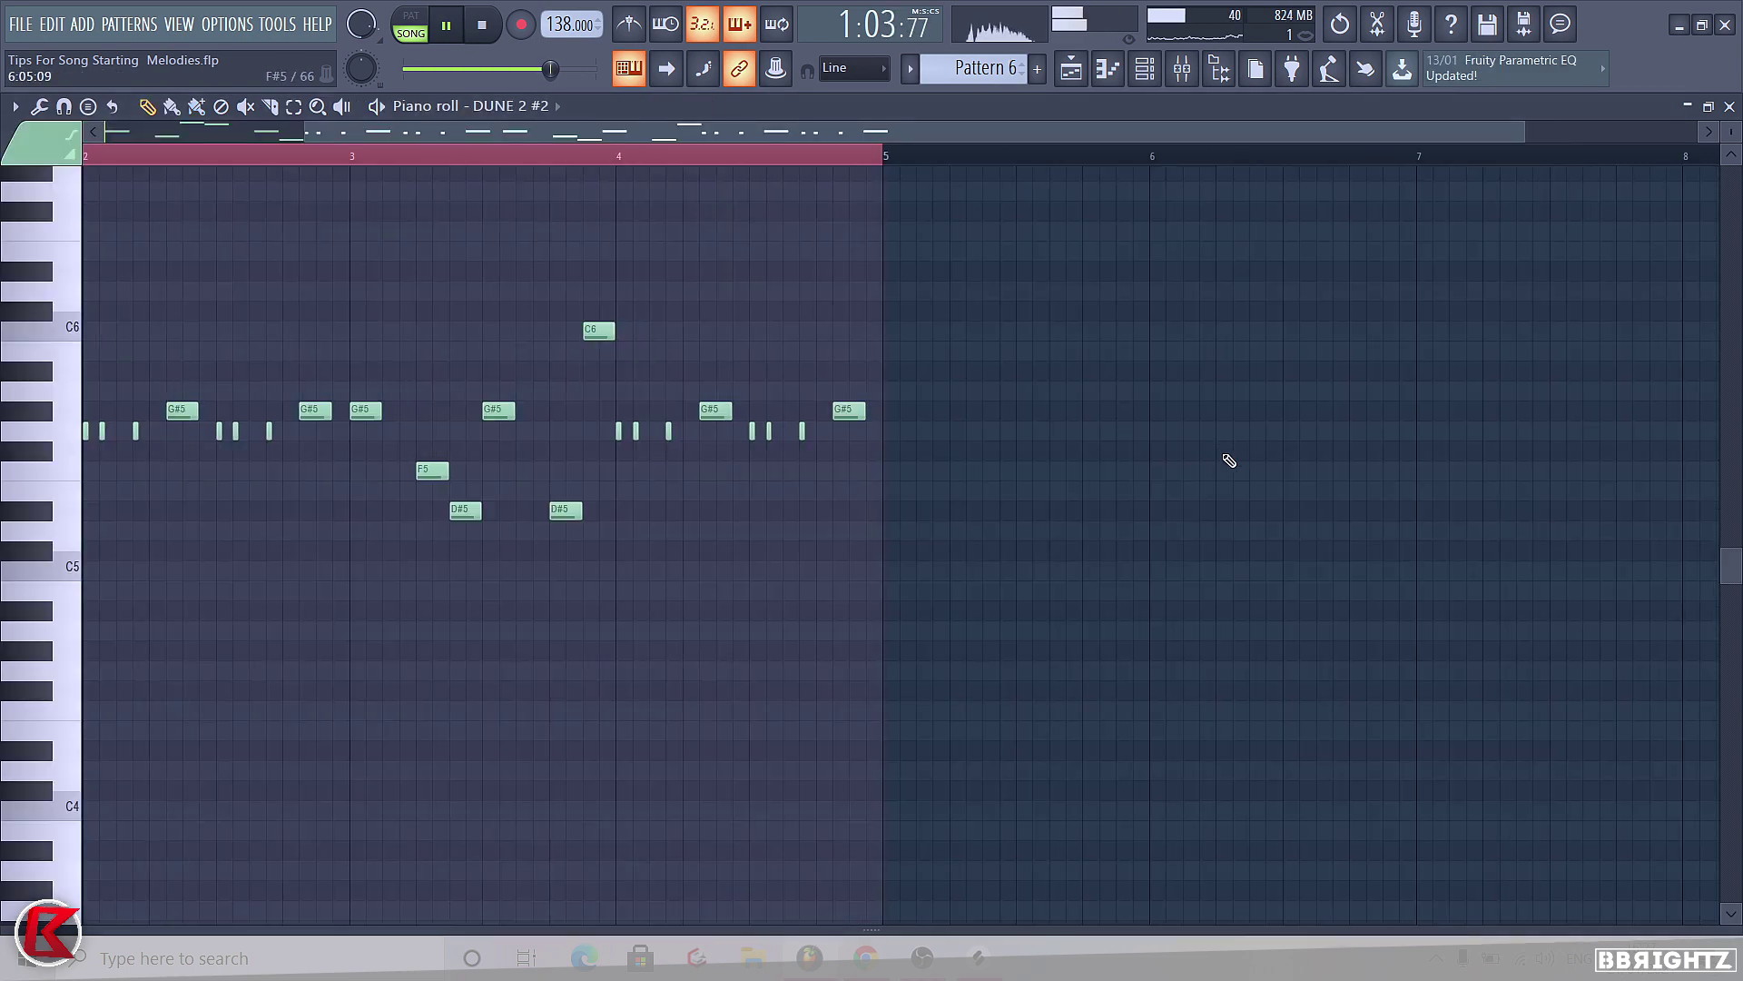
key("shift+Up")
key("shift+Up")
scroll(1020, 150, "down", 2)
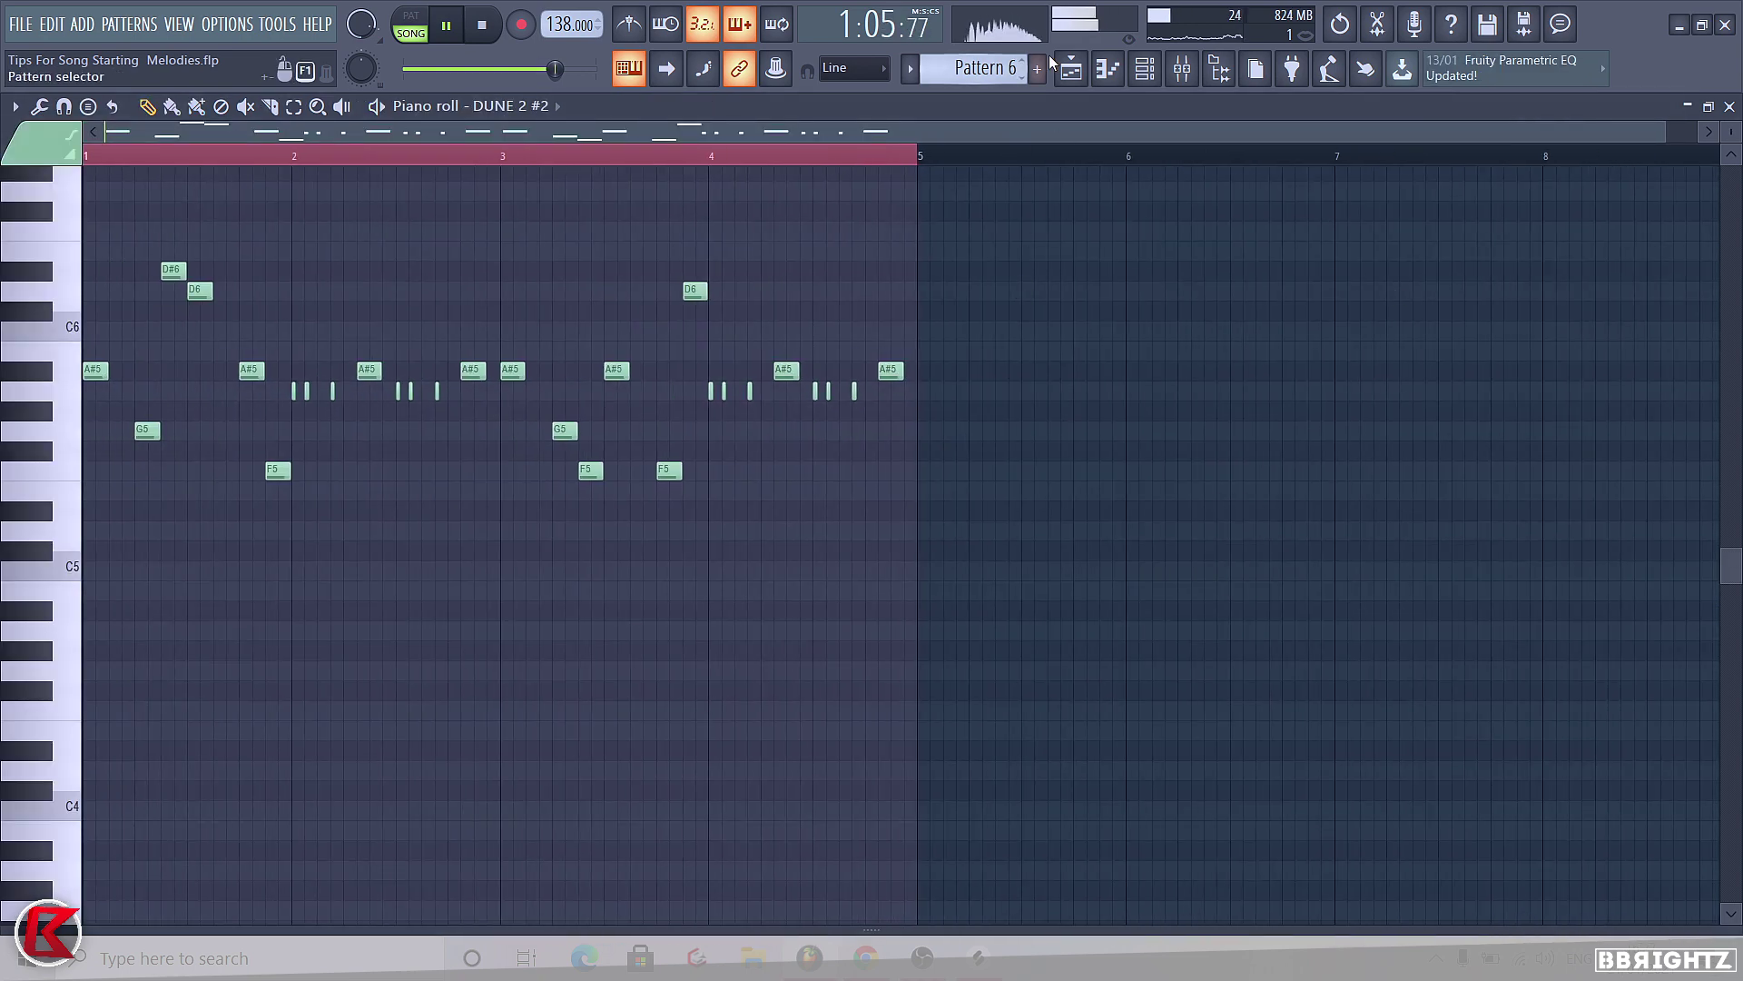
Return to the playlist and place a second Pattern 6 clip at bar 45 on Track 14
left_click(1072, 68)
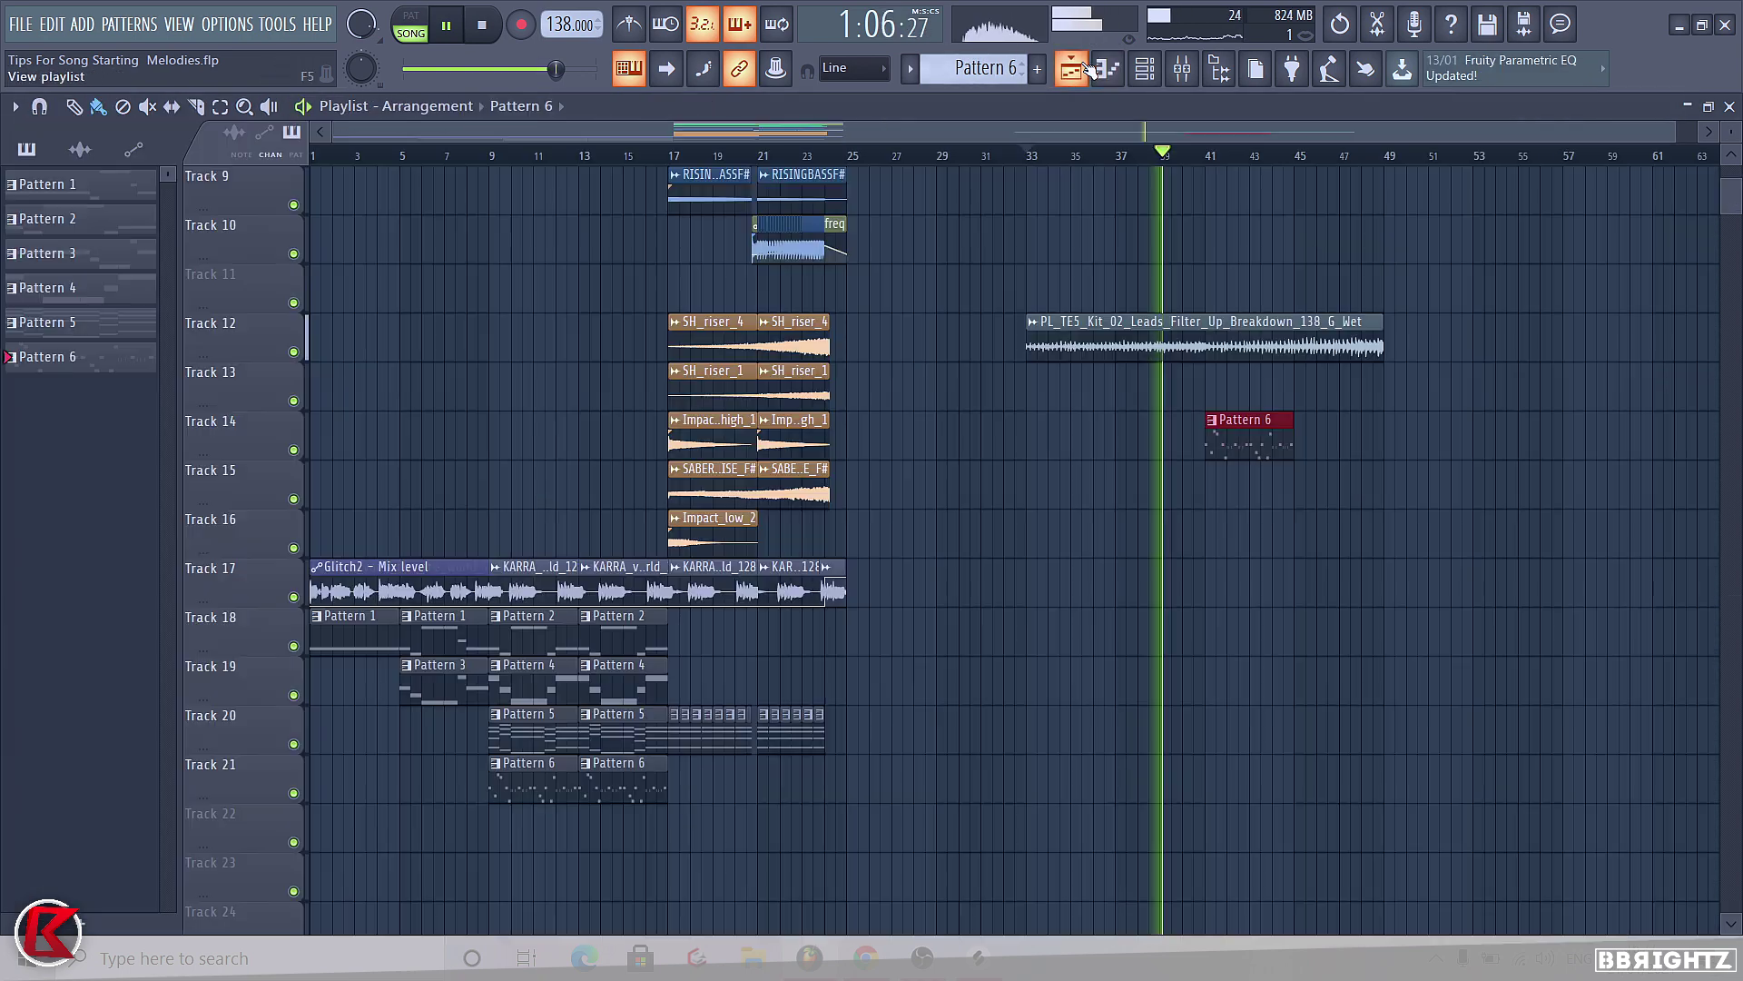
left_click(1307, 439)
scroll(1317, 454, "up", 2)
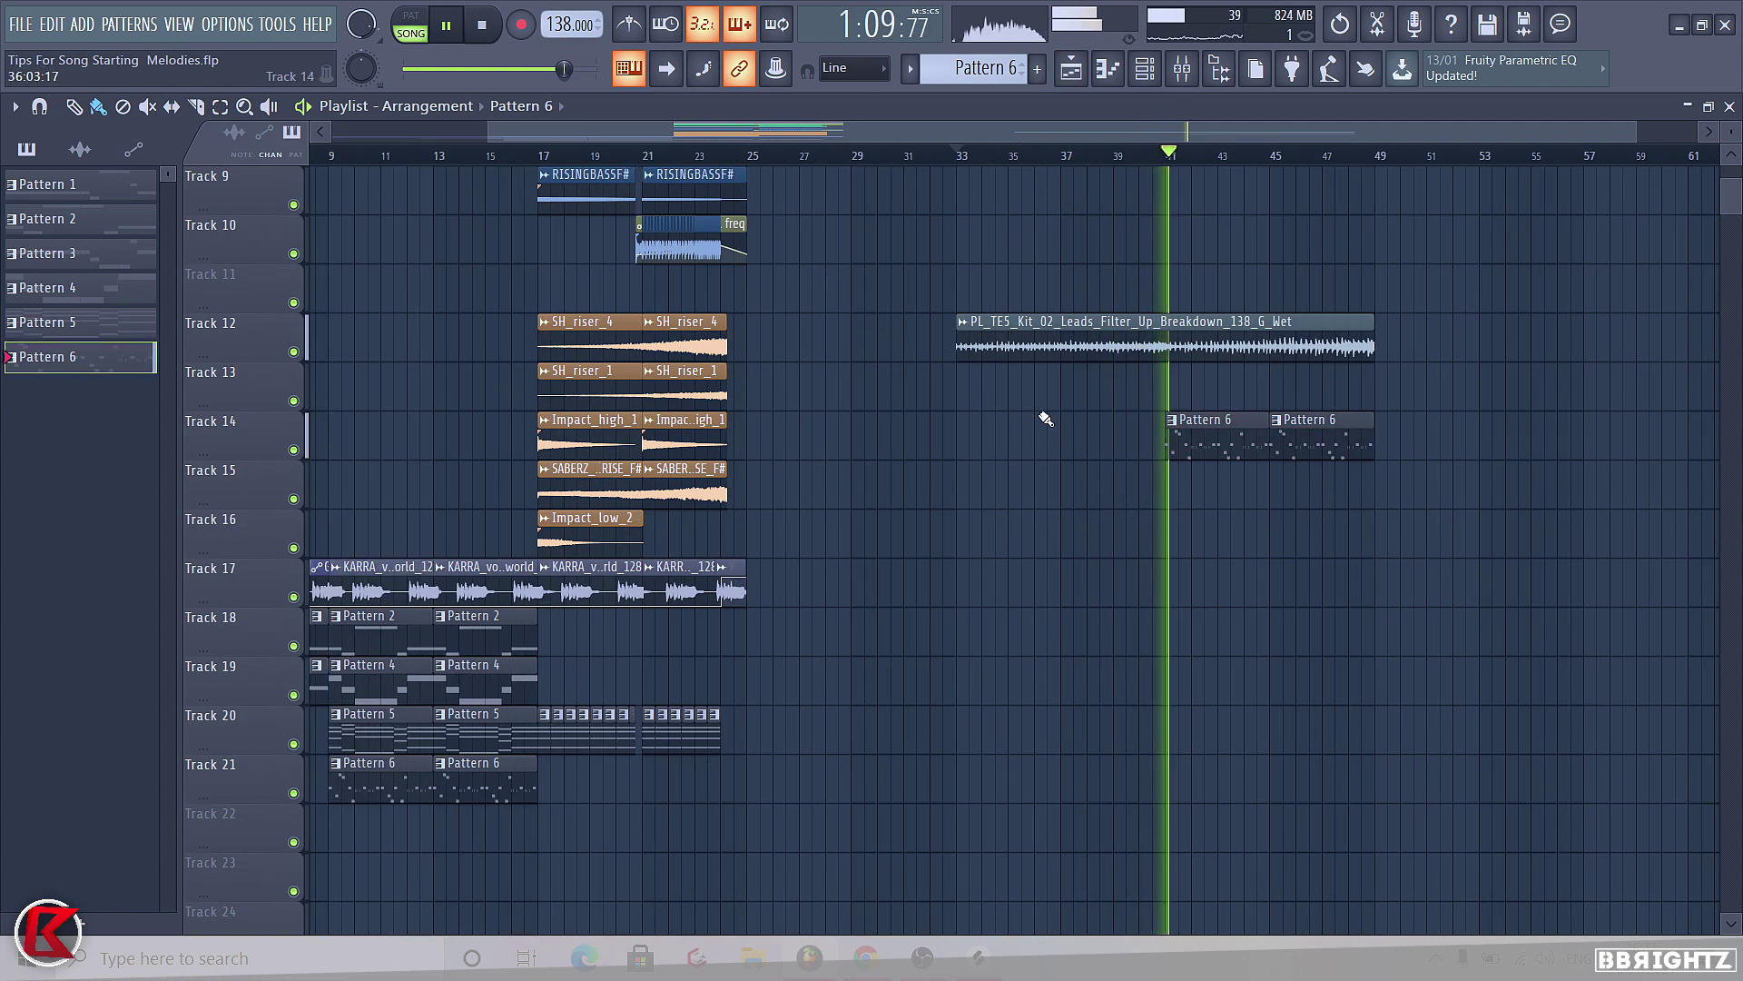
Listen to the trance lead loop together with both Pattern 6 clips on Track 14, and stop playback
scroll(1175, 482, "up", 2)
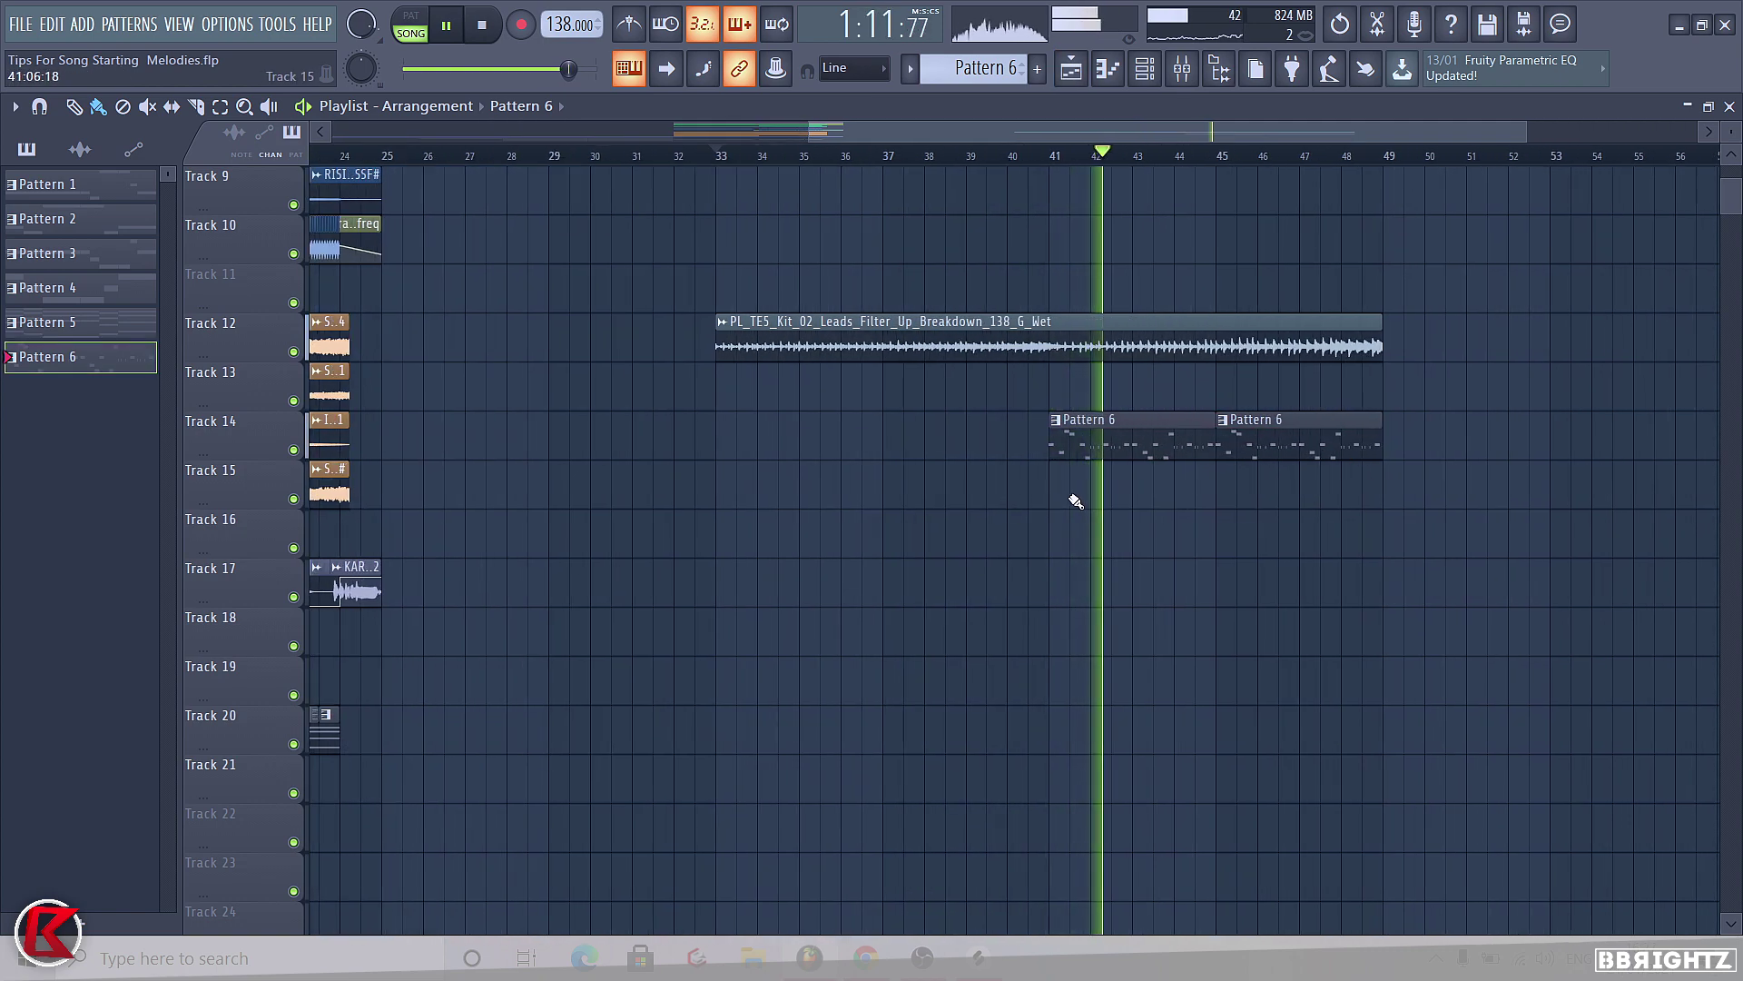
scroll(1075, 501, "down", 4)
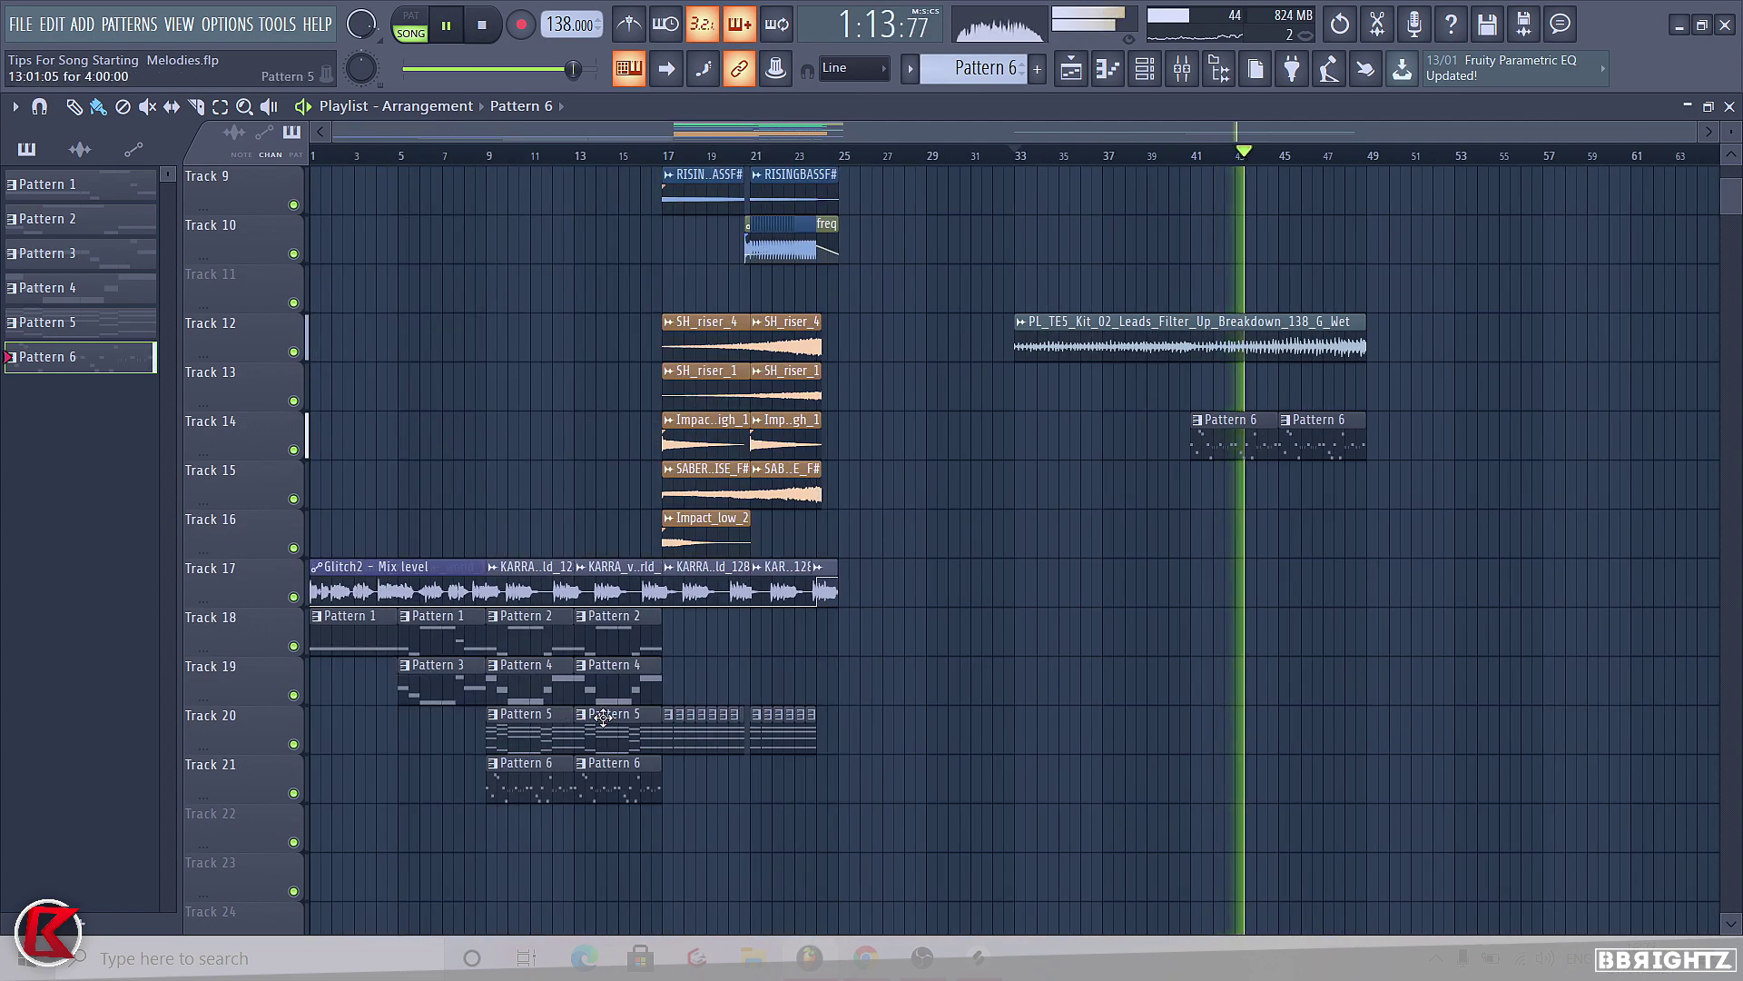
scroll(1208, 518, "up", 4)
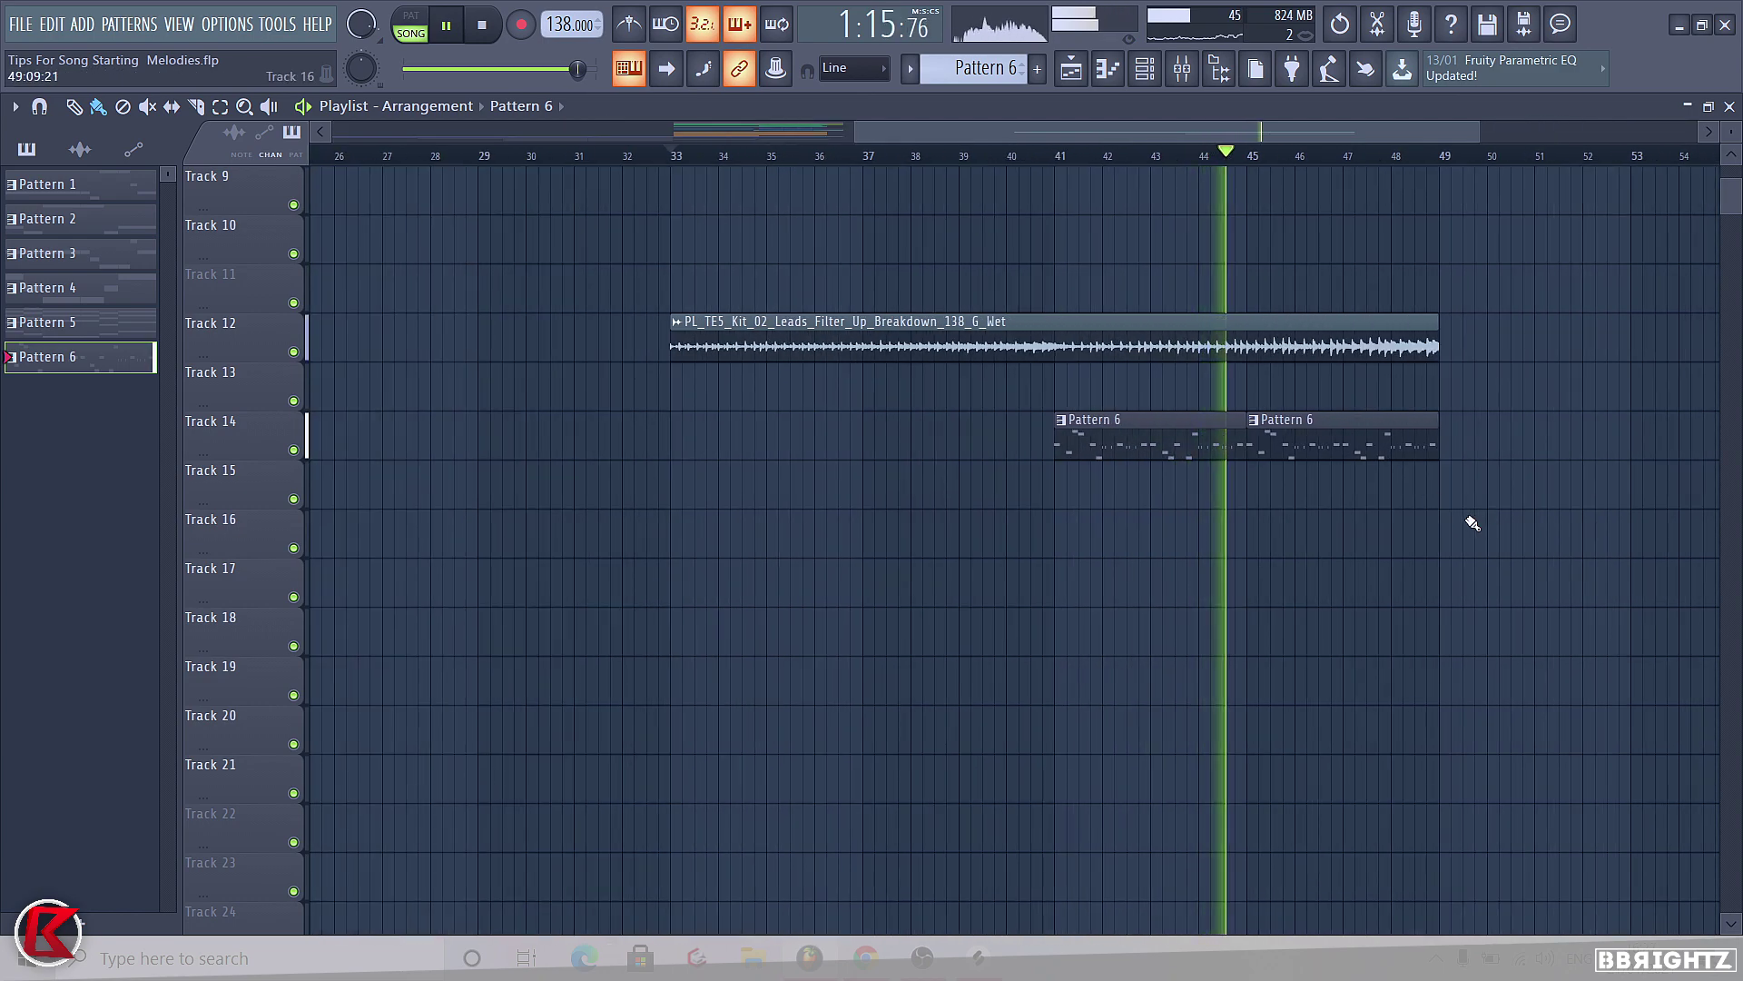
scroll(1471, 523, "down", 3)
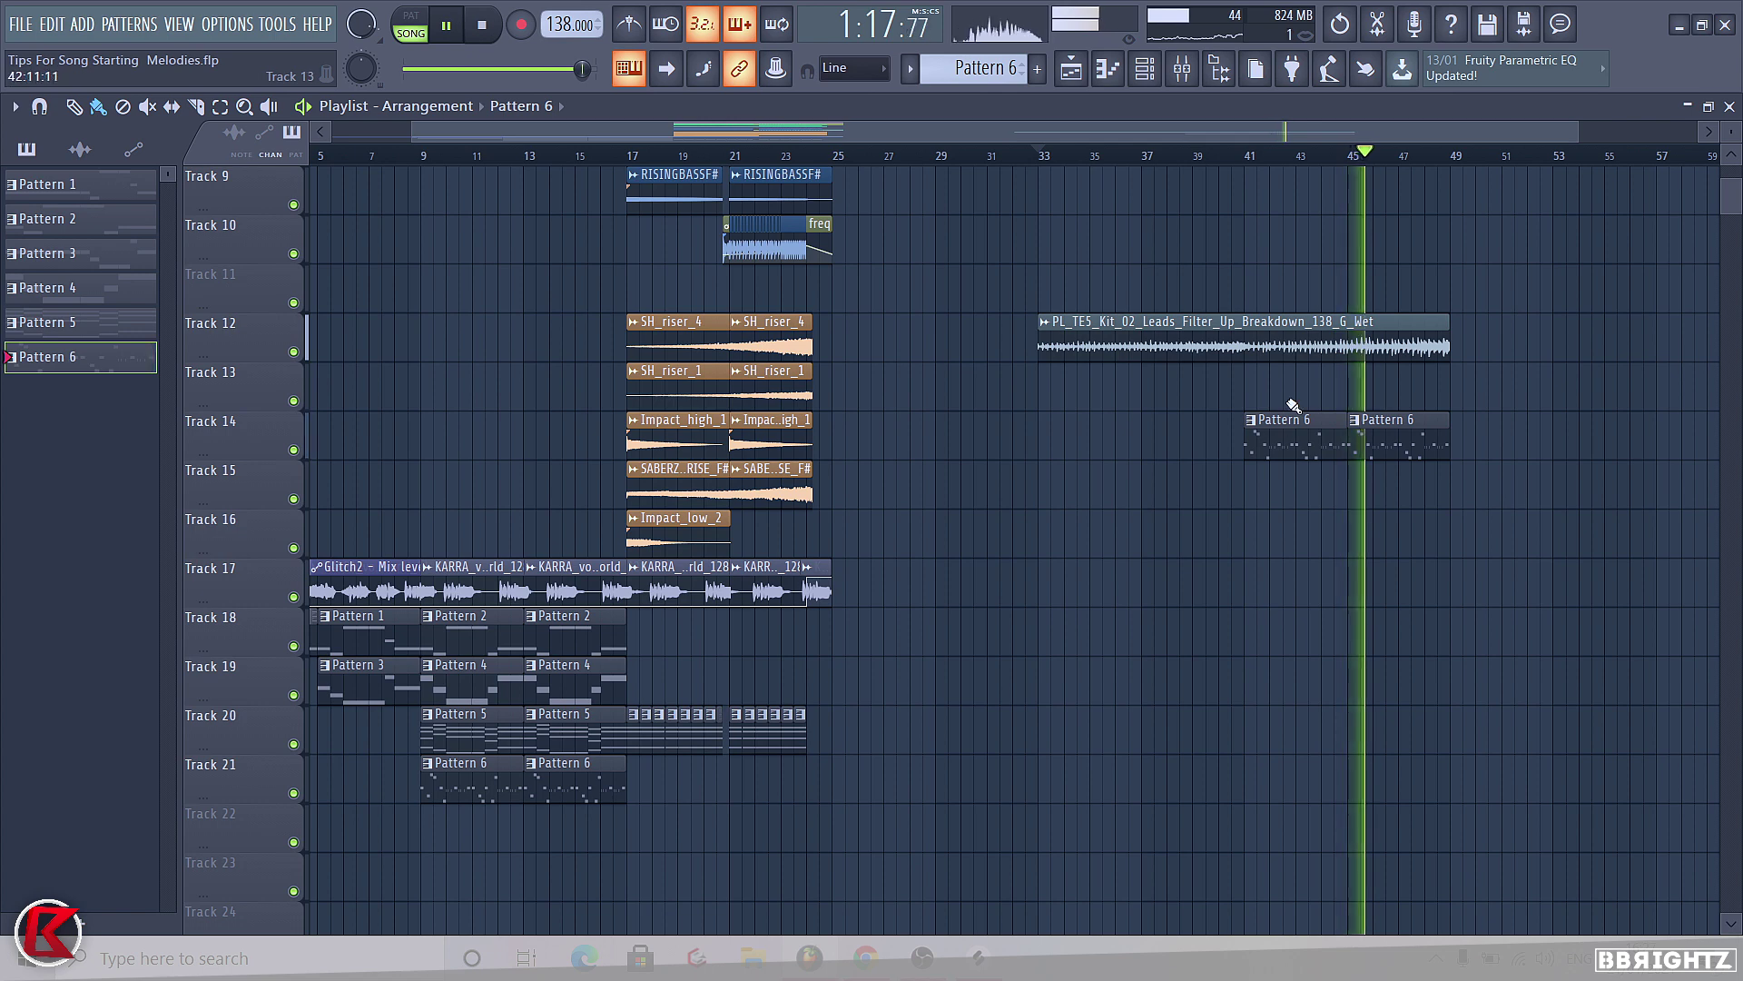
scroll(1489, 491, "up", 2)
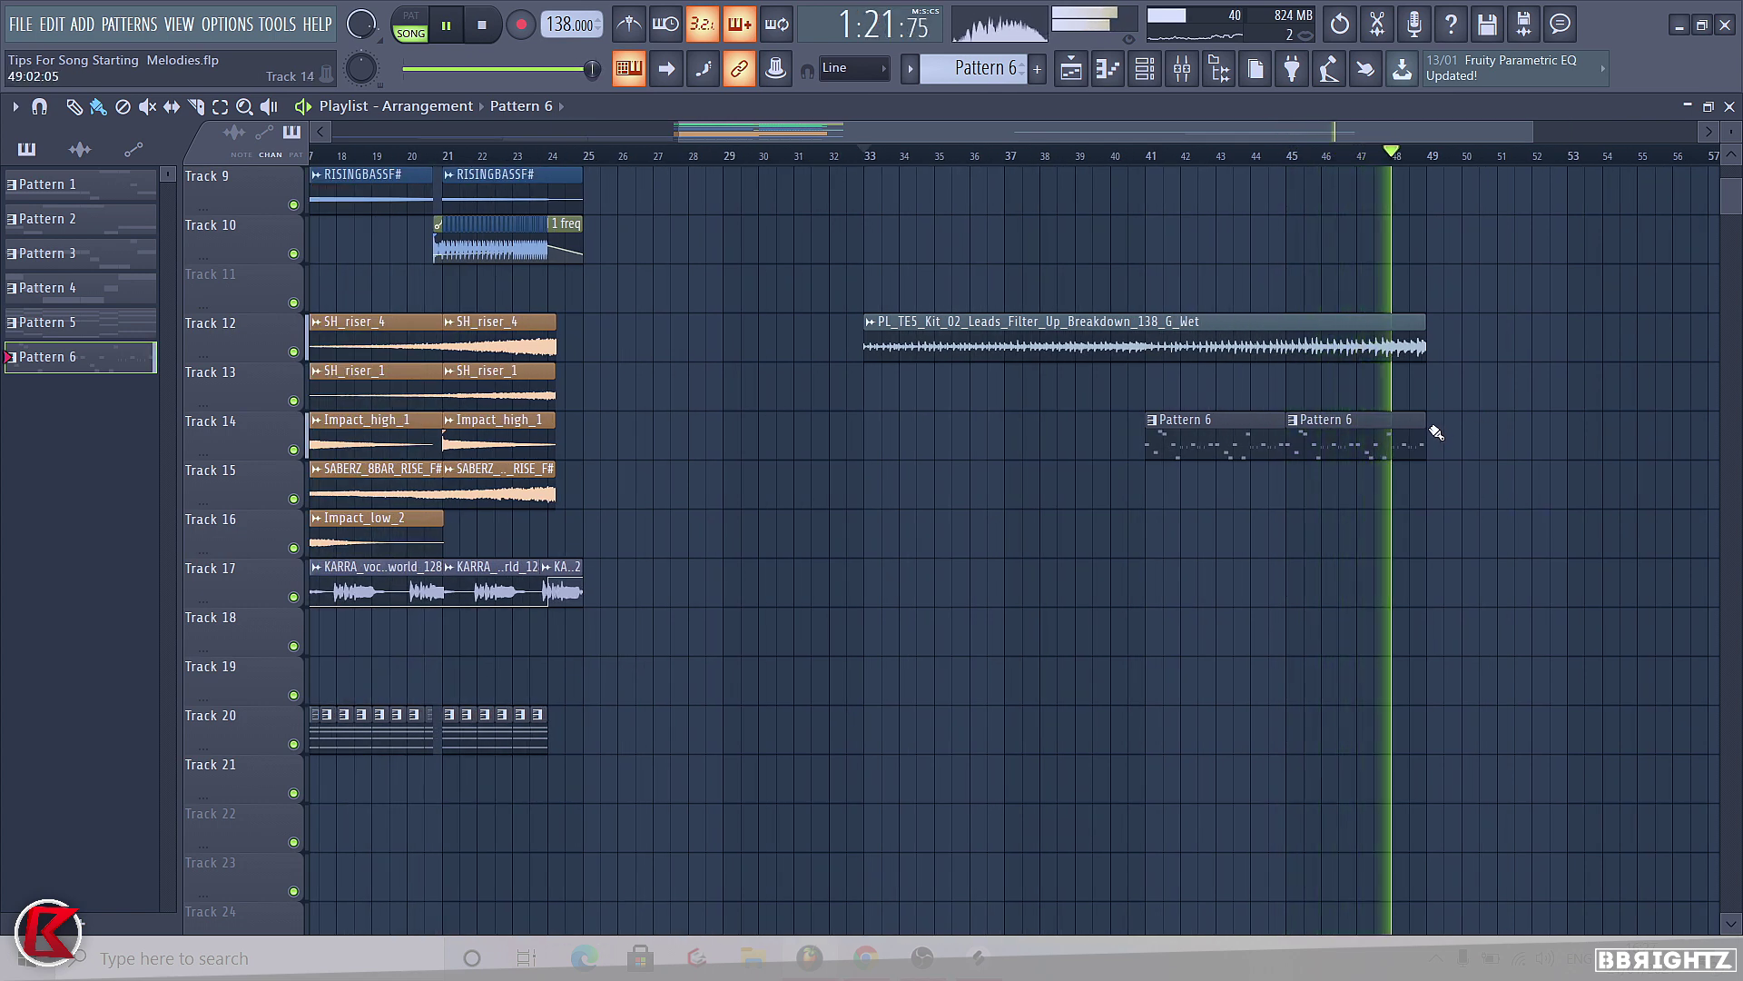
key("space")
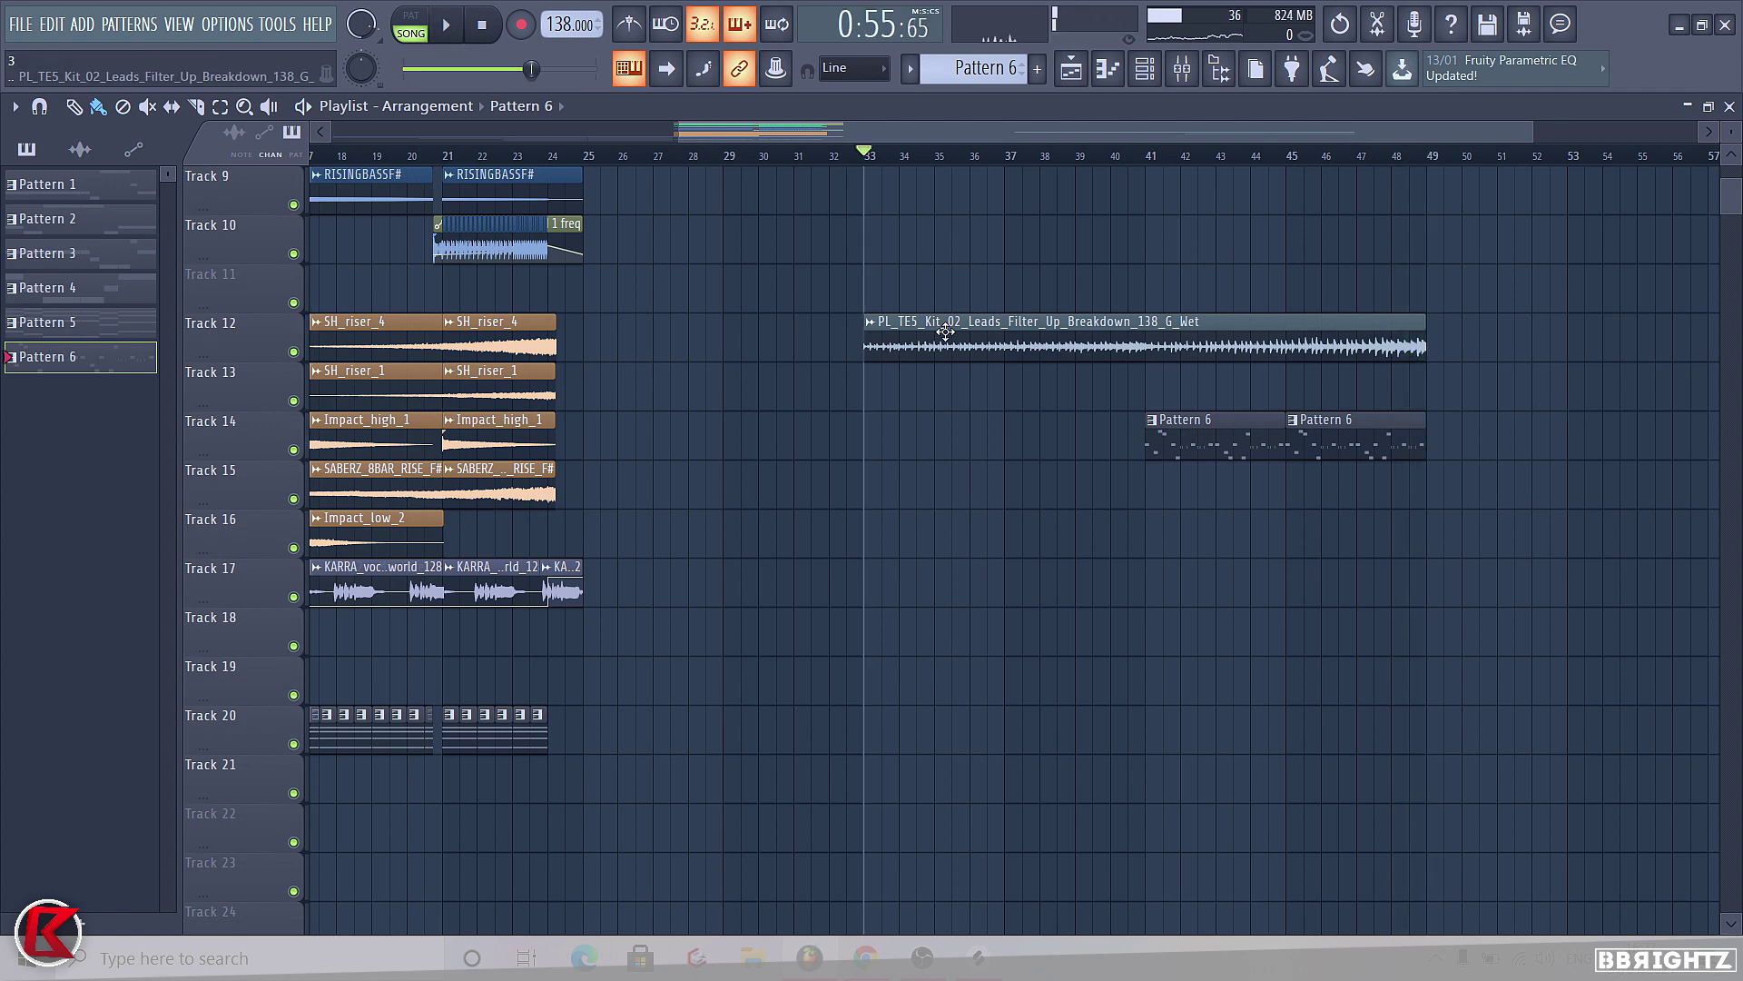
scroll(1070, 420, "down", 2)
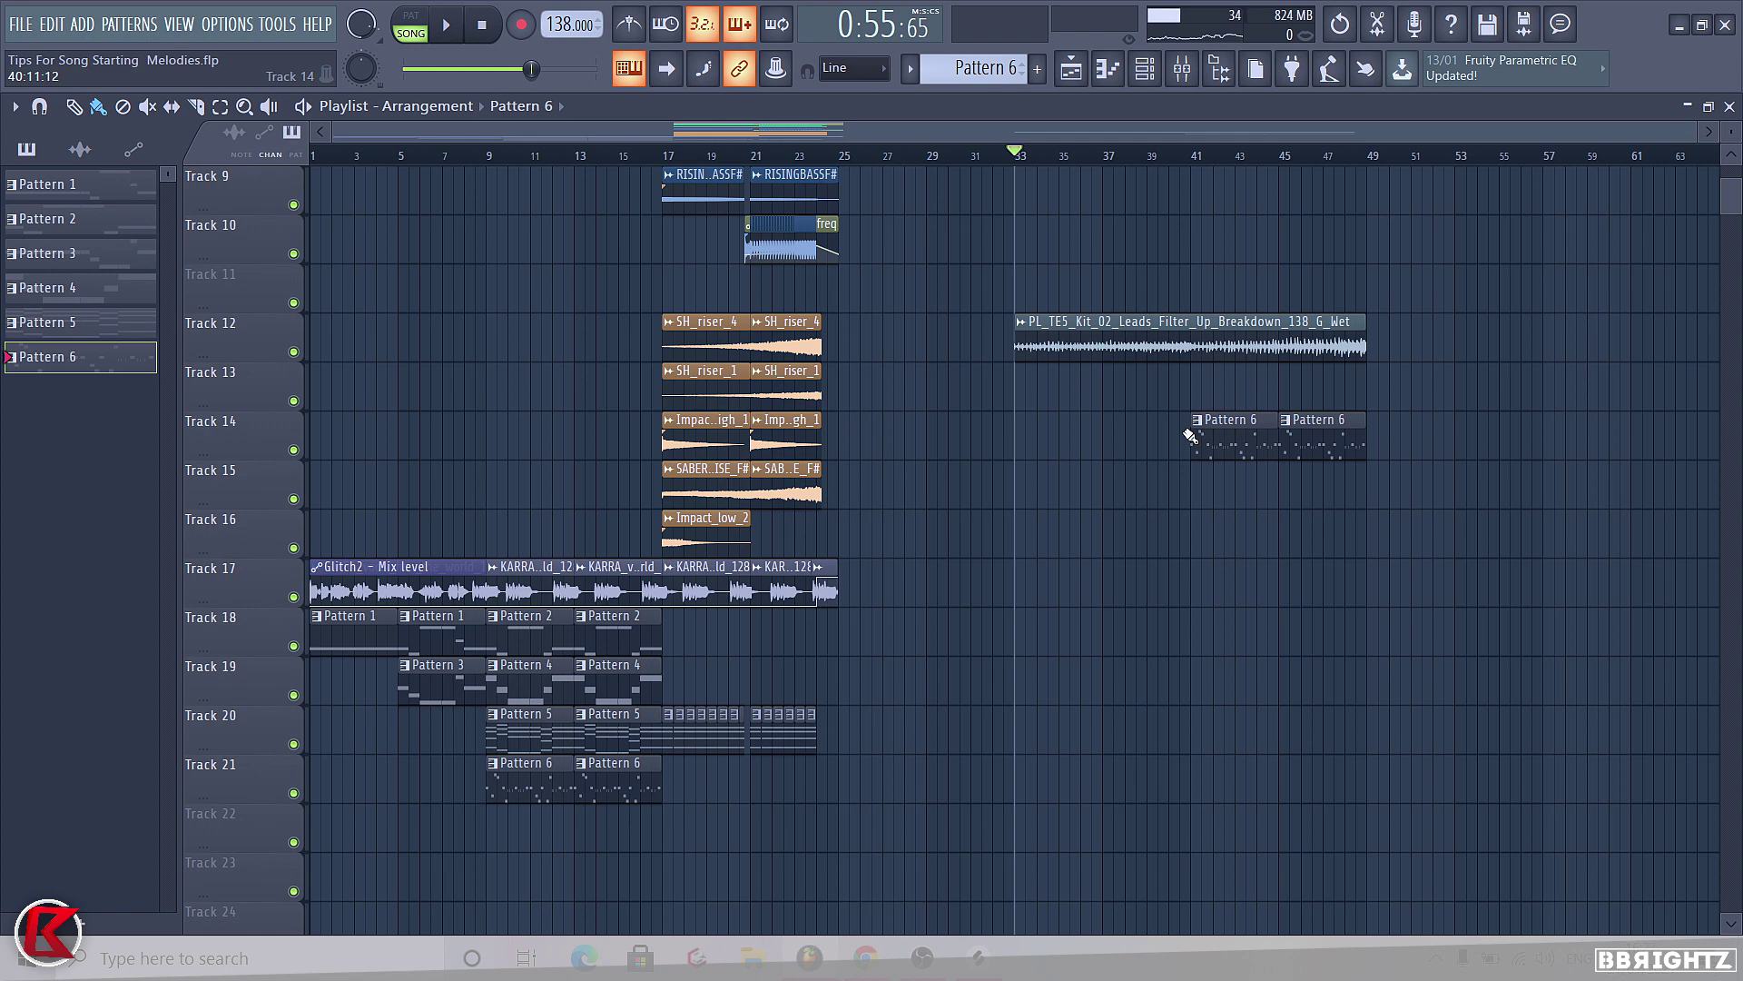
scroll(1027, 210, "up", 2)
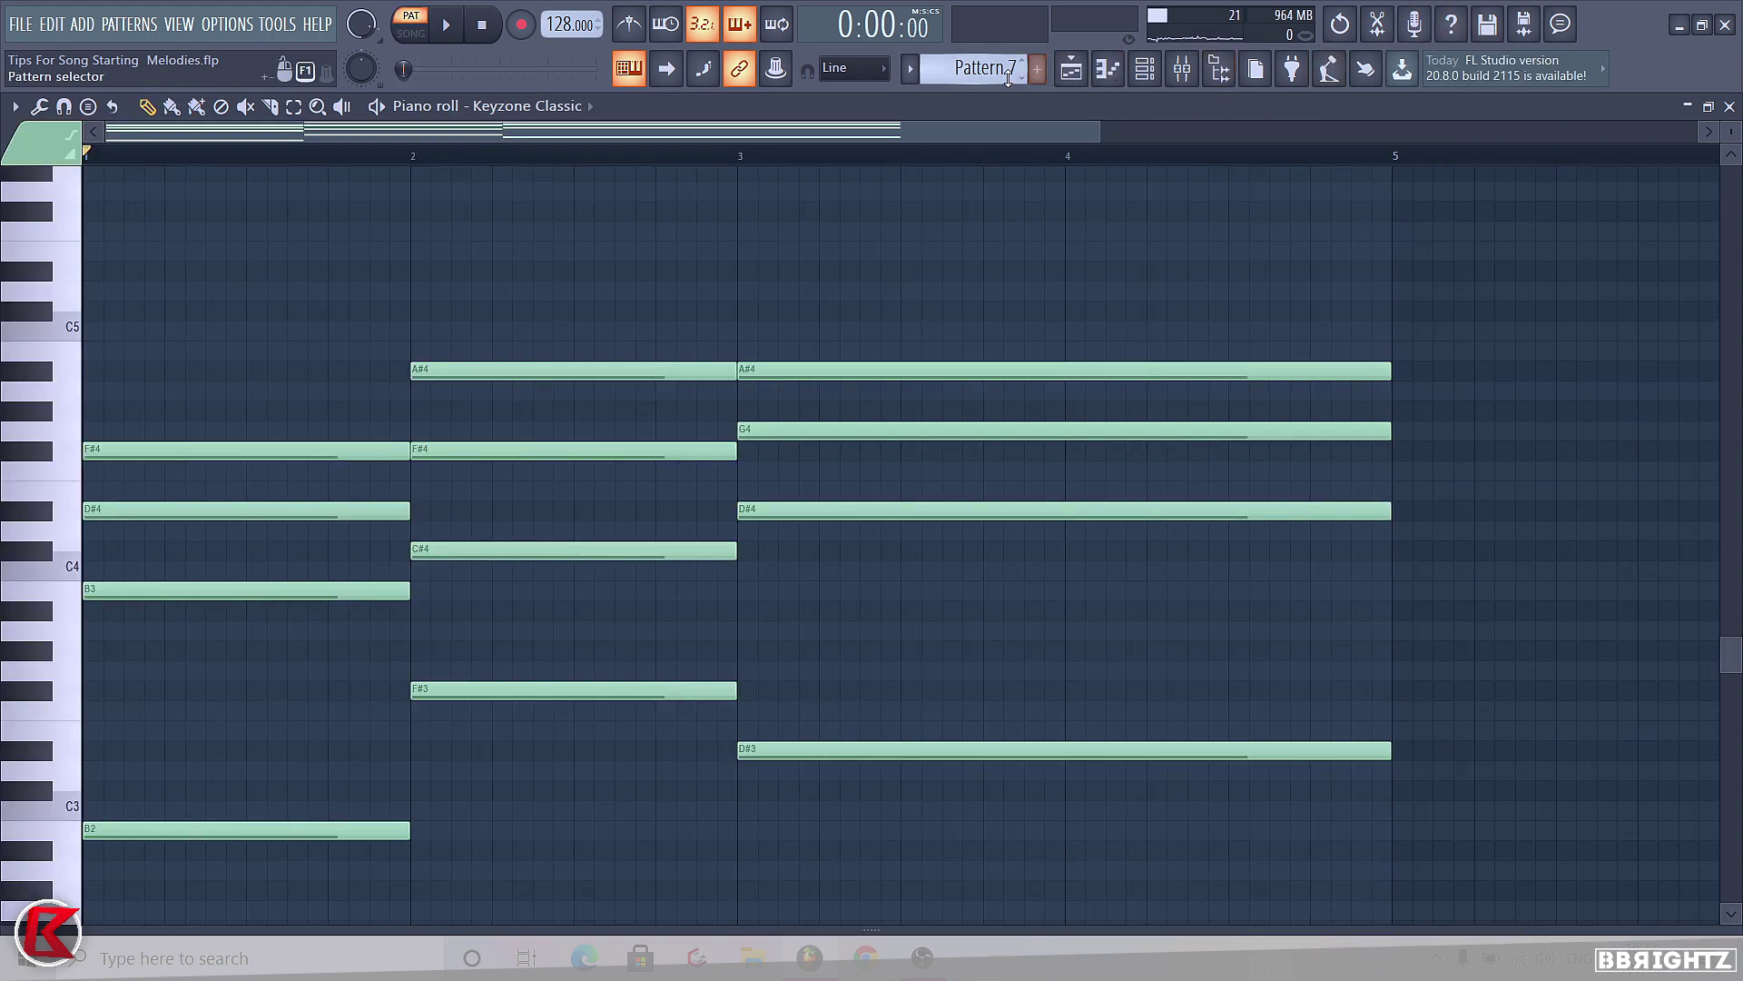
Route Pattern 7's Keyzone Classic channel to mixer track 25 and play its chords
scroll(962, 72, "up", 1)
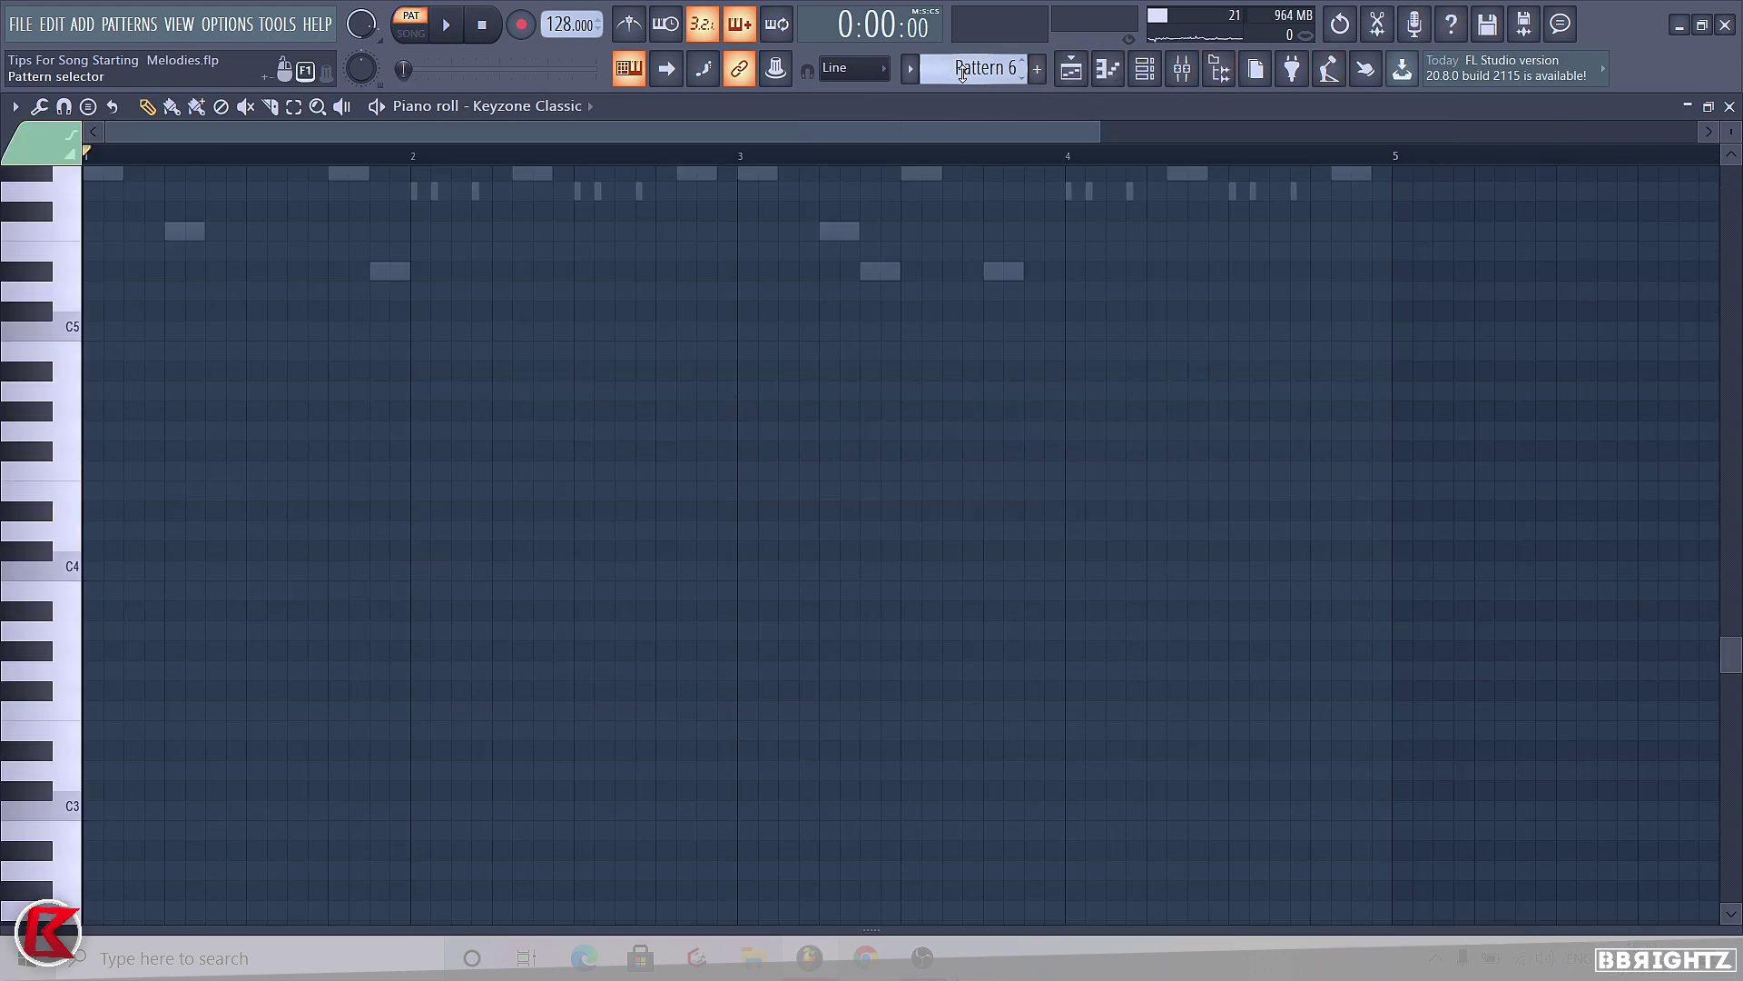
scroll(962, 73, "down", 1)
left_click(1182, 68)
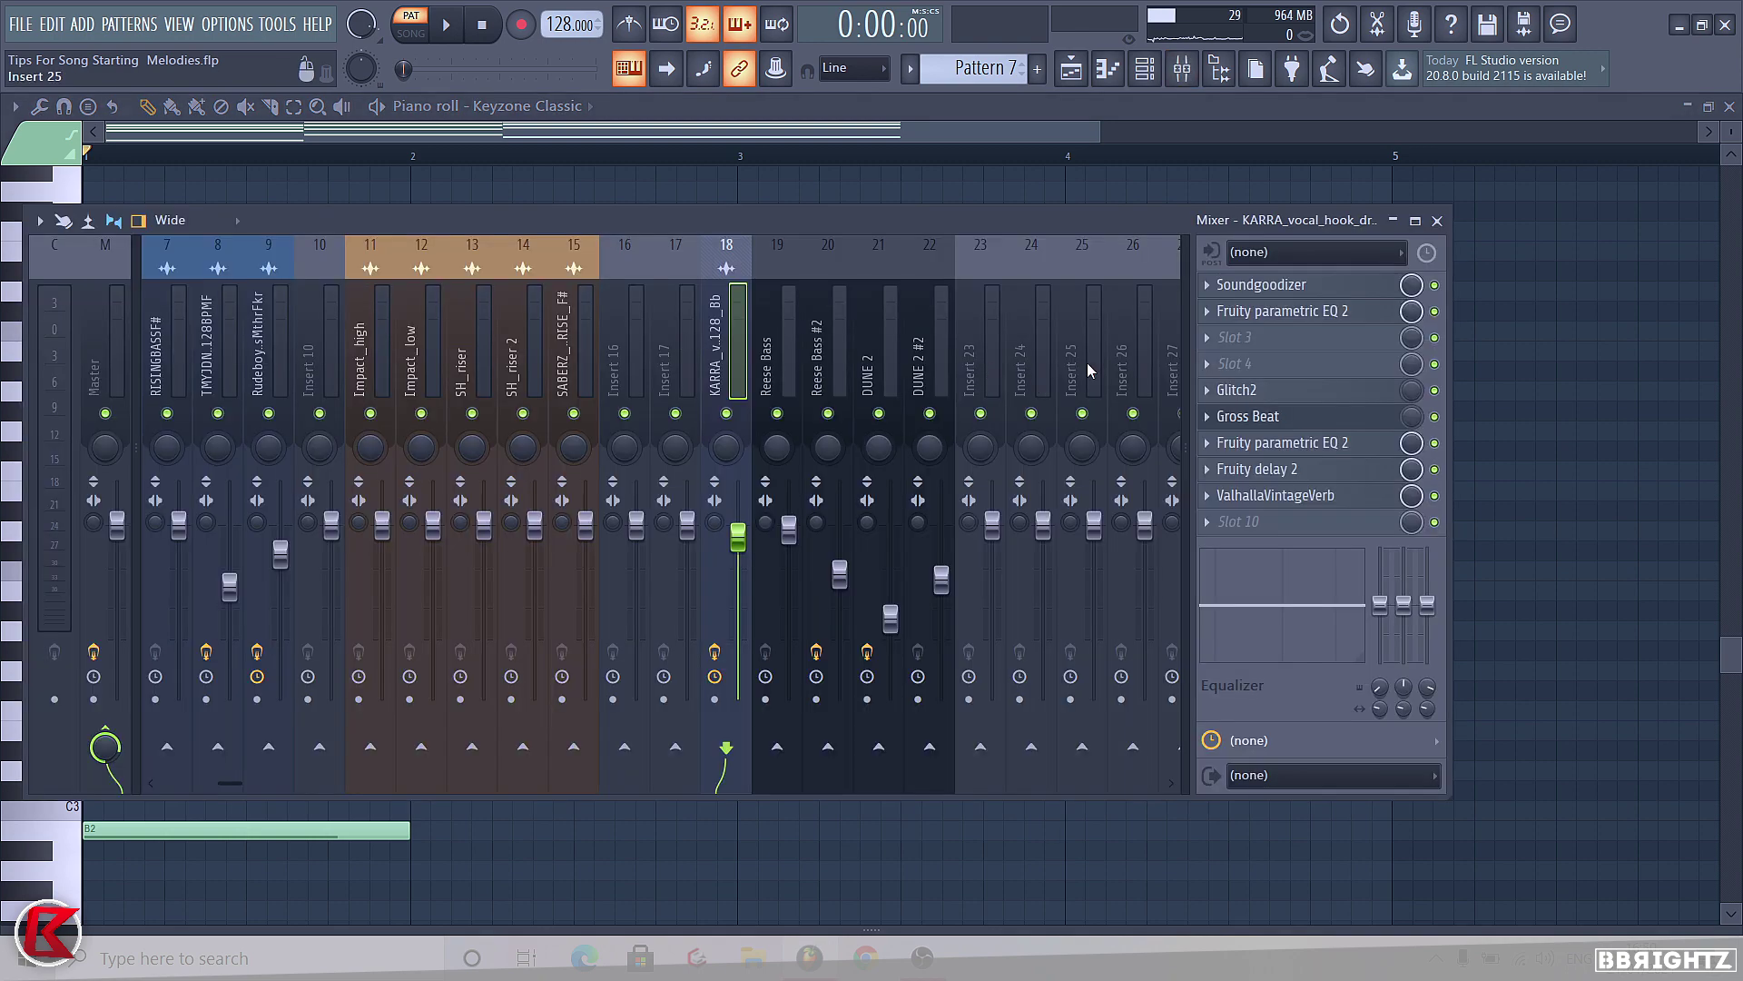
scroll(953, 327, "down", 3)
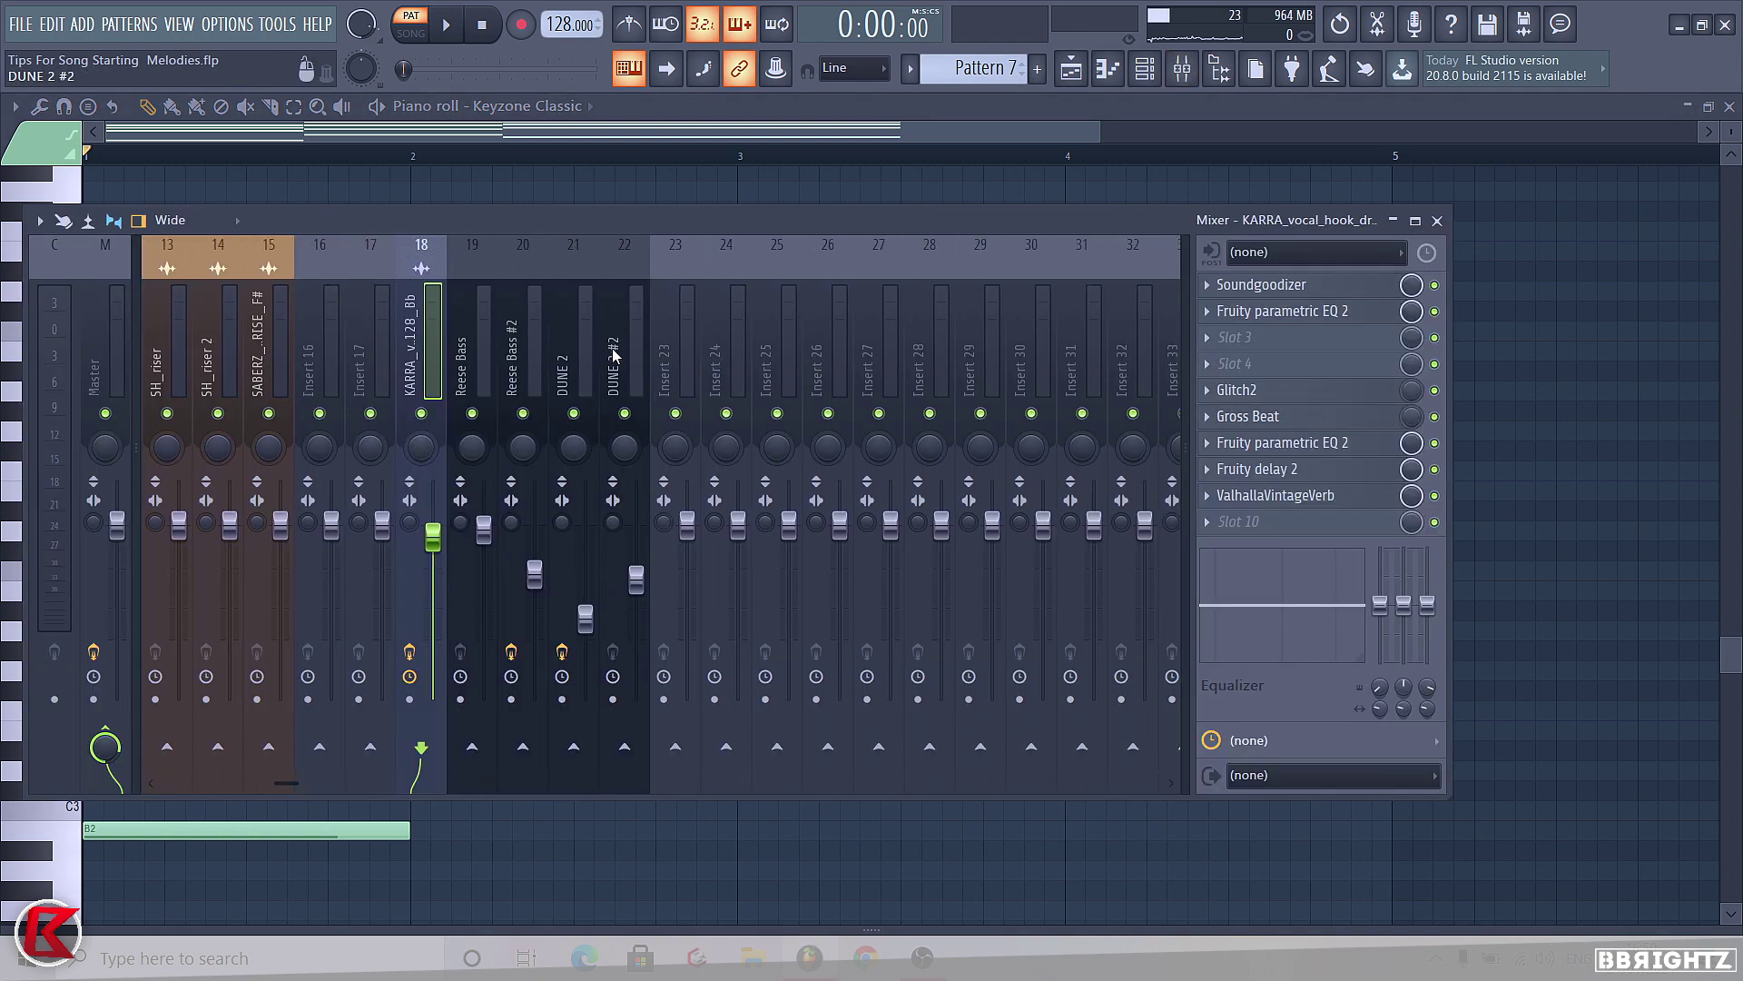
left_click(770, 354)
key("ctrl+l")
left_click(1512, 483)
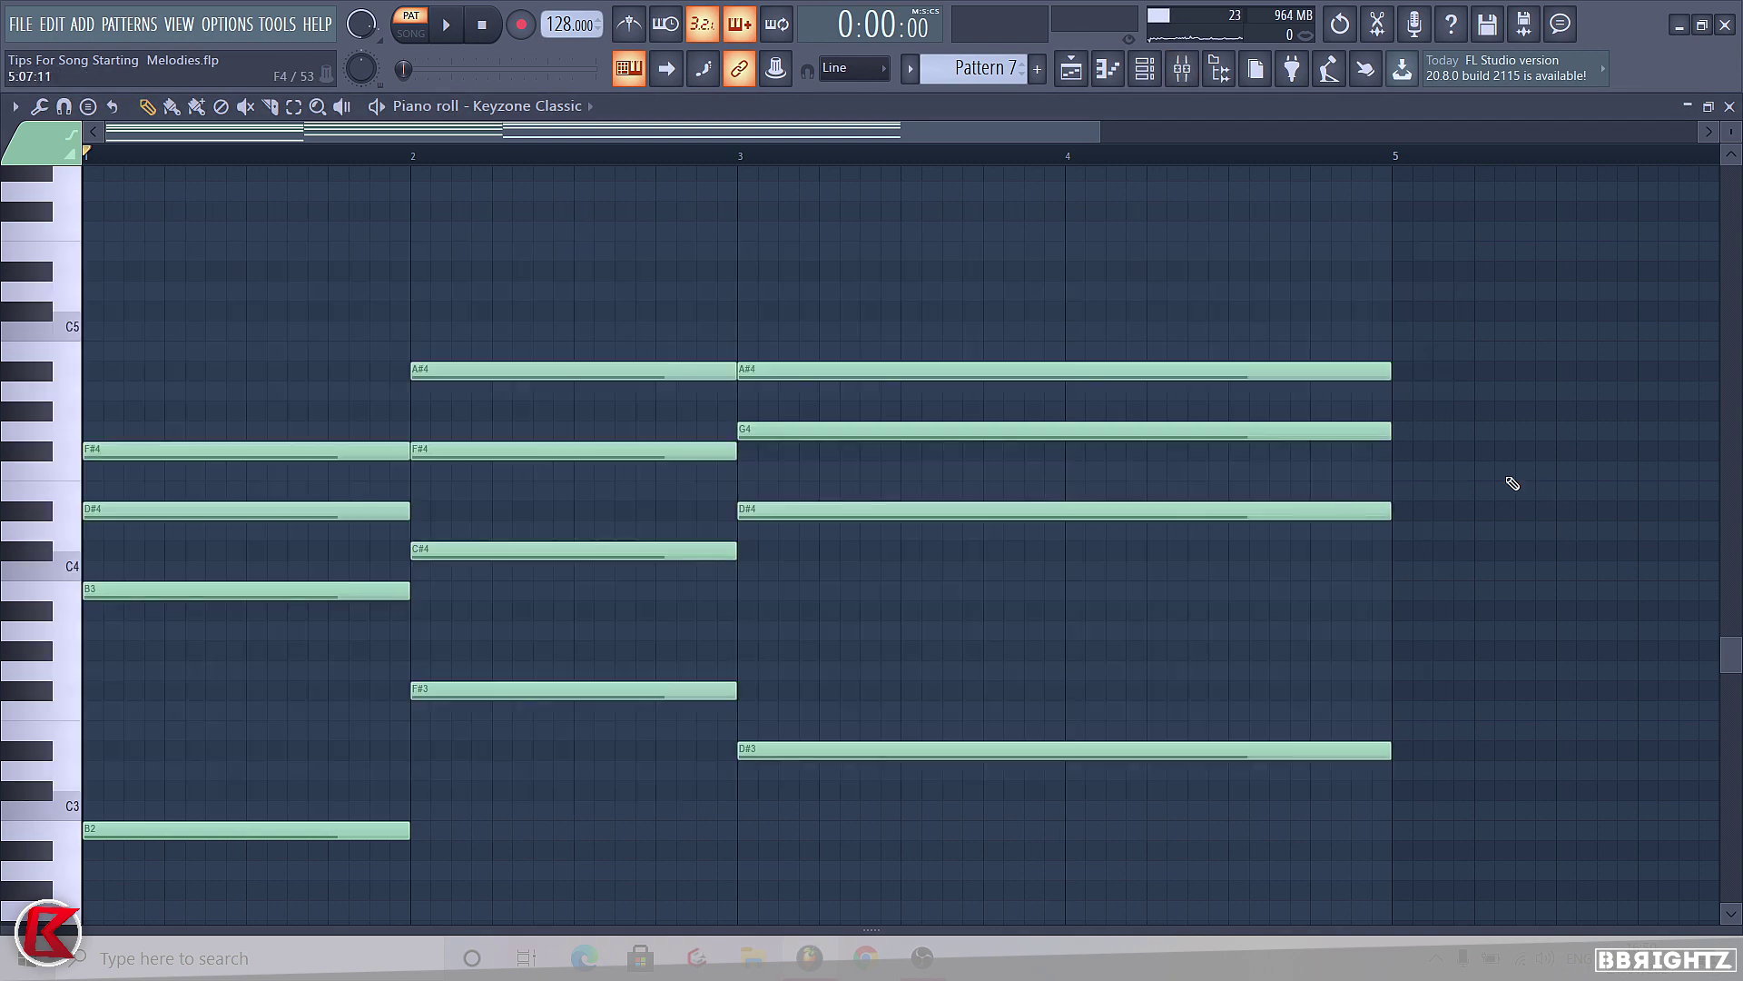
left_click(1145, 70)
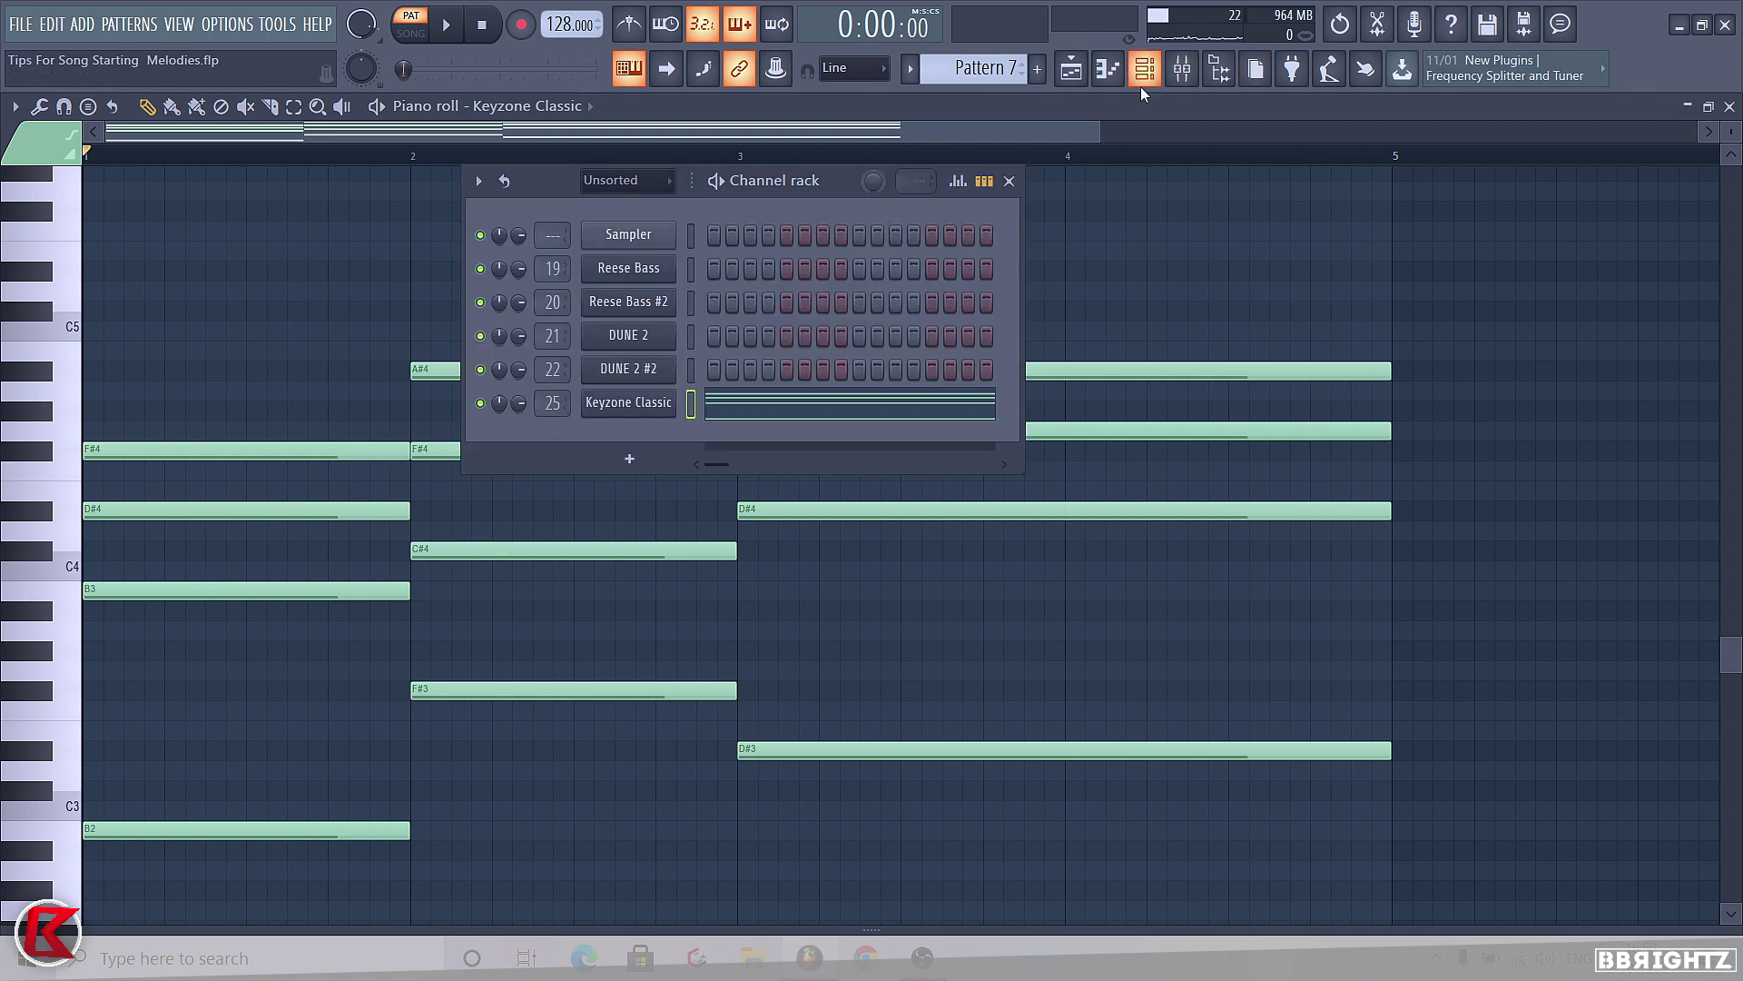
left_click(1311, 674)
key("space")
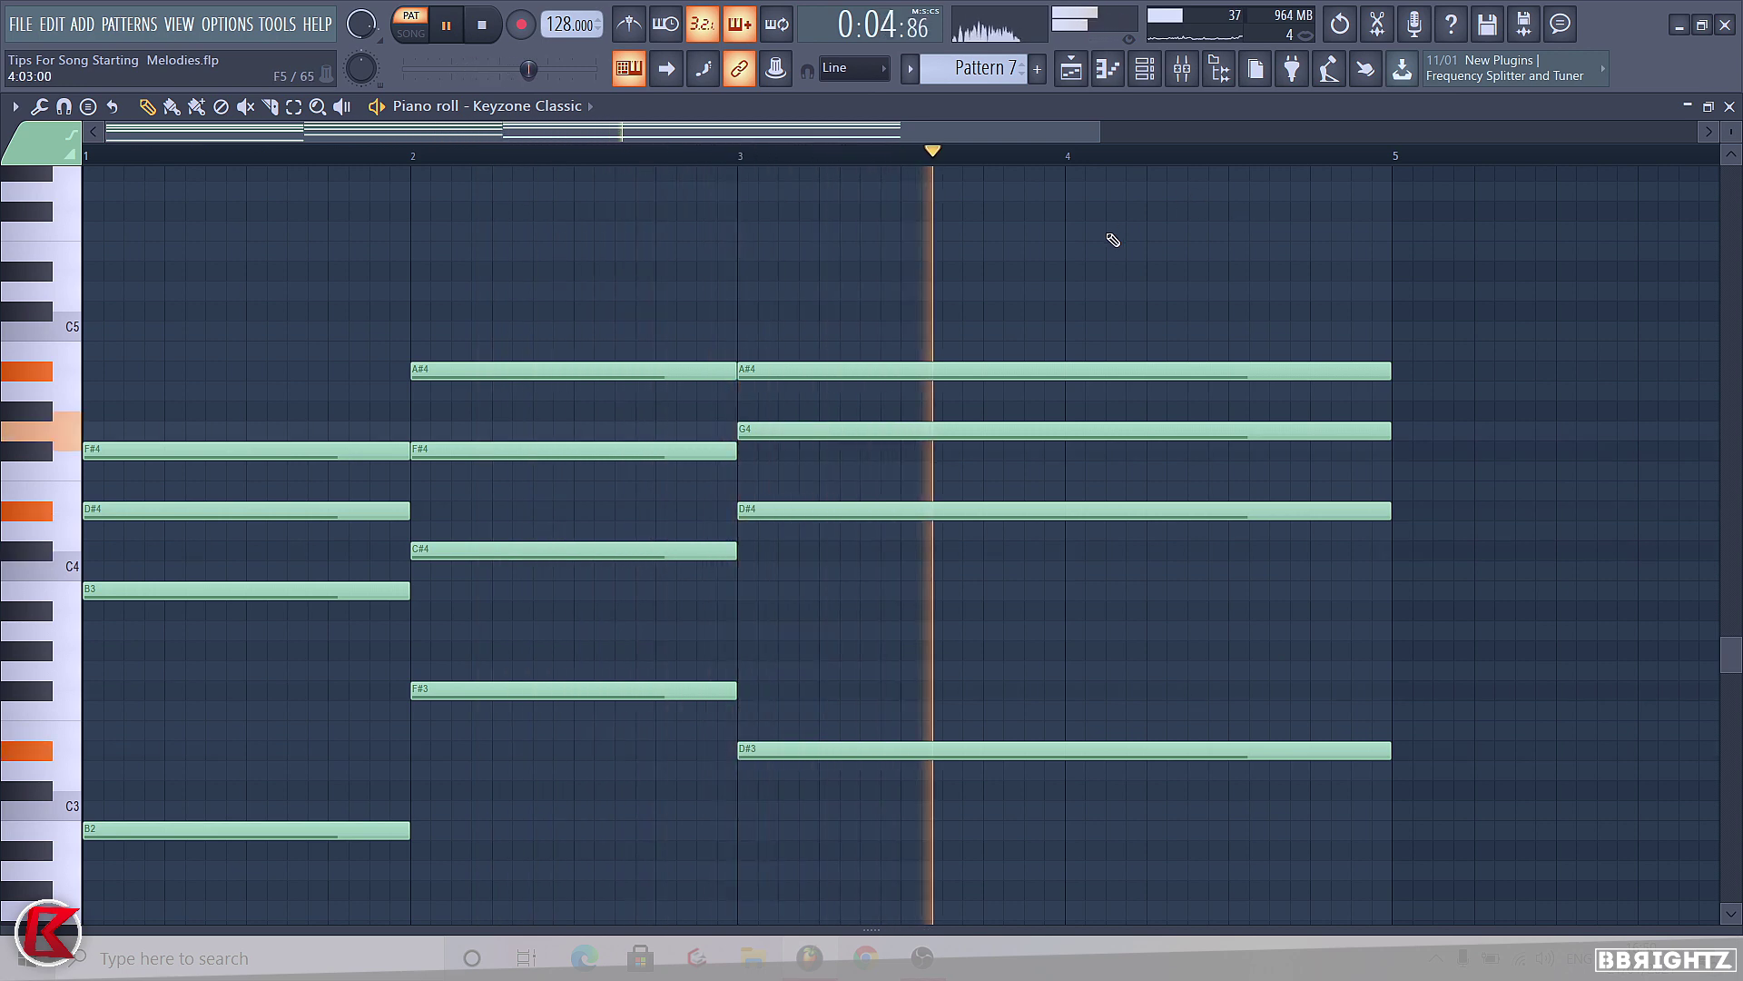
key("space")
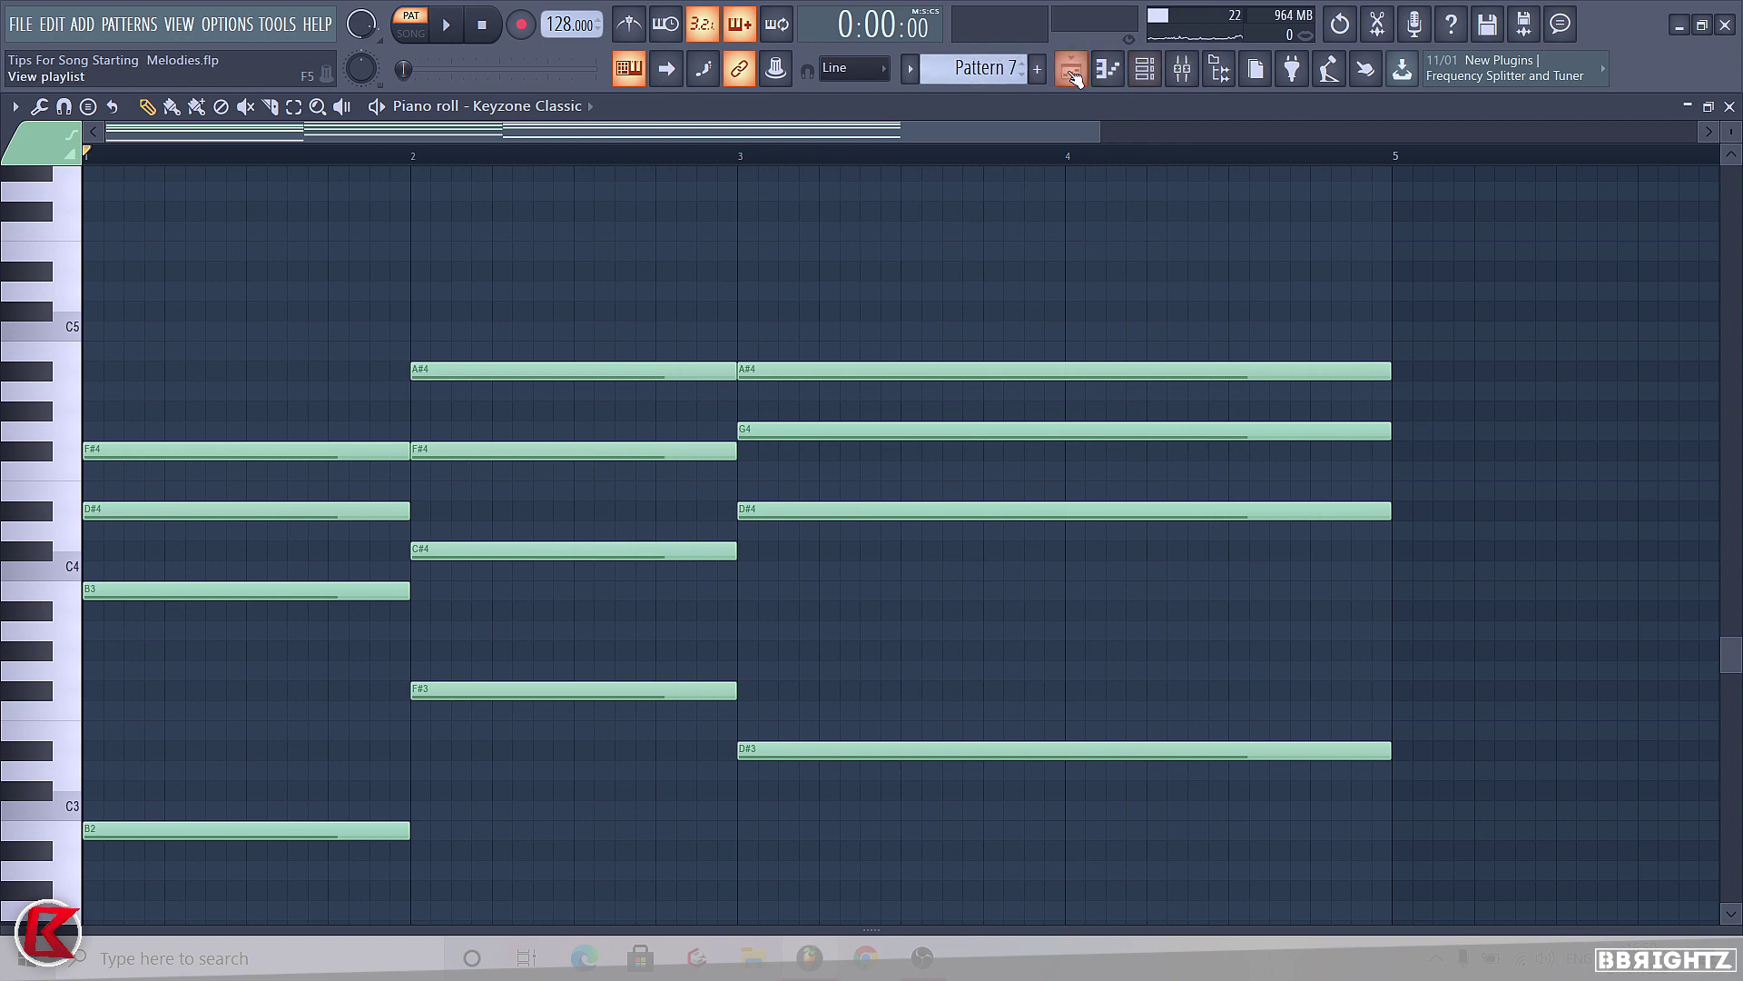
Load Effector into slot 3 of the Keyzone Classic mixer track and lower the track's fader
left_click(1183, 69)
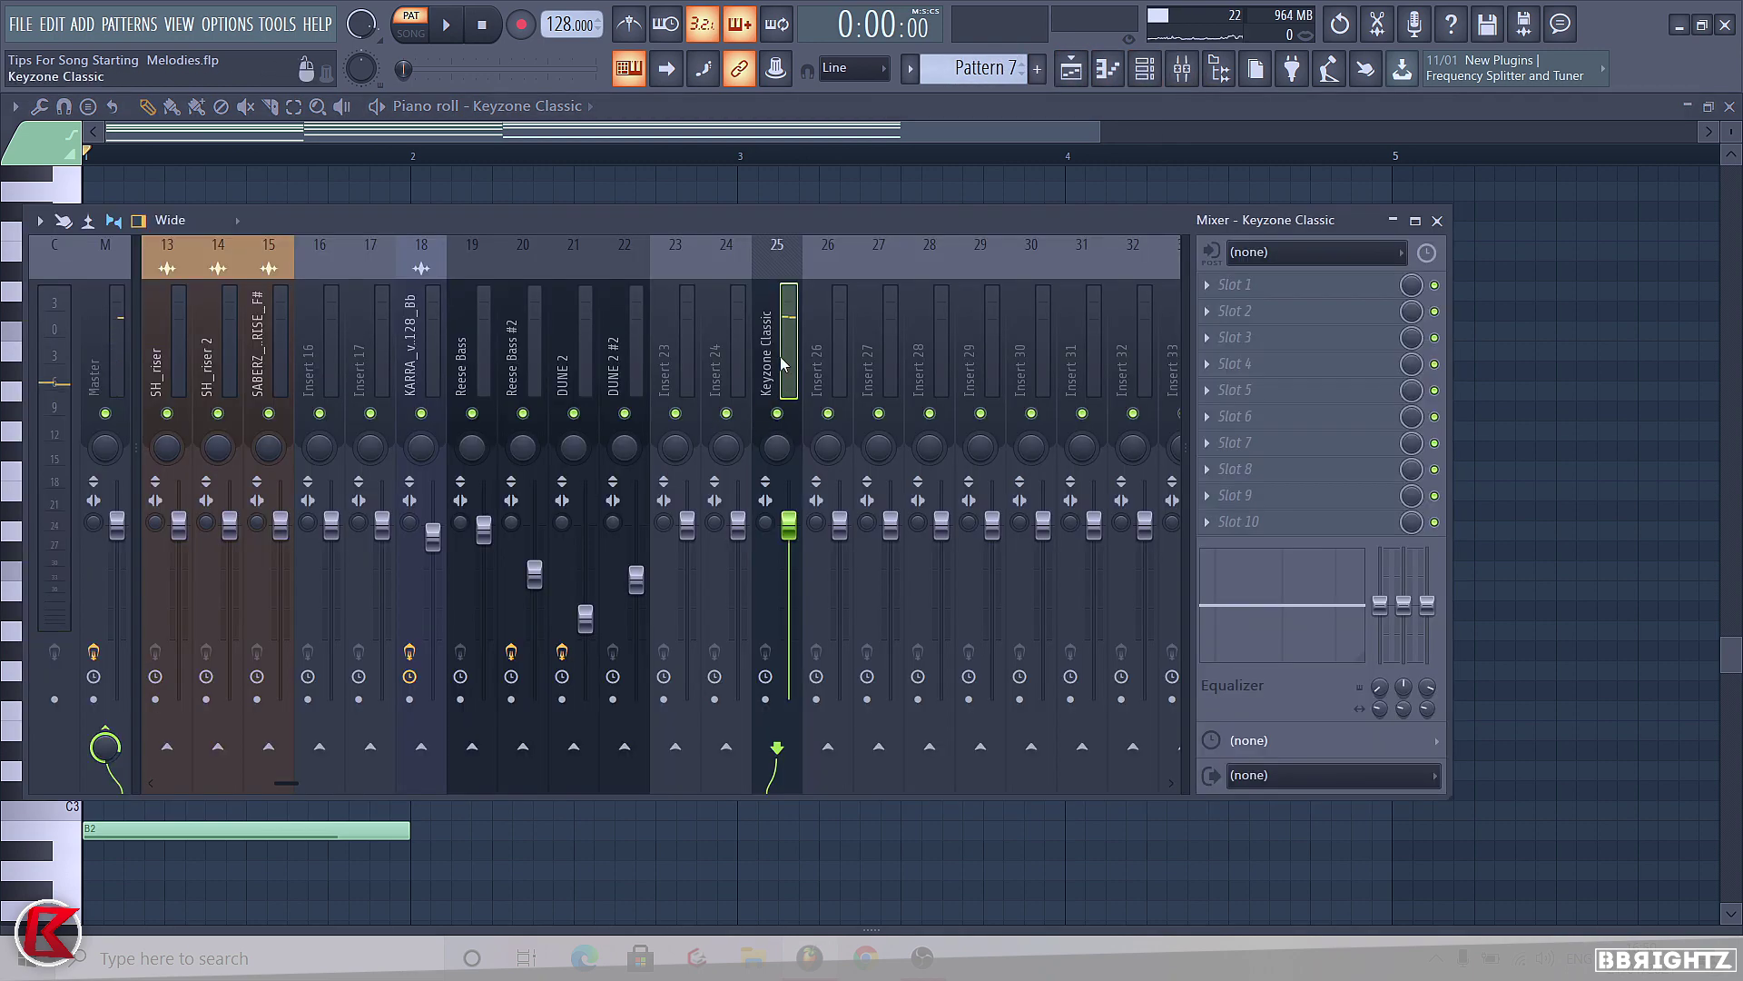
left_click(1234, 337)
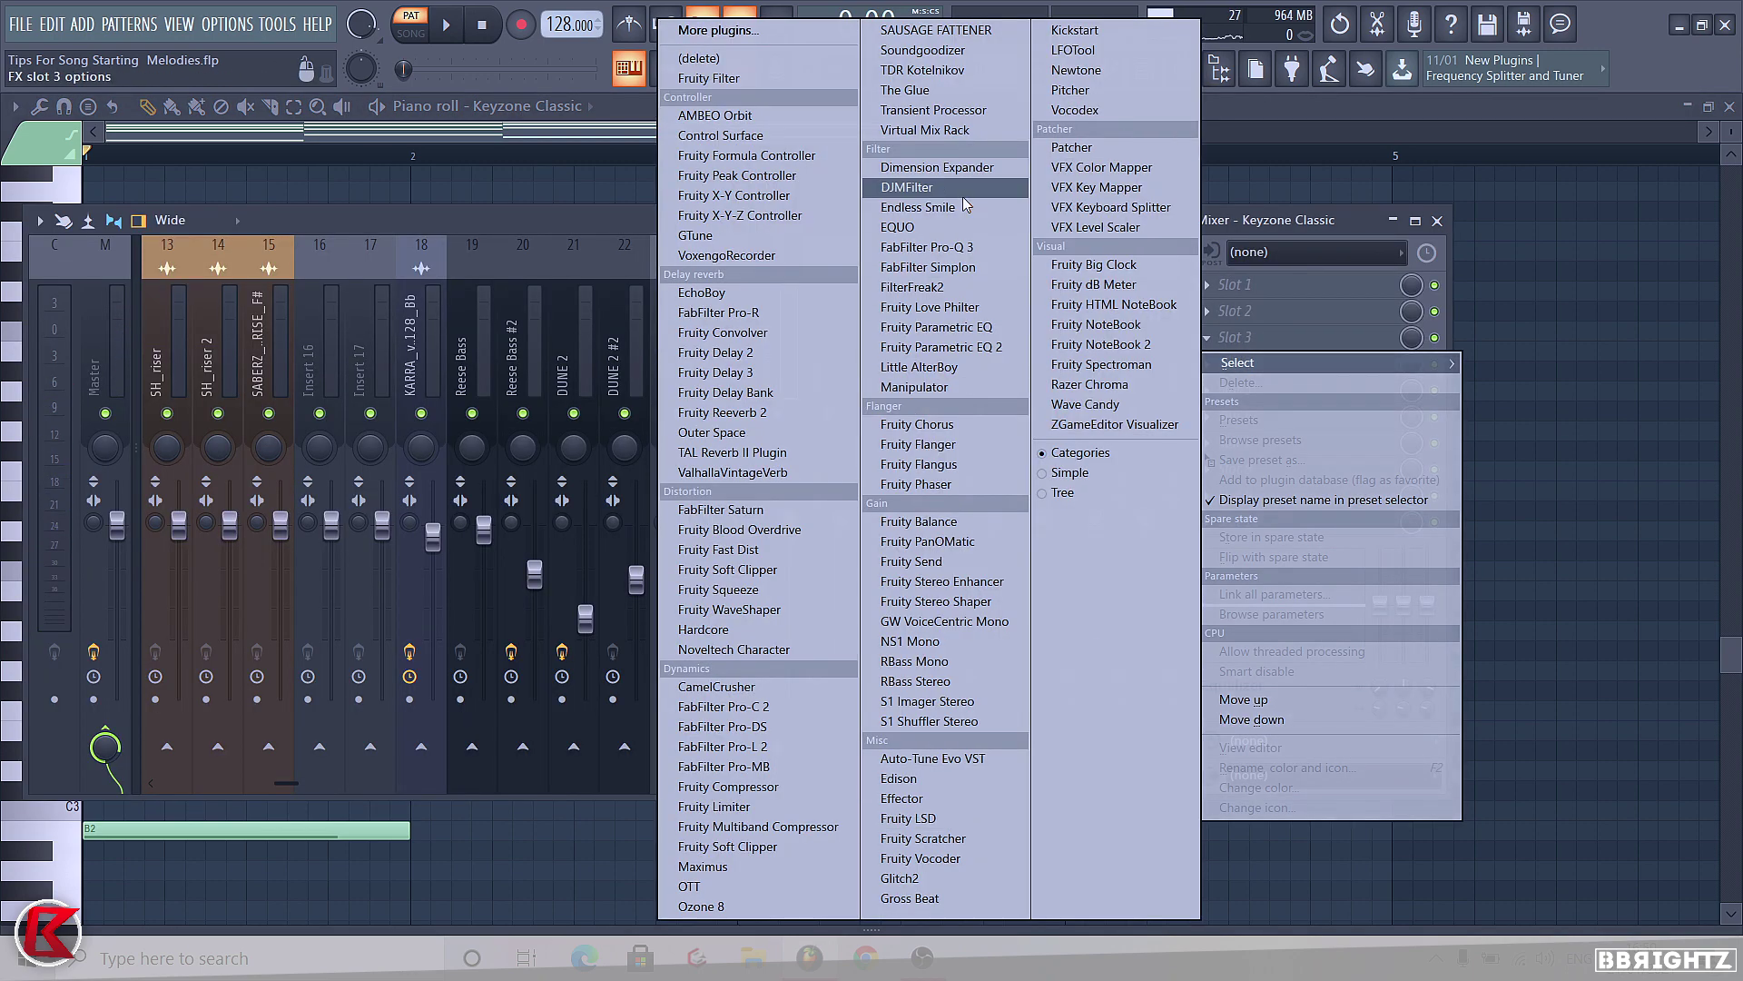
left_click(921, 796)
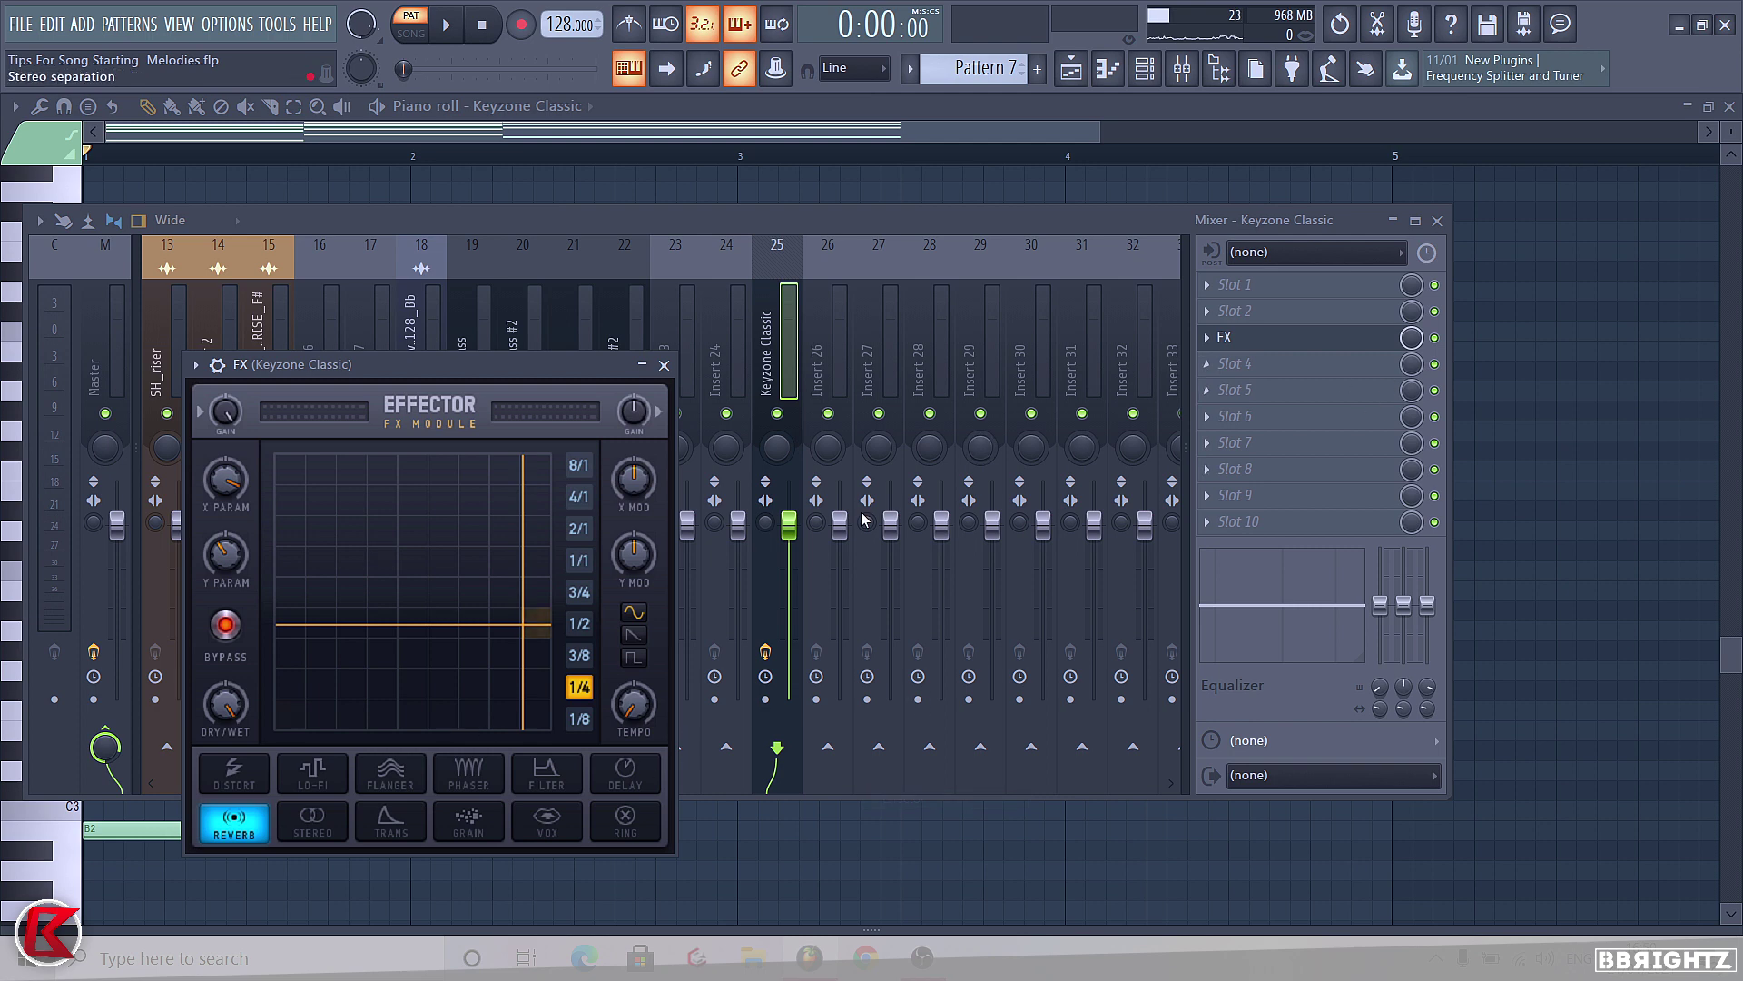
left_click_drag(800, 523, 800, 570)
left_click(1350, 351)
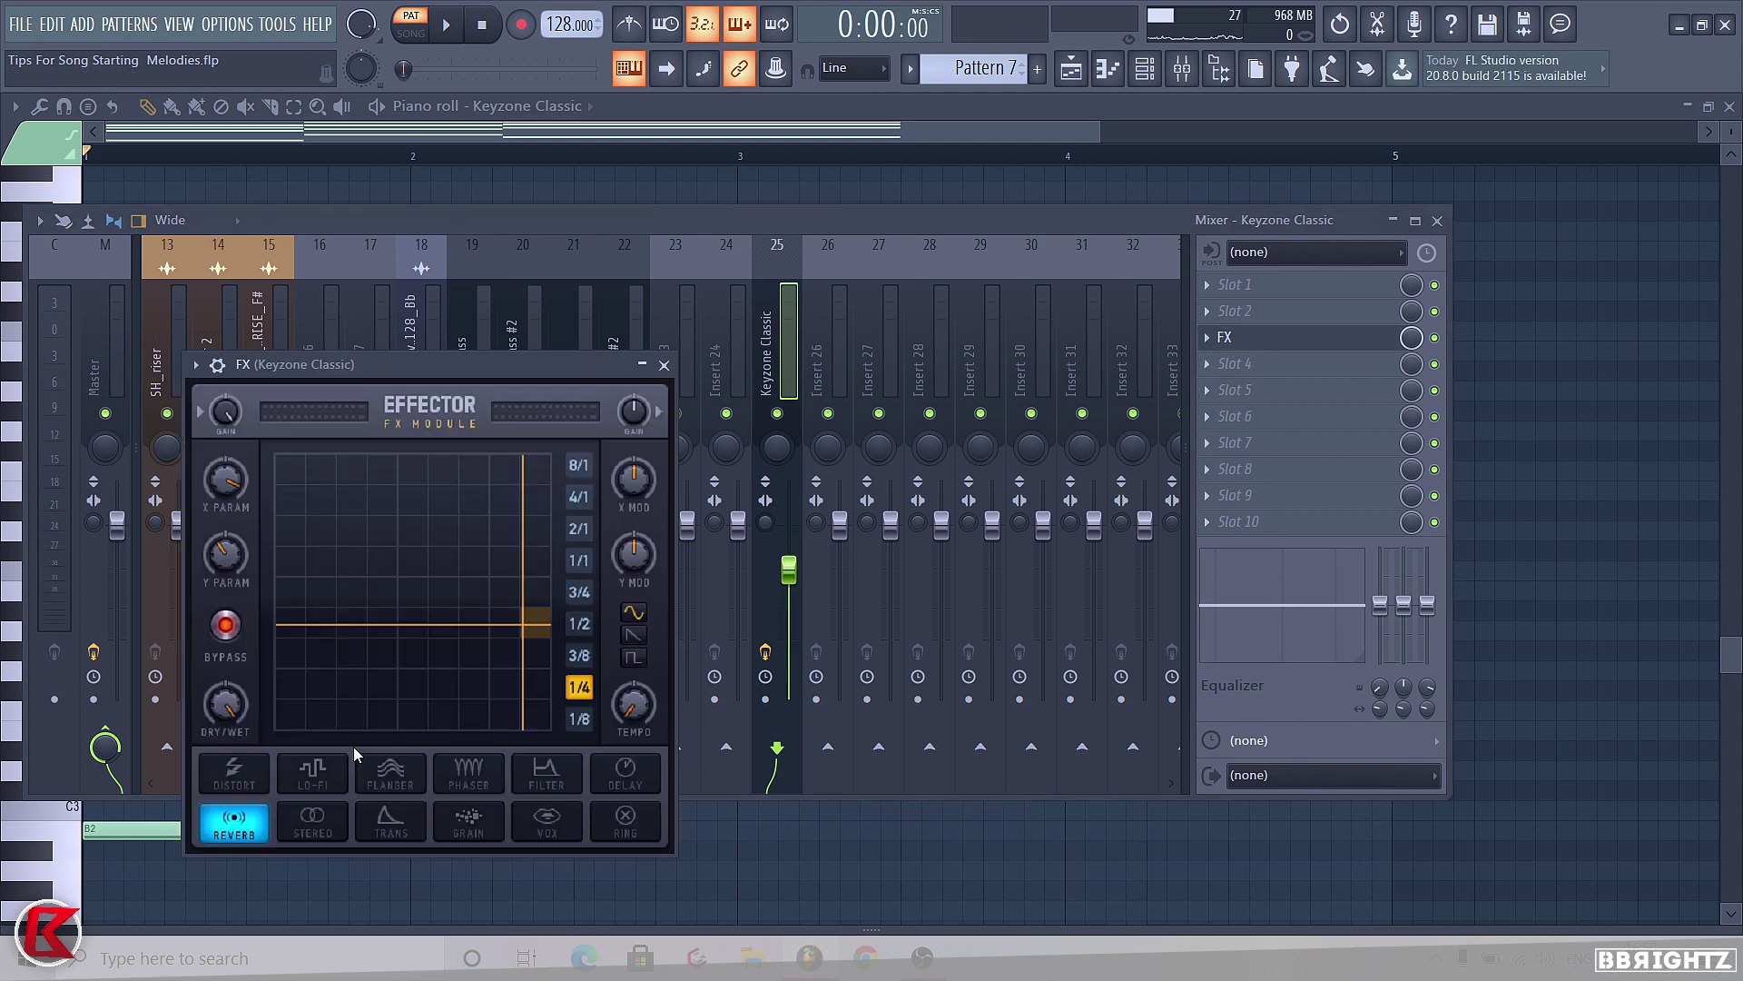
Switch Effector to VOX with bypass off and, during playback, reduce the X parameter and set Y to about 57.2
left_click(547, 825)
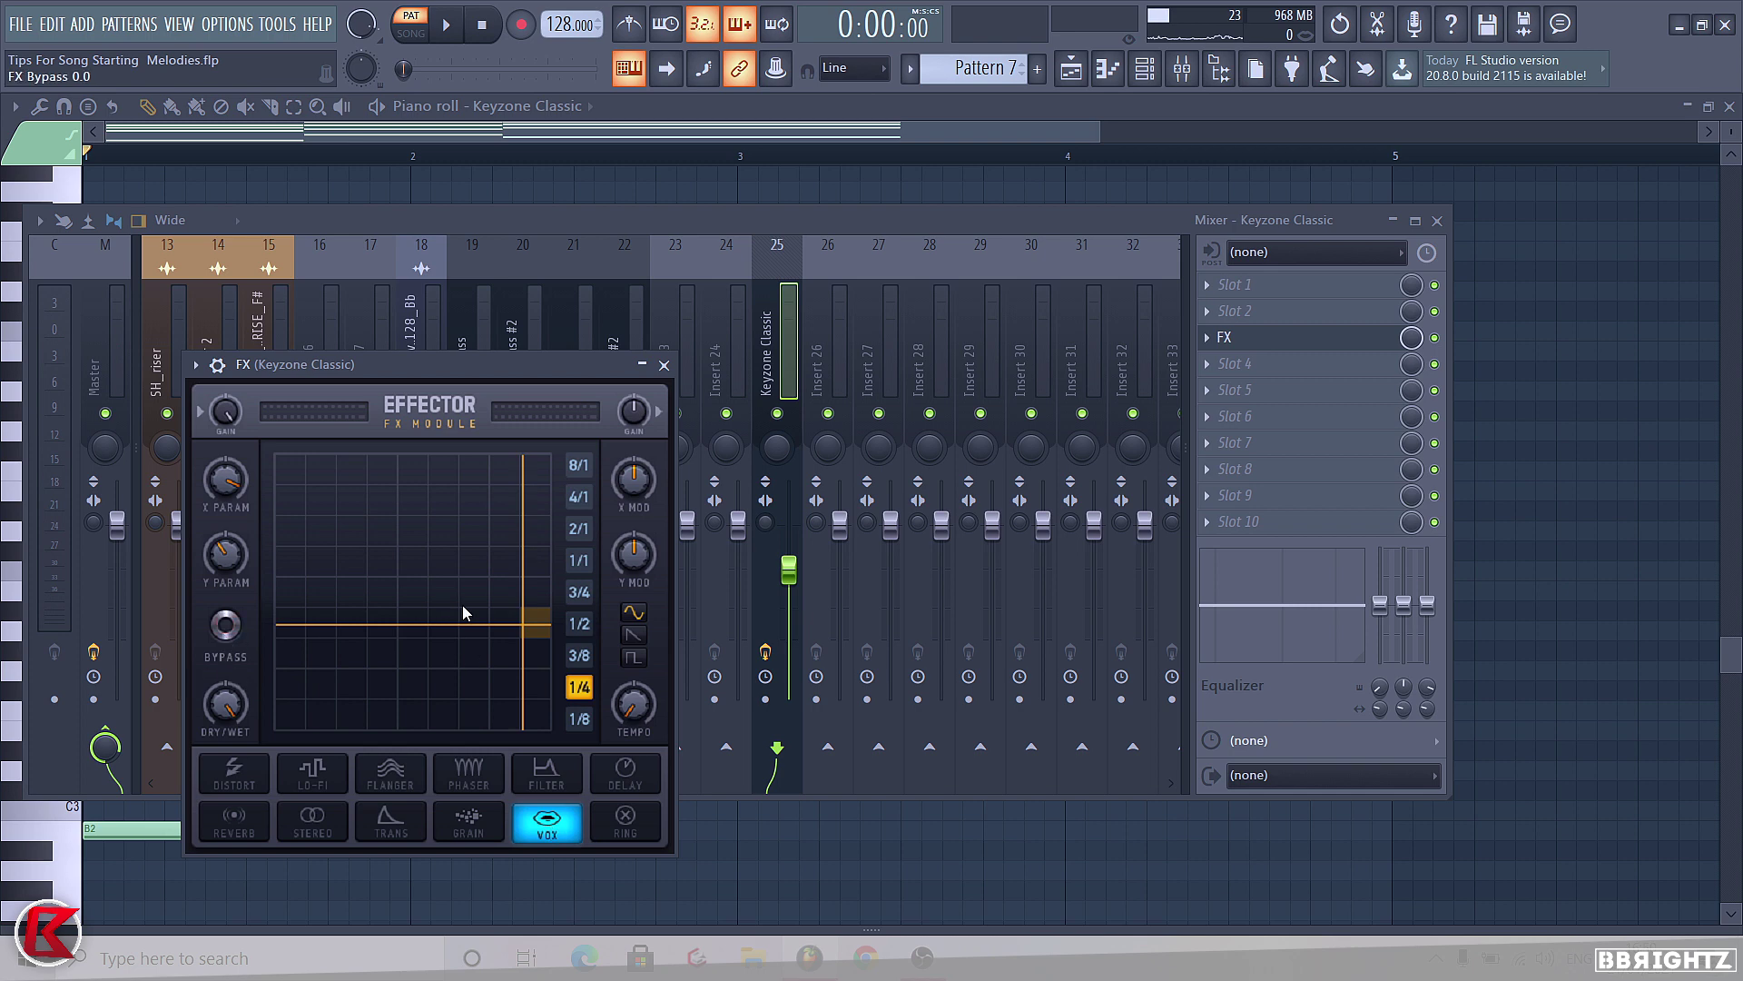
key("space")
left_click_drag(487, 562, 354, 571)
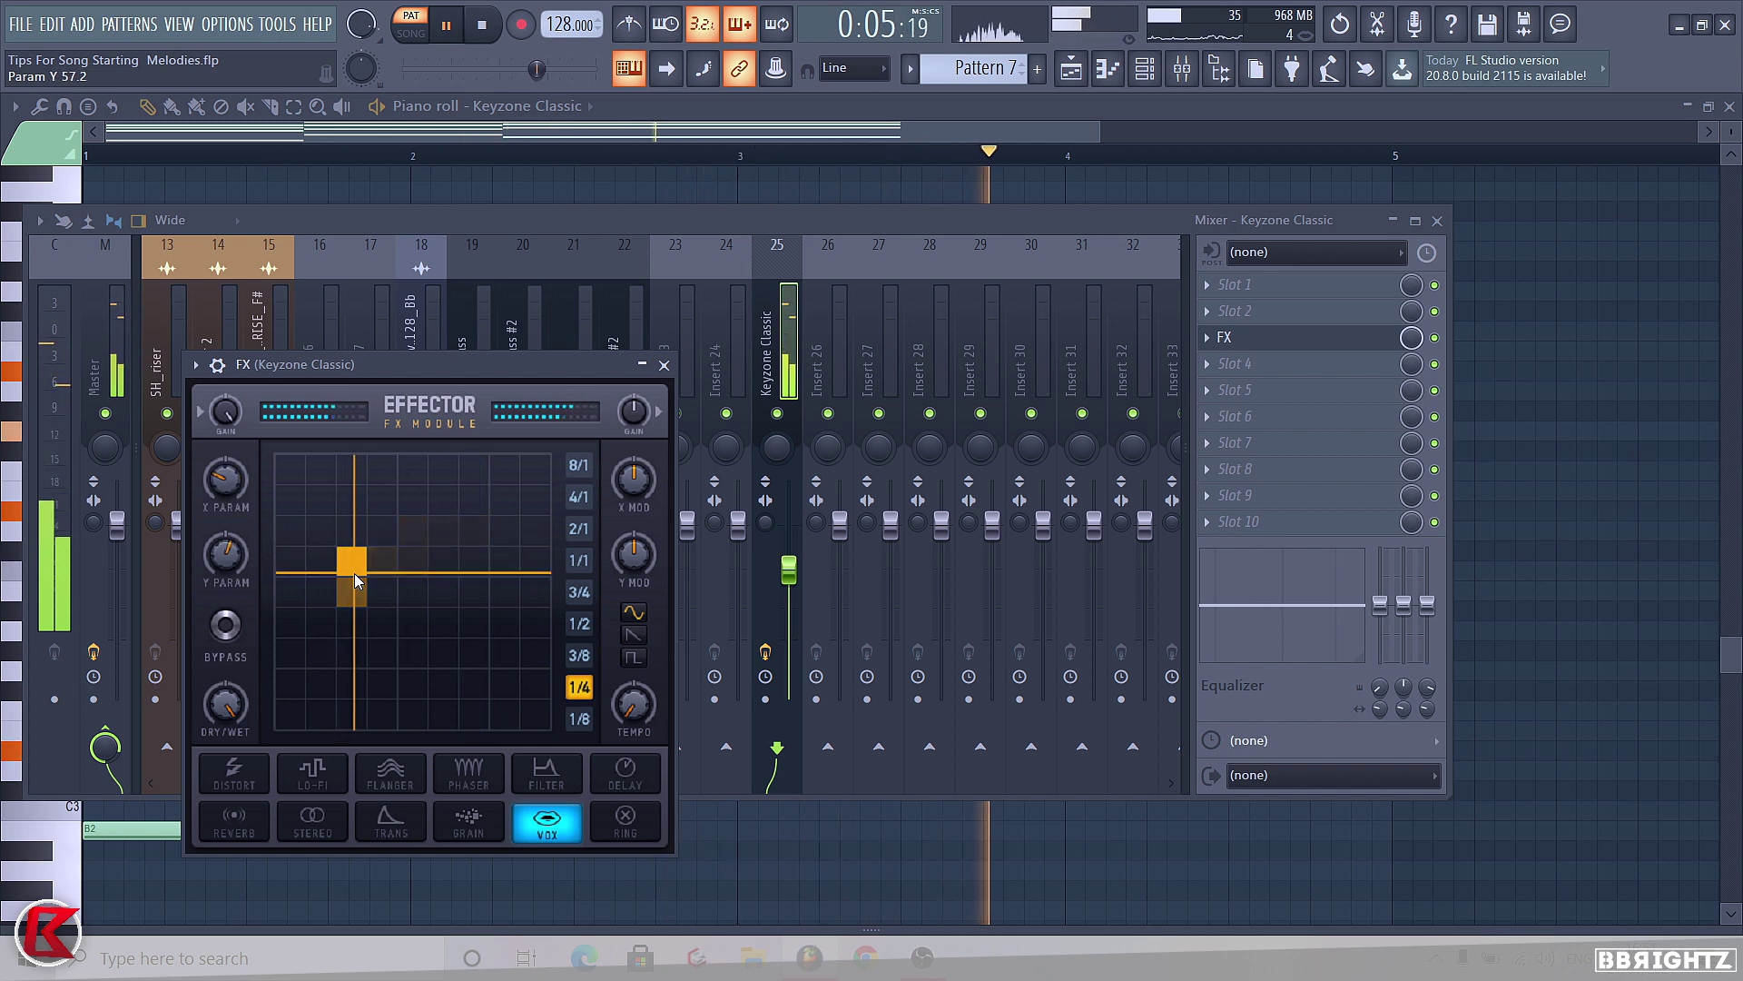
key("space")
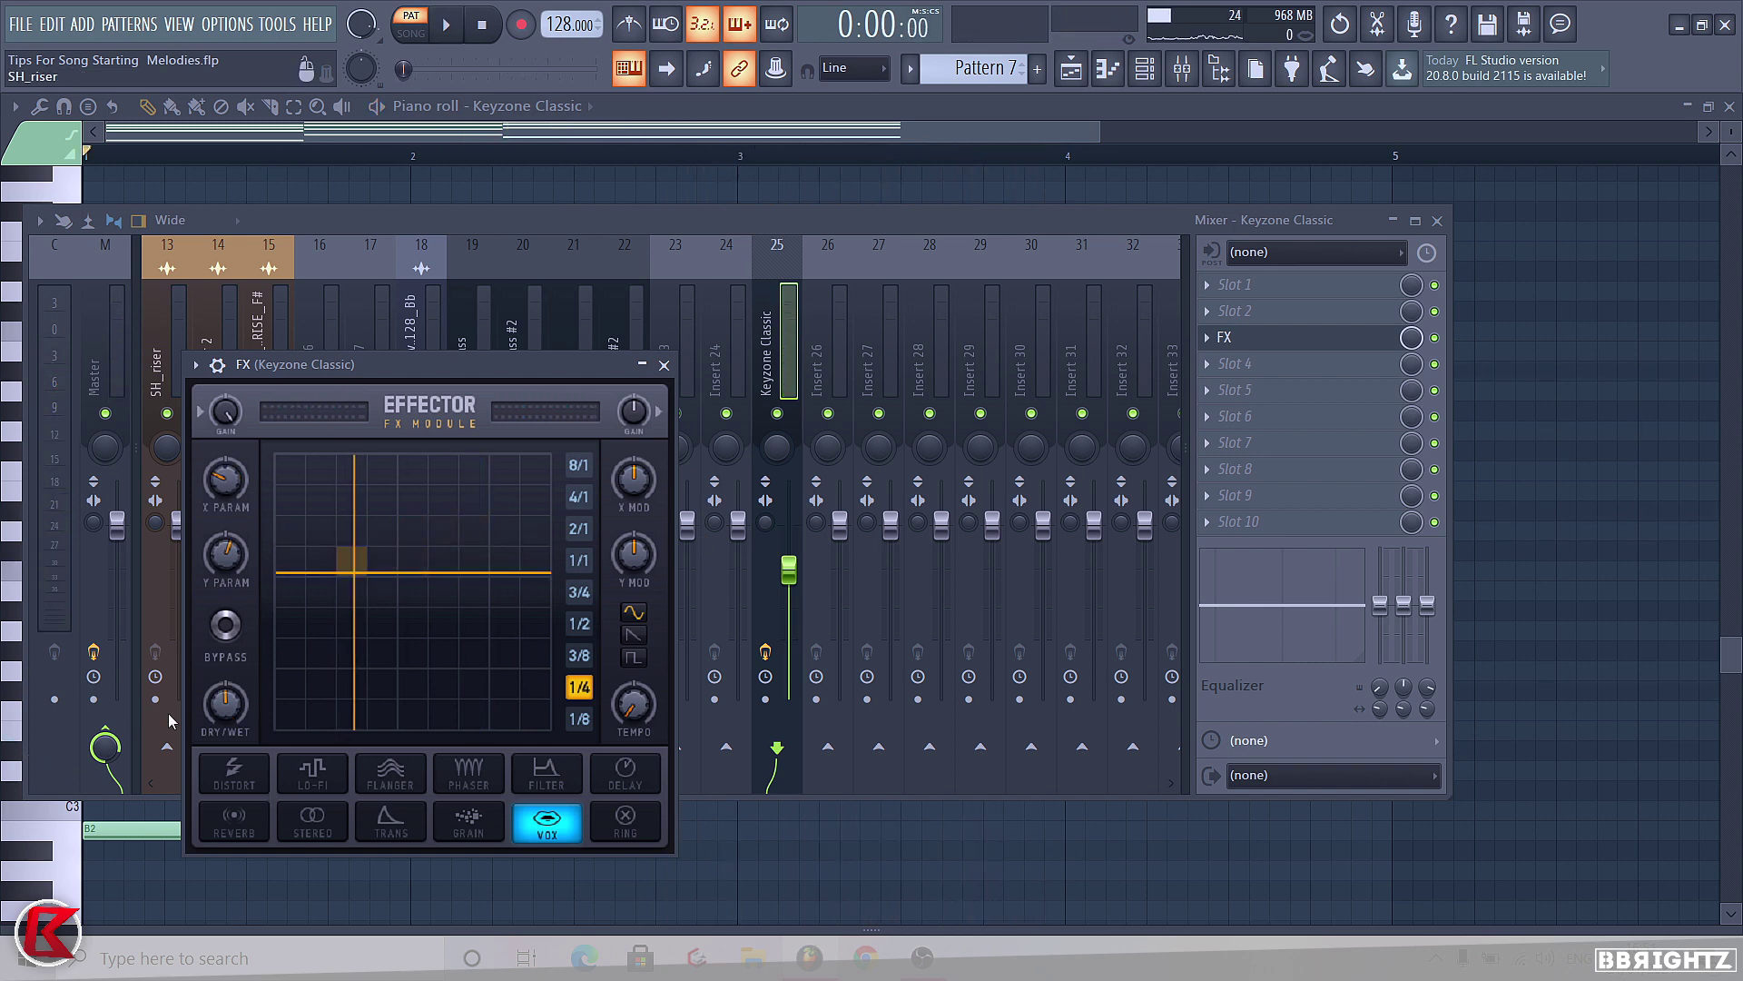
Set Effector's wet mix to about 29.8 and its modulation rate to 1/2 while Pattern 7 plays
key("space")
left_click_drag(224, 712, 223, 755)
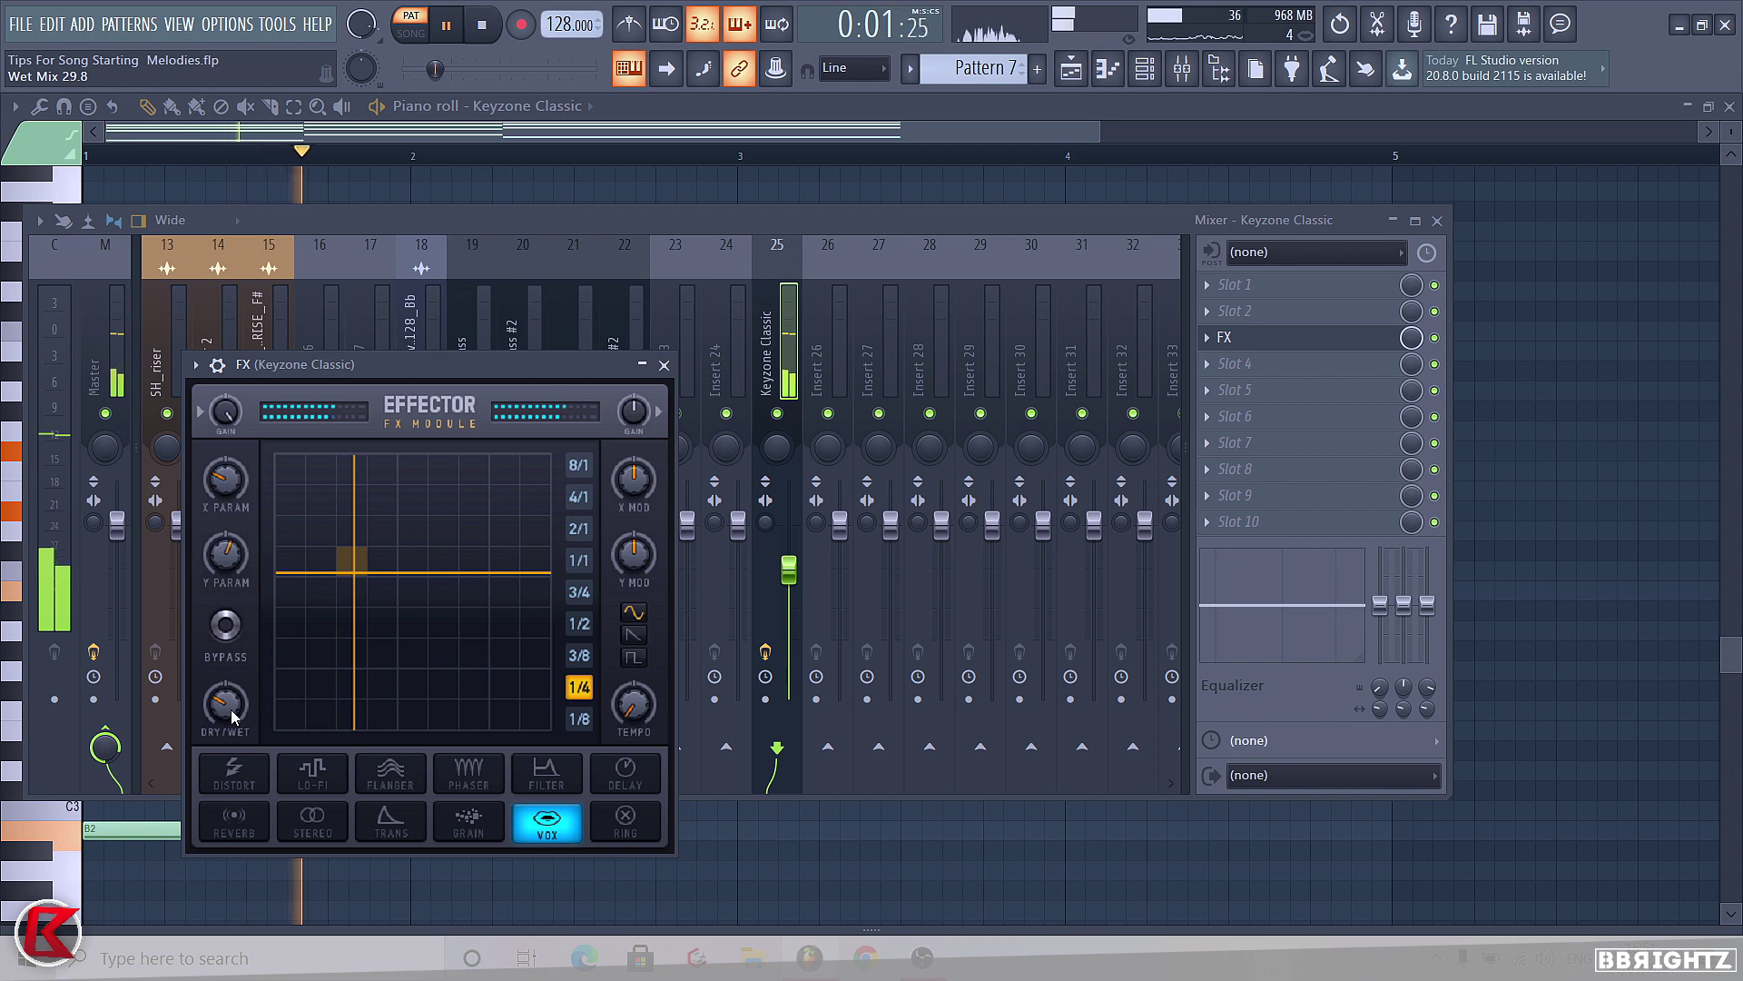
left_click(578, 624)
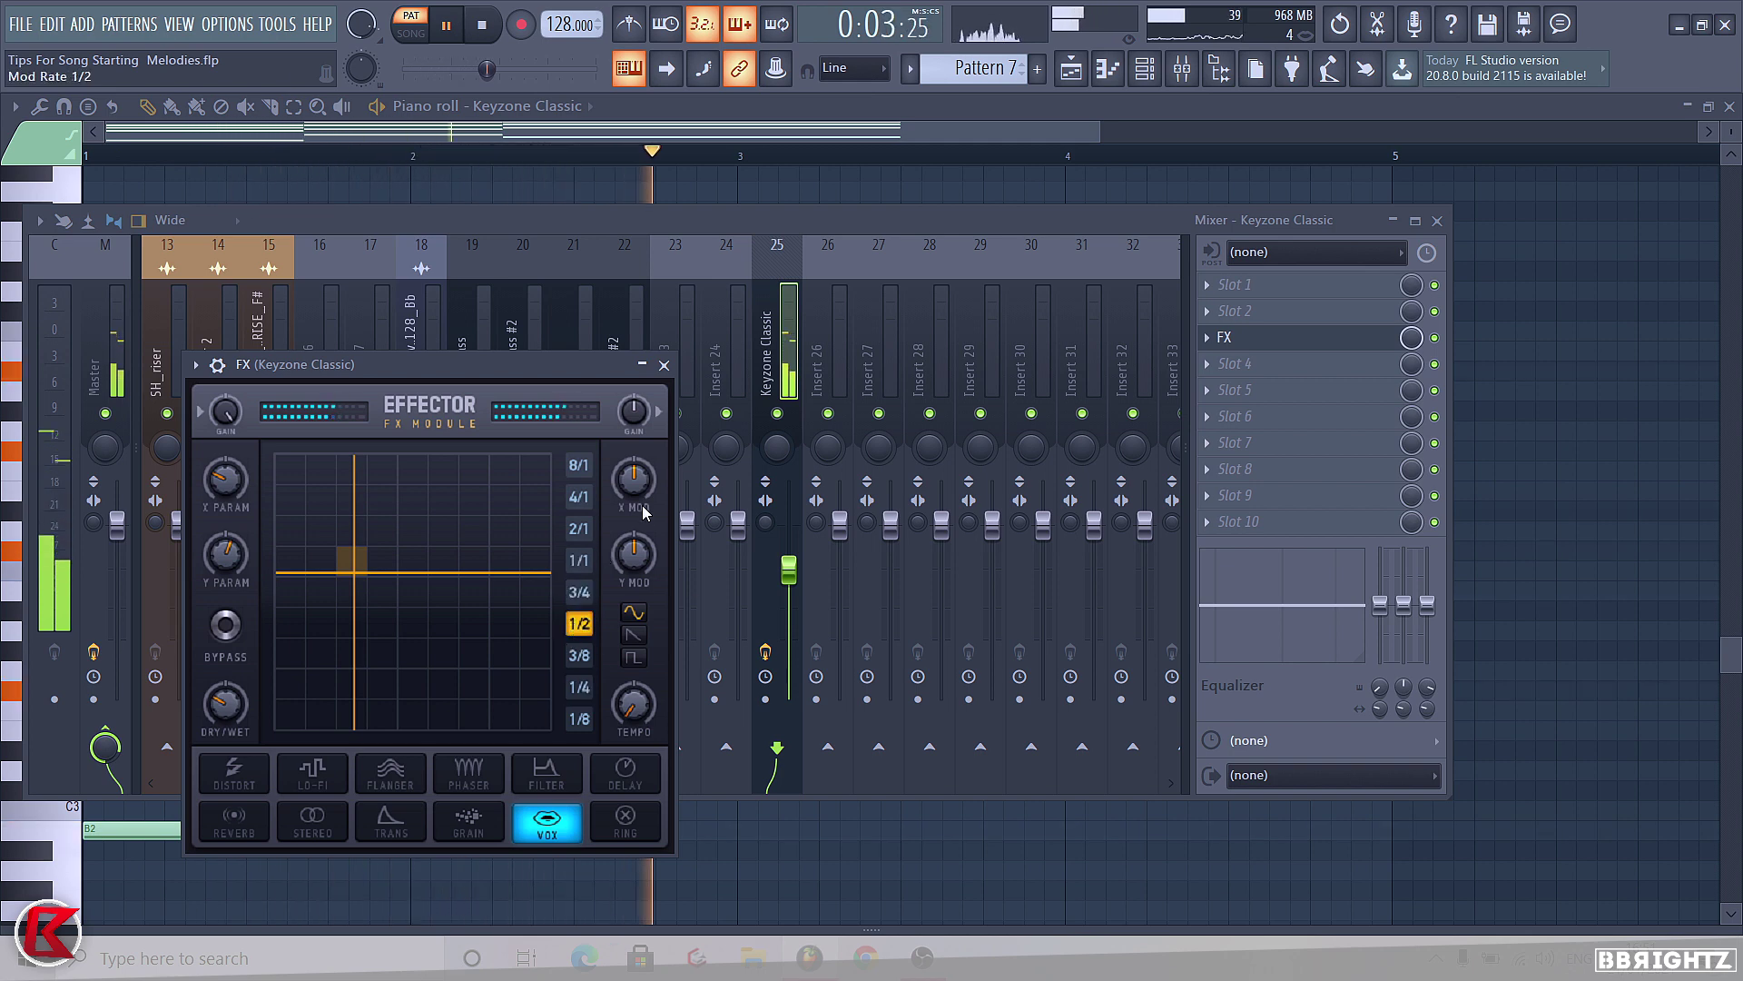
key("space")
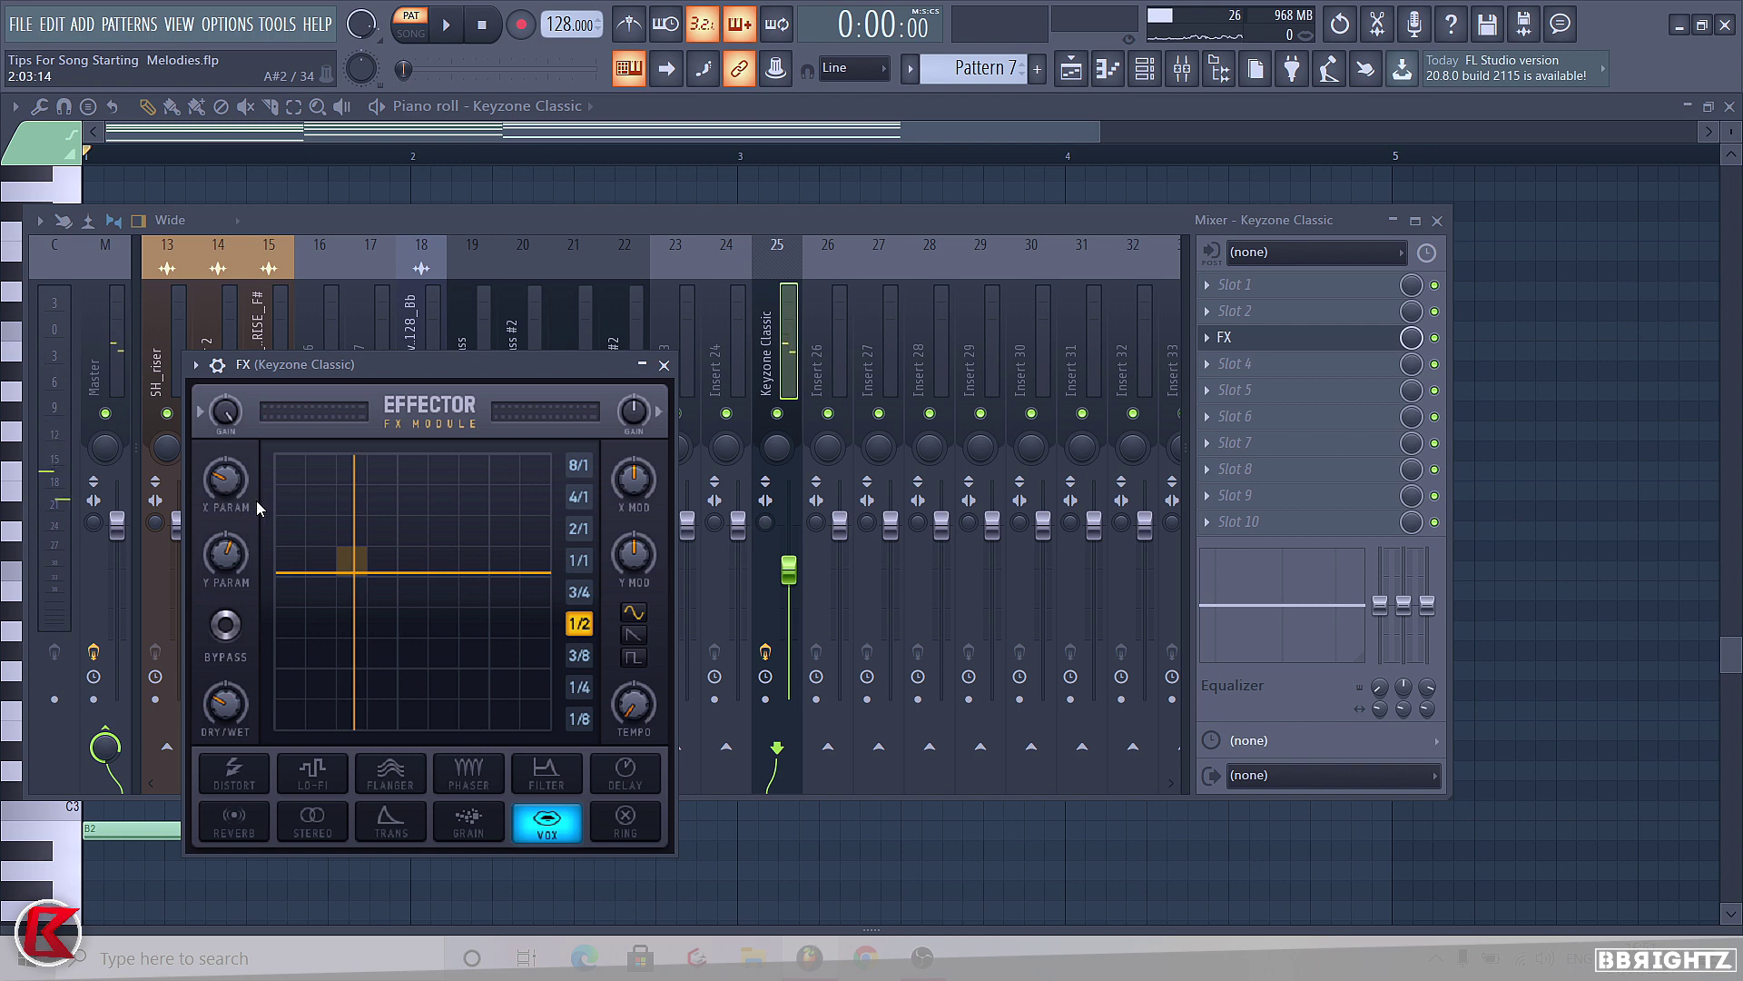
Lower Effector's Y parameter slightly while Pattern 7 plays, and close the effect and the mixer
key("space")
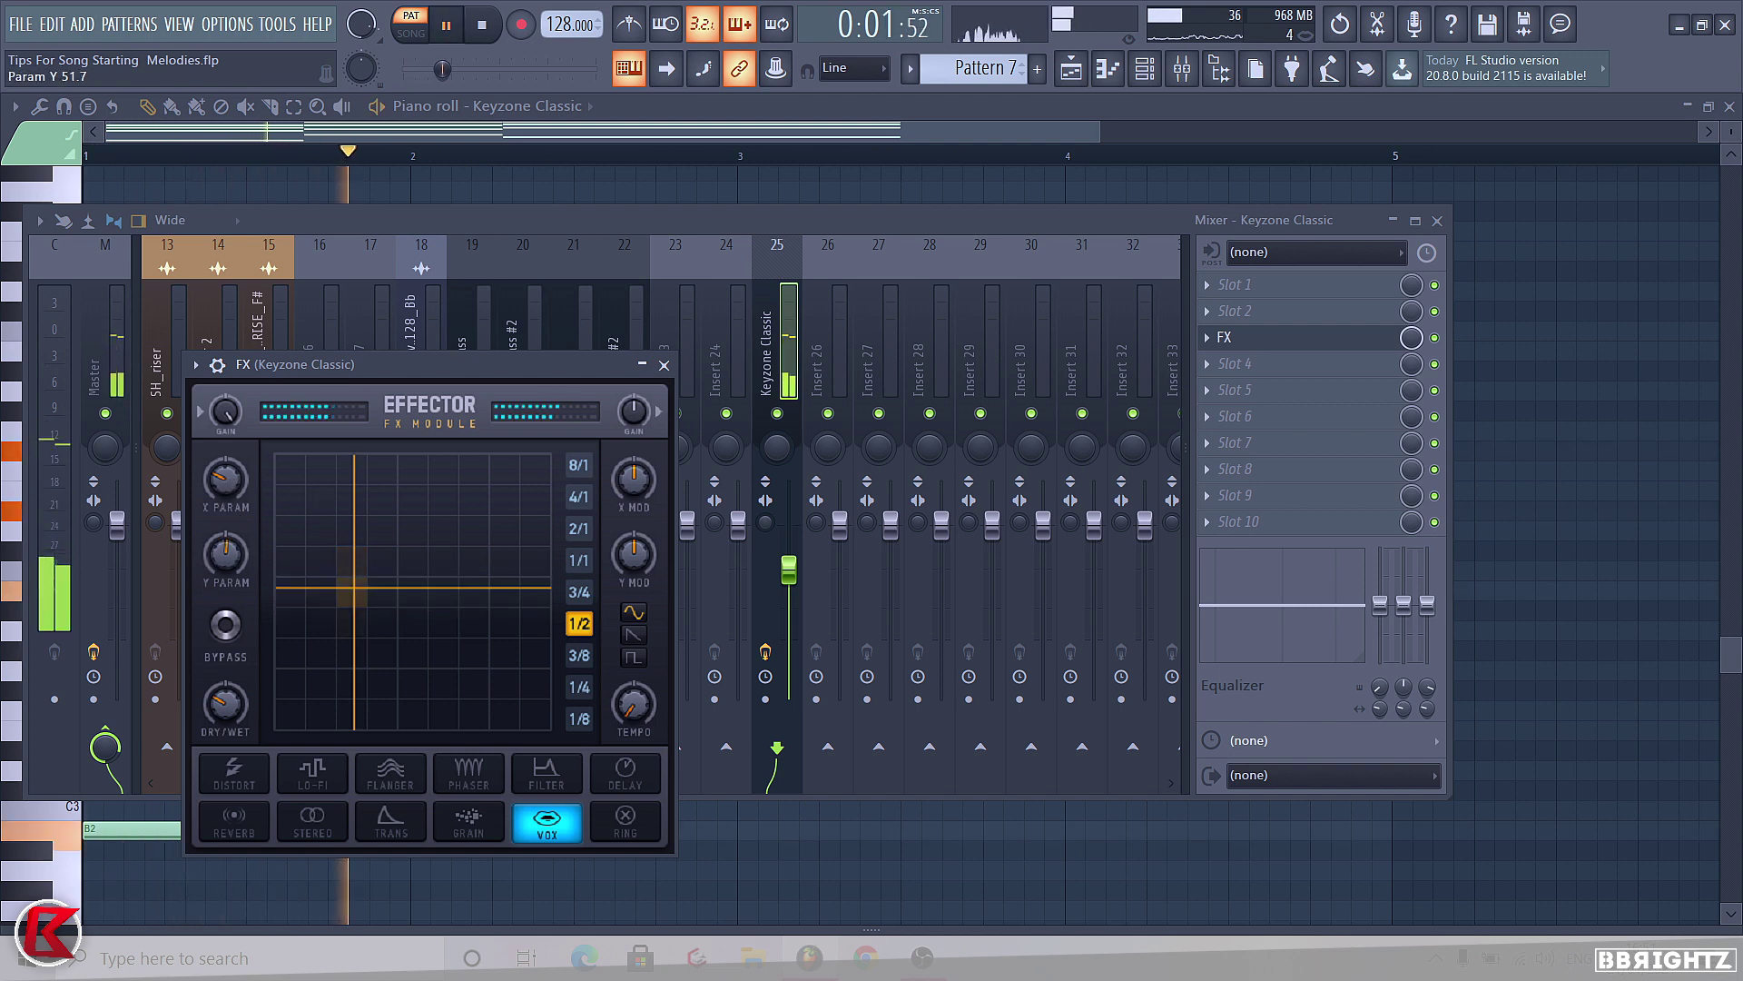
key("space")
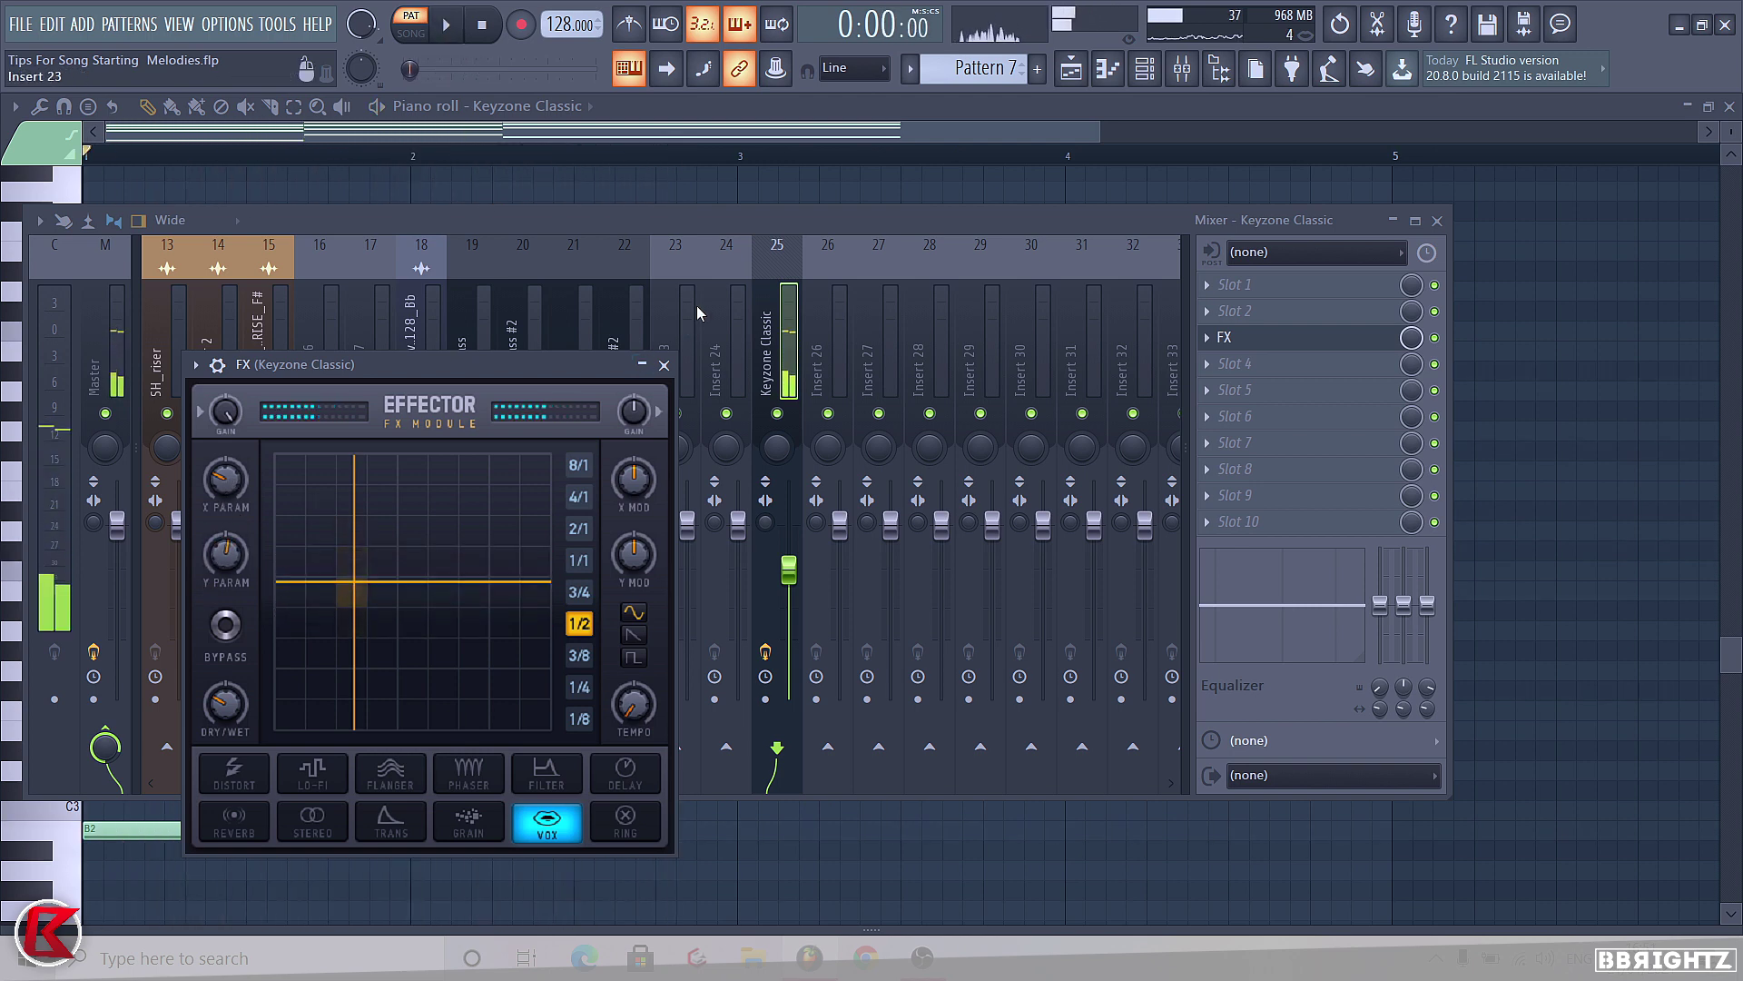
left_click(664, 365)
left_click(1437, 221)
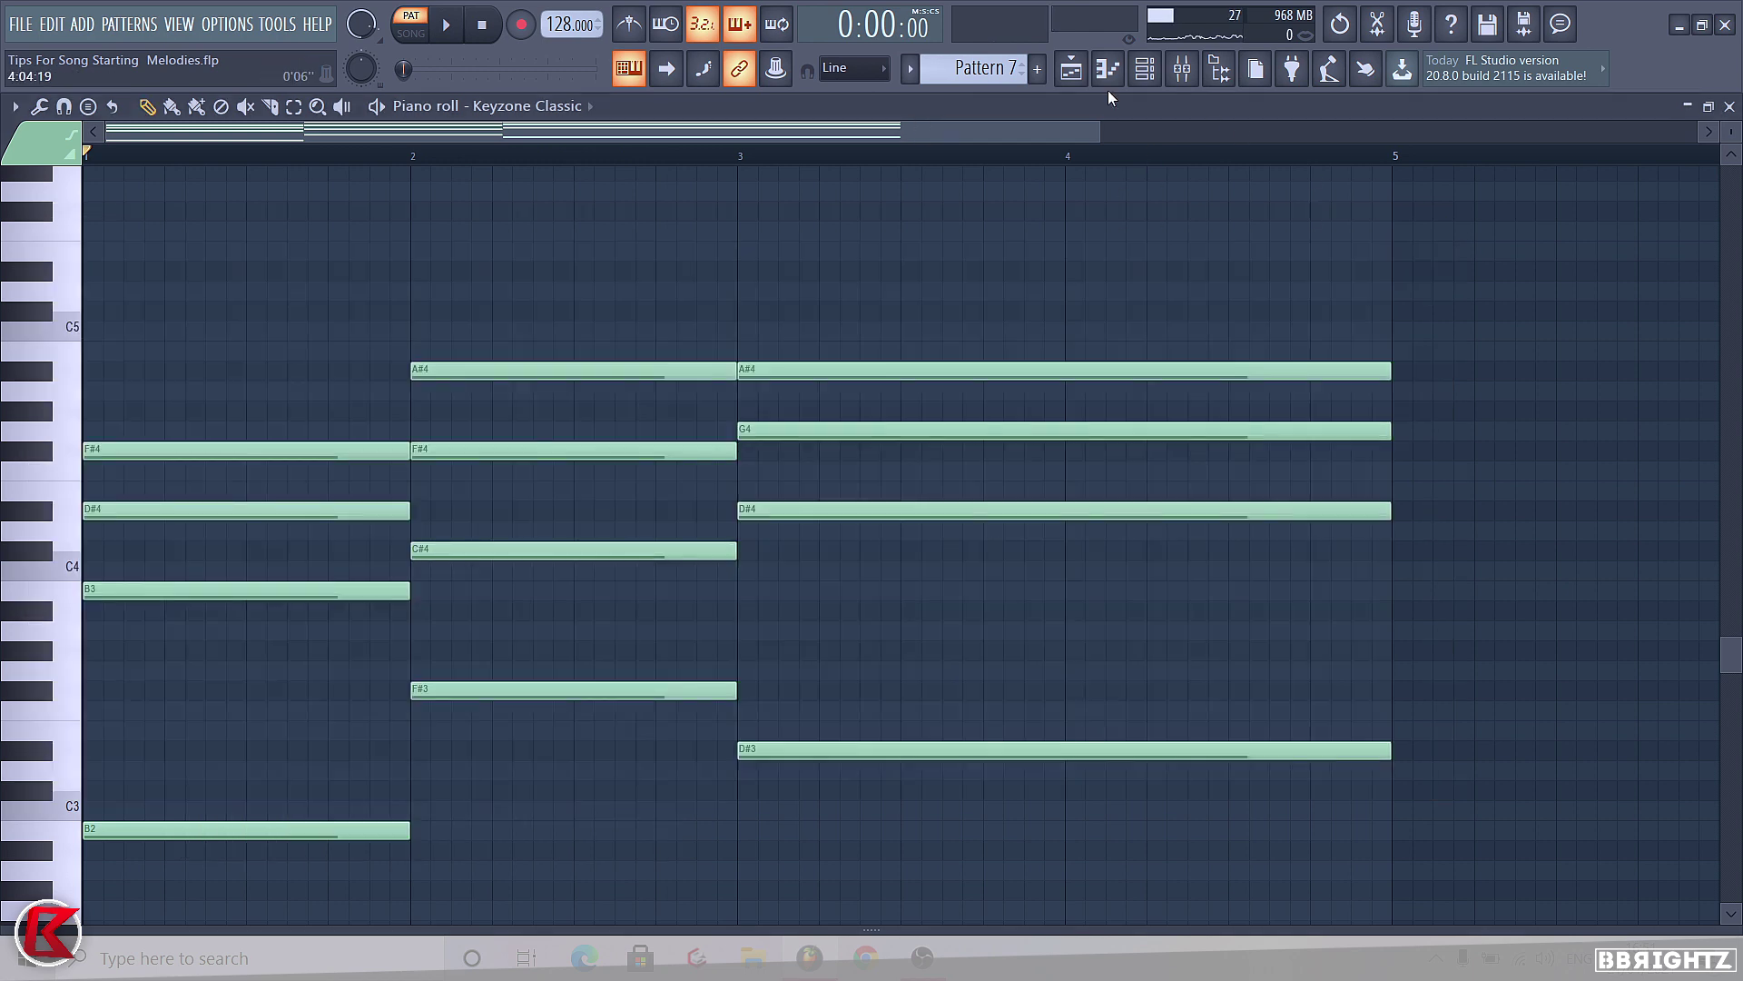
Open Keyzone Classic's miscellaneous functions and audition the arpeggiator directions down and up-down (bounce) on Pattern 7
left_click(1145, 68)
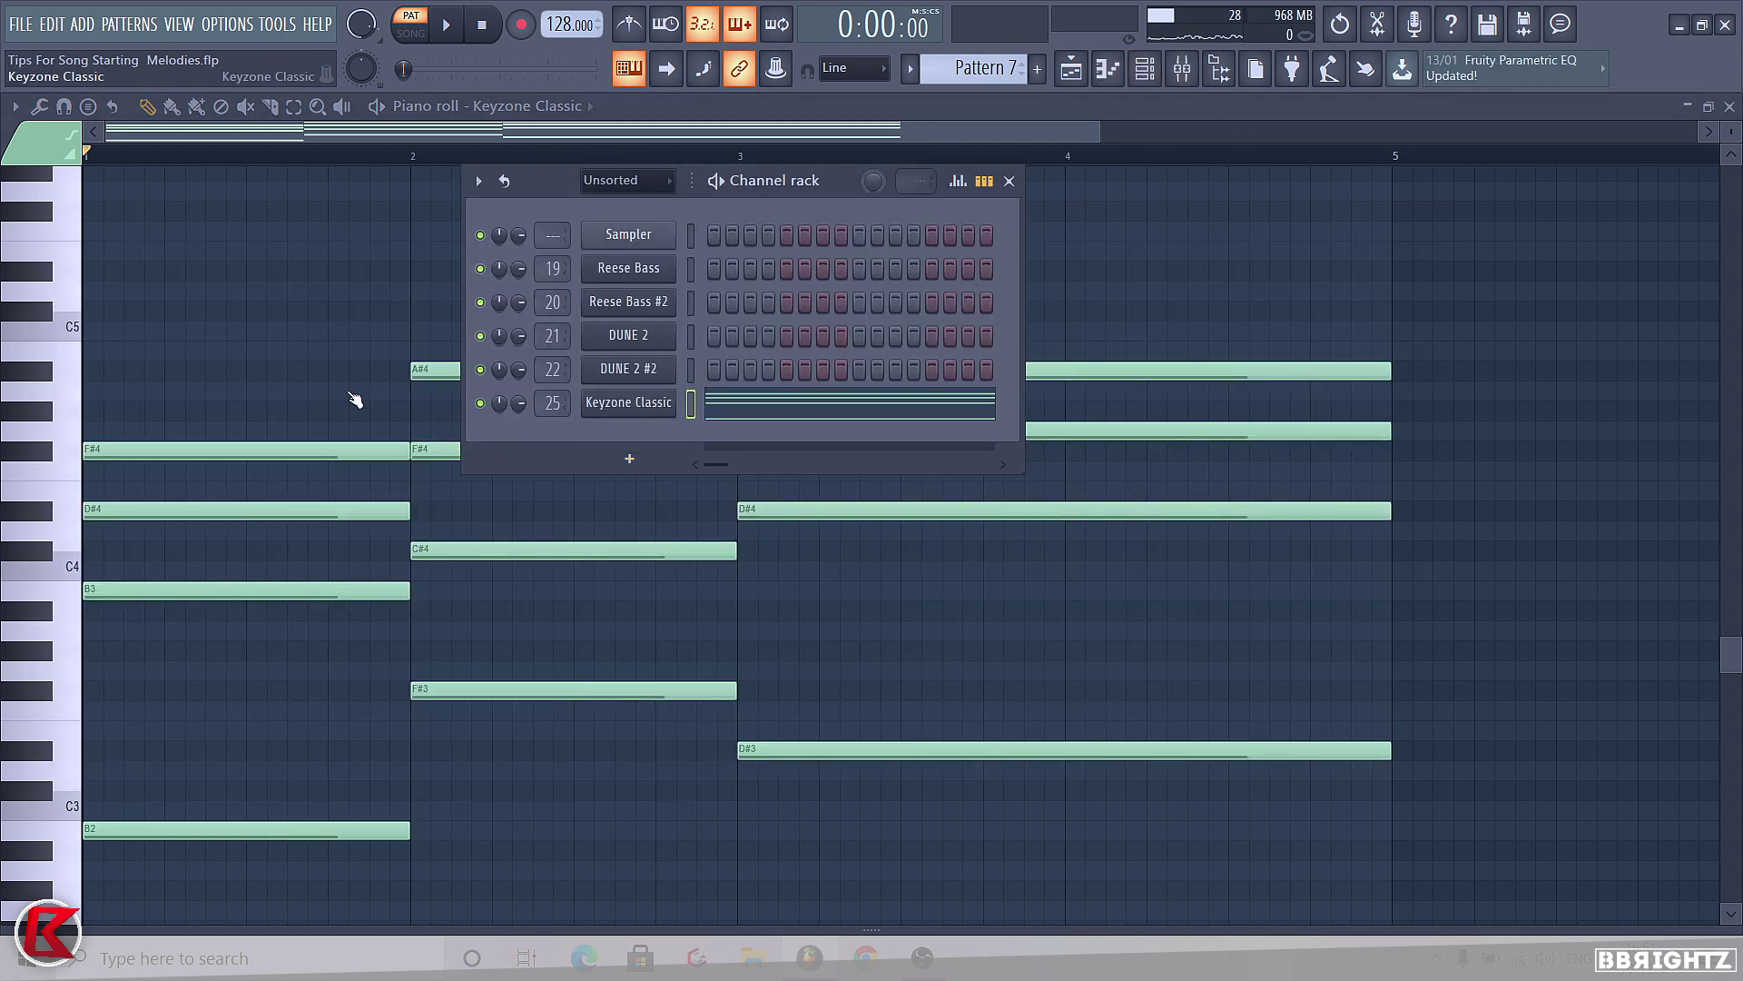
left_click(246, 394)
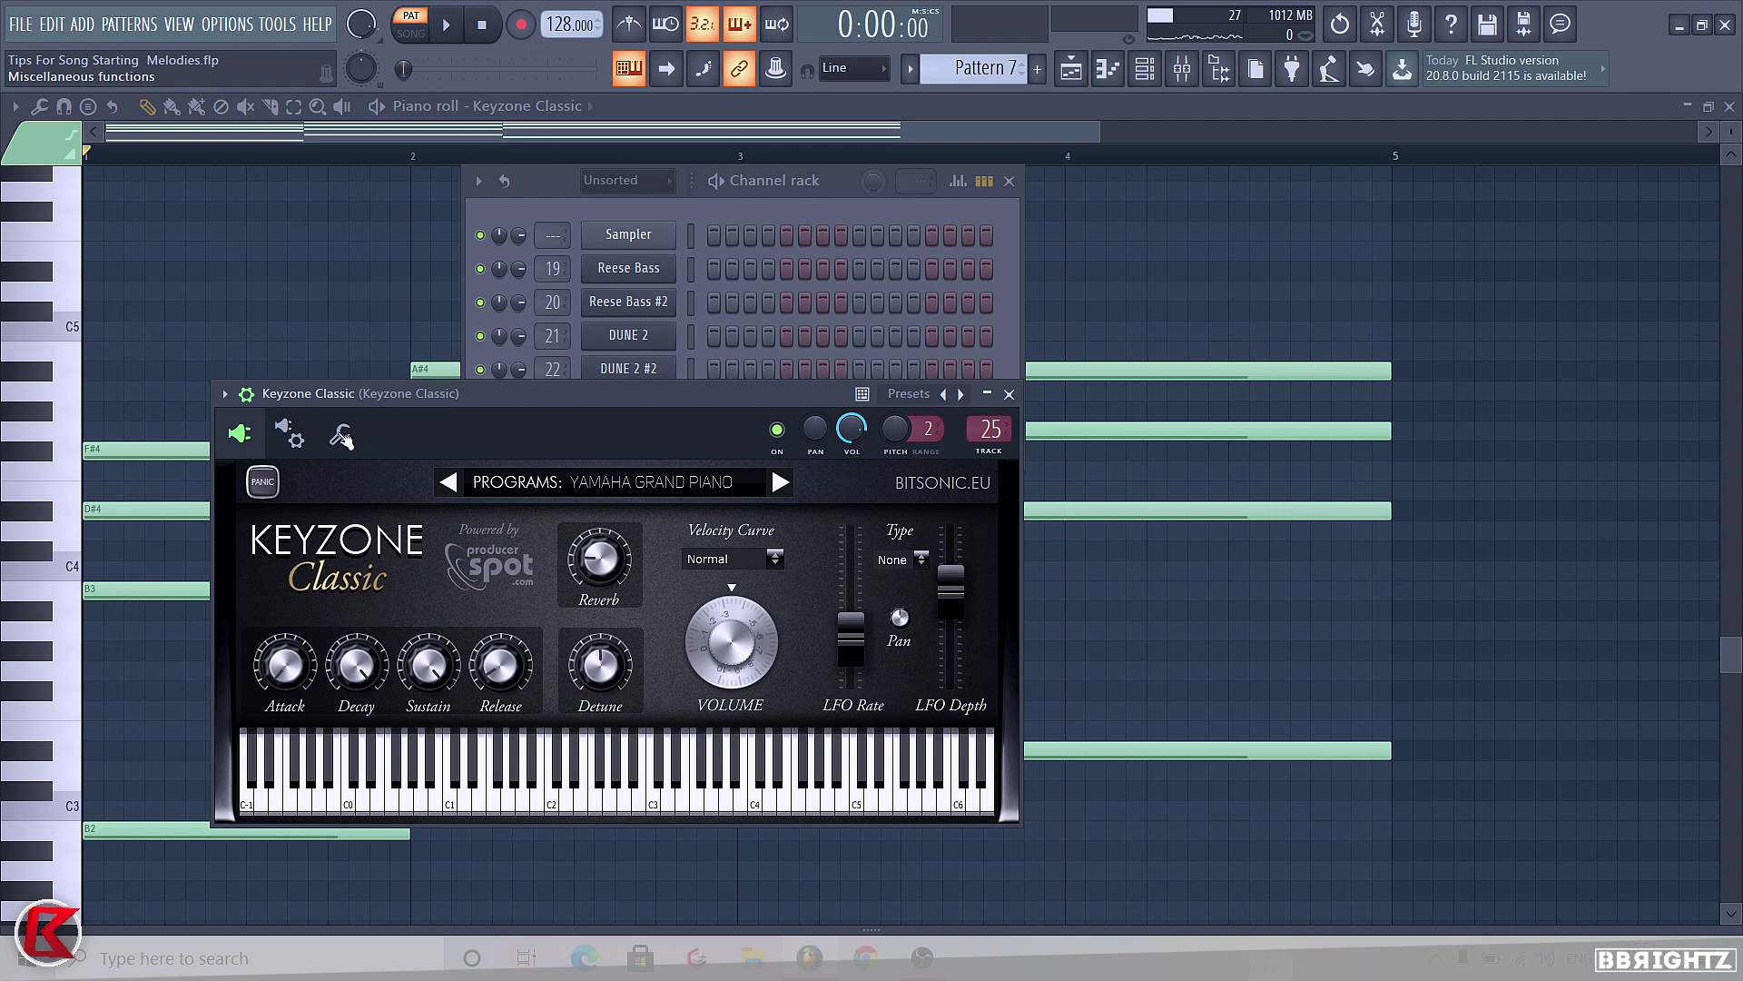
left_click(341, 436)
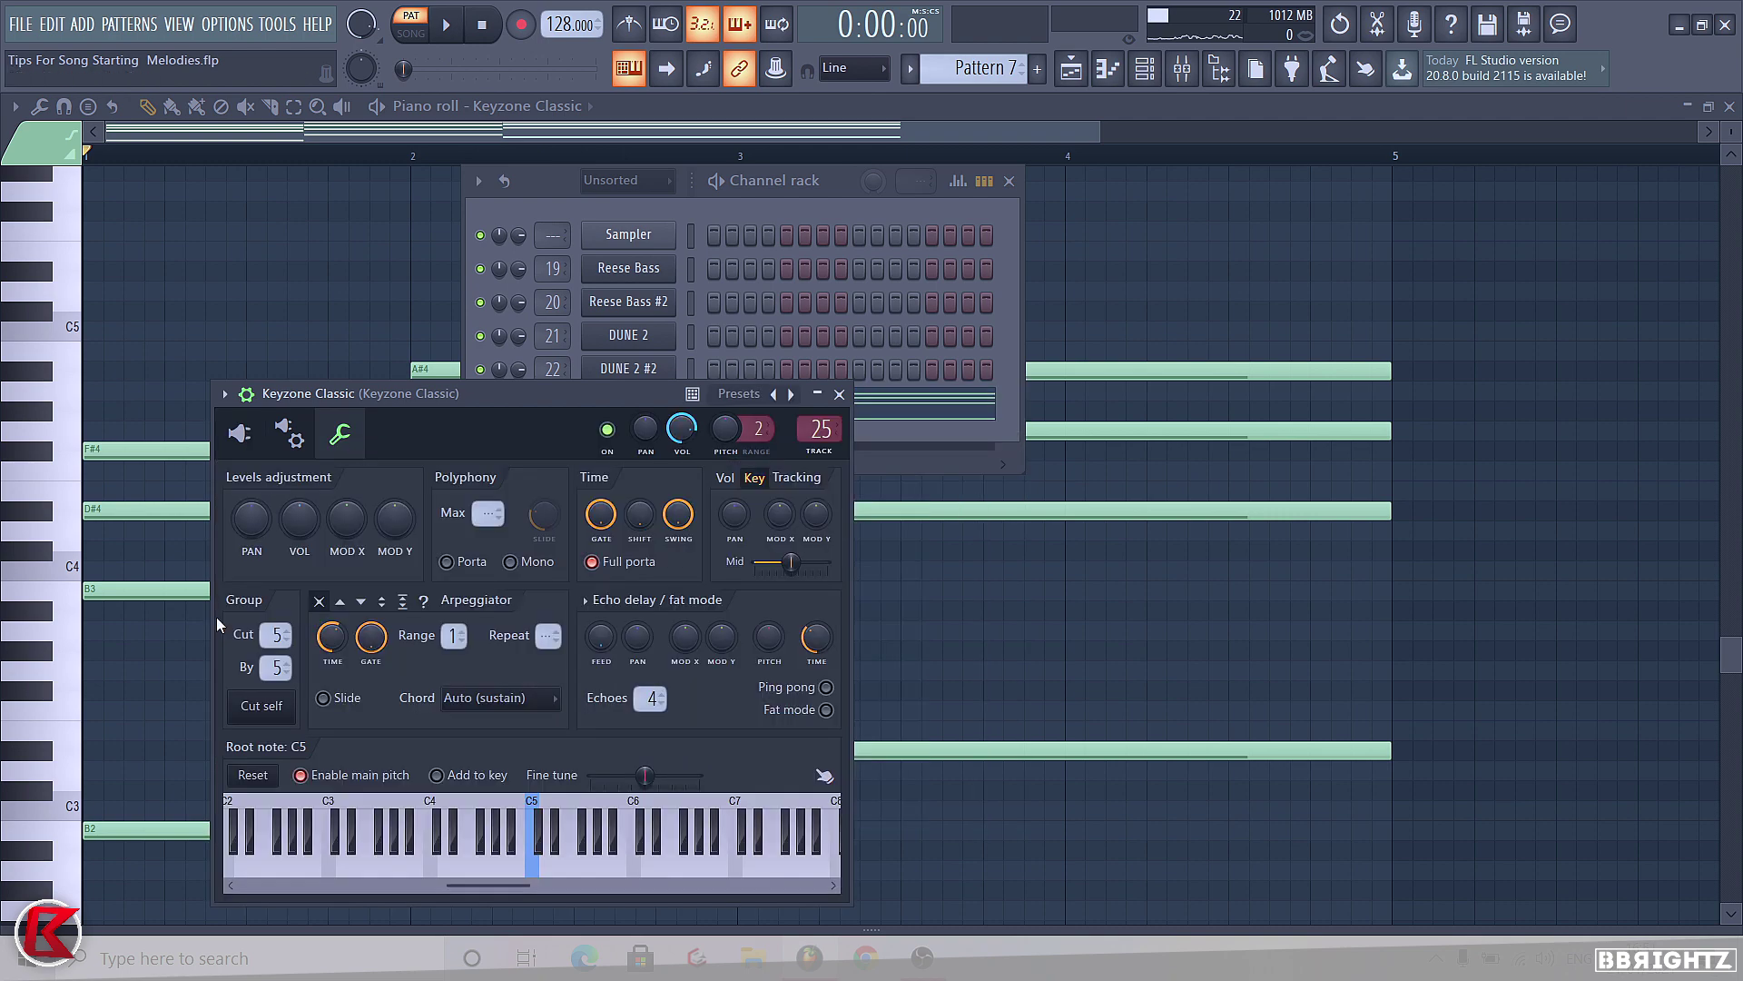
left_click(361, 602)
key("space")
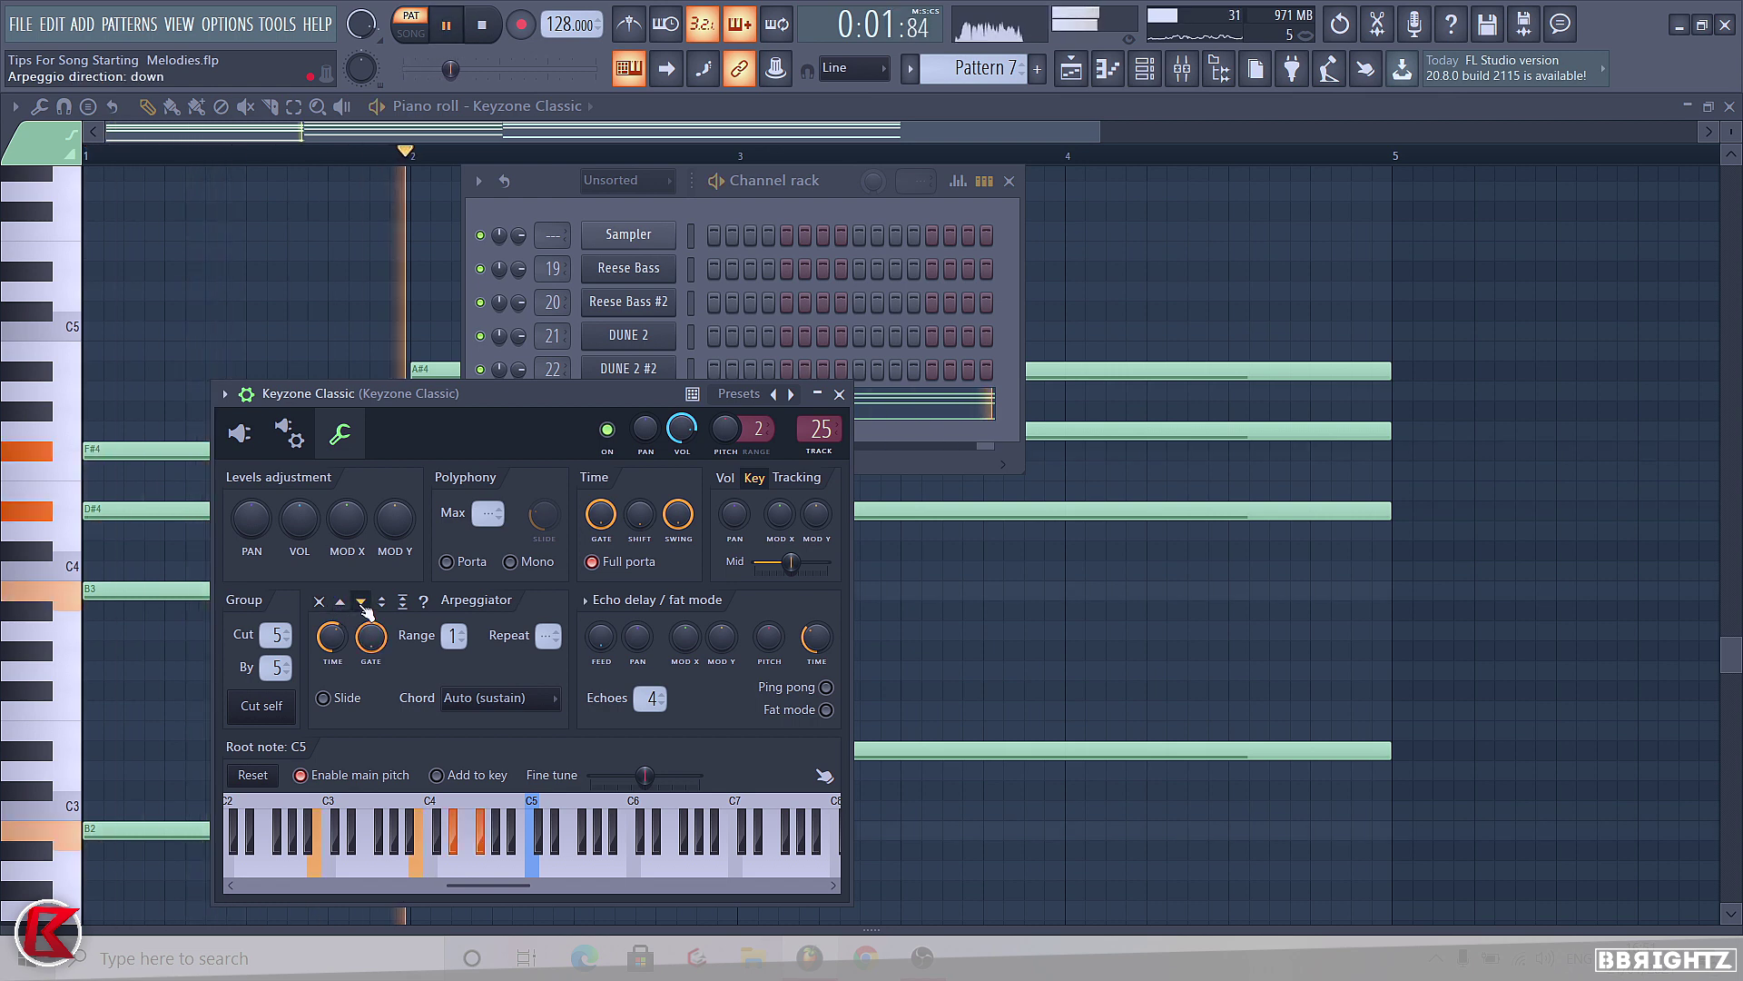
left_click(382, 602)
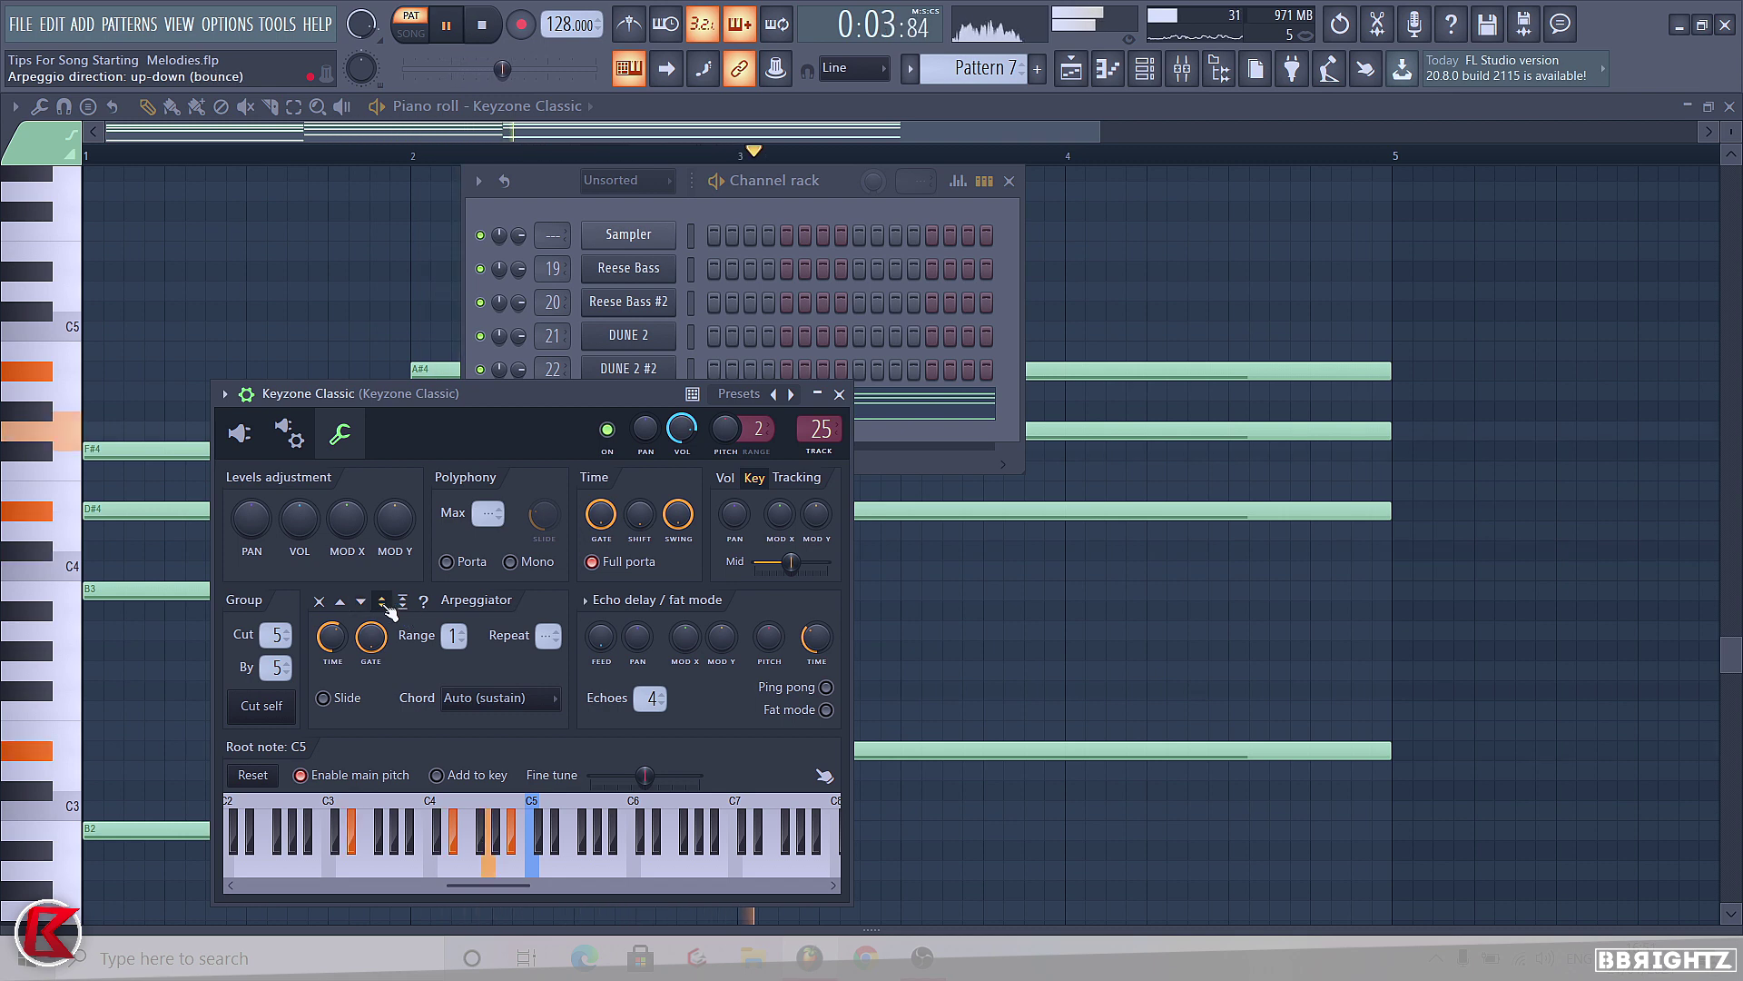
Audition the arpeggiator directions up-down (sticky) and up, switch the arpeggiator off and close Keyzone Classic
left_click(401, 602)
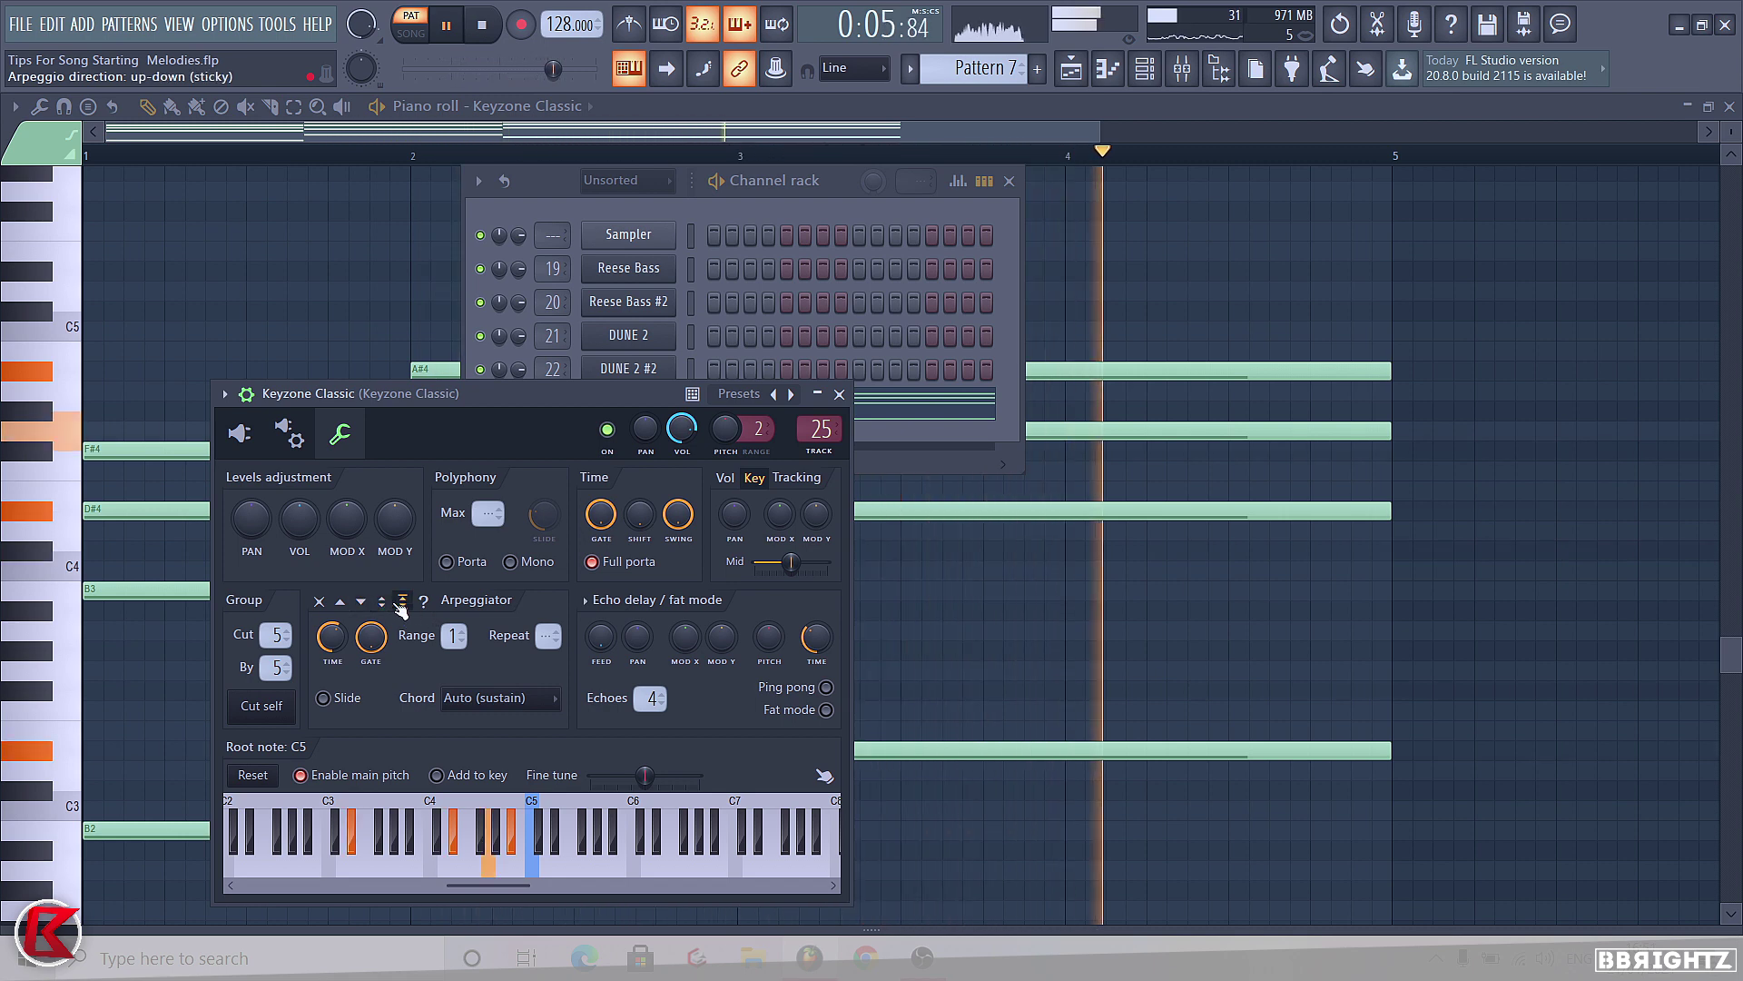
left_click(339, 601)
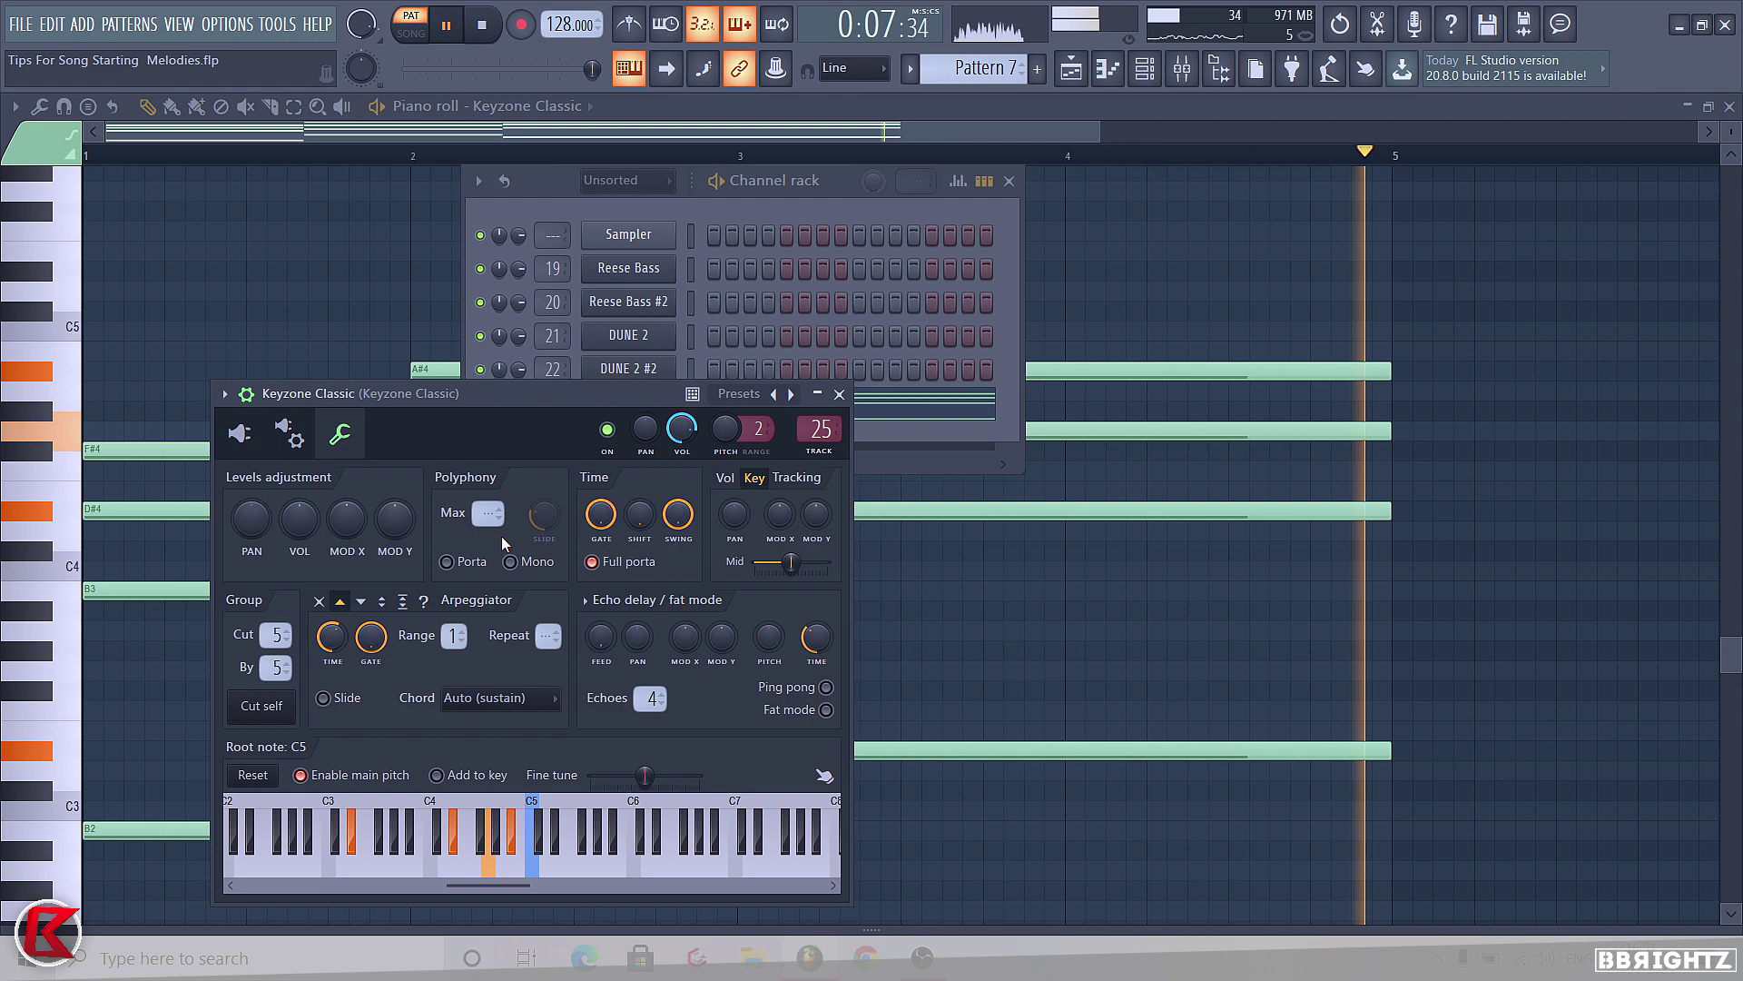
left_click(319, 601)
key("space")
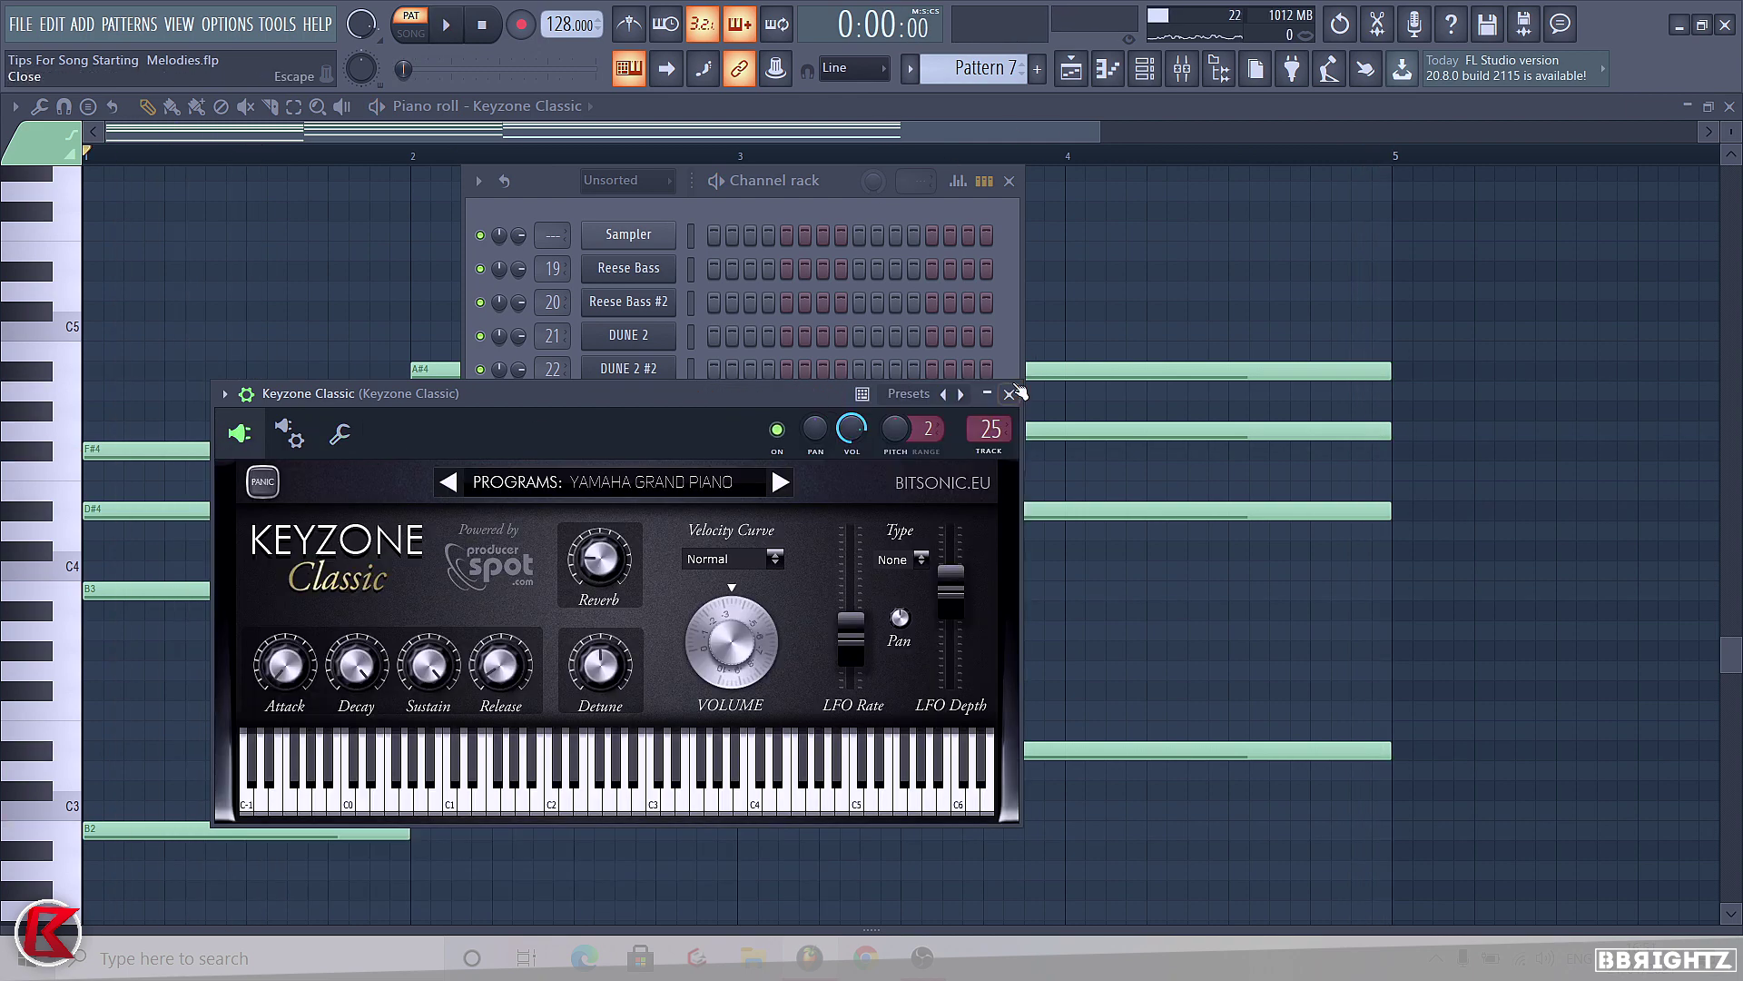
left_click(1009, 393)
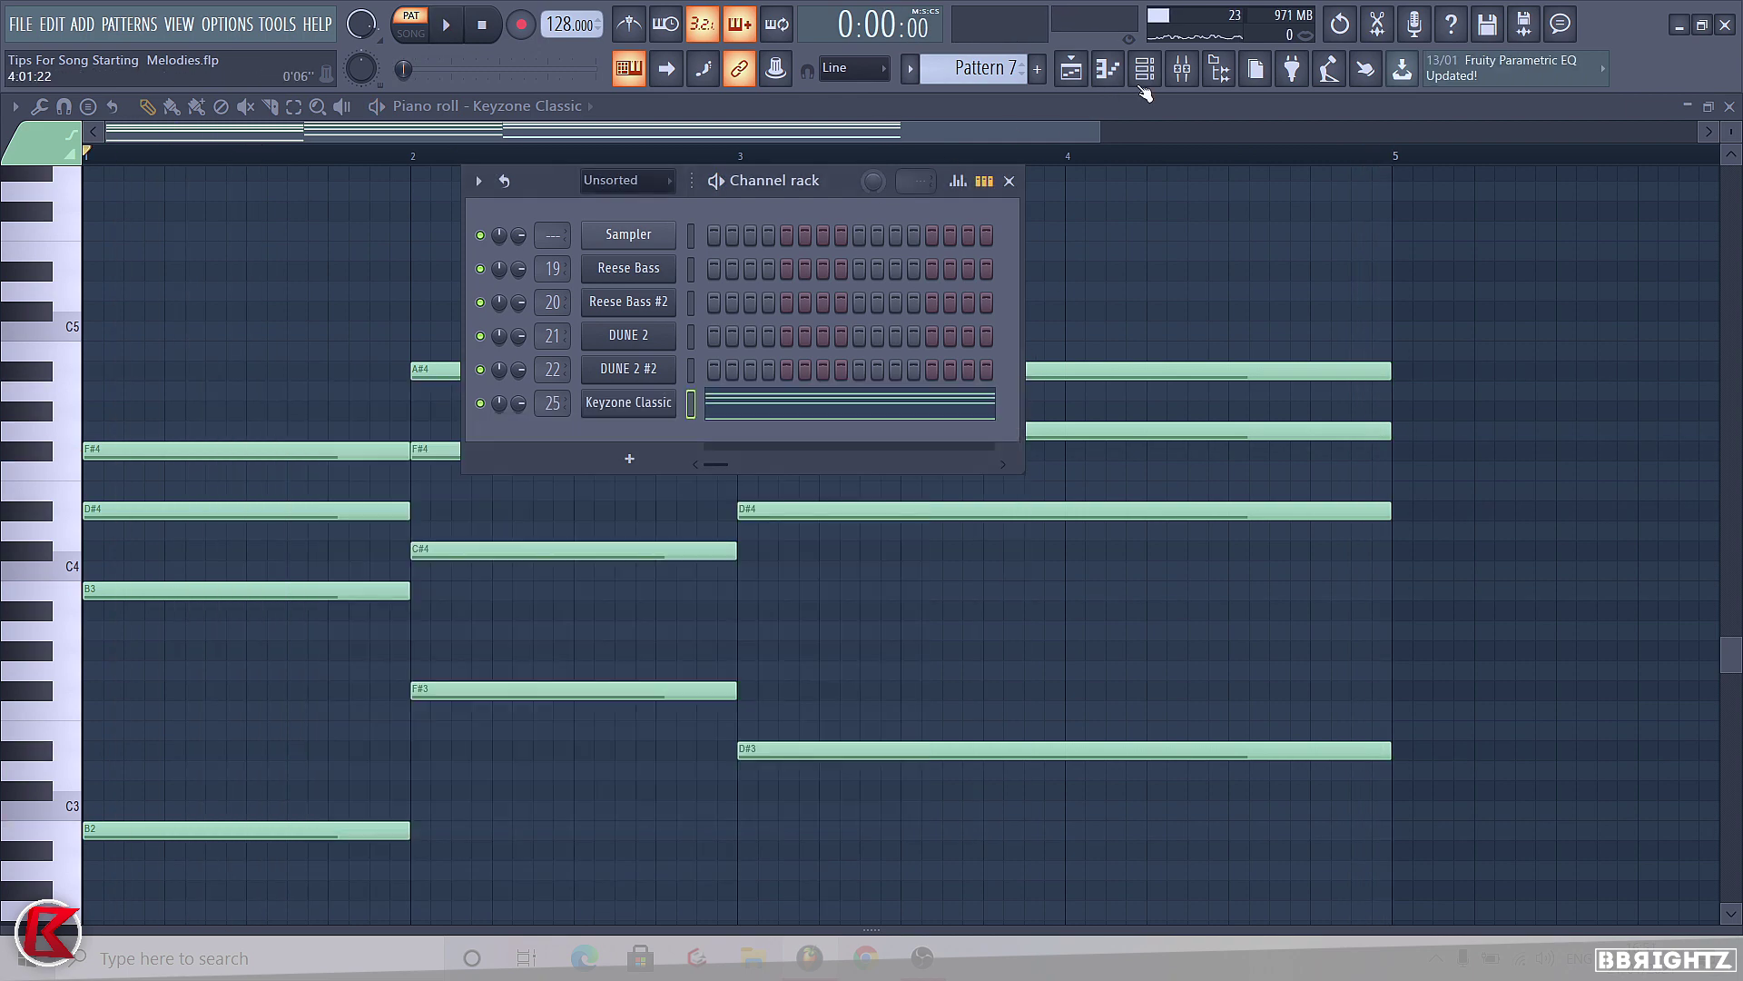
Load Fruity Chorus into slot 4 of the Keyzone Classic mixer track, set its mix level to 61% and audition Pattern 7
left_click(1182, 68)
left_click(1217, 363)
mouse_move(1210, 388)
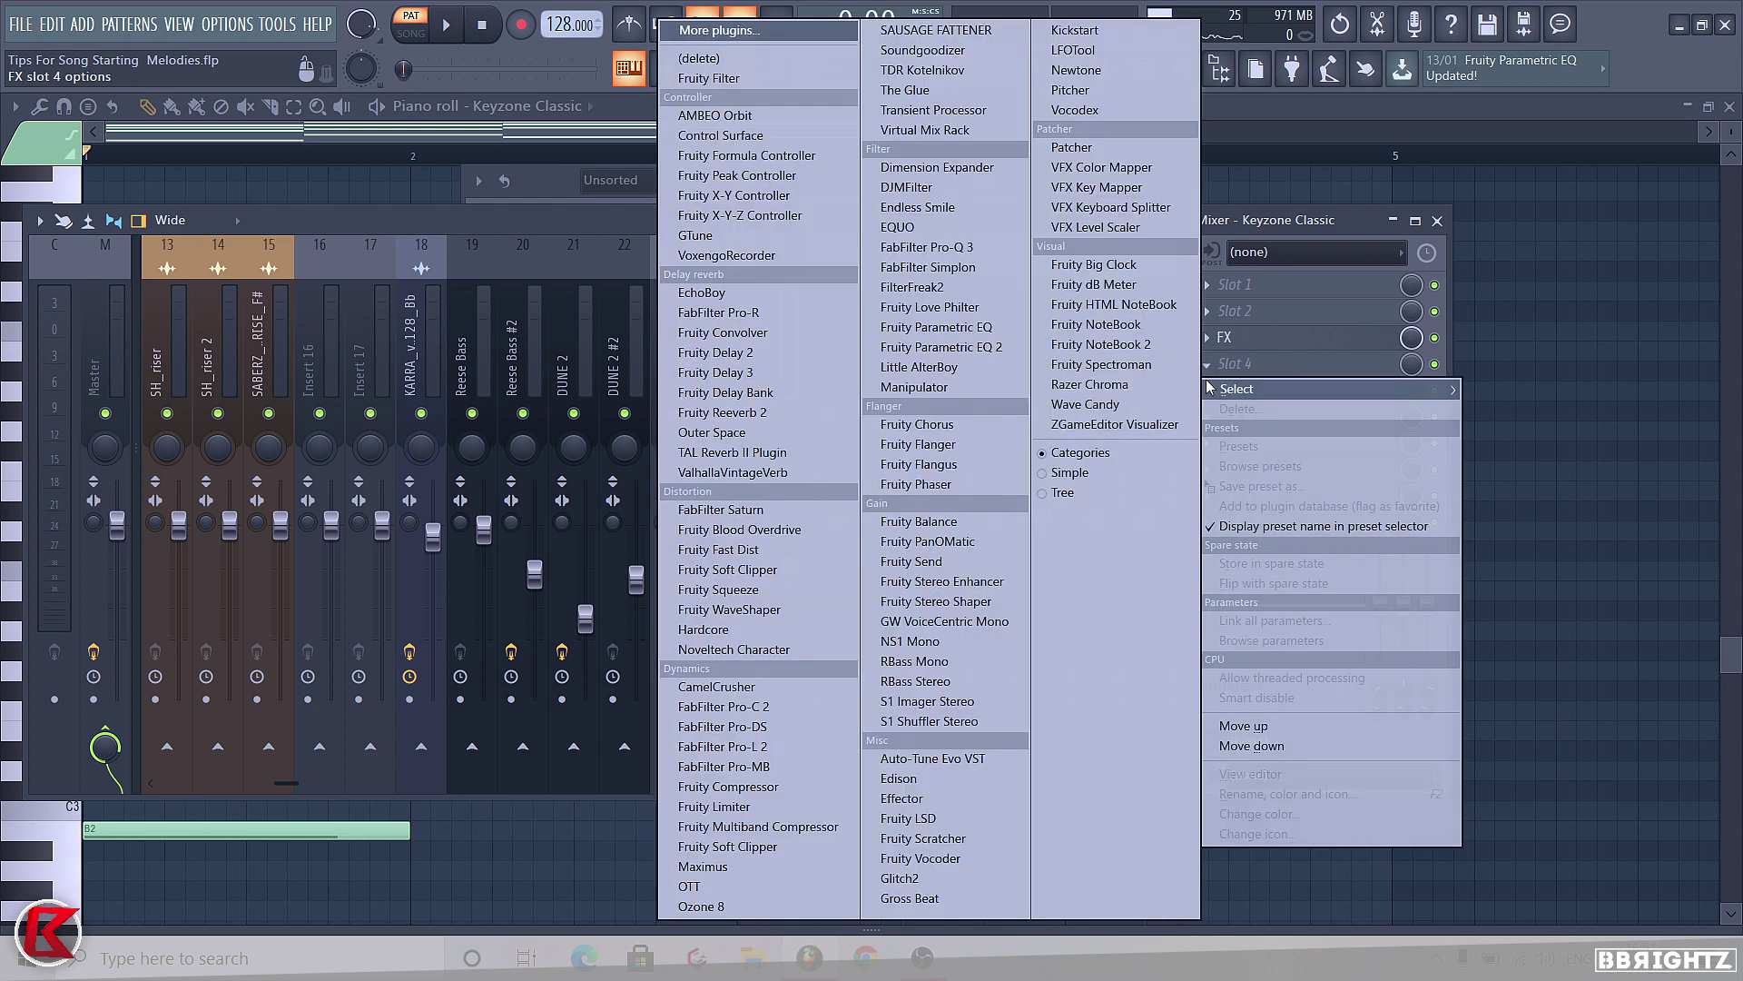
left_click(903, 425)
left_click_drag(1416, 379, 1416, 399)
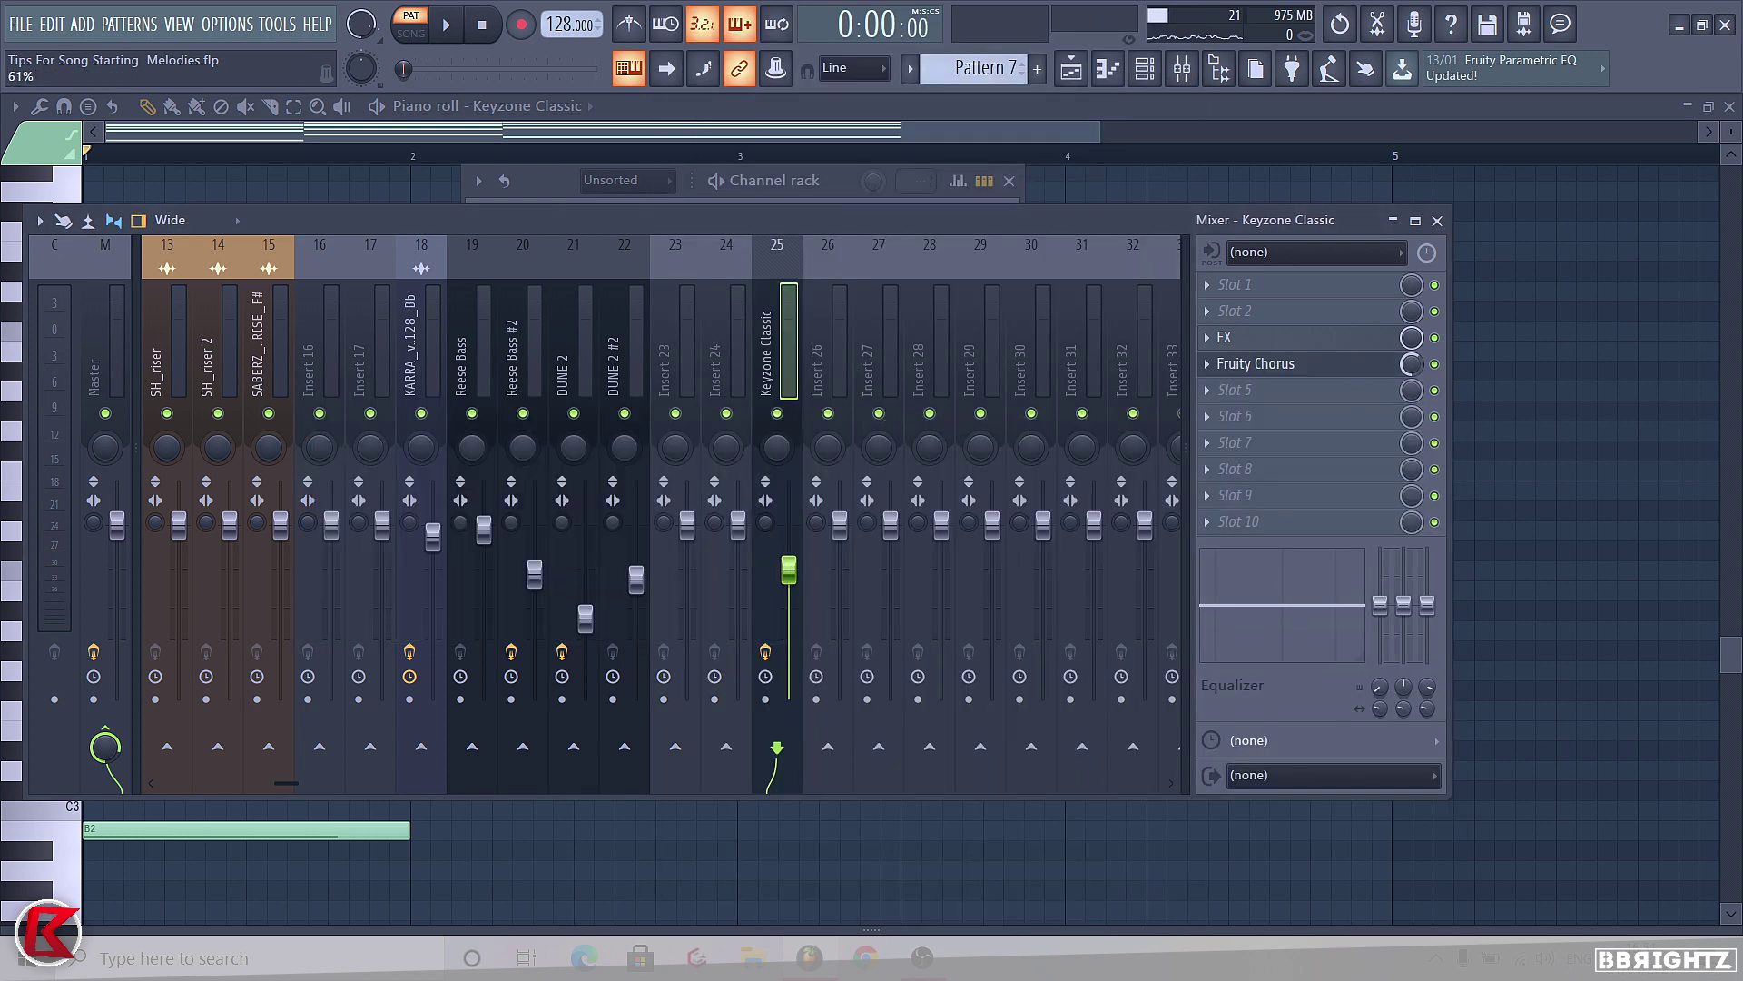
key("space")
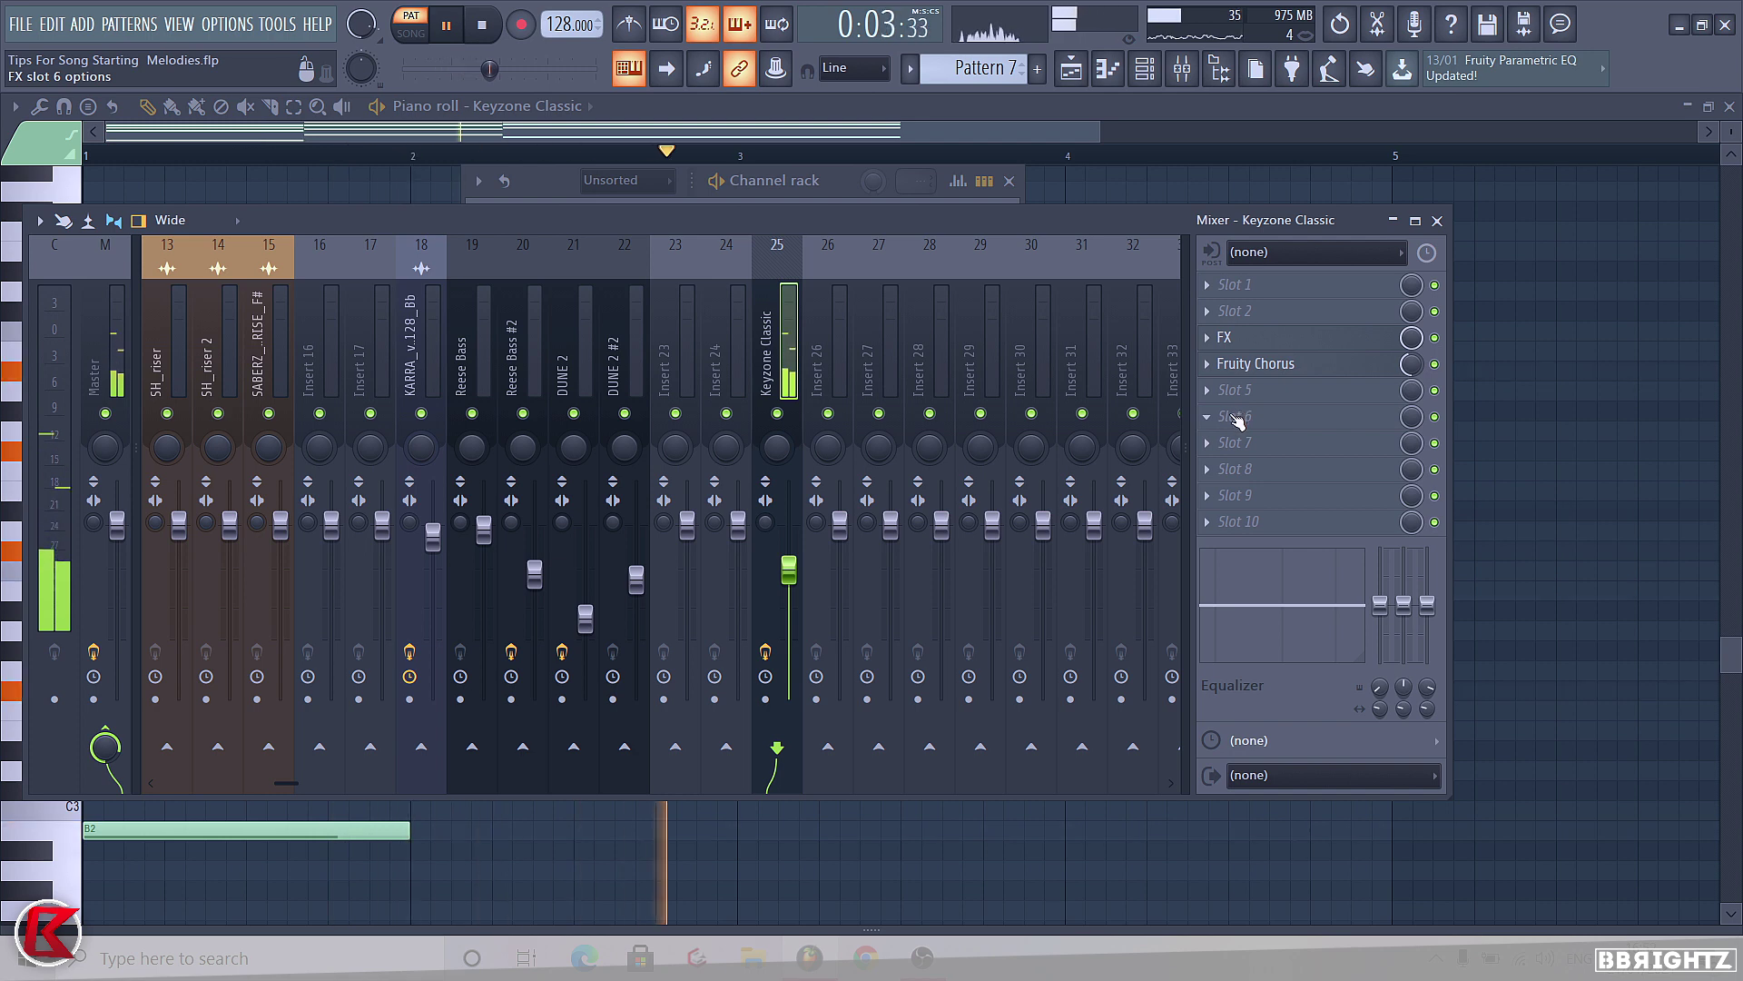
key("space")
Bring up the playlist arrangement and go down to the KARRA vocal clips on Track 17
key("F6")
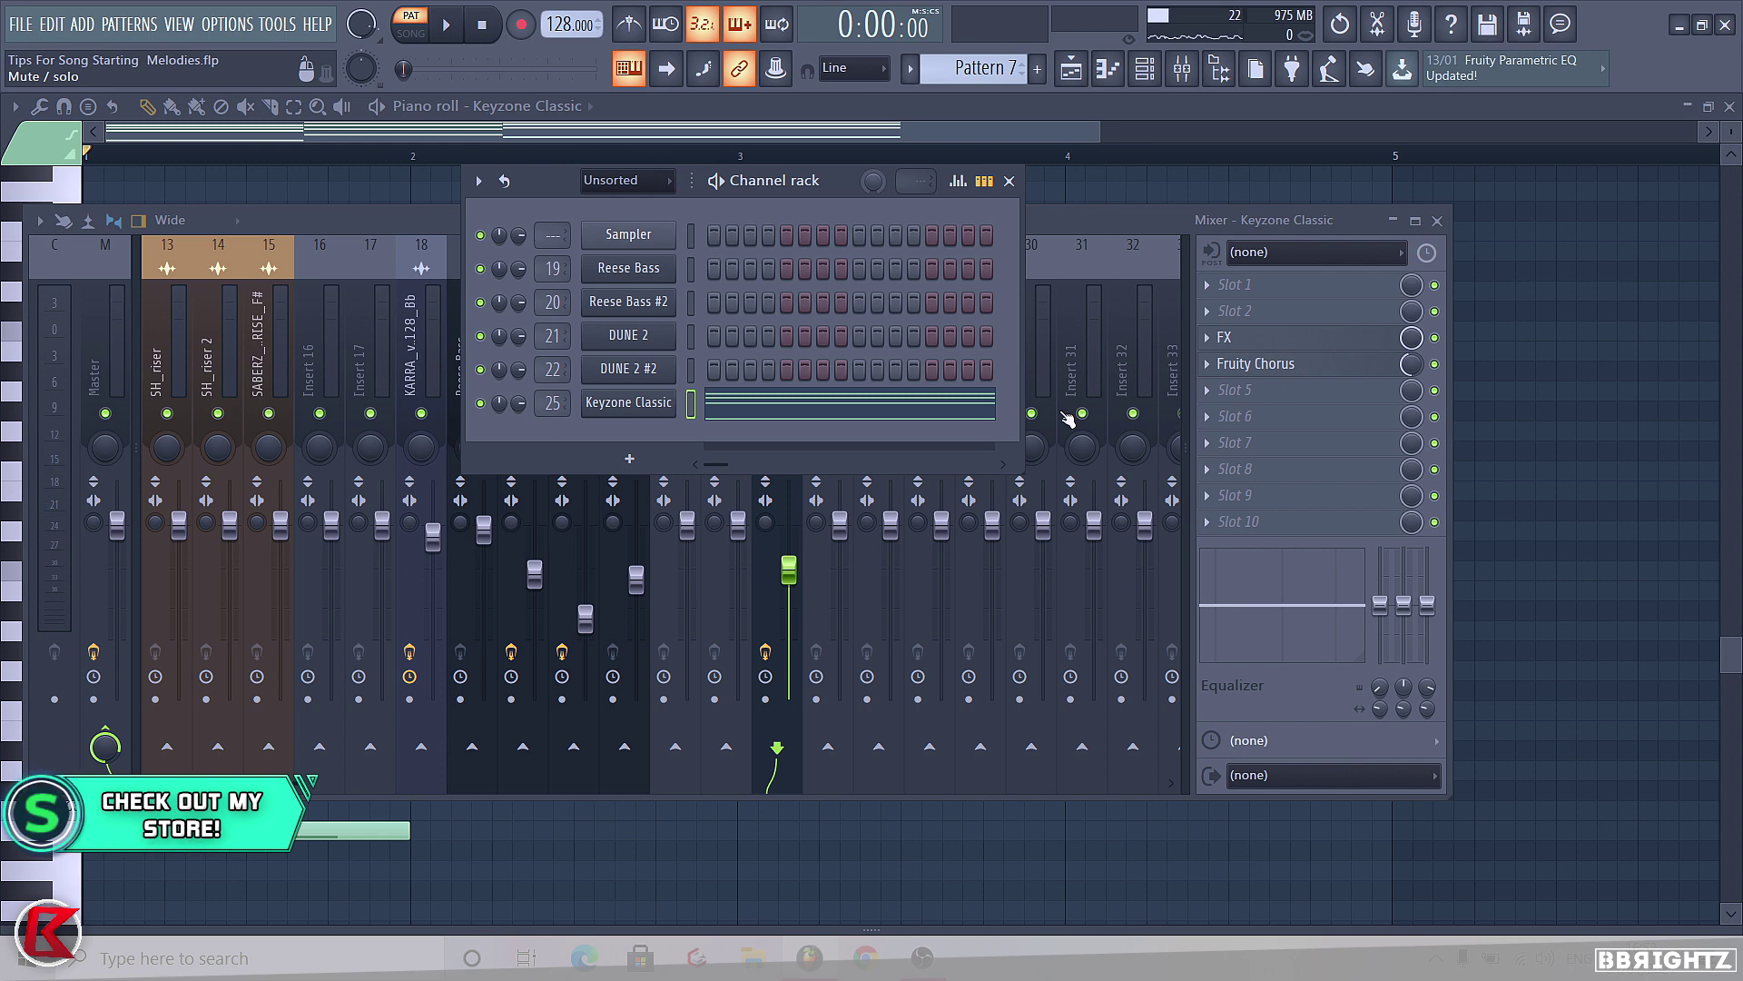
key("F5")
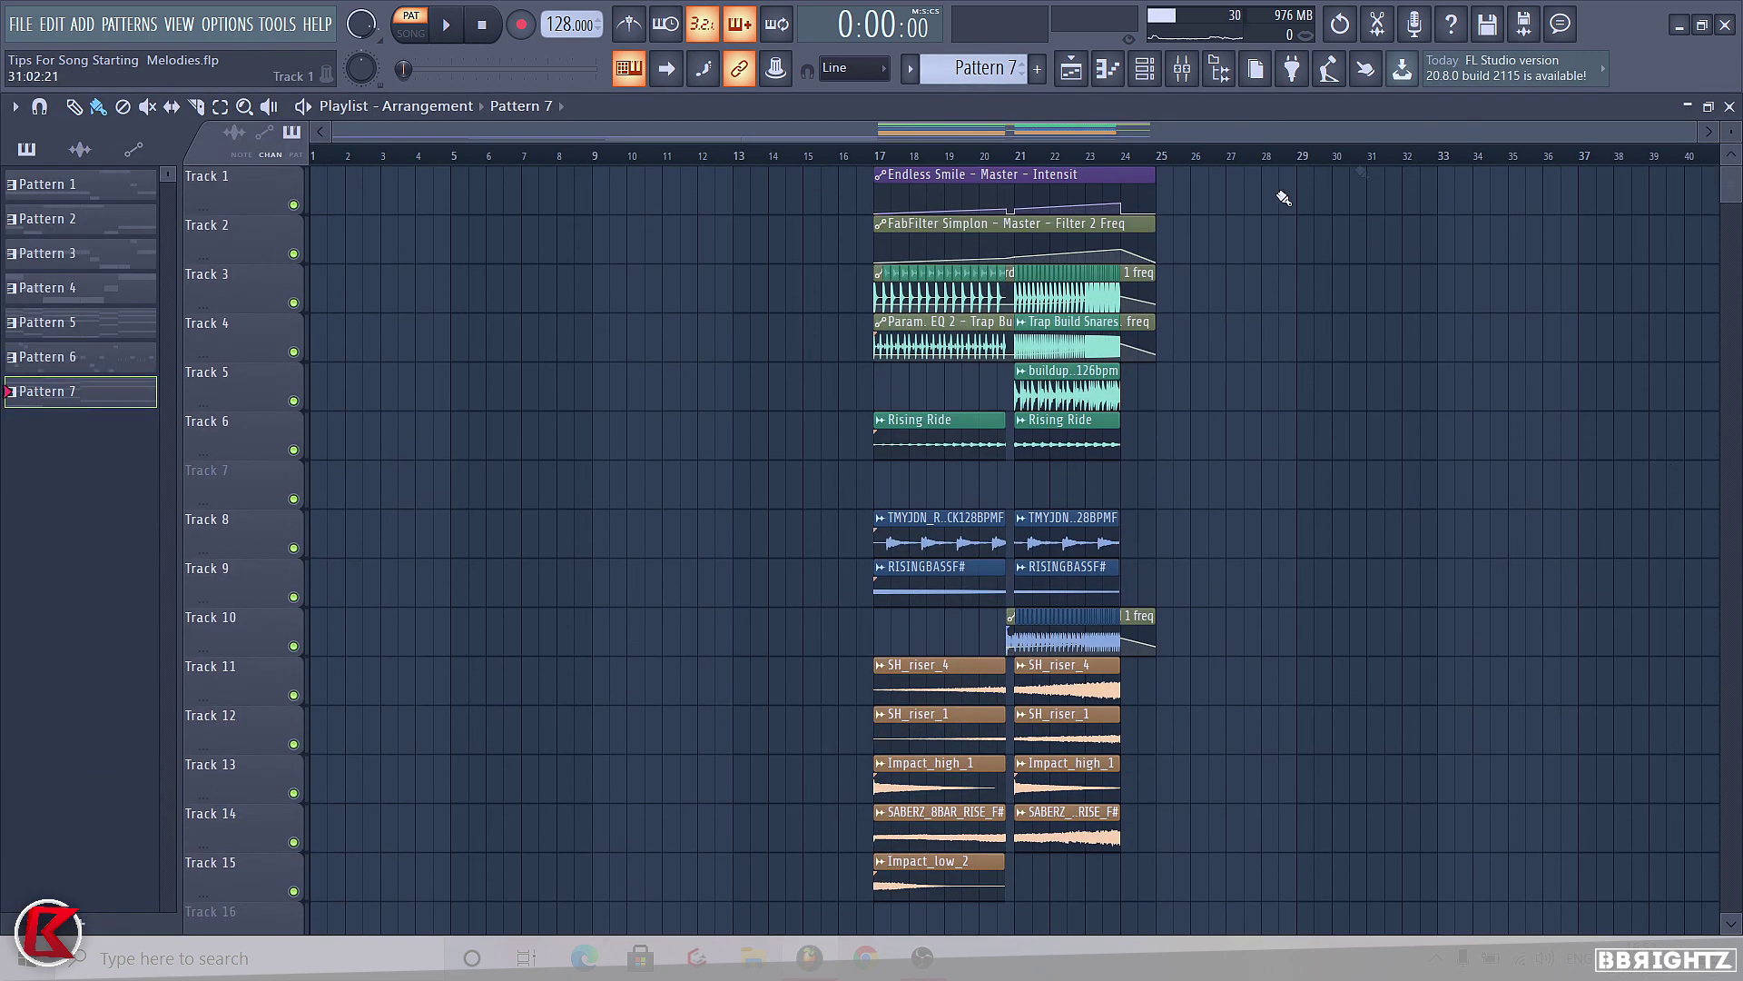
scroll(1086, 307, "down", 1)
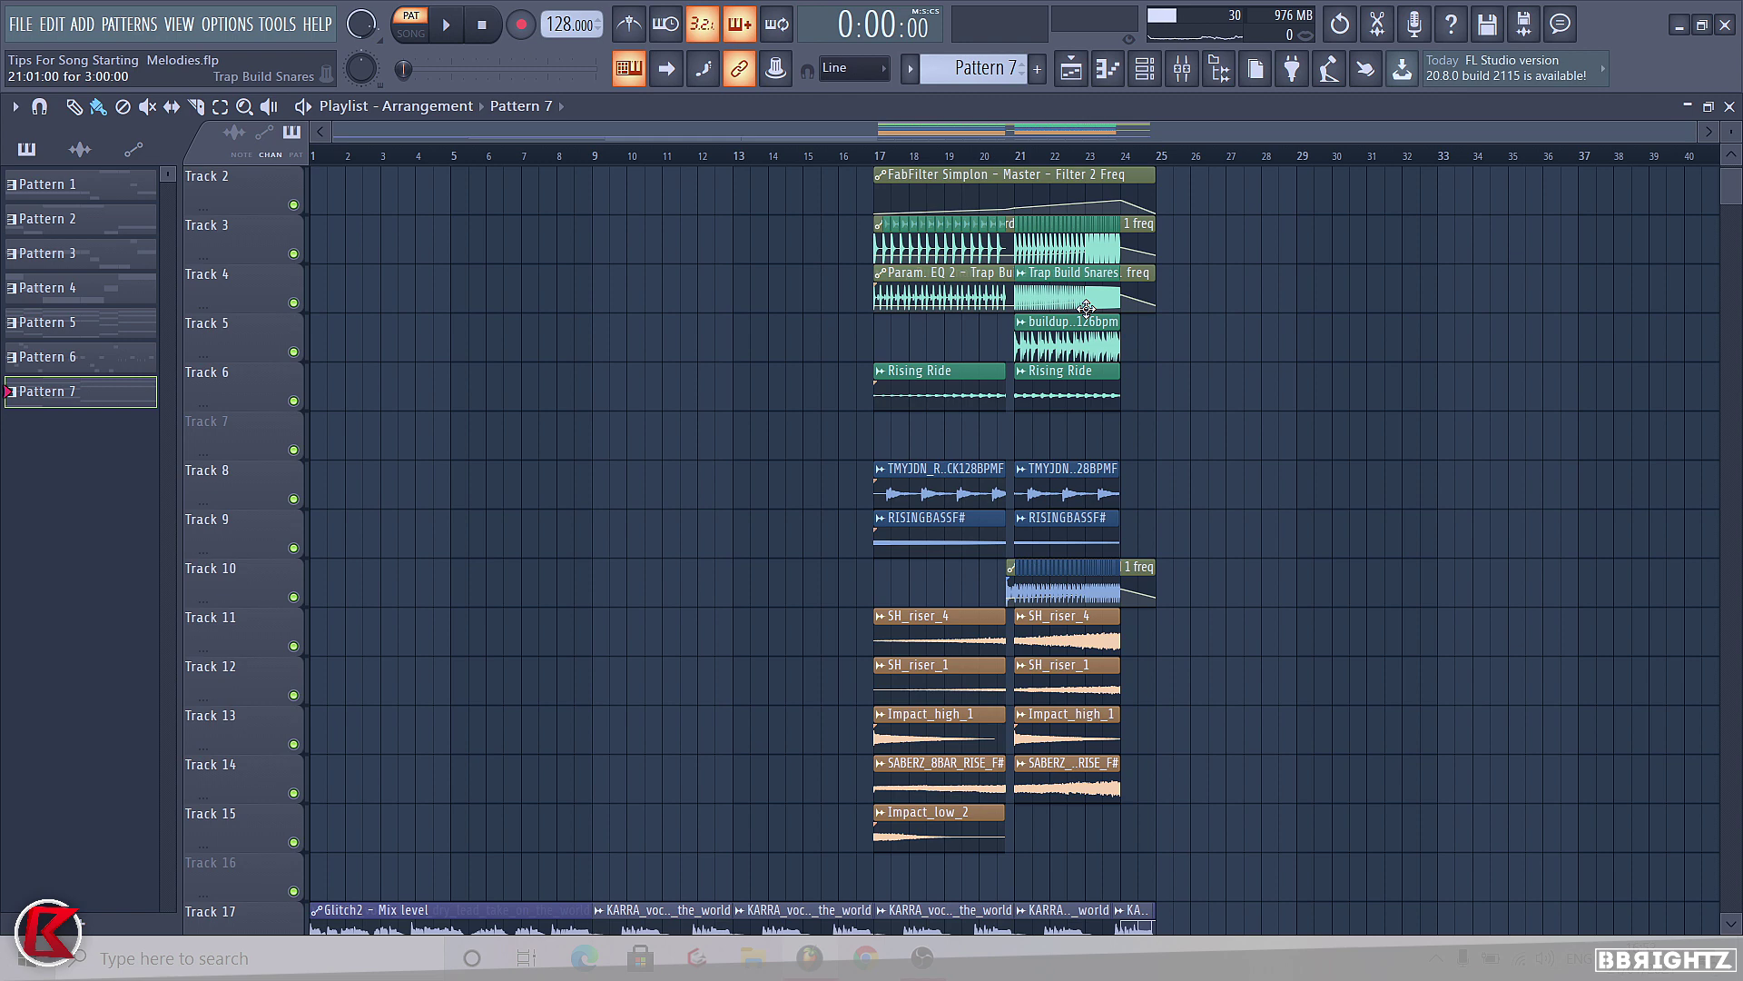